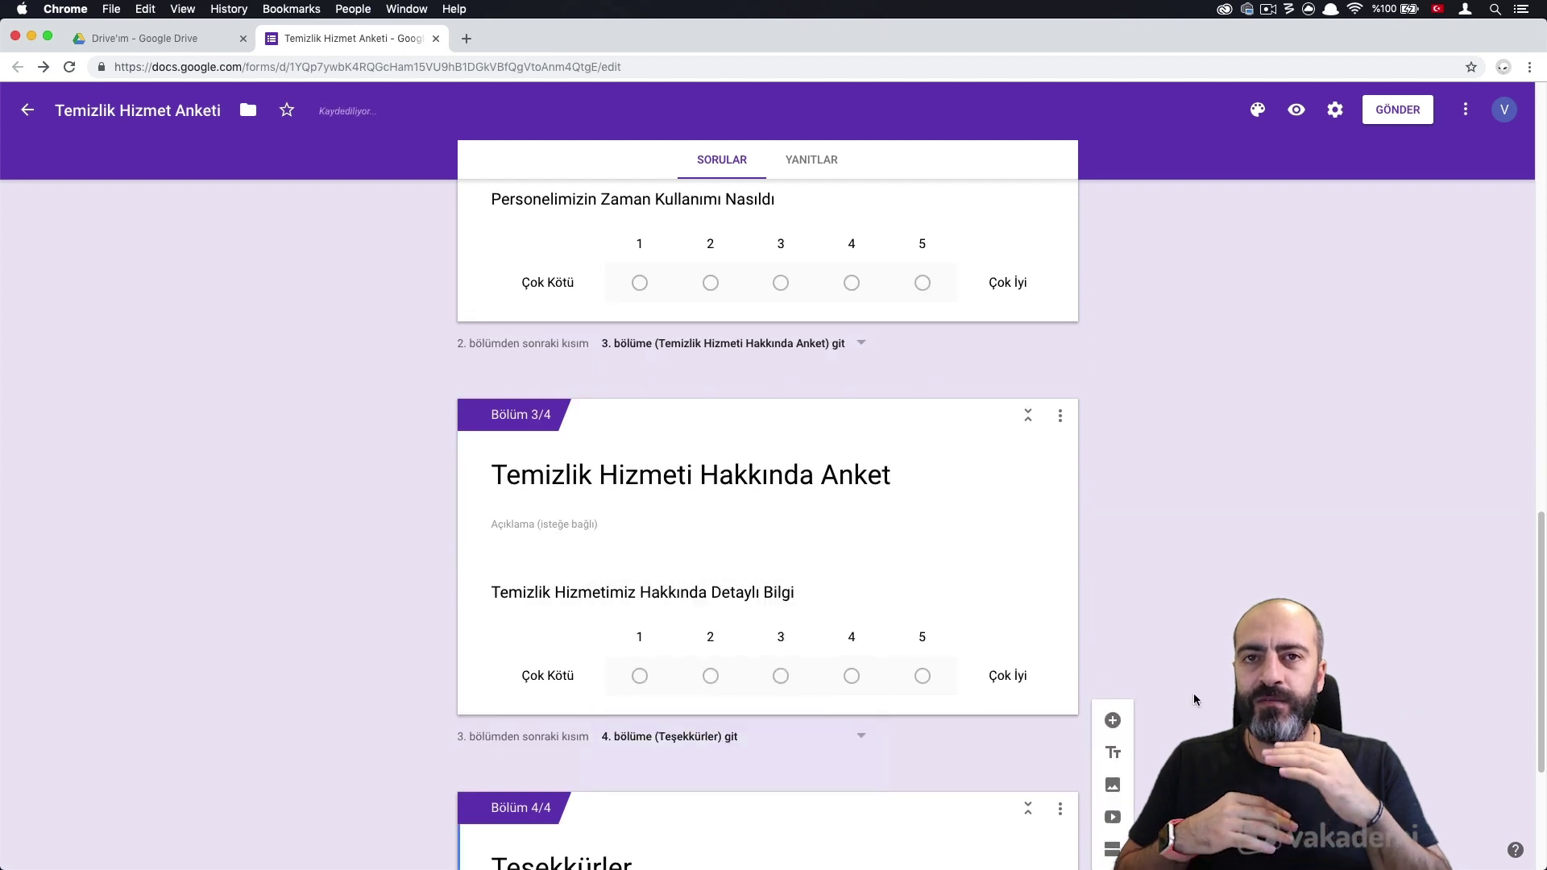
# Review the survey's sections and their follow-up section routing in the editor, along with its questions in the form preview
pyautogui.click(733, 643)
pyautogui.scroll(-3, 732, 643)
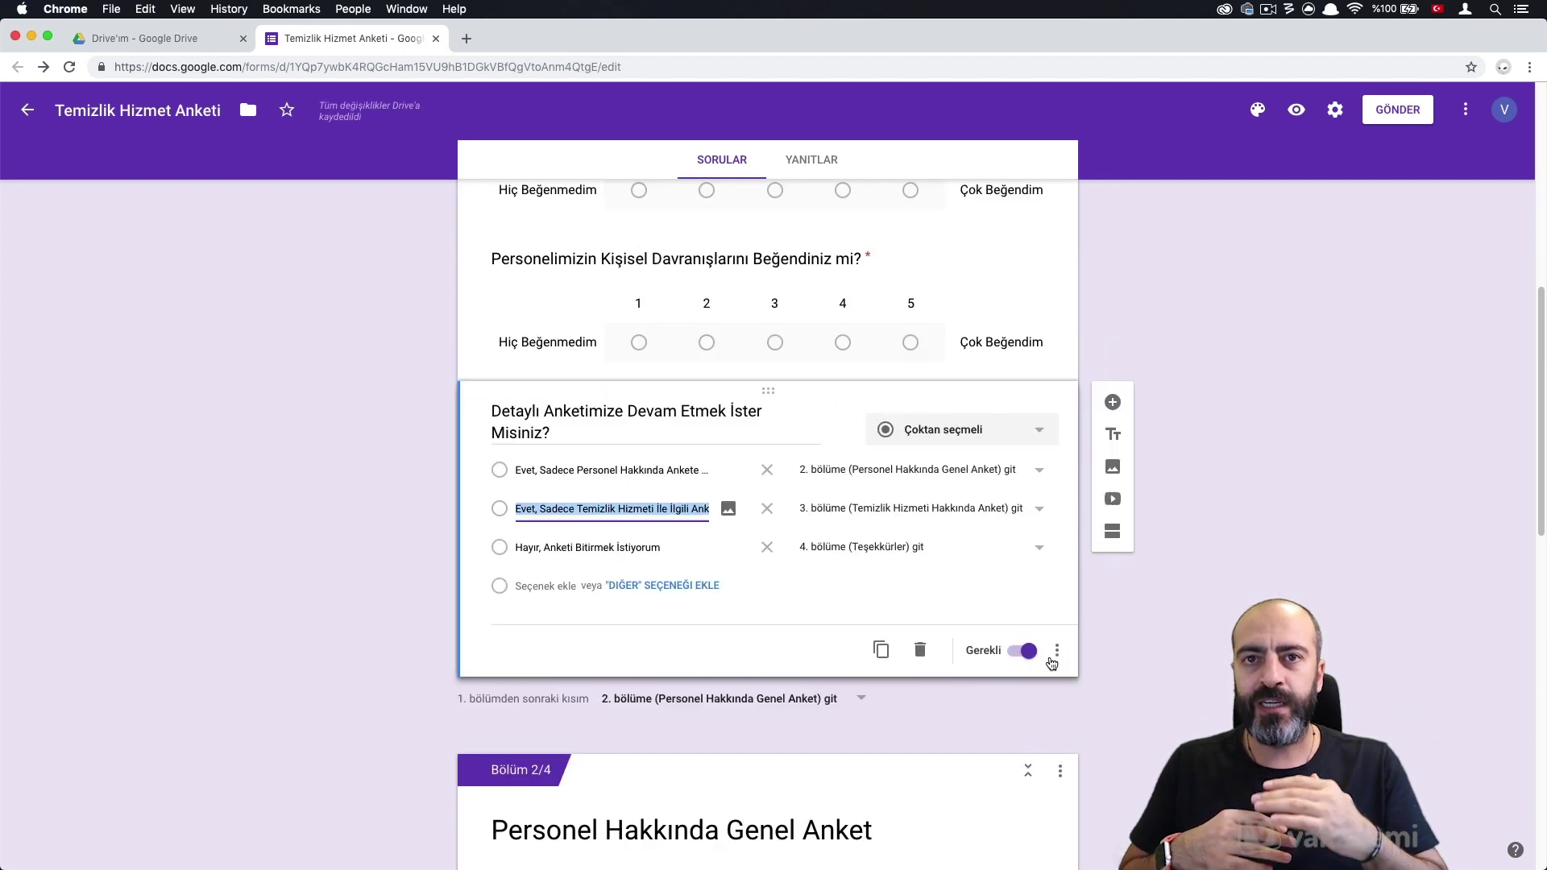
pyautogui.scroll(10, 1022, 457)
pyautogui.scroll(-15, 1022, 457)
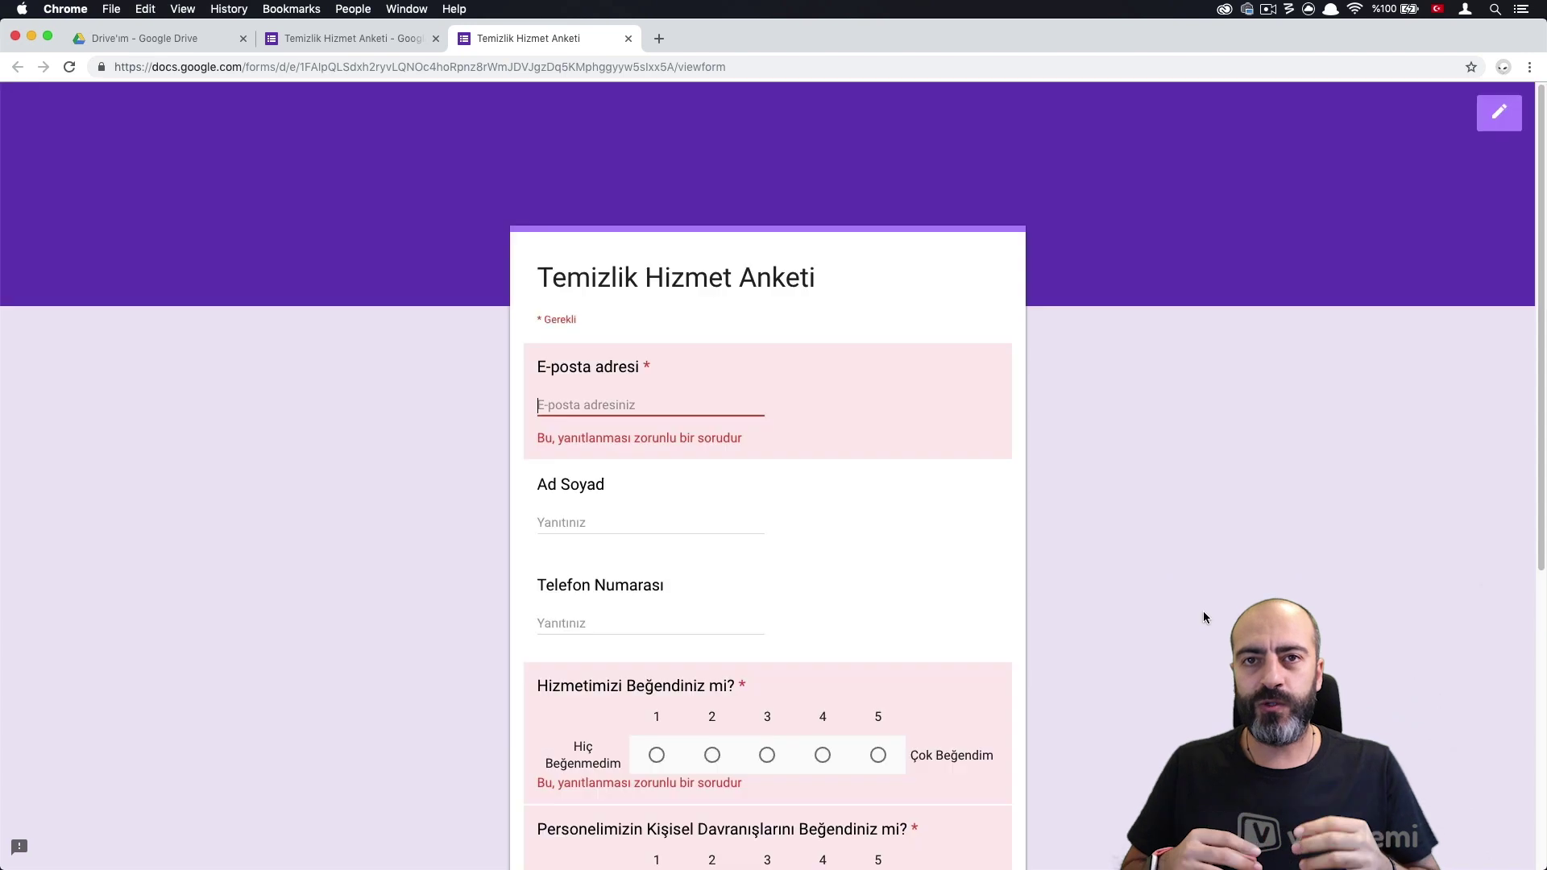
pyautogui.scroll(-2, 932, 490)
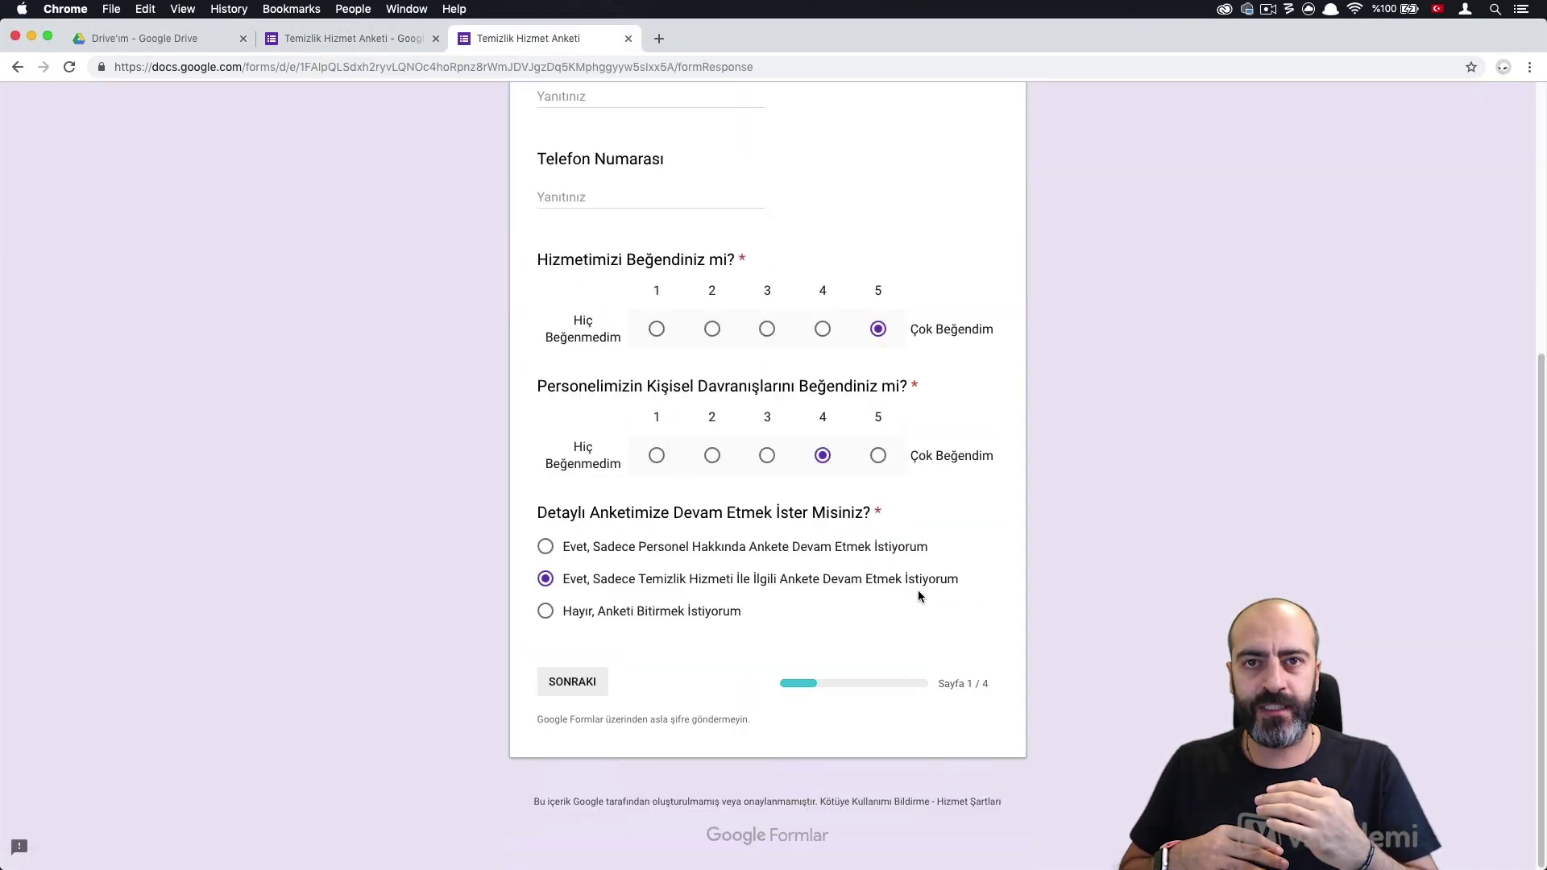
# Answer the detailed-survey question with "Hayır, Anketi Bitirmek İstiyorum", continue to the closing section and submit the response
pyautogui.click(546, 611)
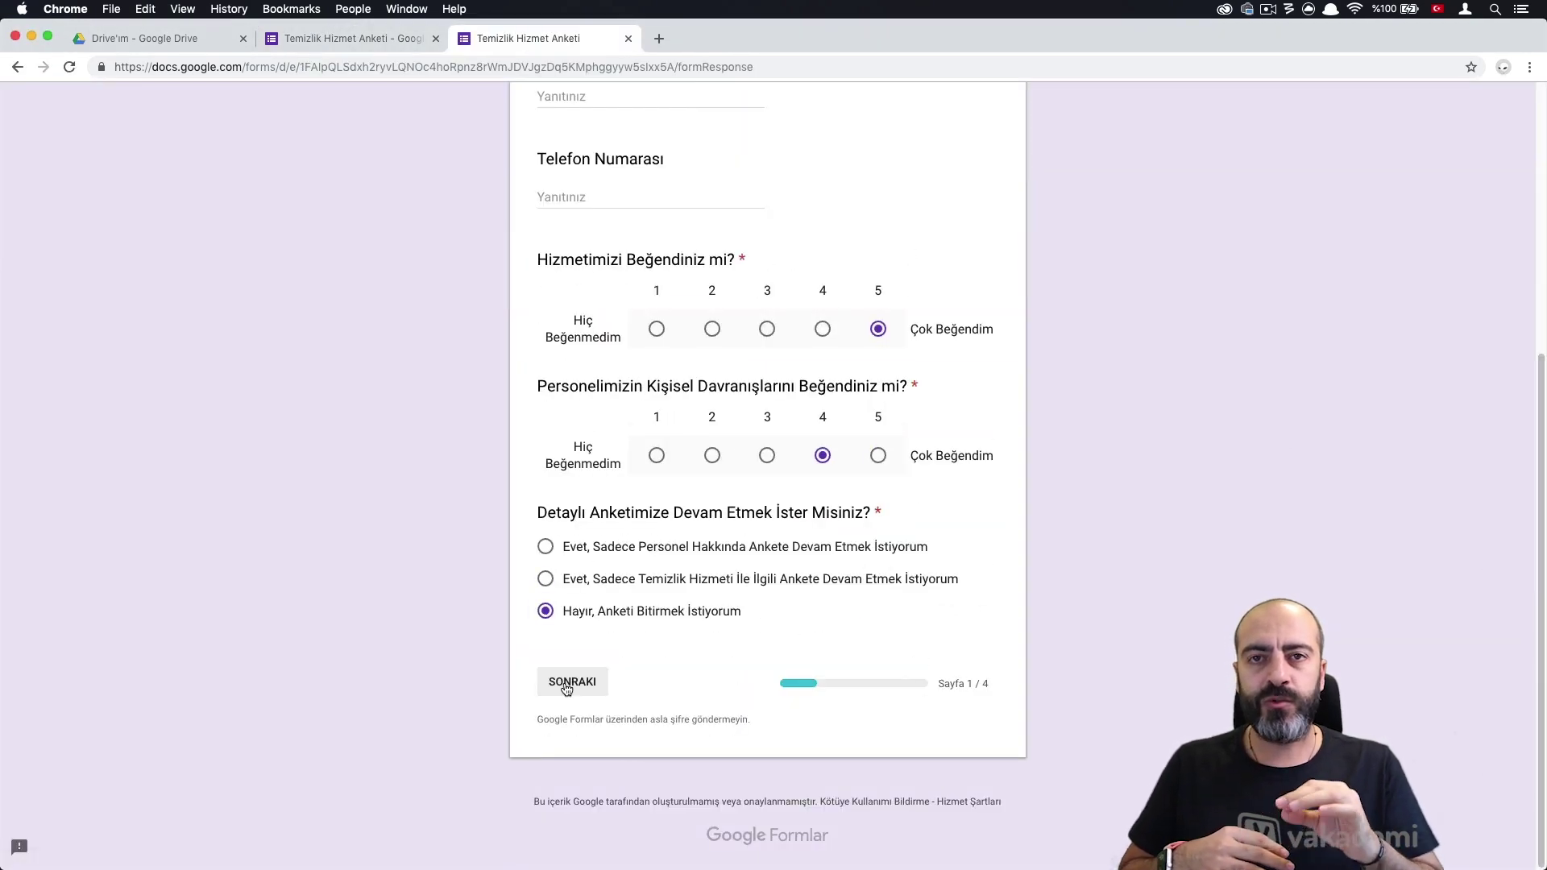
pyautogui.click(584, 685)
pyautogui.click(551, 450)
pyautogui.click(662, 523)
# Return to the survey's editor and look through its questions and sections
pyautogui.click(317, 45)
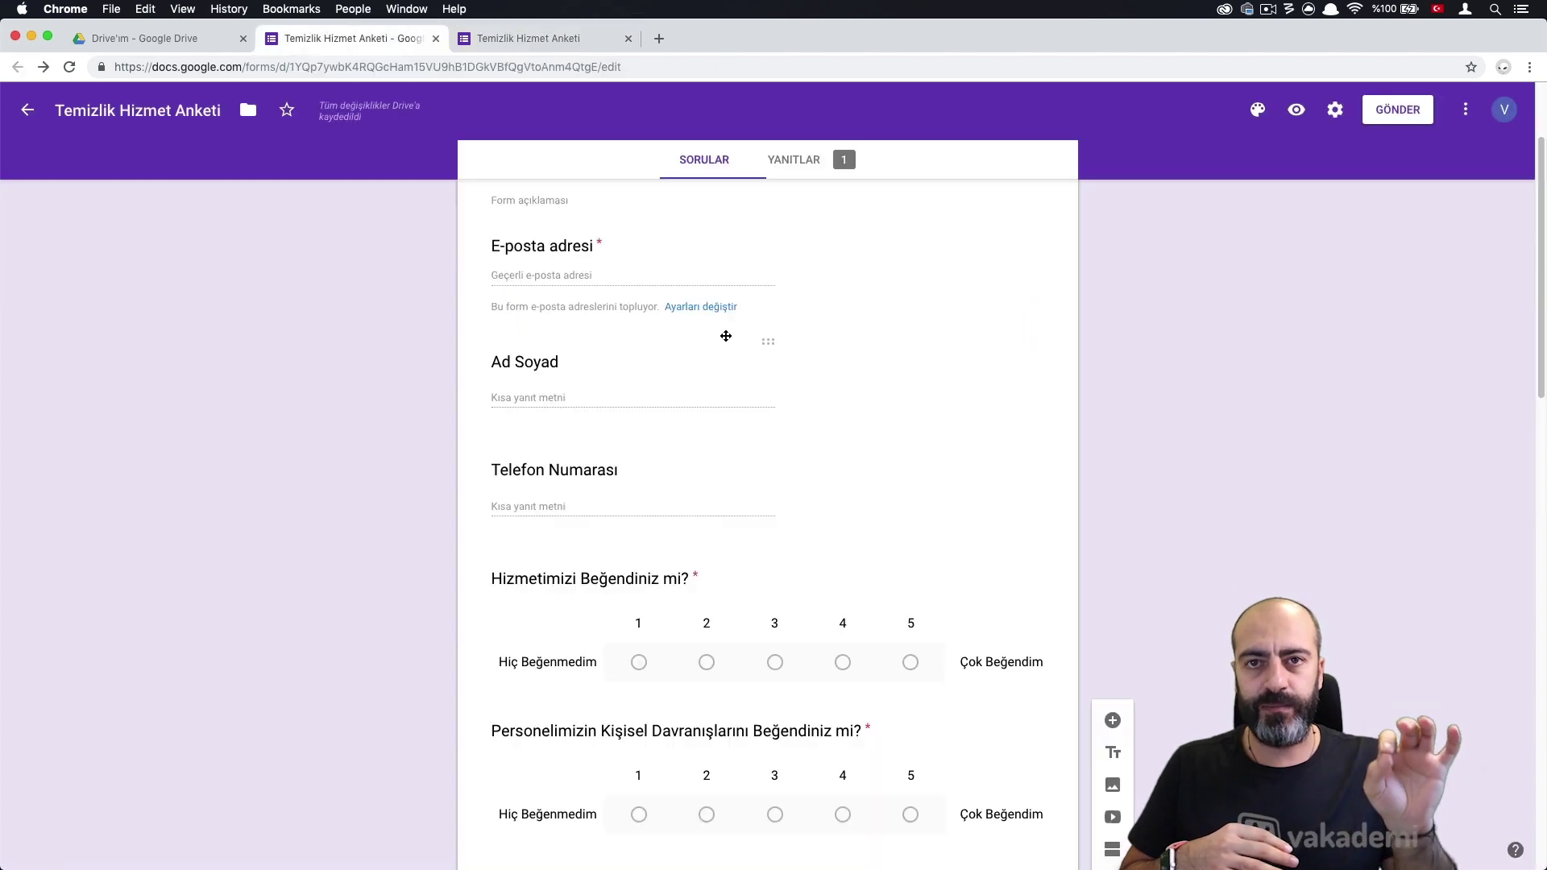
pyautogui.scroll(-8, 1114, 375)
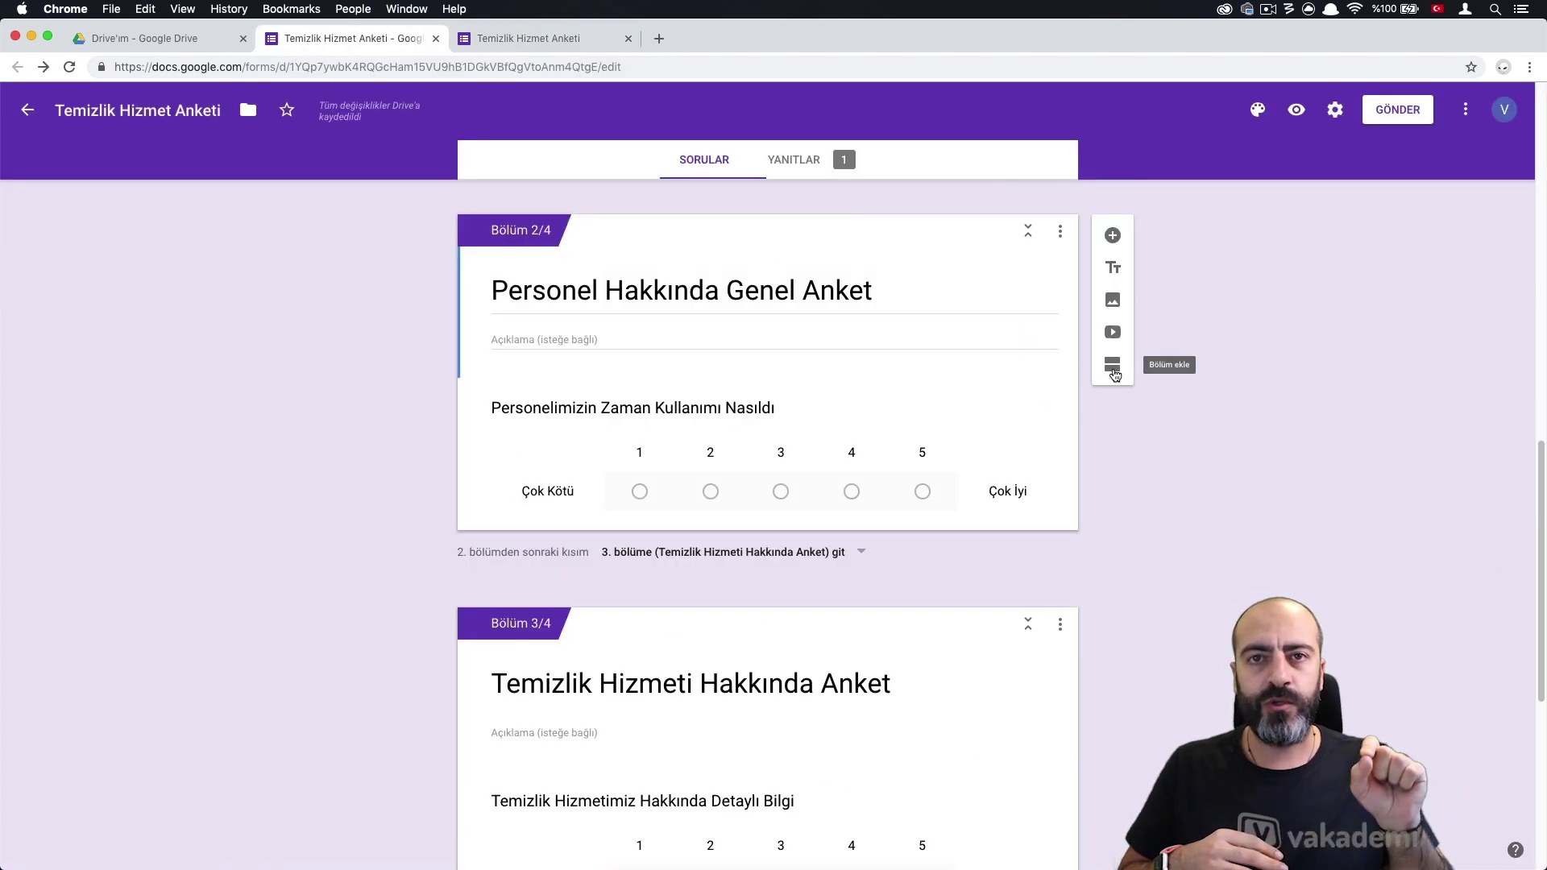
pyautogui.scroll(5, 1055, 500)
pyautogui.click(1057, 522)
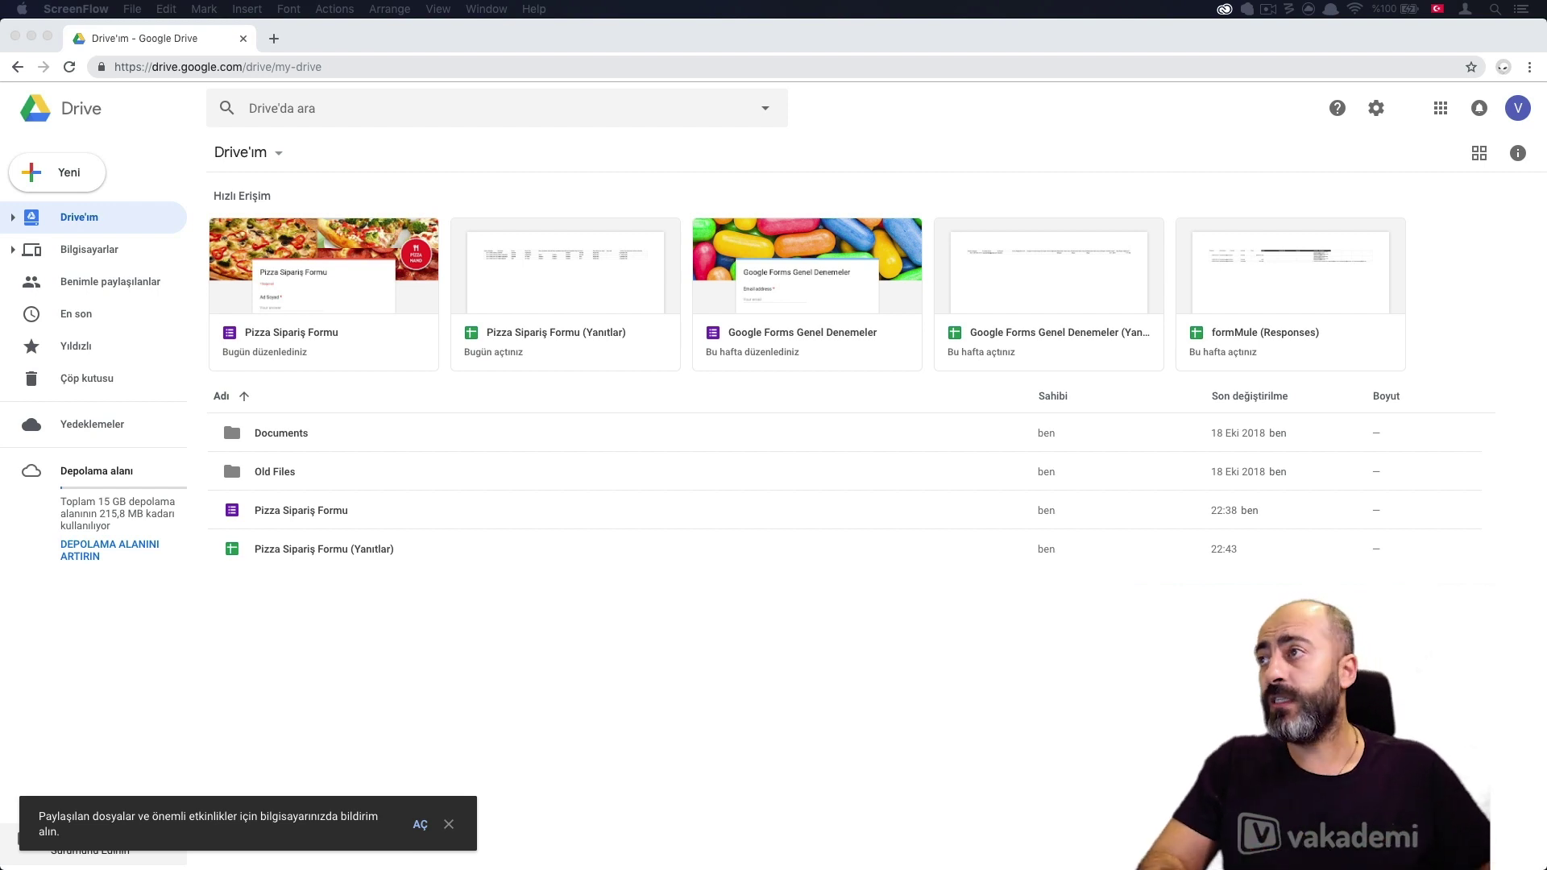
# Create a new blank Google Form from the Drive home folder
pyautogui.click(1024, 636)
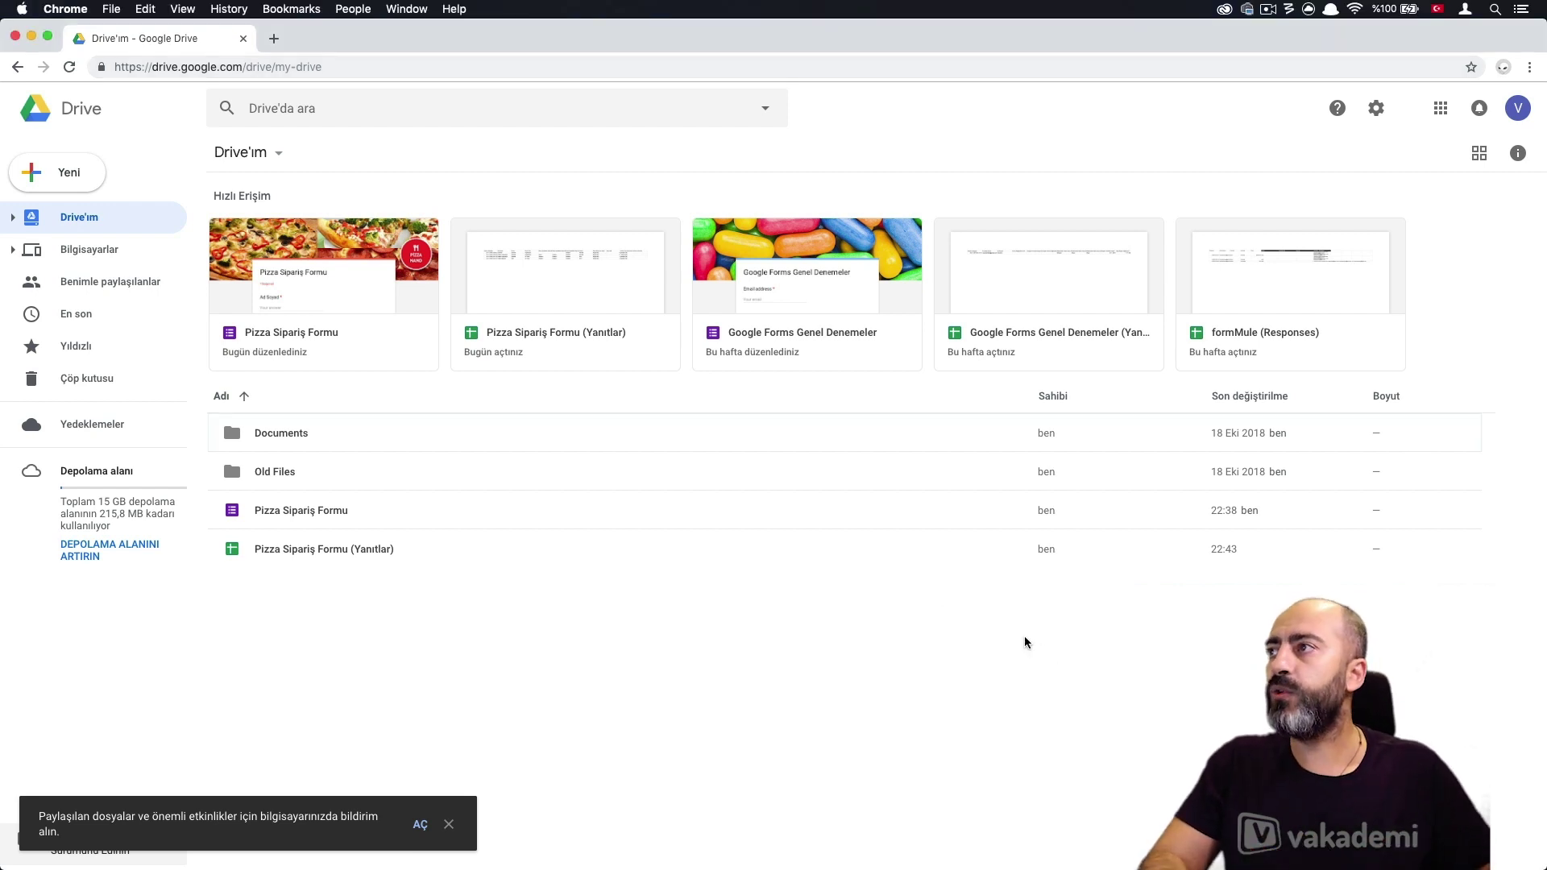
pyautogui.click(74, 188)
pyautogui.moveTo(145, 360)
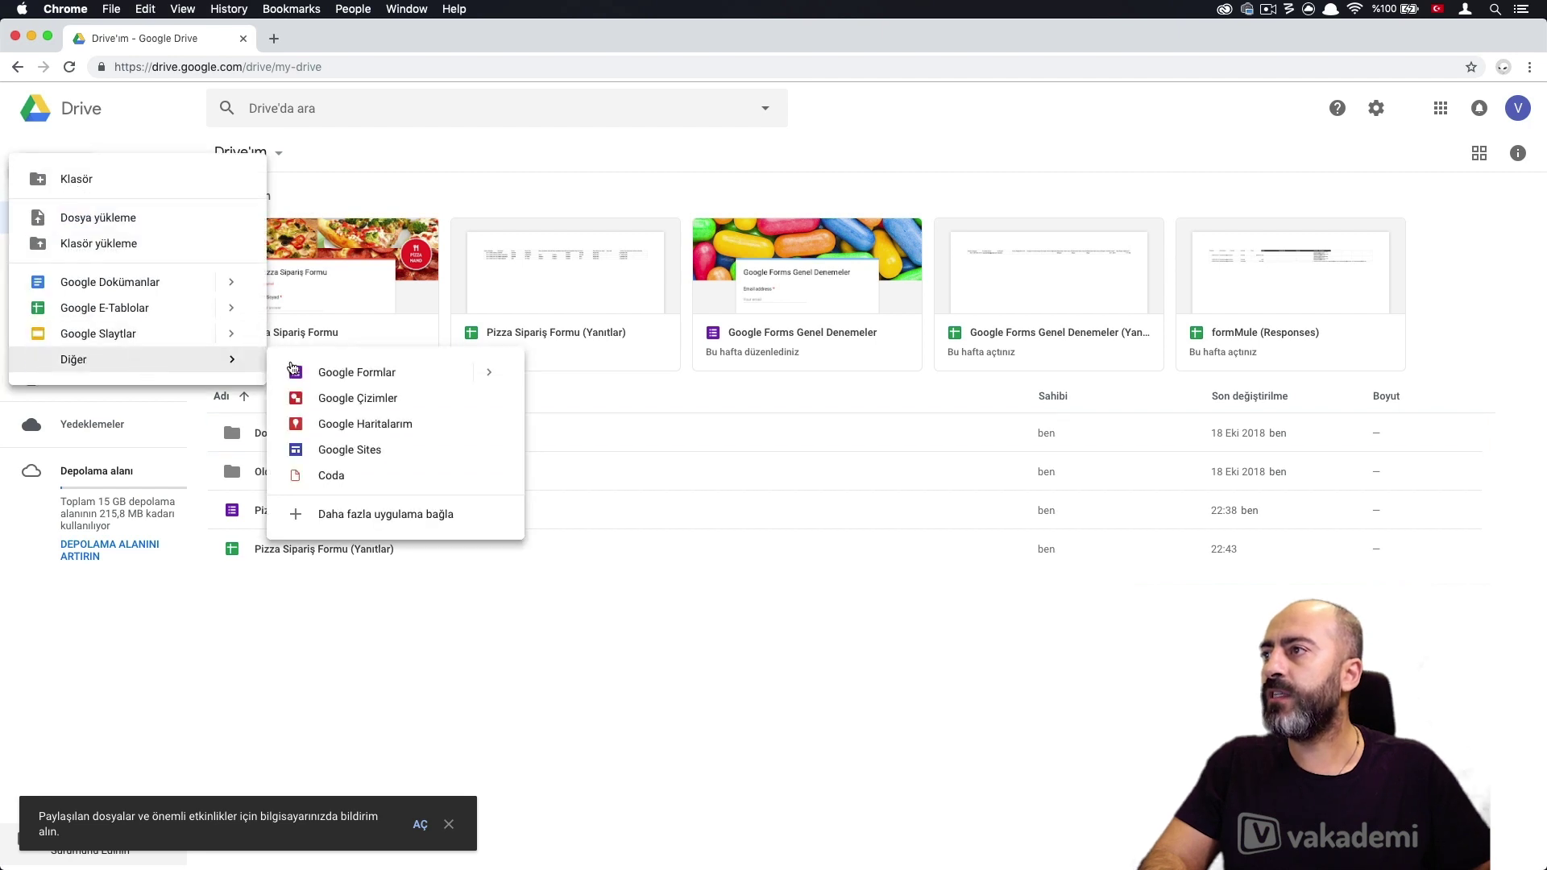
pyautogui.click(365, 371)
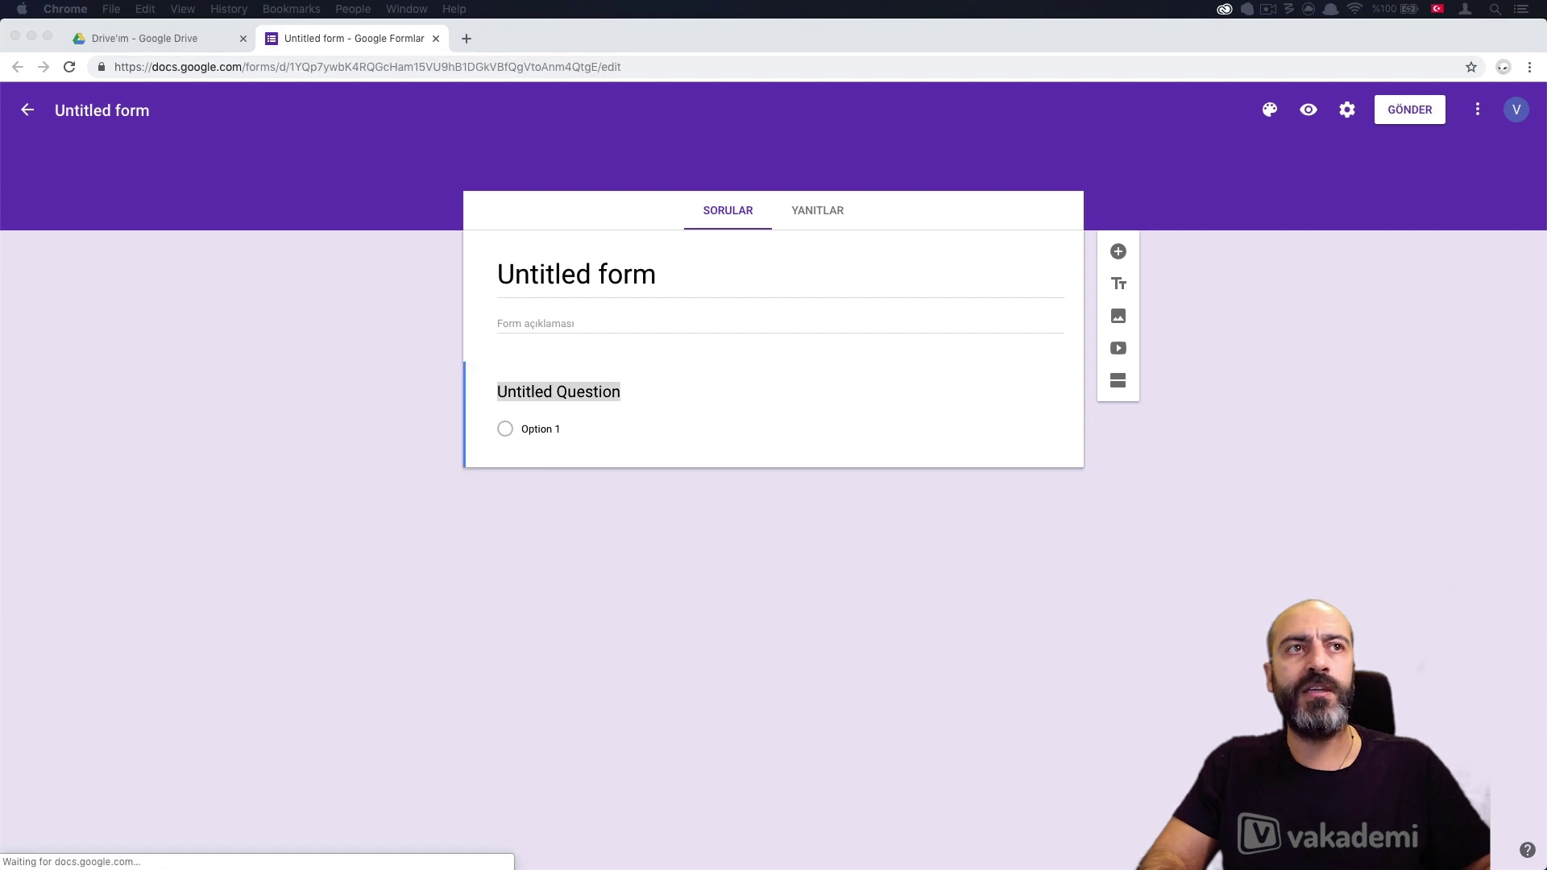
# Title the form "Temizlik Hizmet Anketi" and give the form file the same name
pyautogui.click(689, 284)
pyautogui.write('Temizlik Hizmet Anketi')
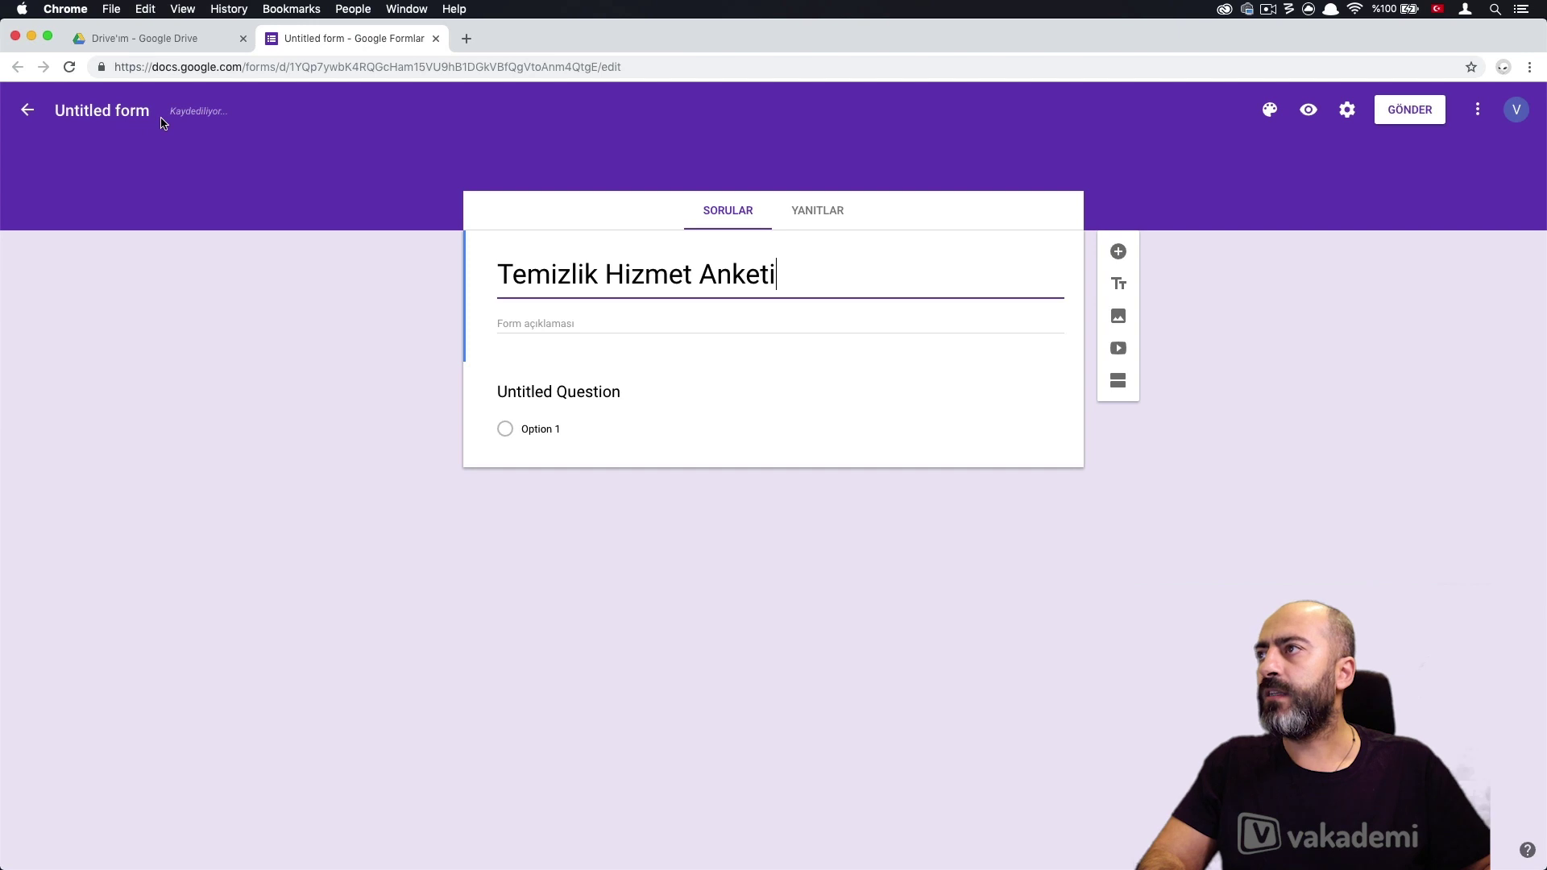
pyautogui.click(127, 107)
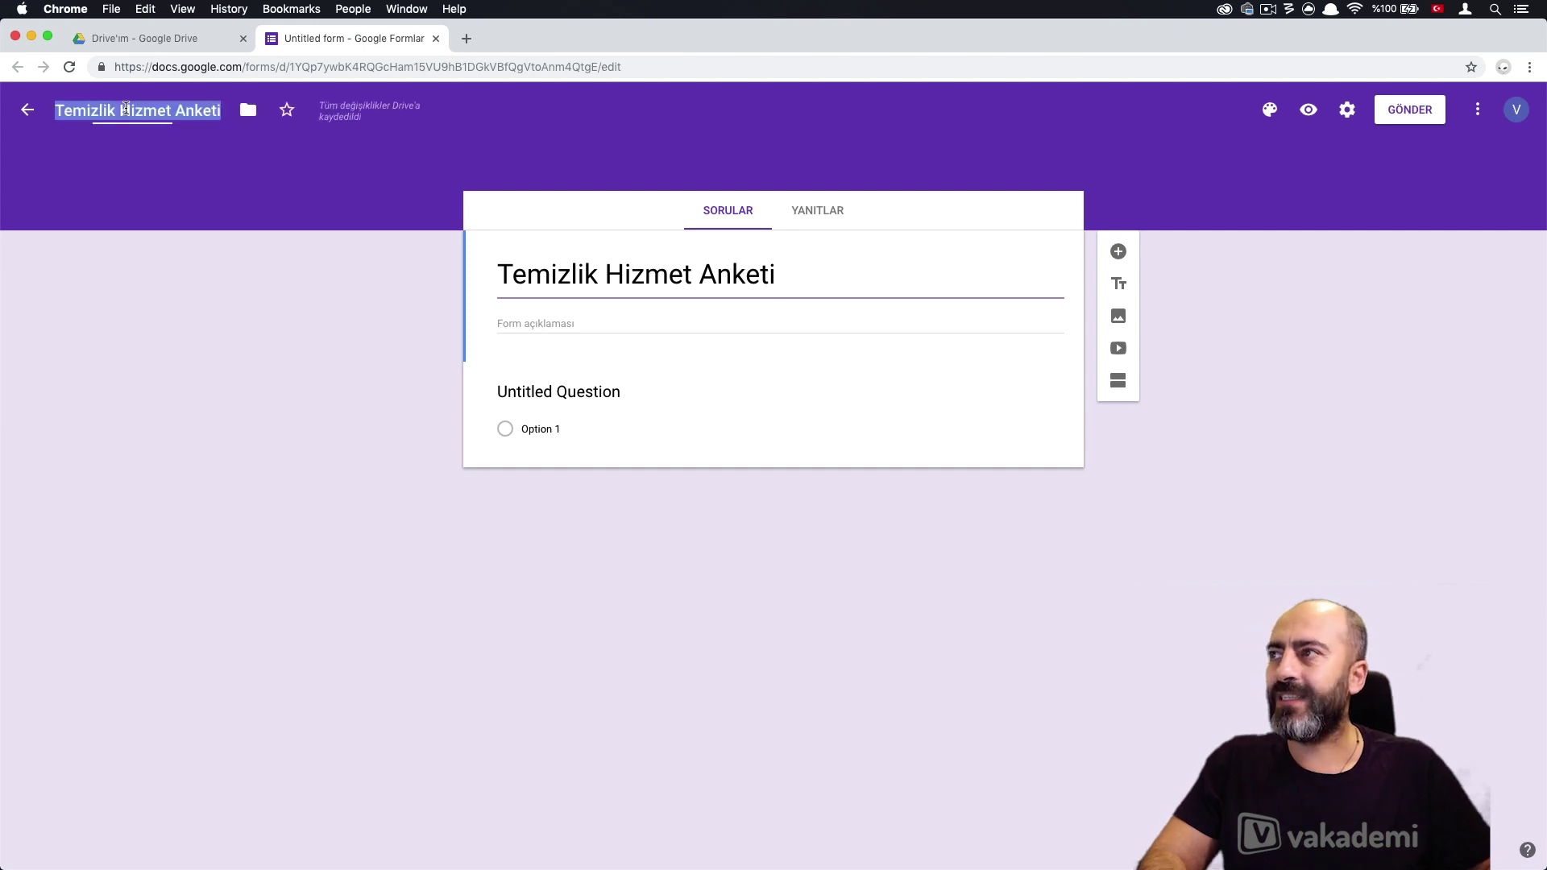
pyautogui.click(343, 293)
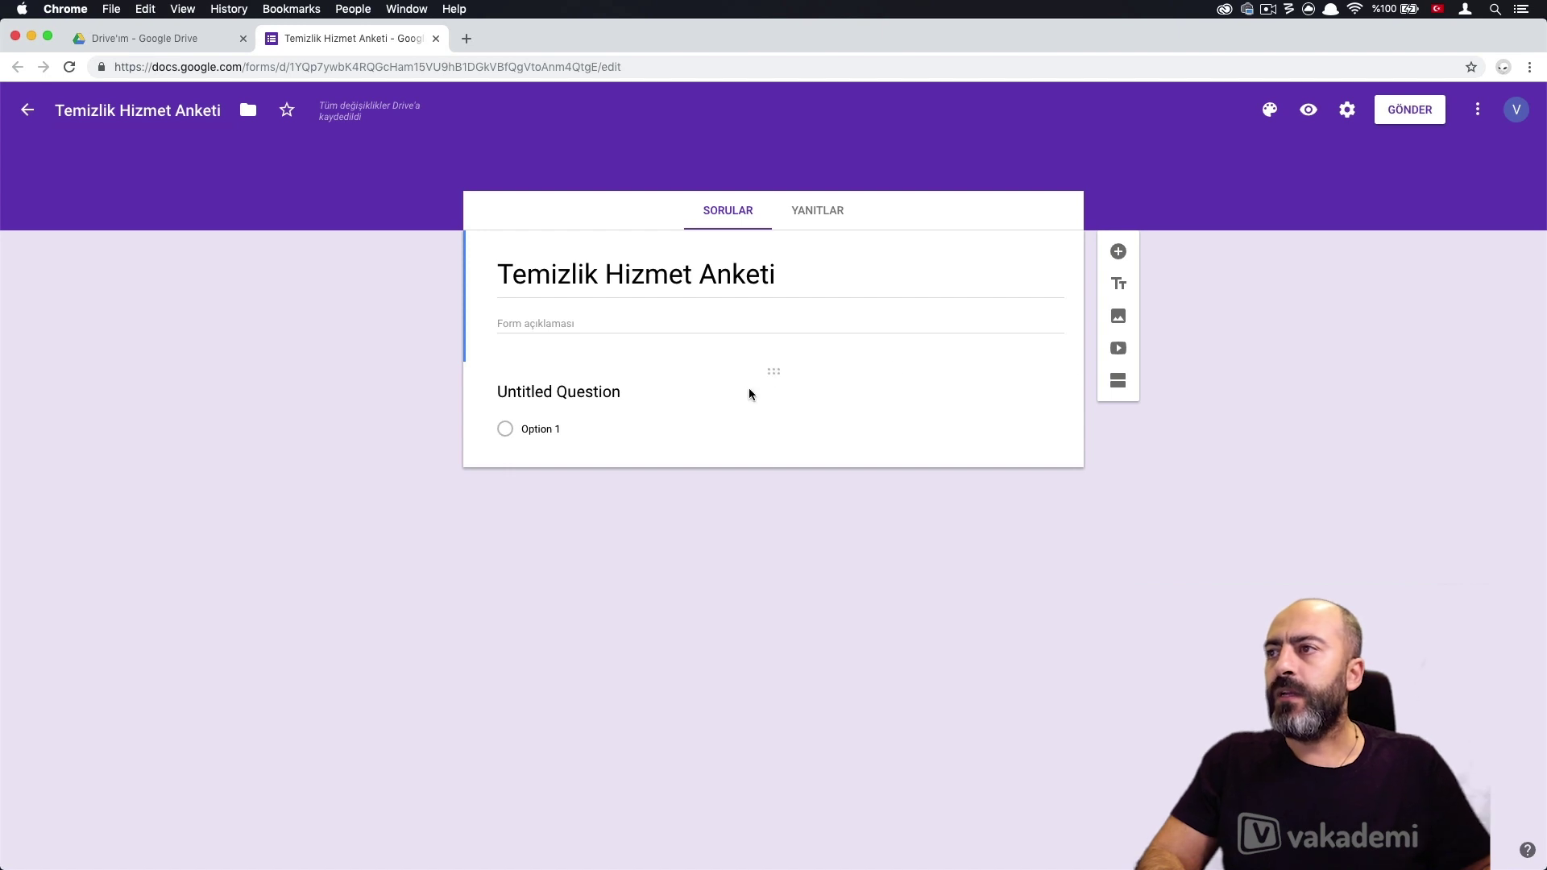
# Enable collecting respondents' e-mail addresses (E-posta adreslerini topla) in the form settings and save
pyautogui.click(1347, 116)
pyautogui.click(677, 242)
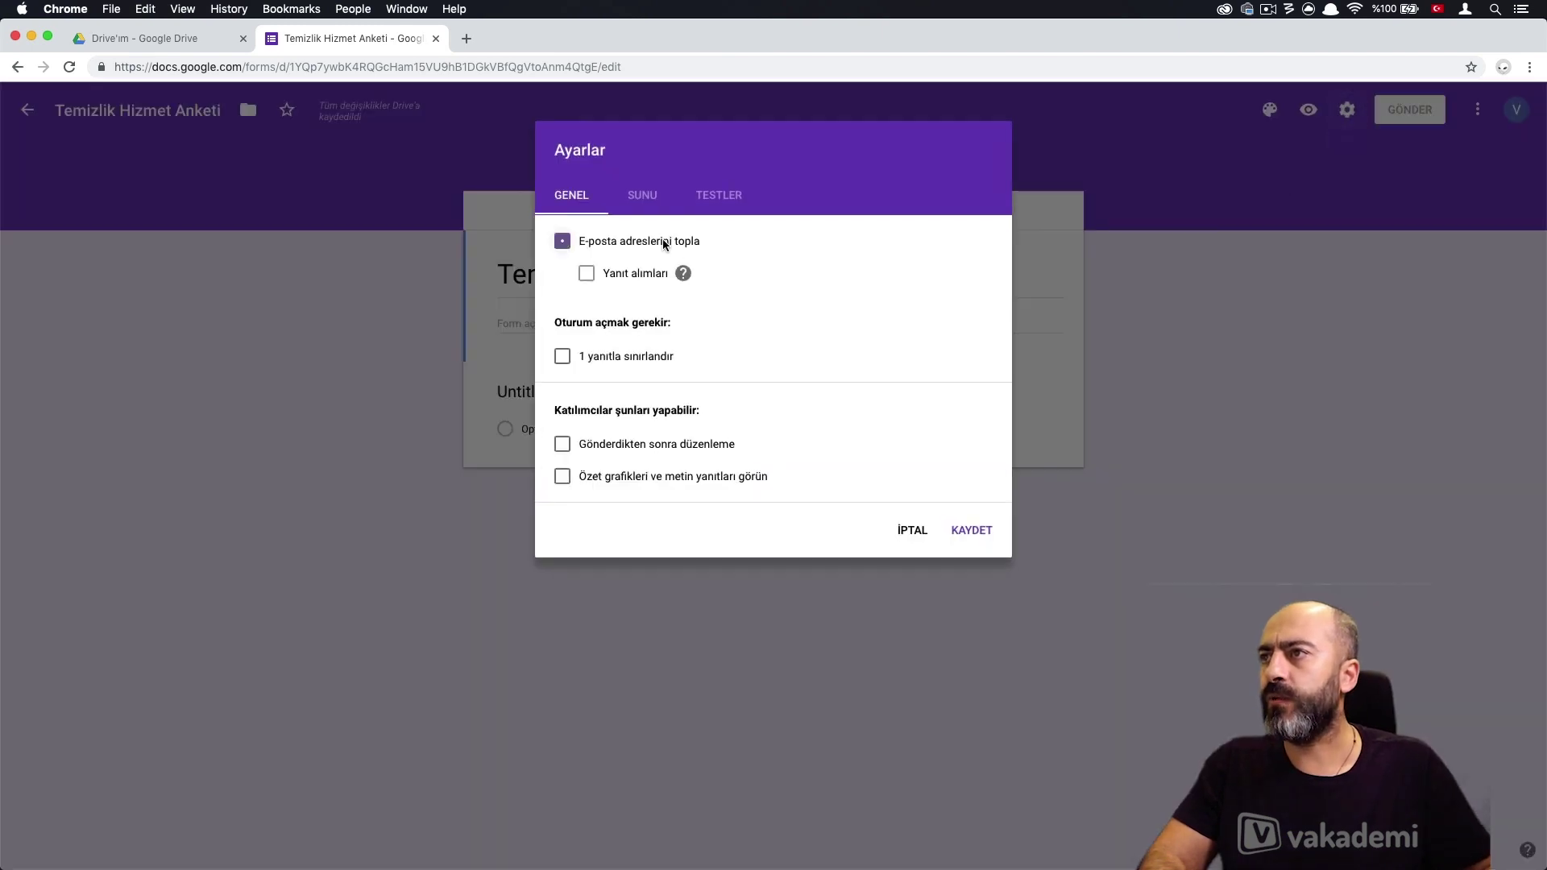
pyautogui.click(972, 531)
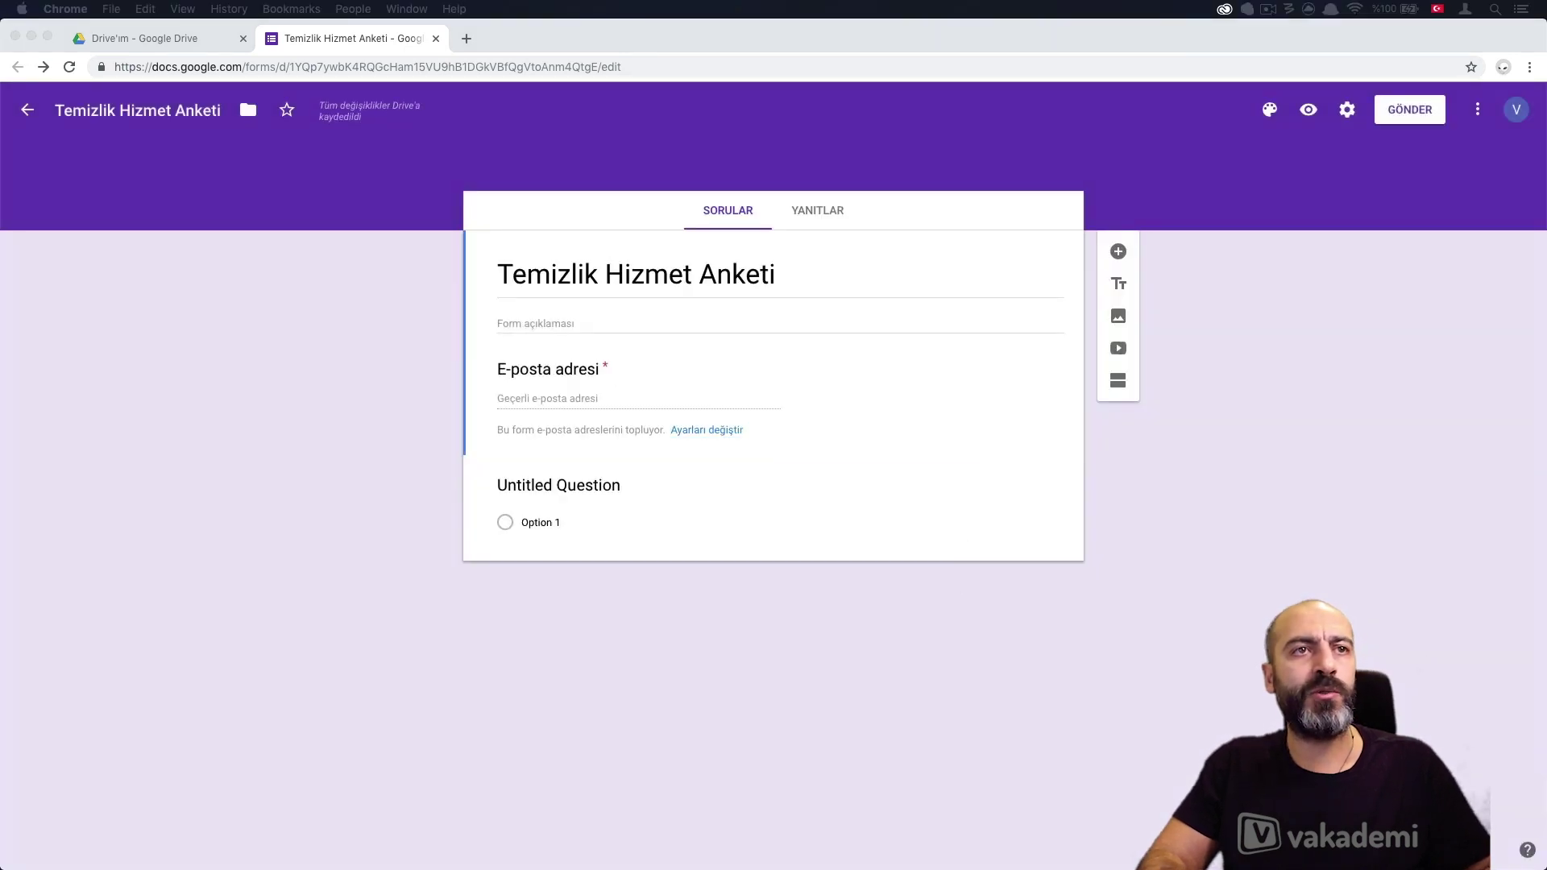
# Turn the untitled first question into a short-answer (Kısa yanıt) question titled "Ad Soyad"
pyautogui.click(572, 487)
pyautogui.write('Ad Soyad')
pyautogui.click(656, 544)
pyautogui.click(954, 511)
pyautogui.click(968, 422)
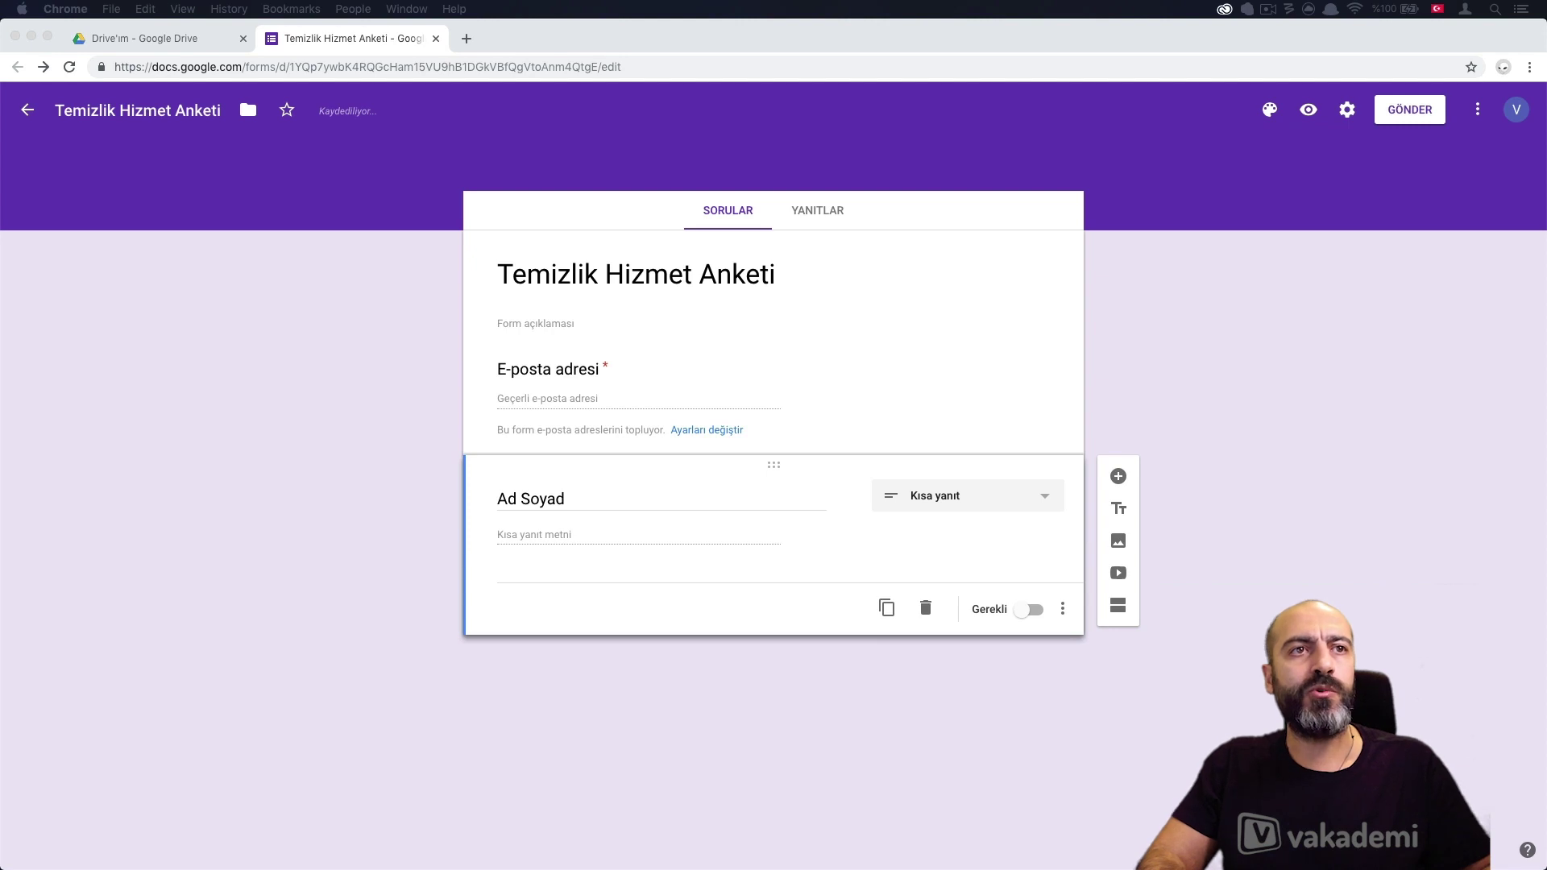
# Add a new section after the Ad Soyad question
pyautogui.click(1118, 605)
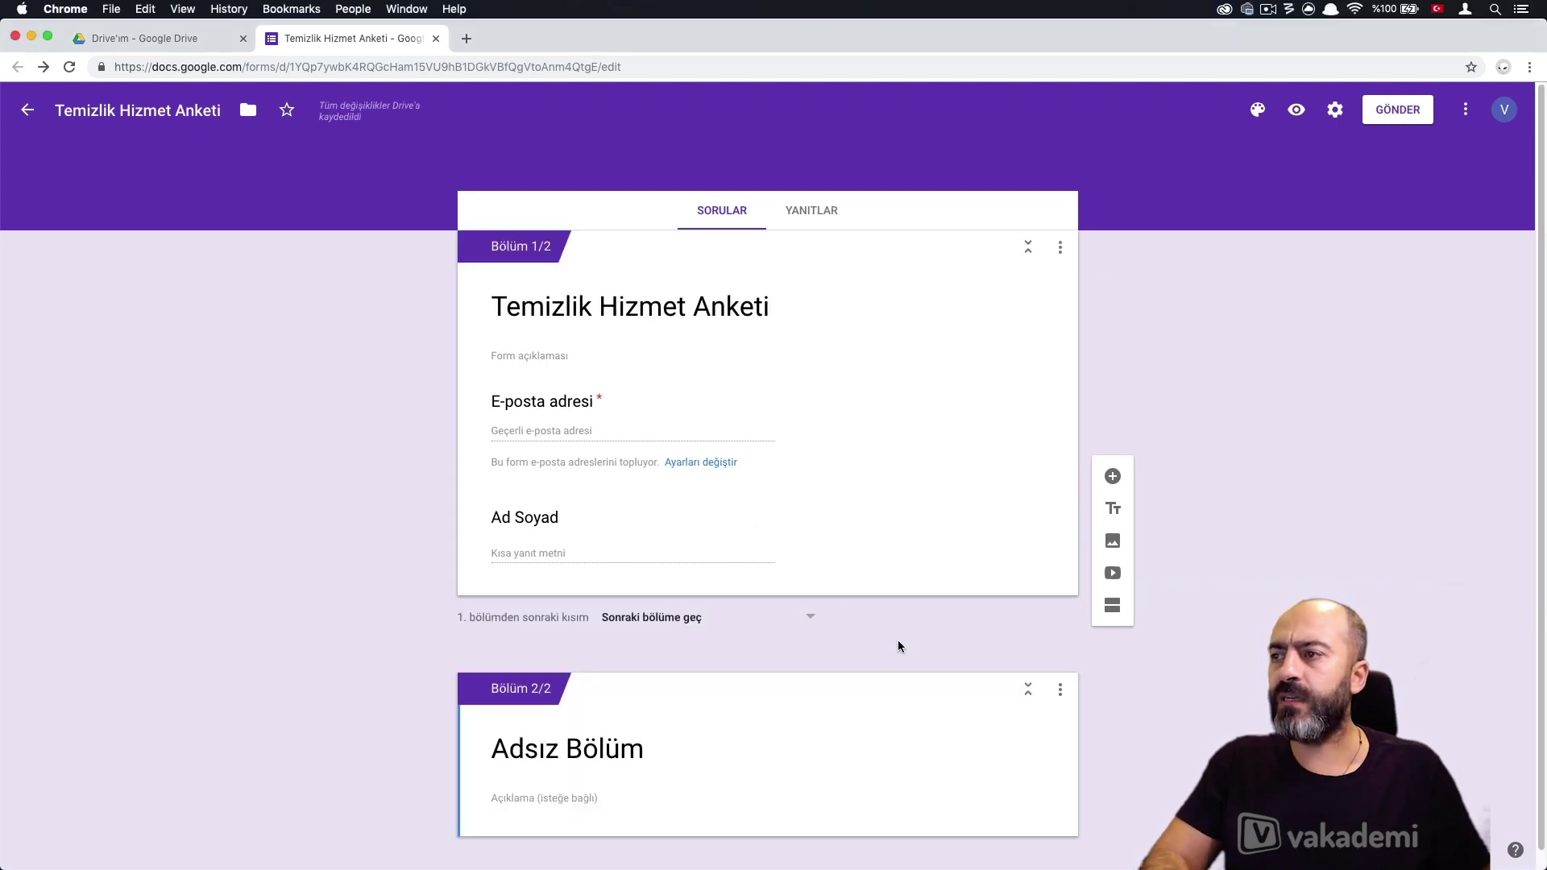
pyautogui.click(560, 751)
# Add a linear scale (Doğrusal ölçek) question below Ad Soyad titled "Hizmetimizi Beğendiniz mi?"
pyautogui.click(695, 540)
pyautogui.scroll(-2, 738, 553)
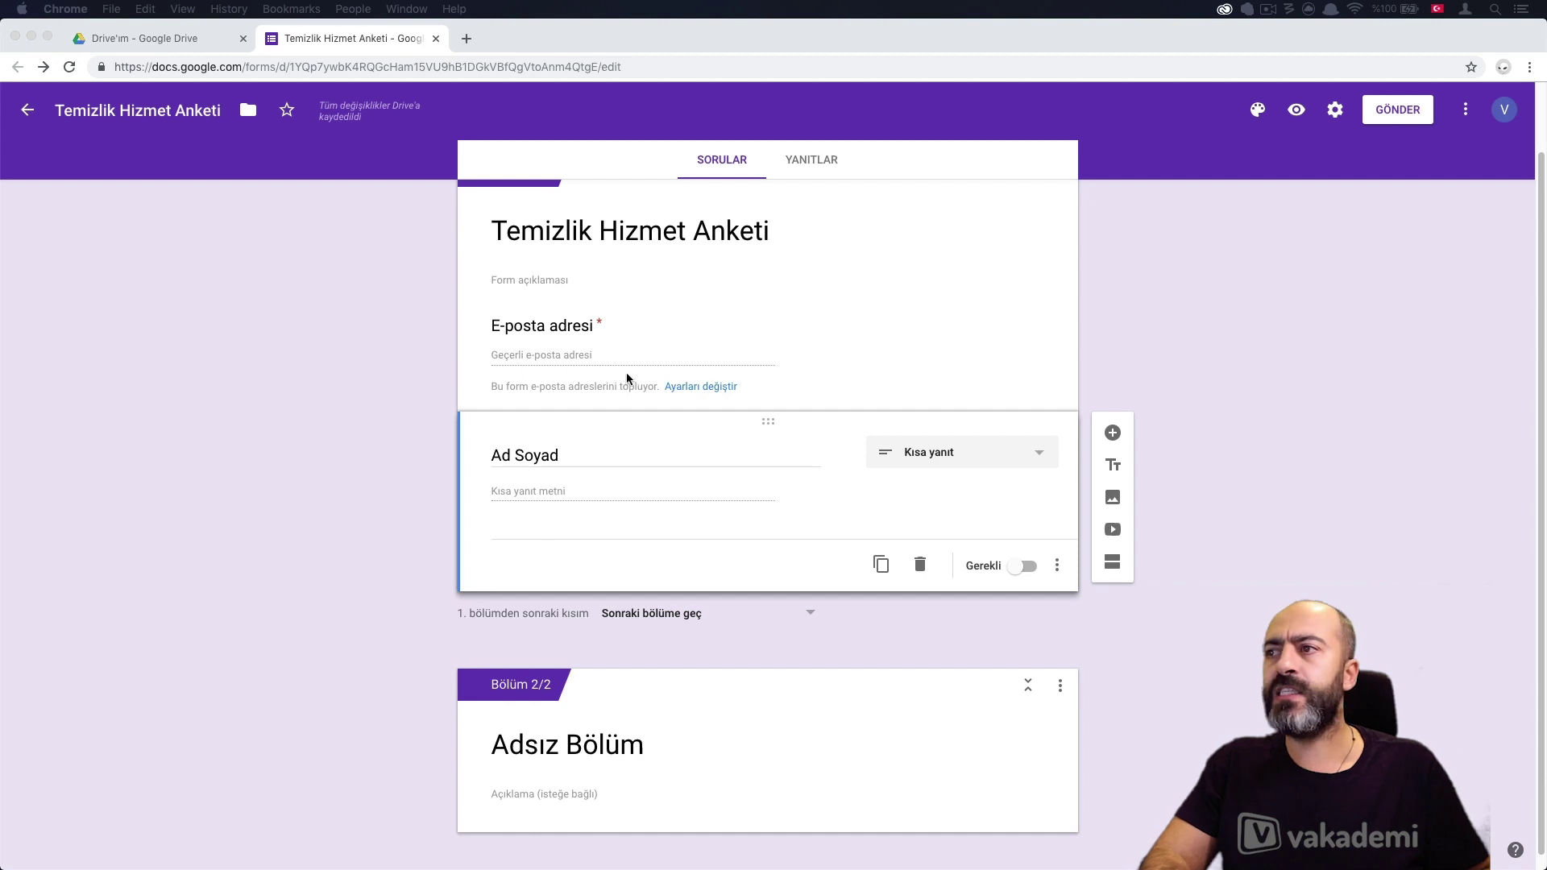
pyautogui.click(1113, 433)
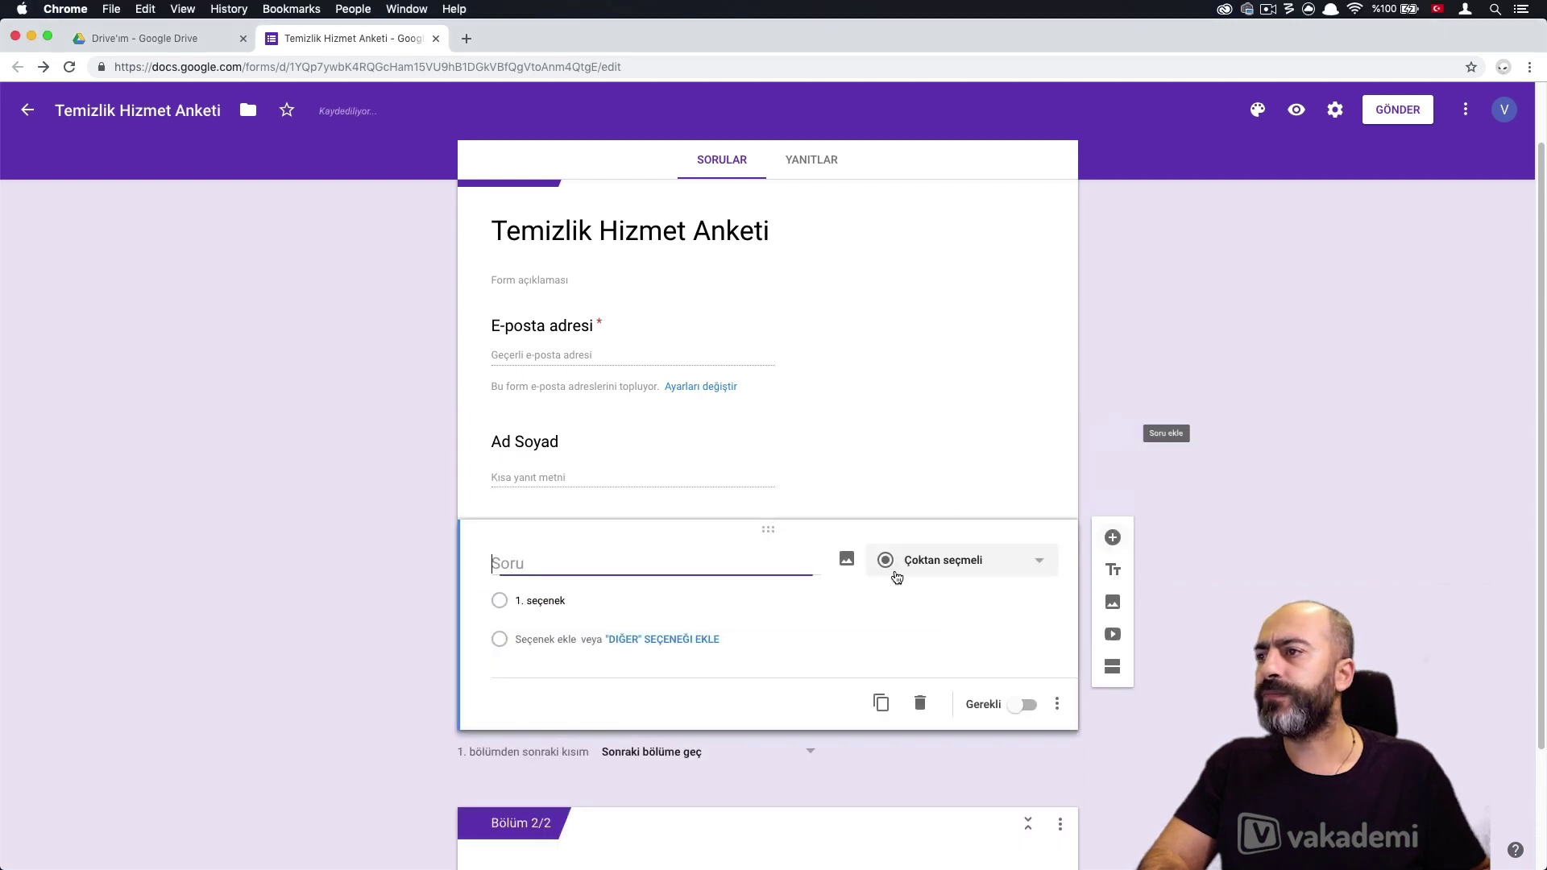
pyautogui.write('Hizmetimizi Beğendiniz mi?')
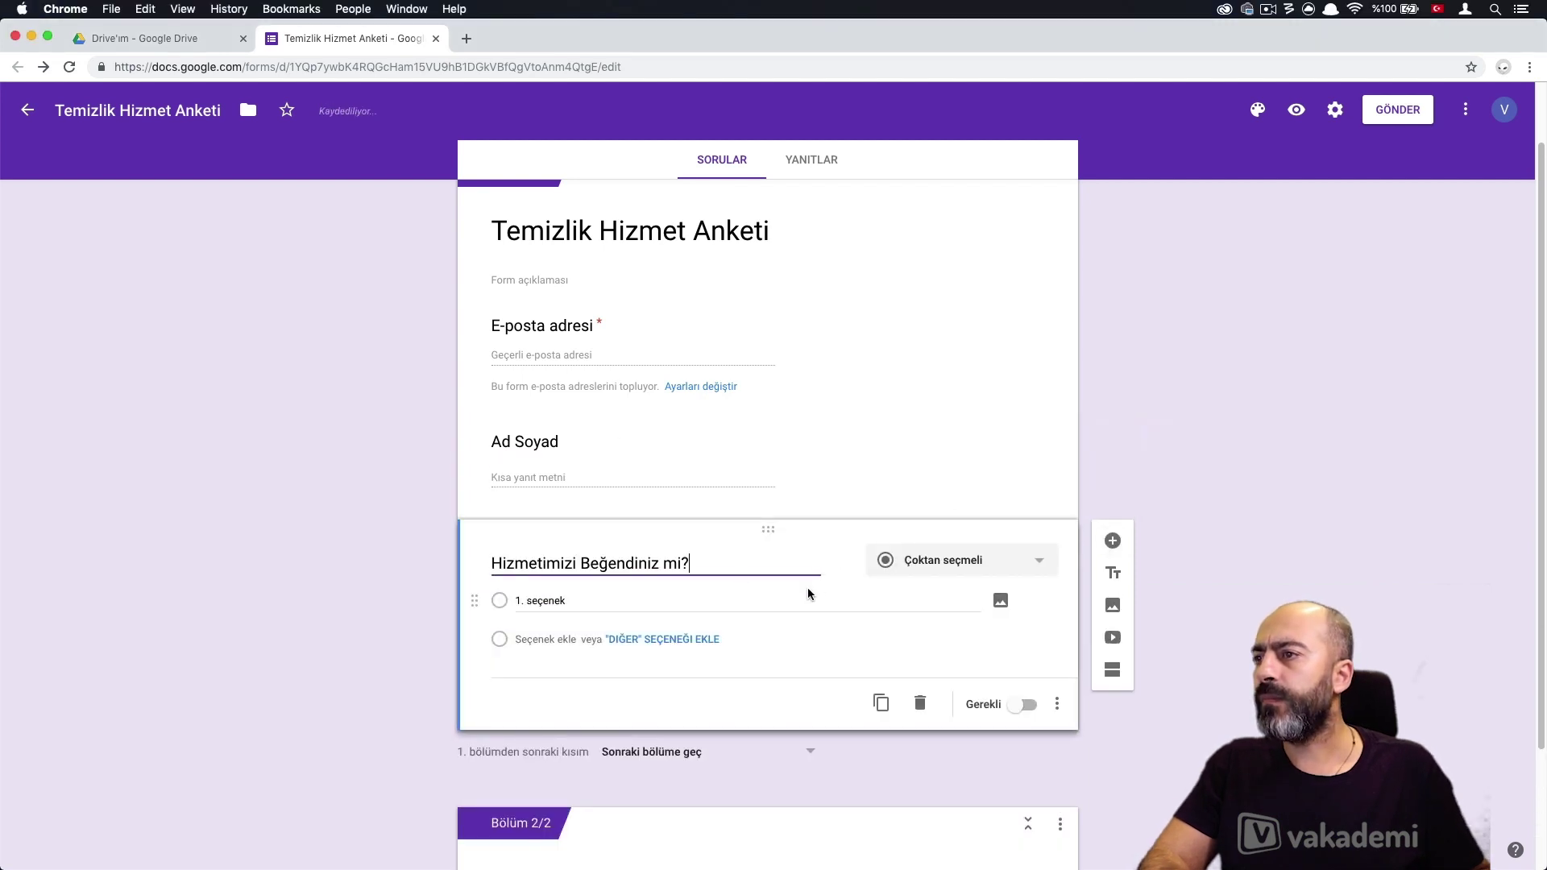
pyautogui.click(978, 560)
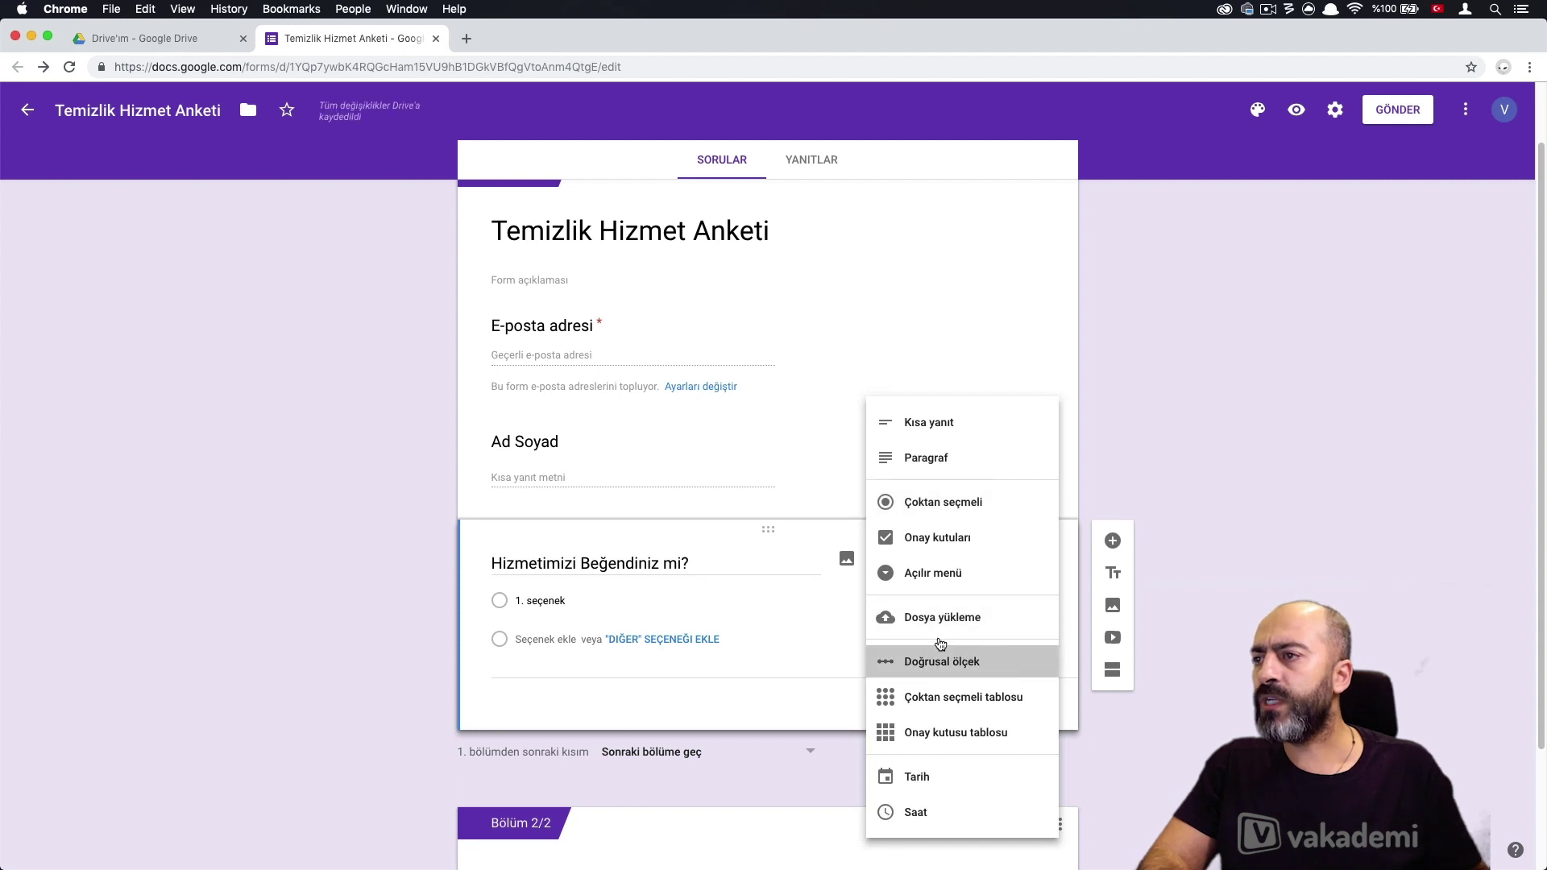
pyautogui.click(979, 663)
# Label the service question's scale "Beğenmedim" at 1 and "Çok Beğendim" at 5, and make the question required
pyautogui.click(553, 679)
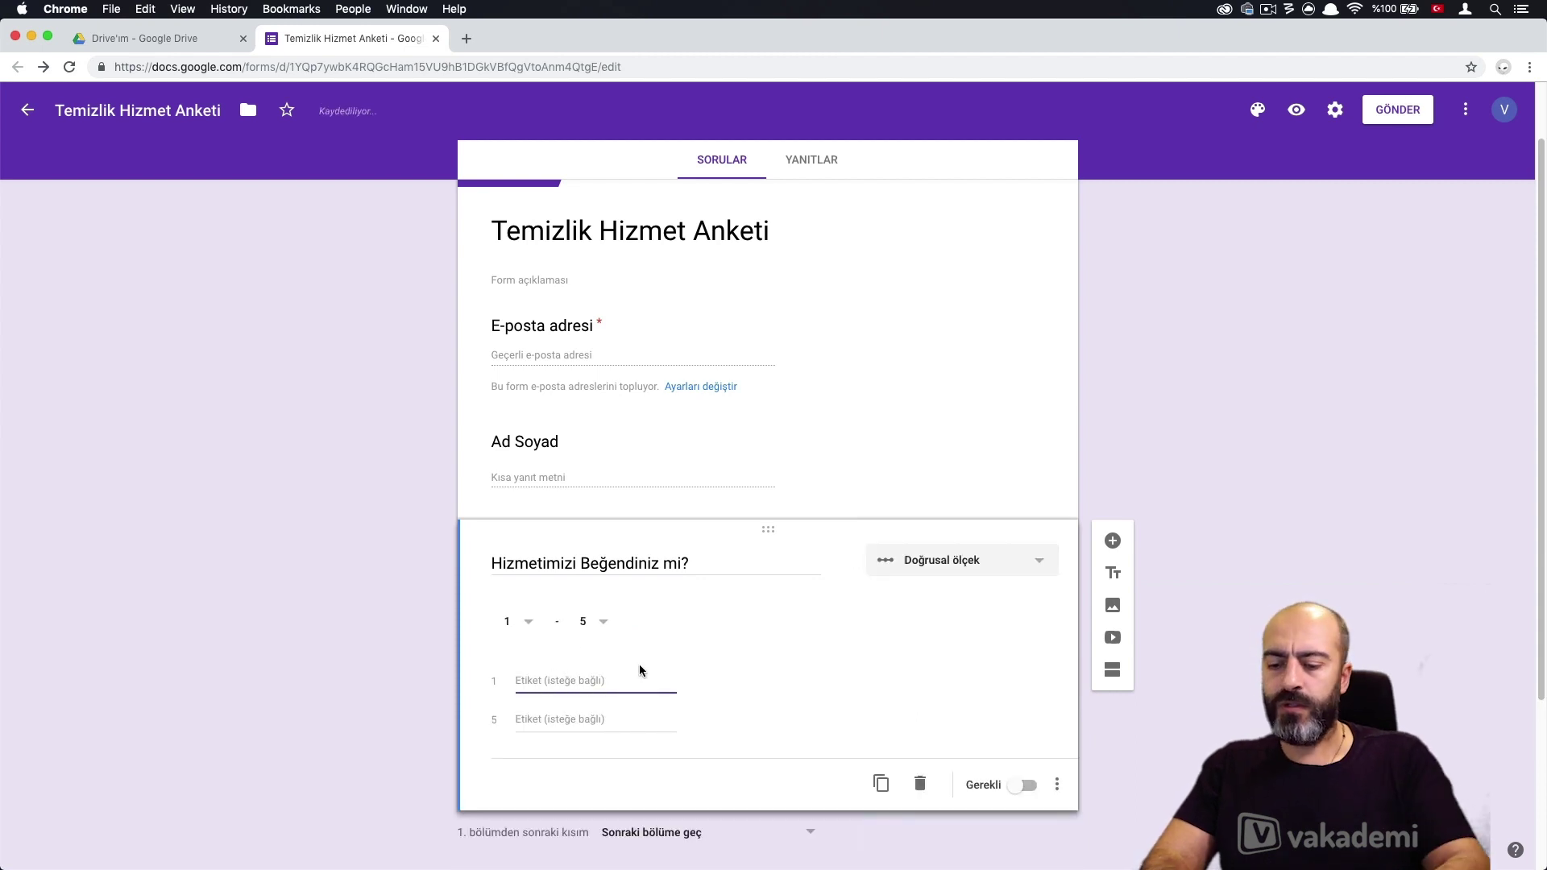
pyautogui.write('Bepen')
pyautogui.press('BackSpace')
pyautogui.press('BackSpace')
pyautogui.press('BackSpace')
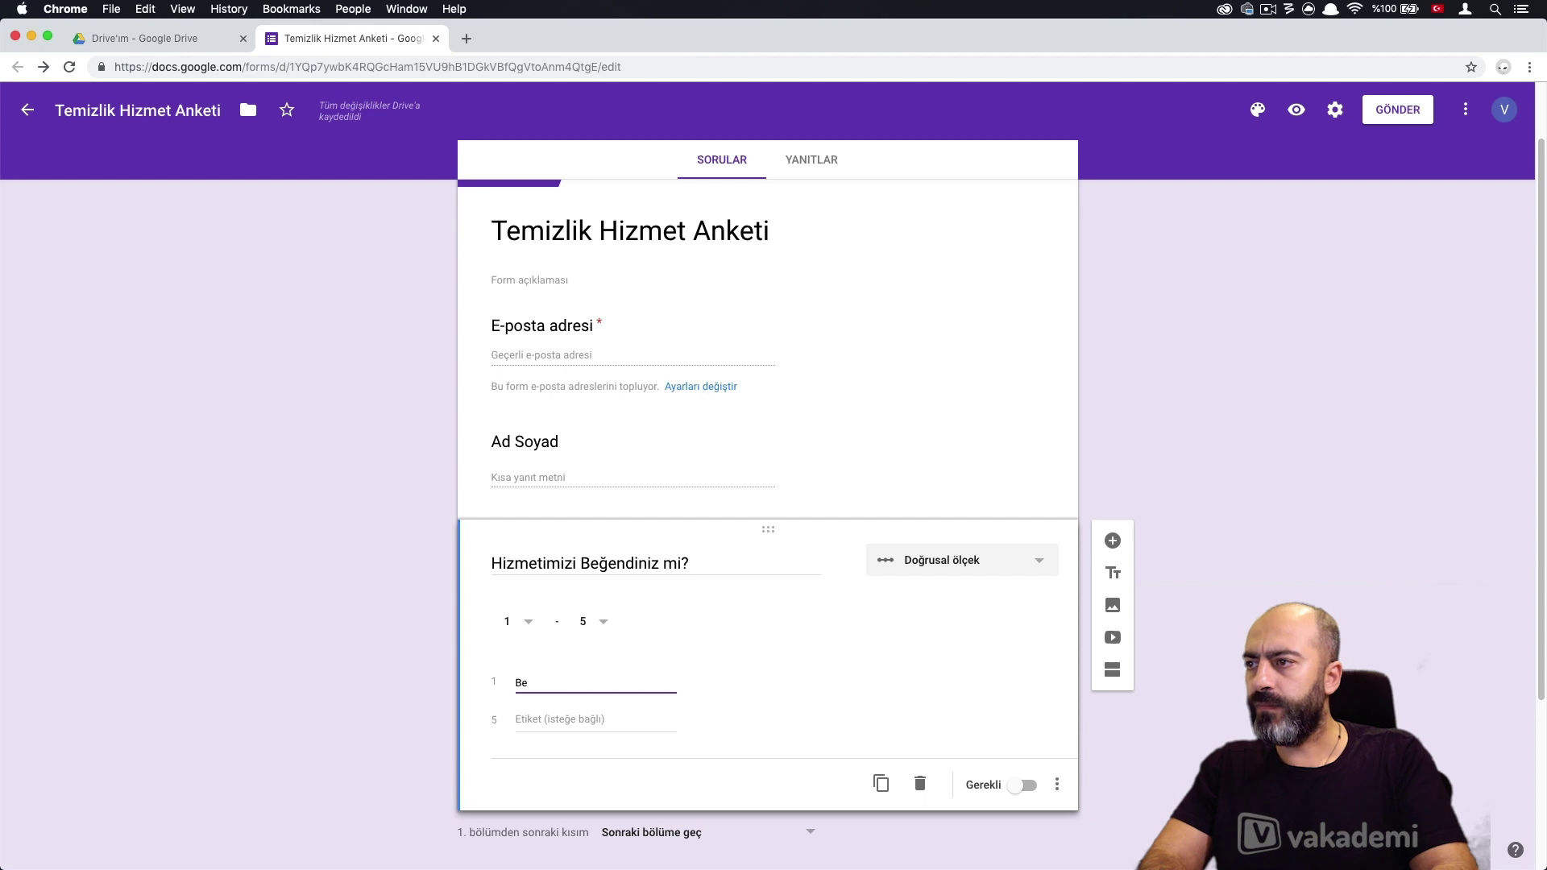
pyautogui.write('ğ')
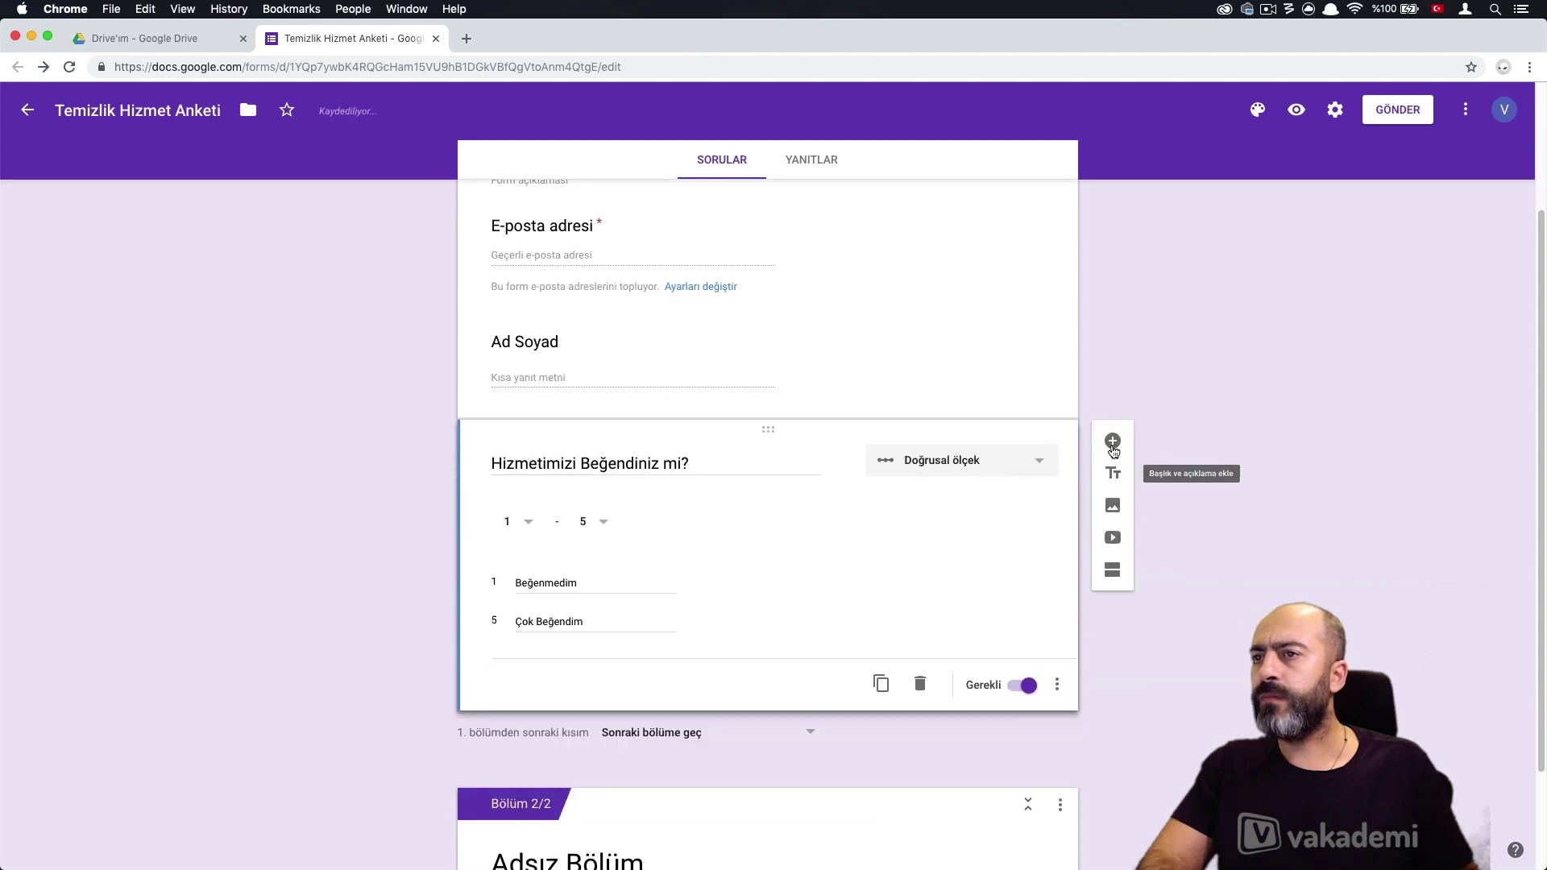
# Add another linear scale (Doğrusal ölçek) question titled "Personelimizin Kişisel Davranışlarını Beğendiniz mi?"
pyautogui.click(1112, 442)
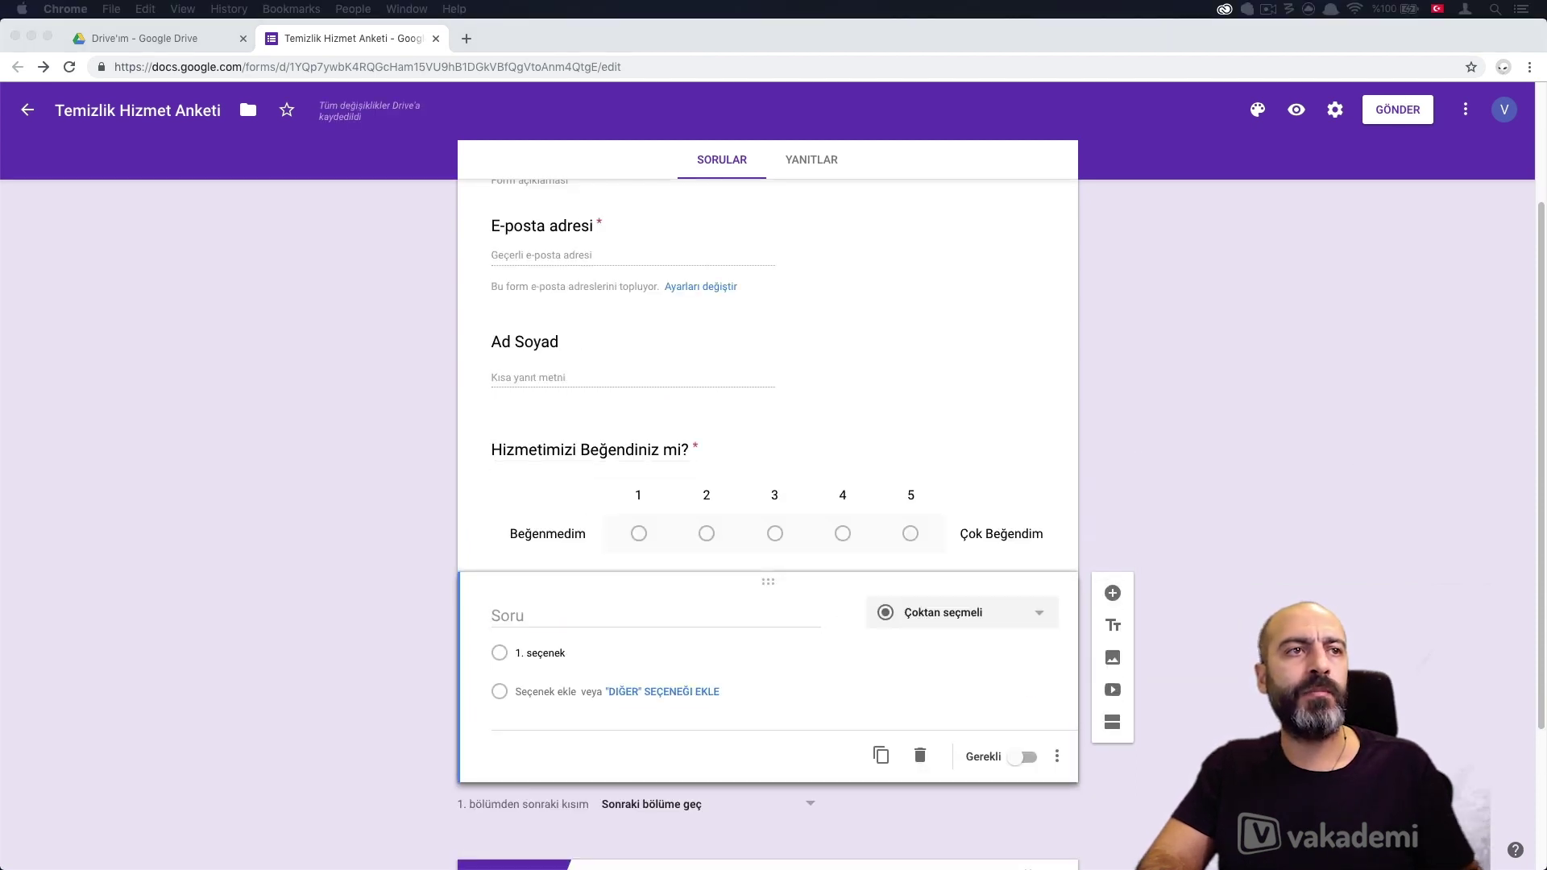
pyautogui.click(632, 615)
pyautogui.write('Personelimizin Kişisel Davranışlarını Beğendiniz mi?')
pyautogui.click(968, 621)
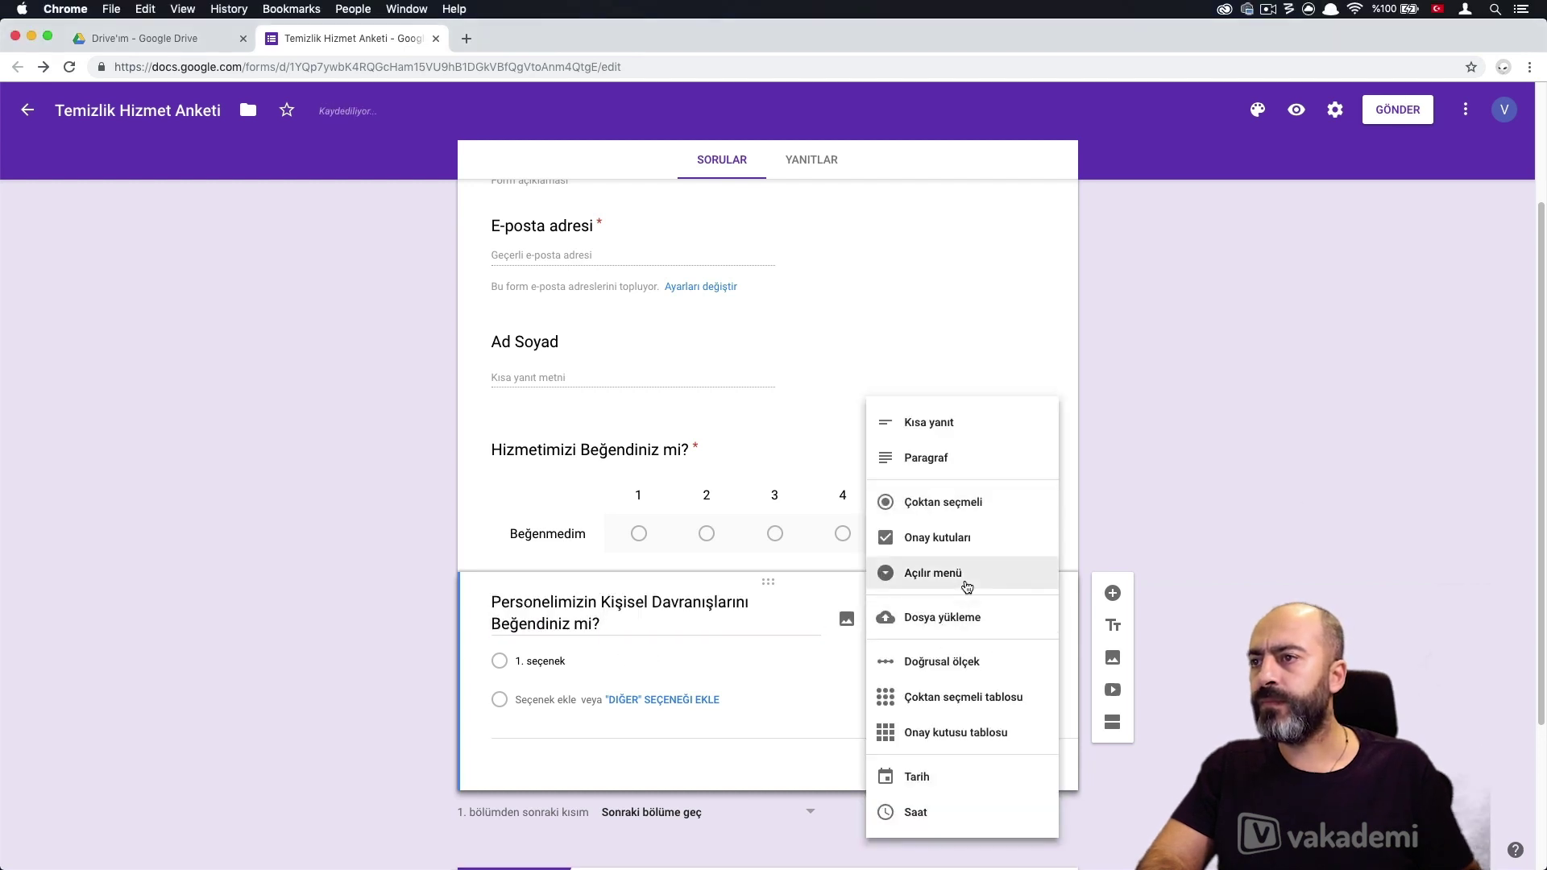
pyautogui.click(976, 669)
# Change the staff-behaviour question's label for 1 to "Hiç Beğenmedim"
pyautogui.scroll(-2, 573, 649)
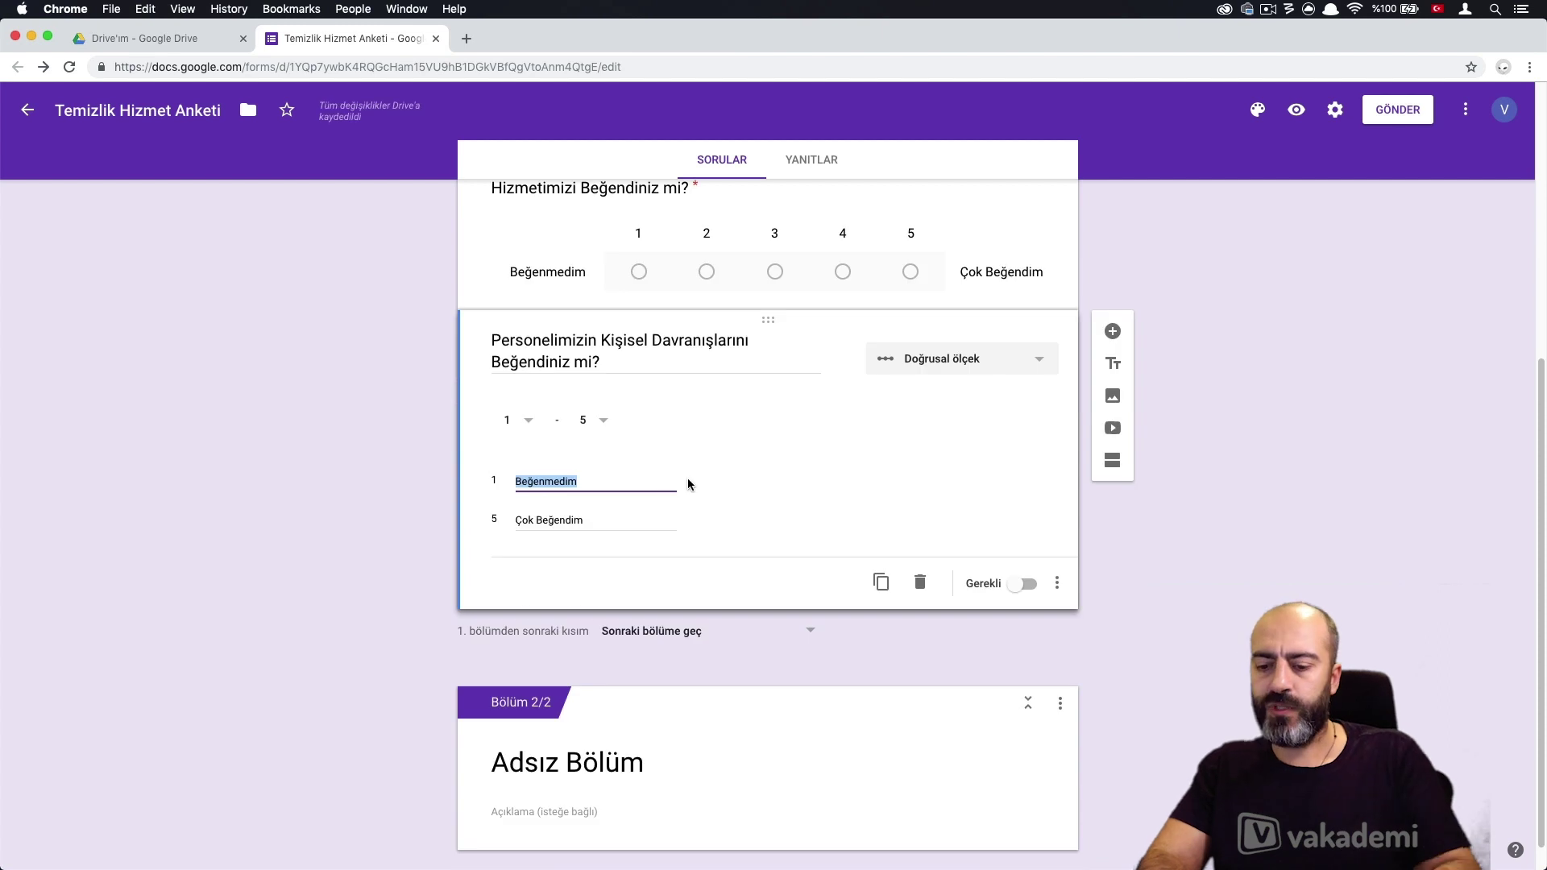
pyautogui.press('Left')
pyautogui.write('Hiç')
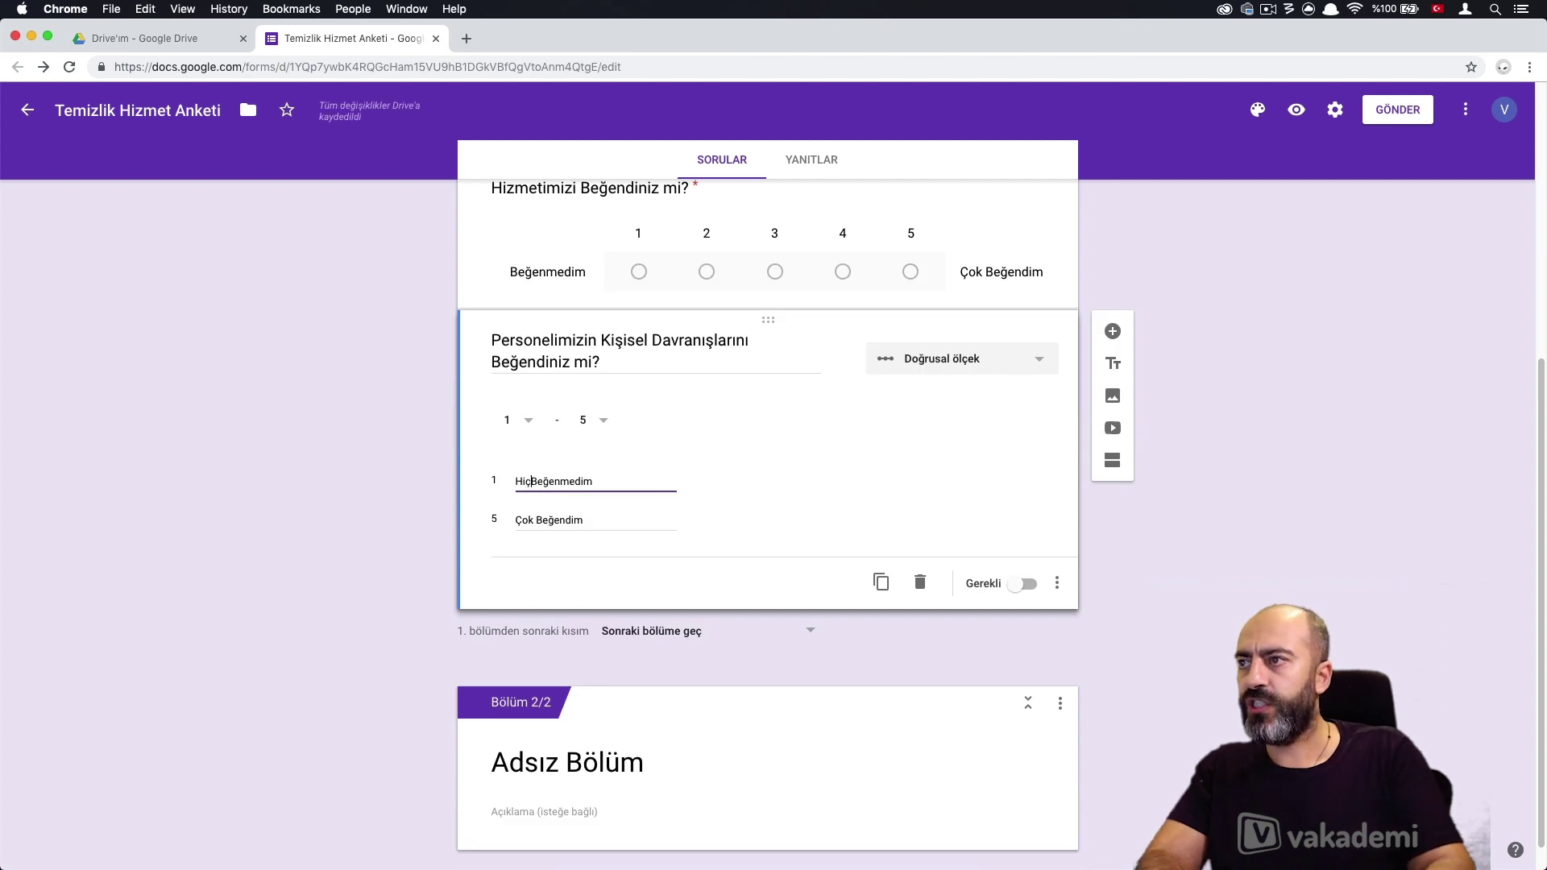
# Copy the "Hiç Beğenmedim" label into the label for 1 of the "Hizmetimizi Beğendiniz mi?" question
pyautogui.hotkey('alt', 'shift', 'Left')
pyautogui.hotkey('alt', 'shift', 'Left')
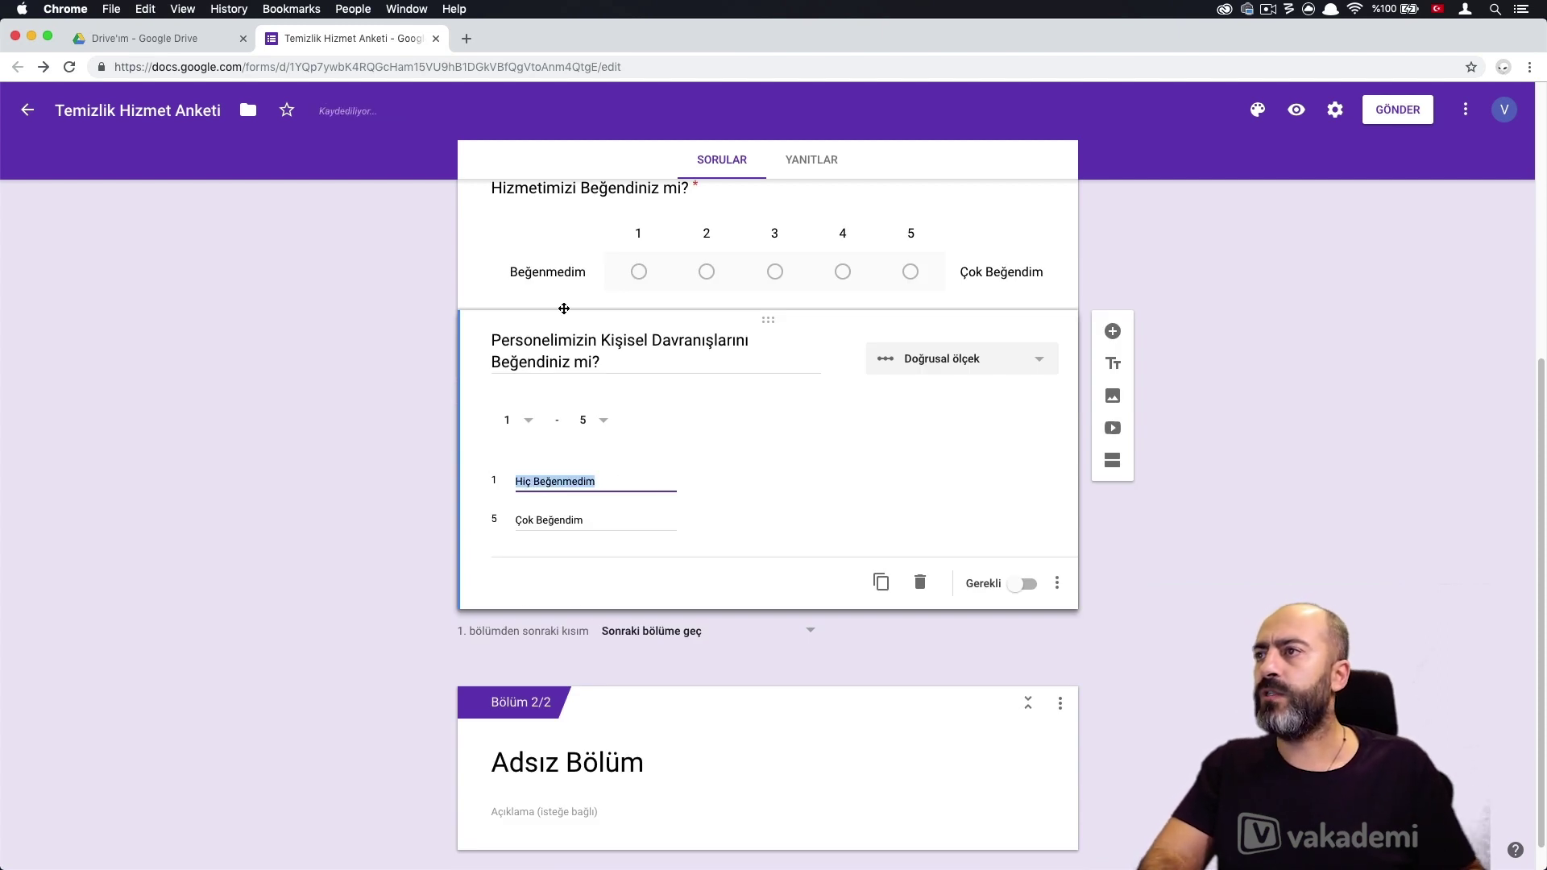
pyautogui.click(562, 292)
pyautogui.press('super+c')
pyautogui.doubleClick(547, 338)
pyautogui.press('super+v')
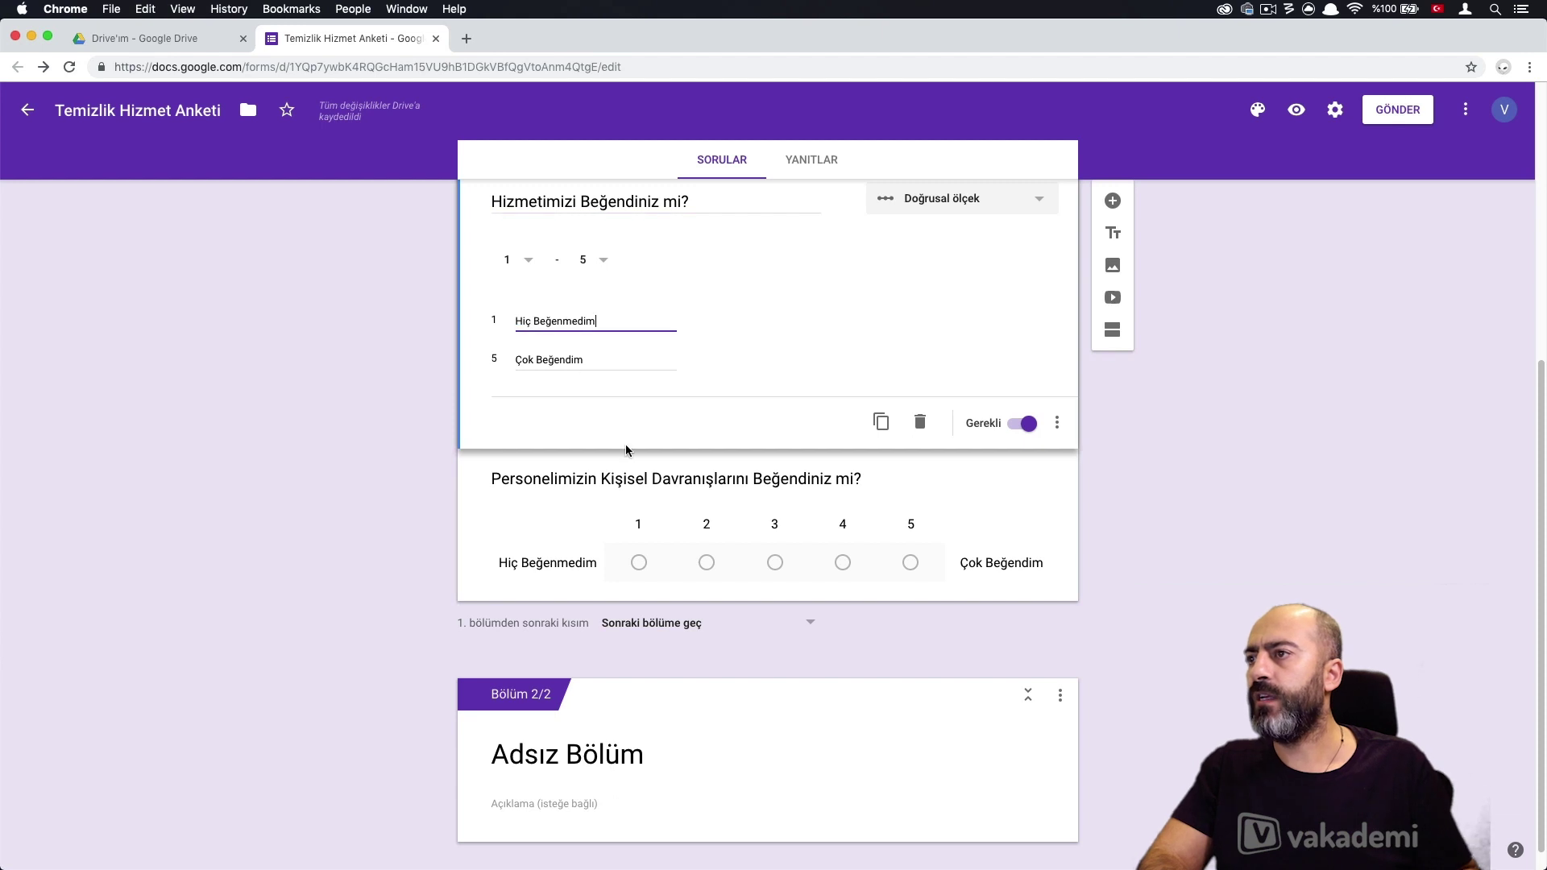
# Check the first section's questions and scale labels, and open a preview of the survey
pyautogui.click(564, 589)
pyautogui.tripleClick(568, 481)
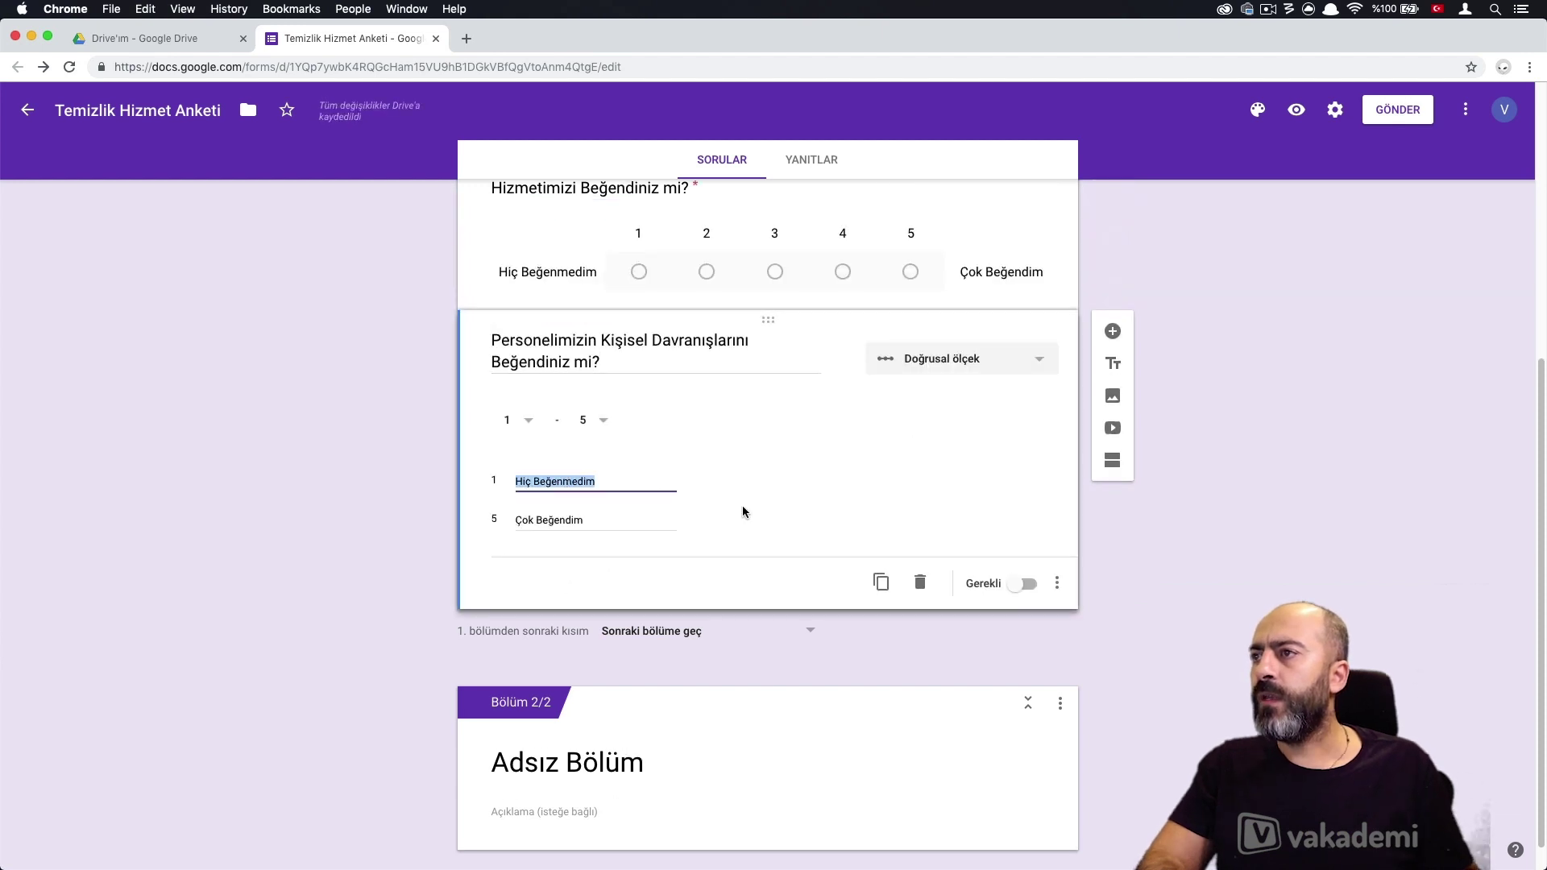
pyautogui.scroll(3, 743, 505)
pyautogui.scroll(2, 718, 490)
pyautogui.click(787, 661)
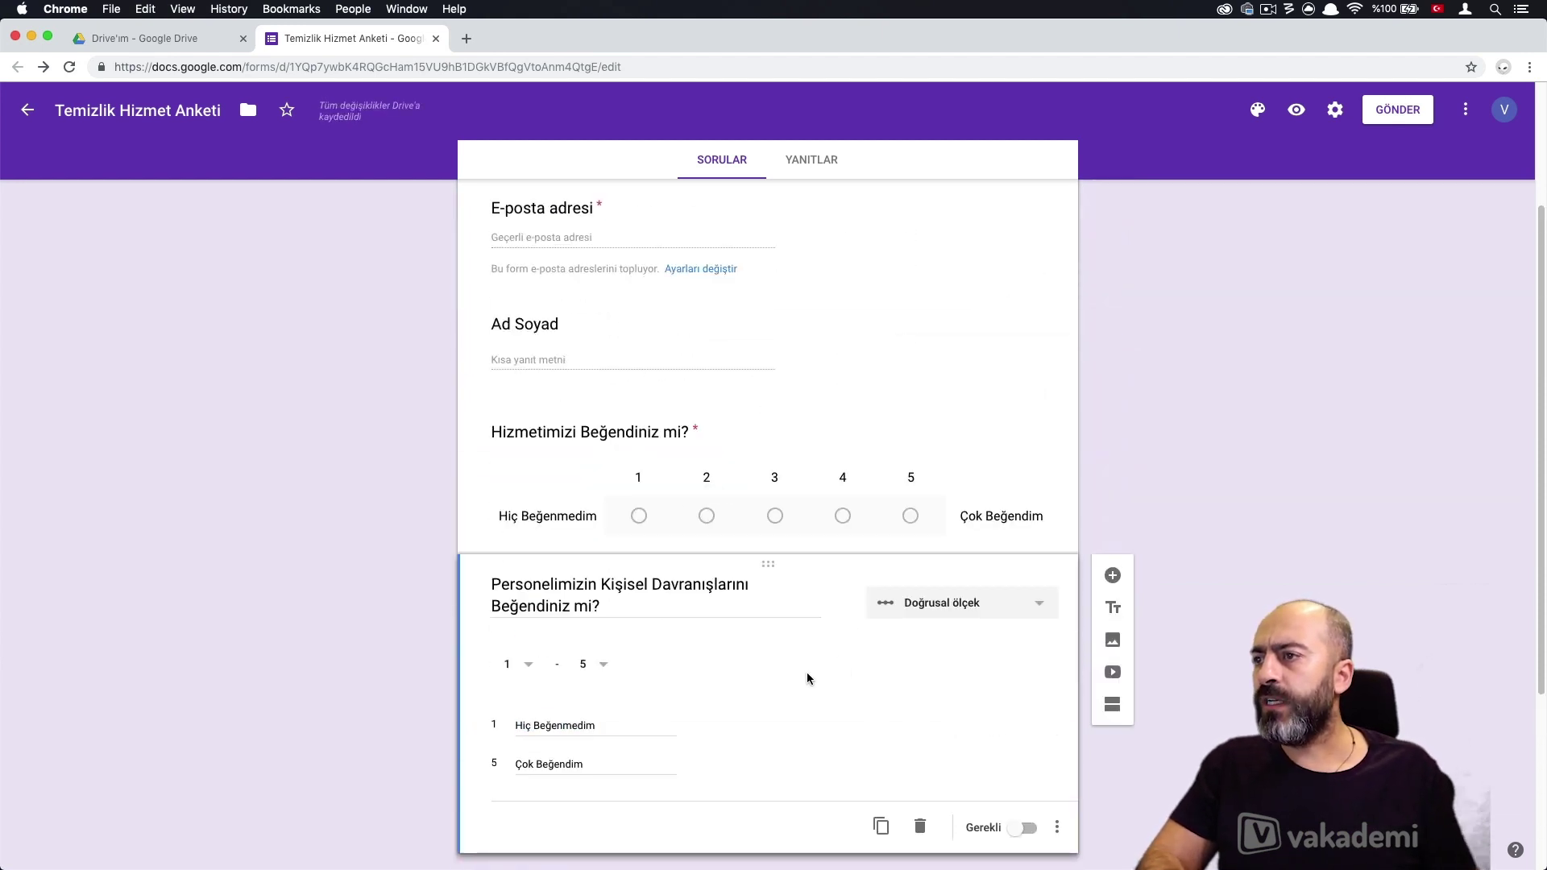
pyautogui.scroll(-3, 896, 598)
pyautogui.scroll(-2, 897, 599)
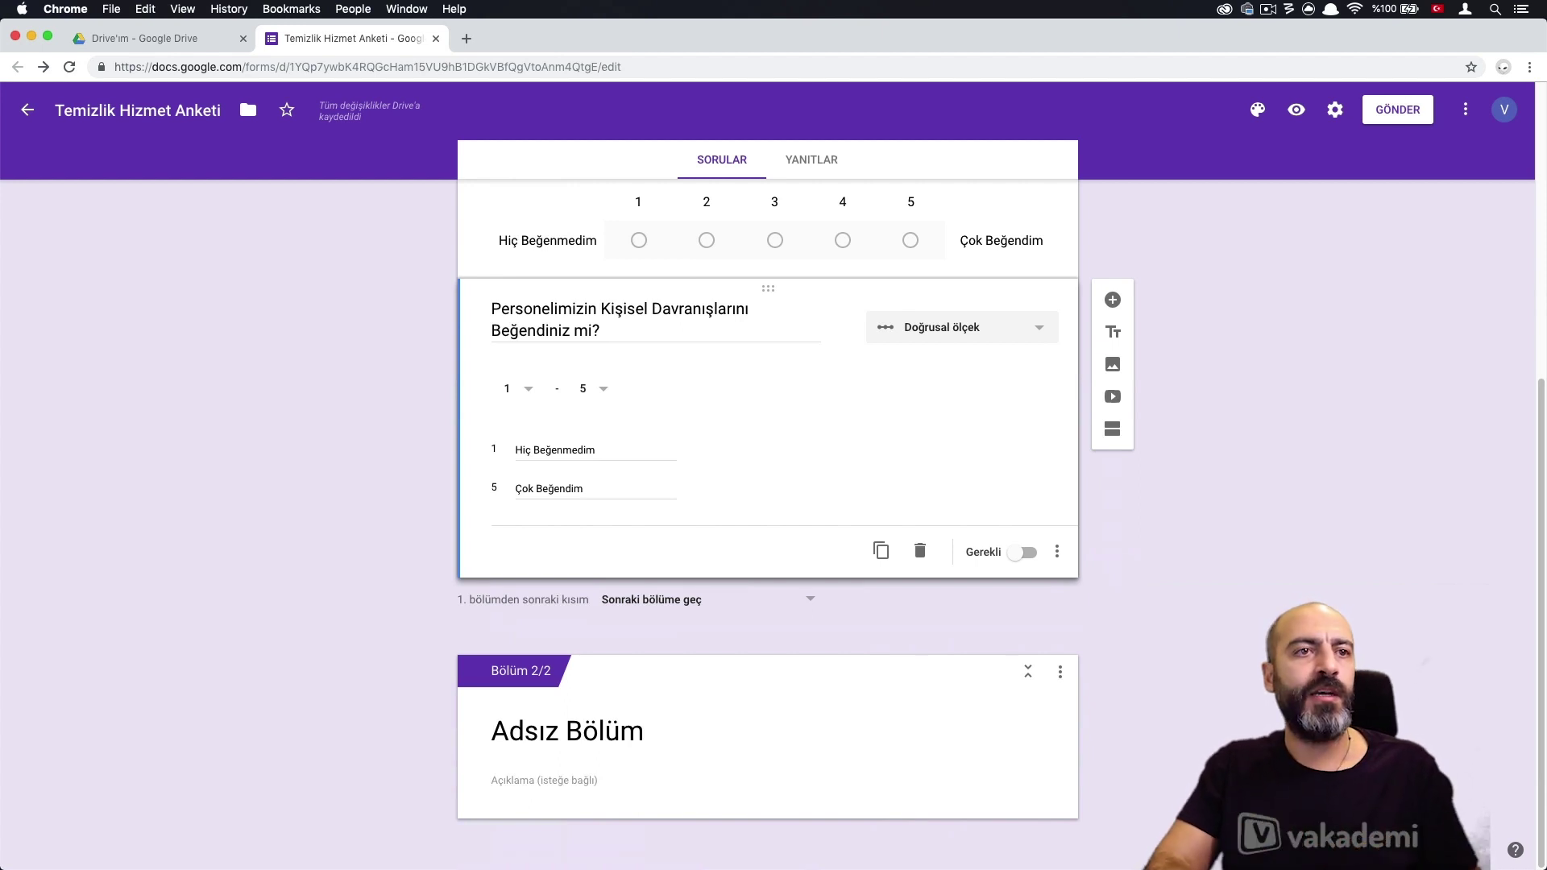
pyautogui.scroll(4, 859, 458)
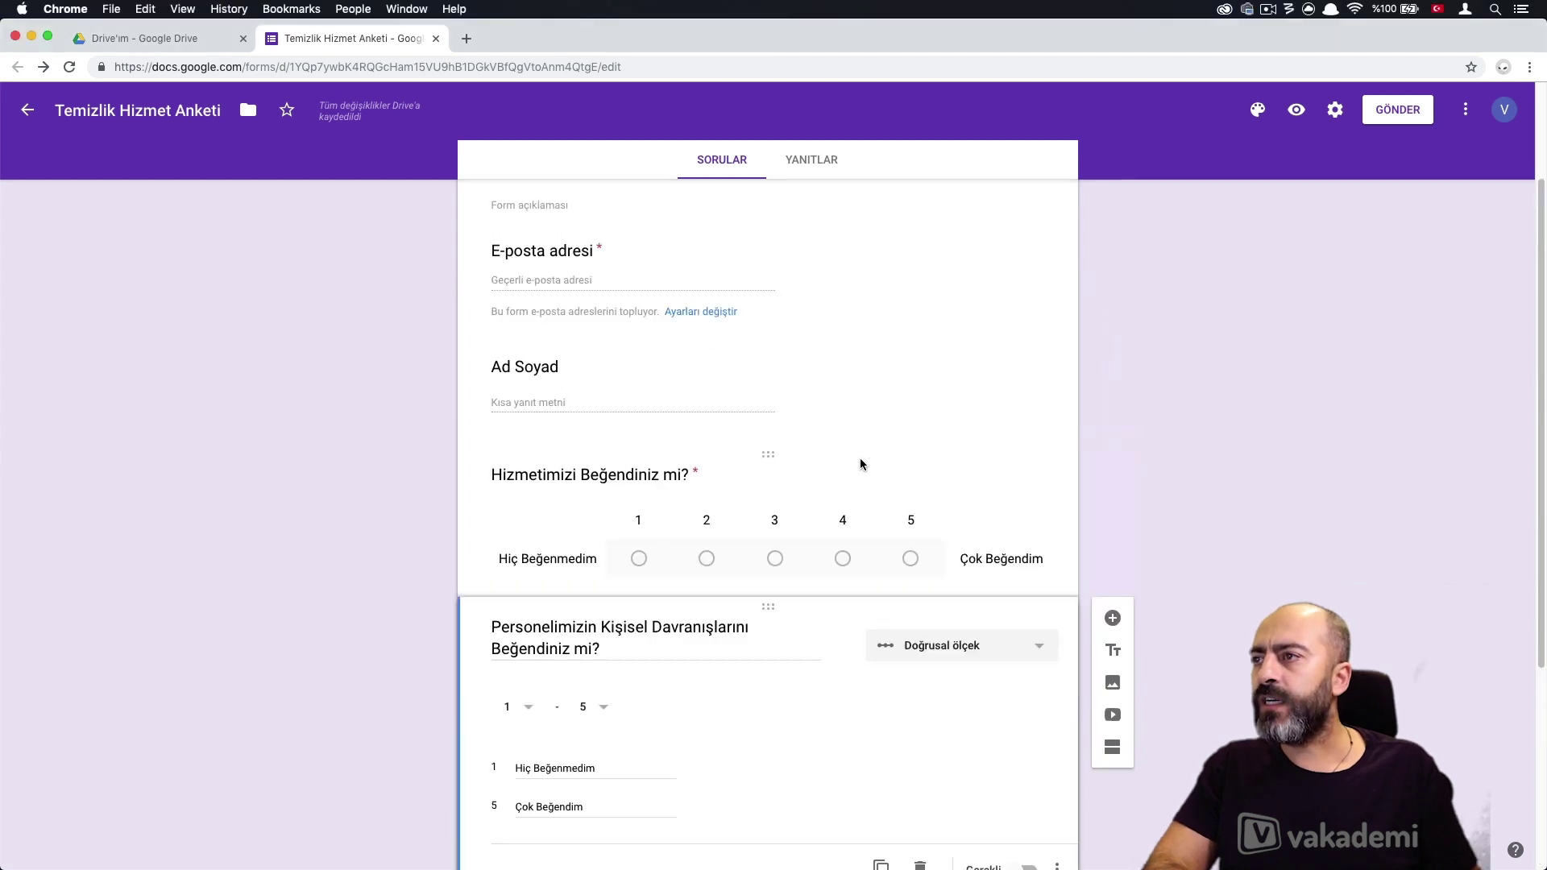
pyautogui.click(1297, 110)
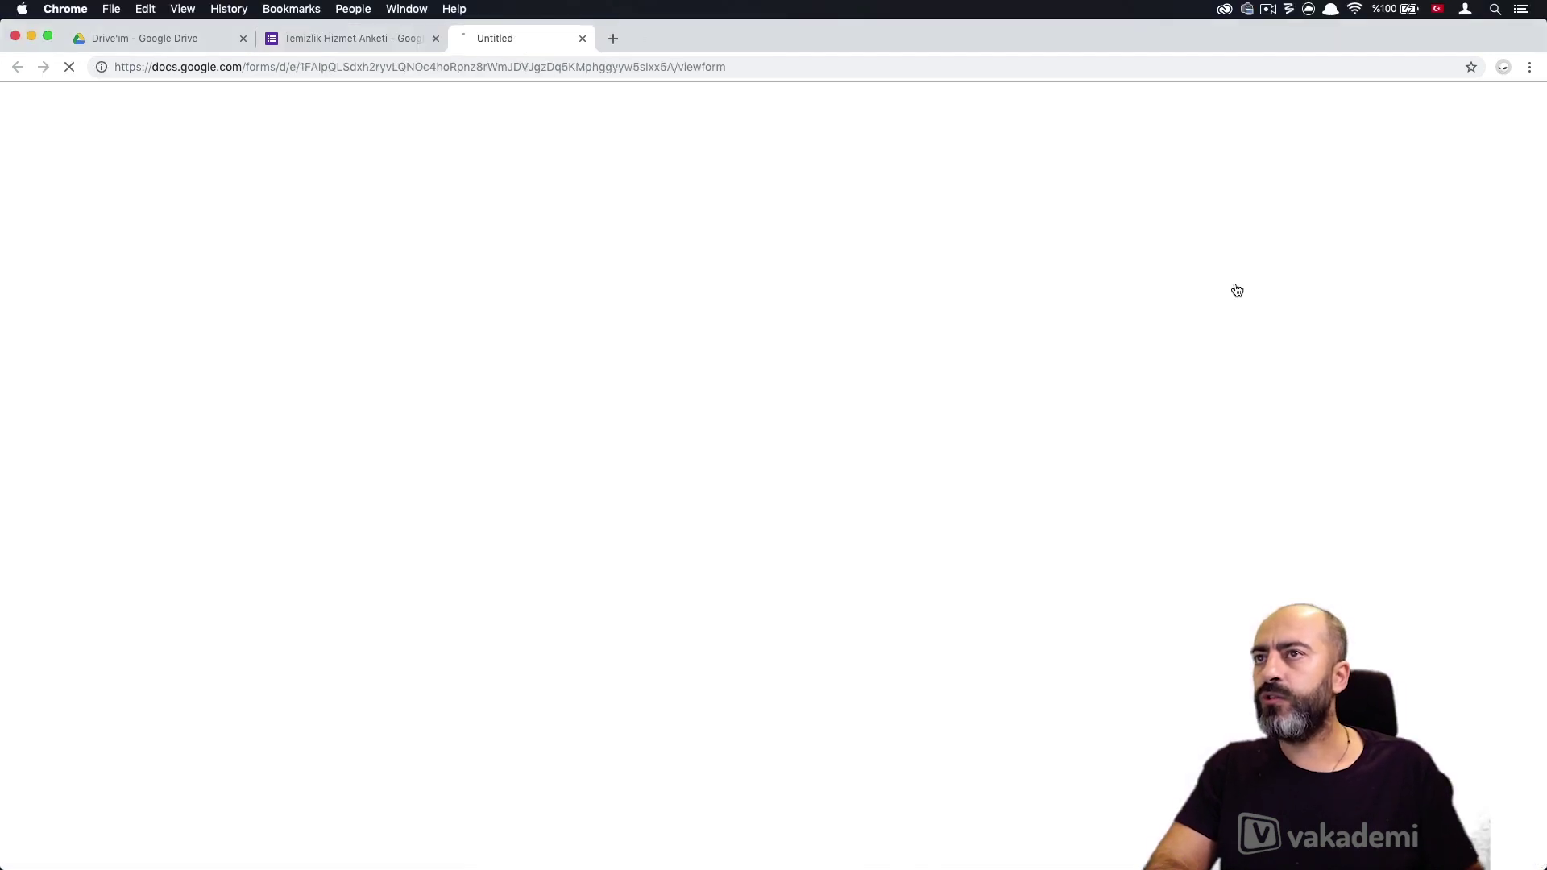
# Check the required e-mail field, the name field and both rating scales in the survey preview, and close the preview
pyautogui.scroll(-2, 815, 349)
pyautogui.click(658, 280)
pyautogui.click(635, 388)
pyautogui.click(631, 393)
pyautogui.click(1020, 383)
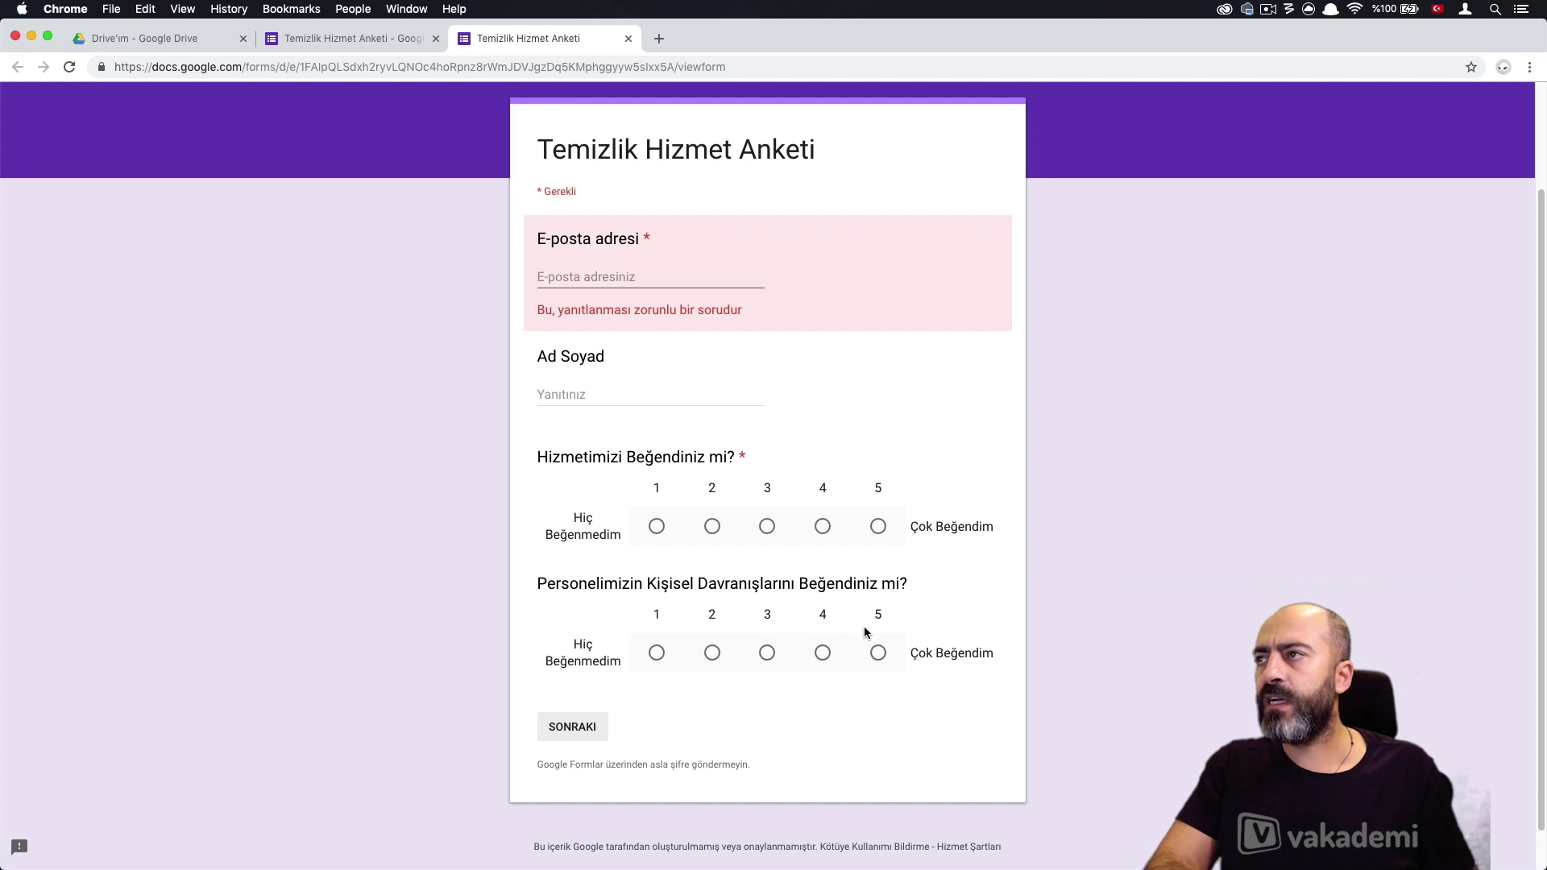
pyautogui.press('super+w')
# Make the "Personelimizin Kişisel Davranışlarını Beğendiniz mi?" question required
pyautogui.click(891, 298)
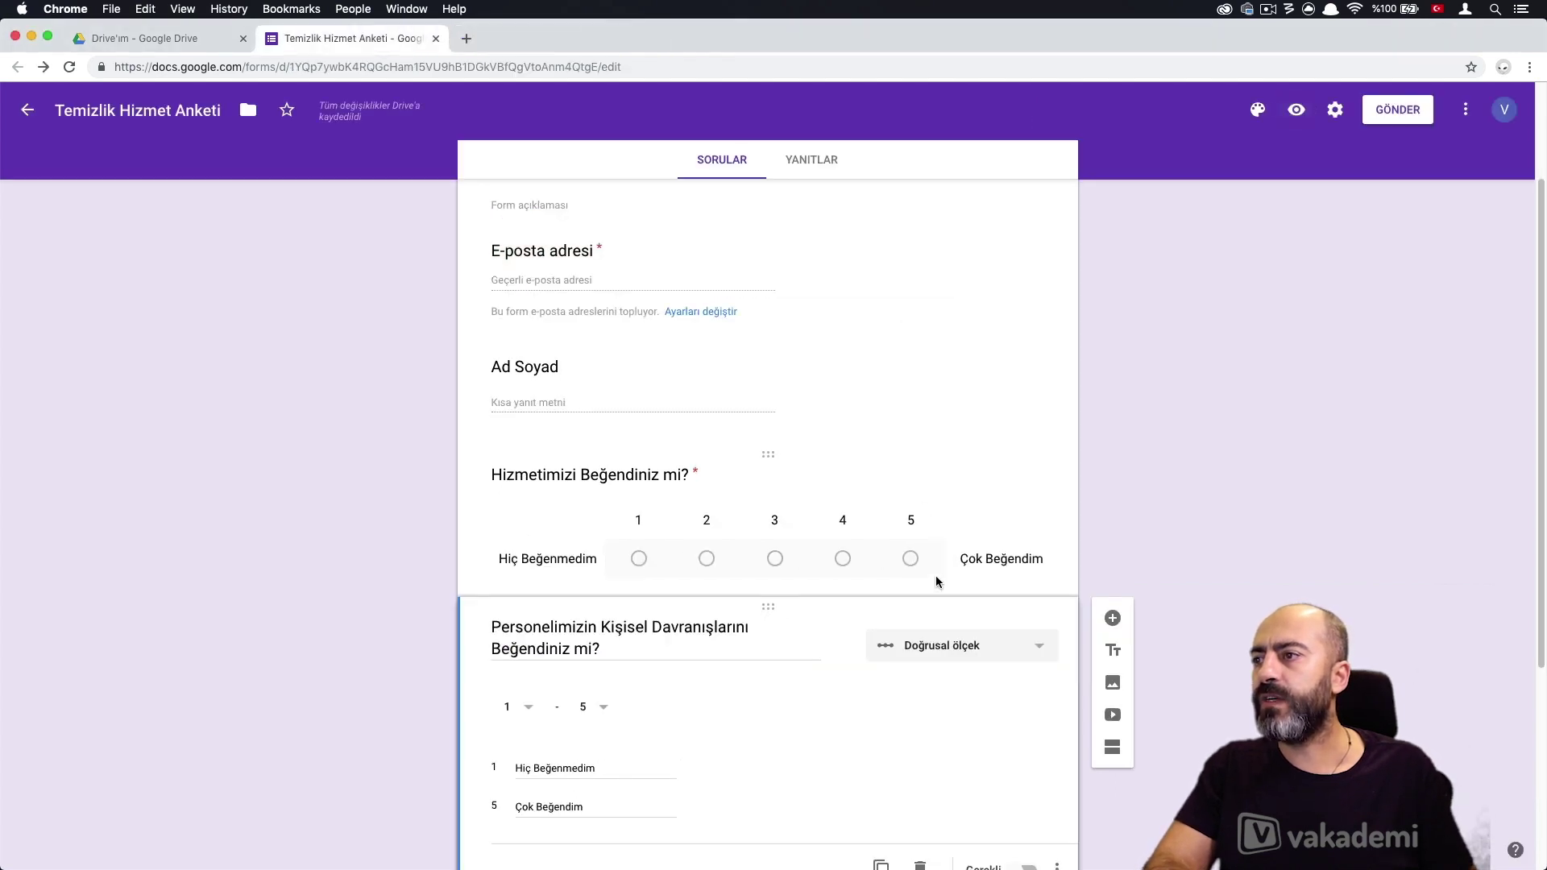
pyautogui.scroll(-2, 932, 586)
pyautogui.click(1023, 726)
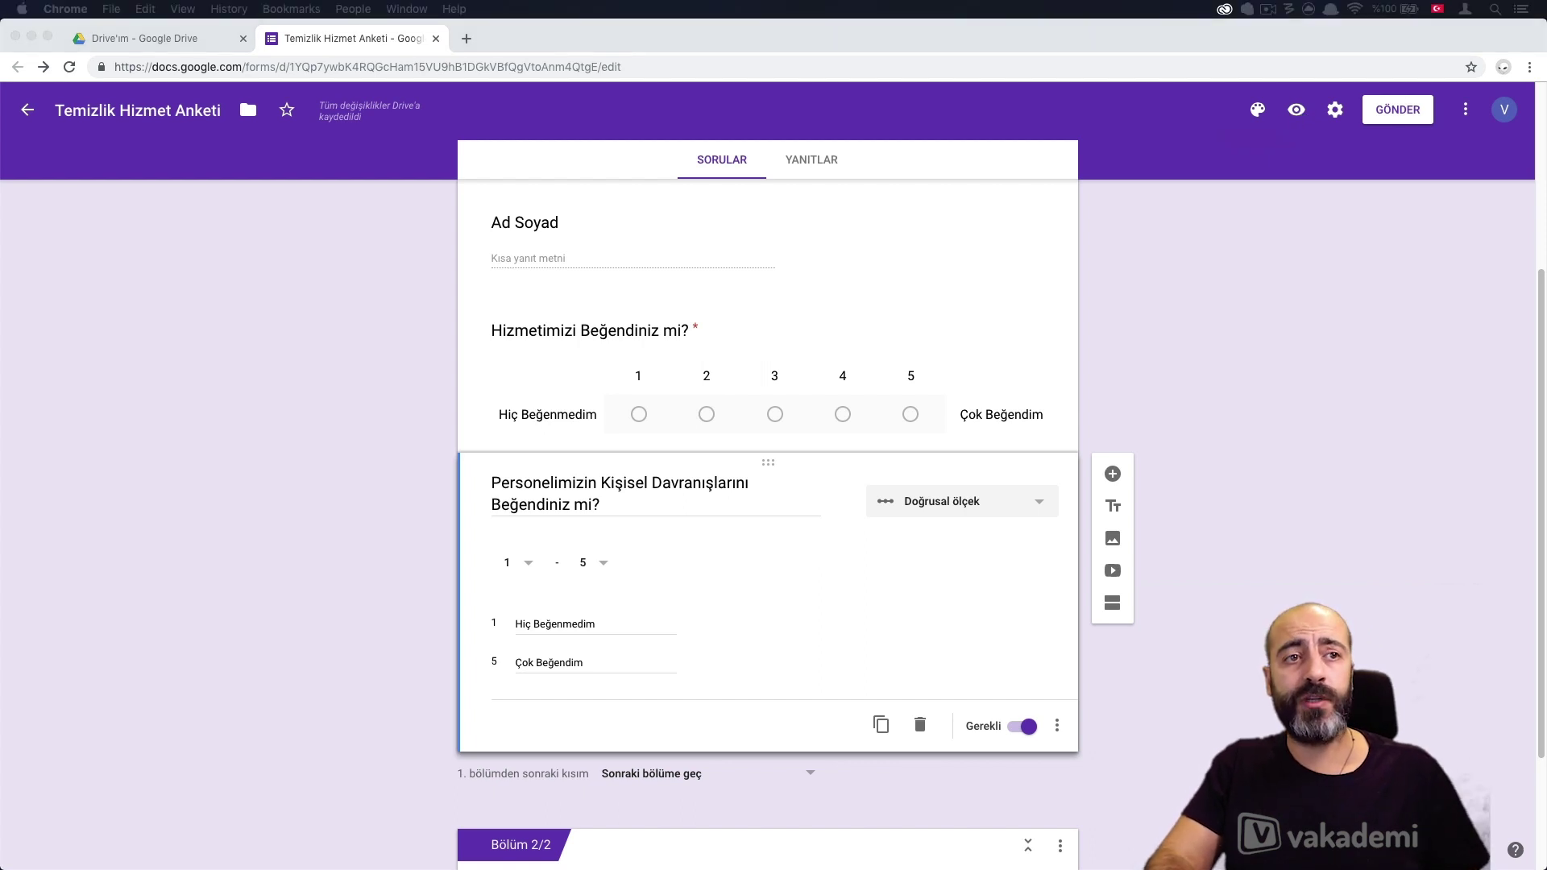
pyautogui.click(1142, 403)
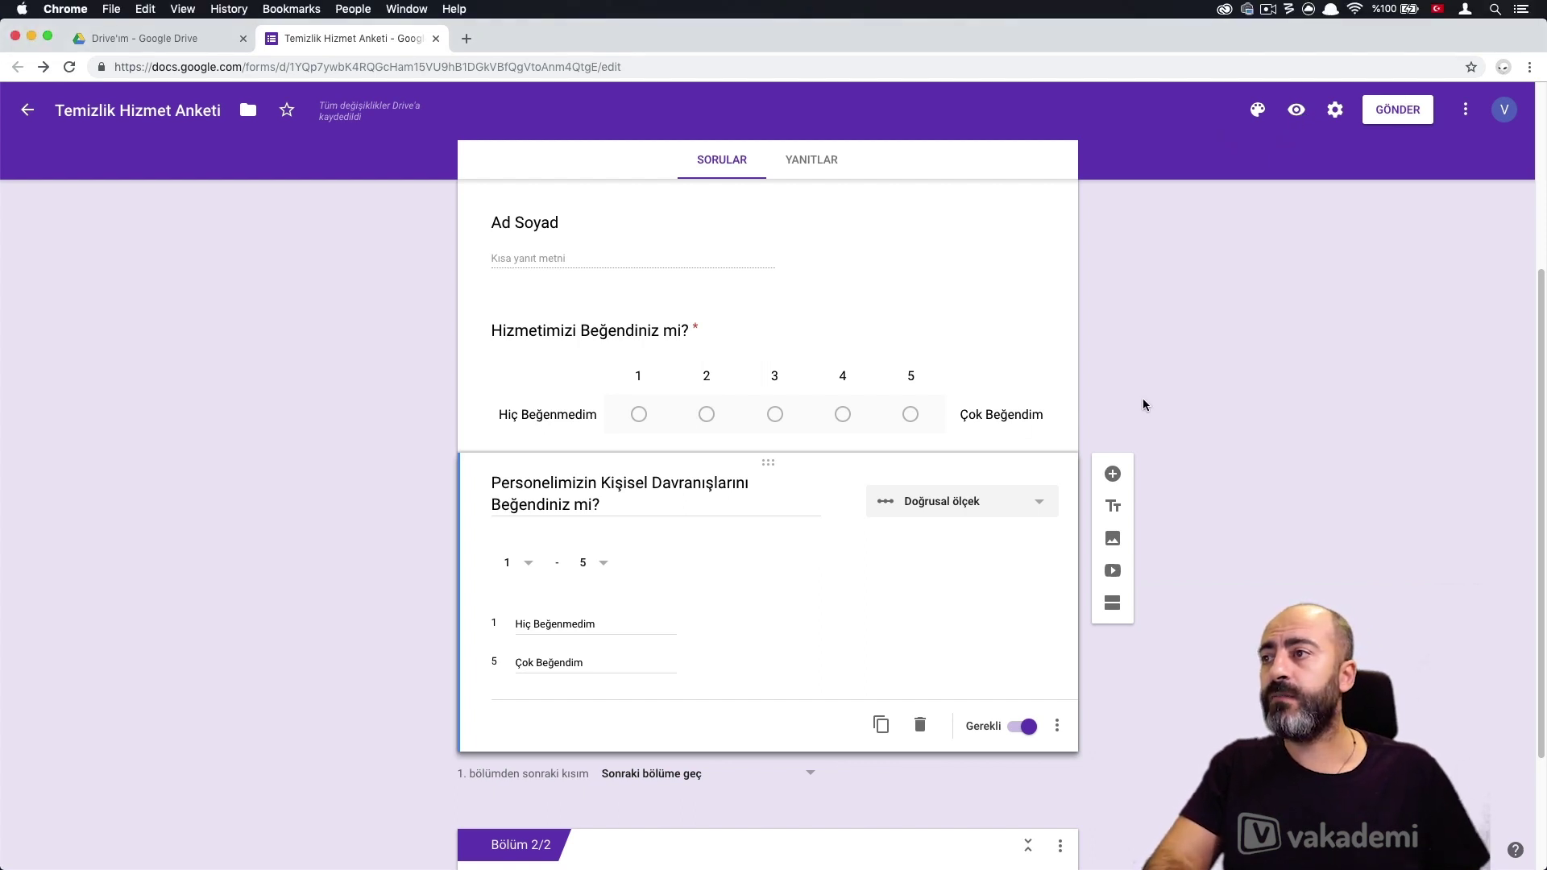
# Add a multiple-choice question "Detaylı Anketimize Devam Etmek İster Misiniz?" with first option "Evet, Sadece Personel Hakkında Ankete Devam Etmek İstiyorum"
pyautogui.scroll(-2, 1166, 407)
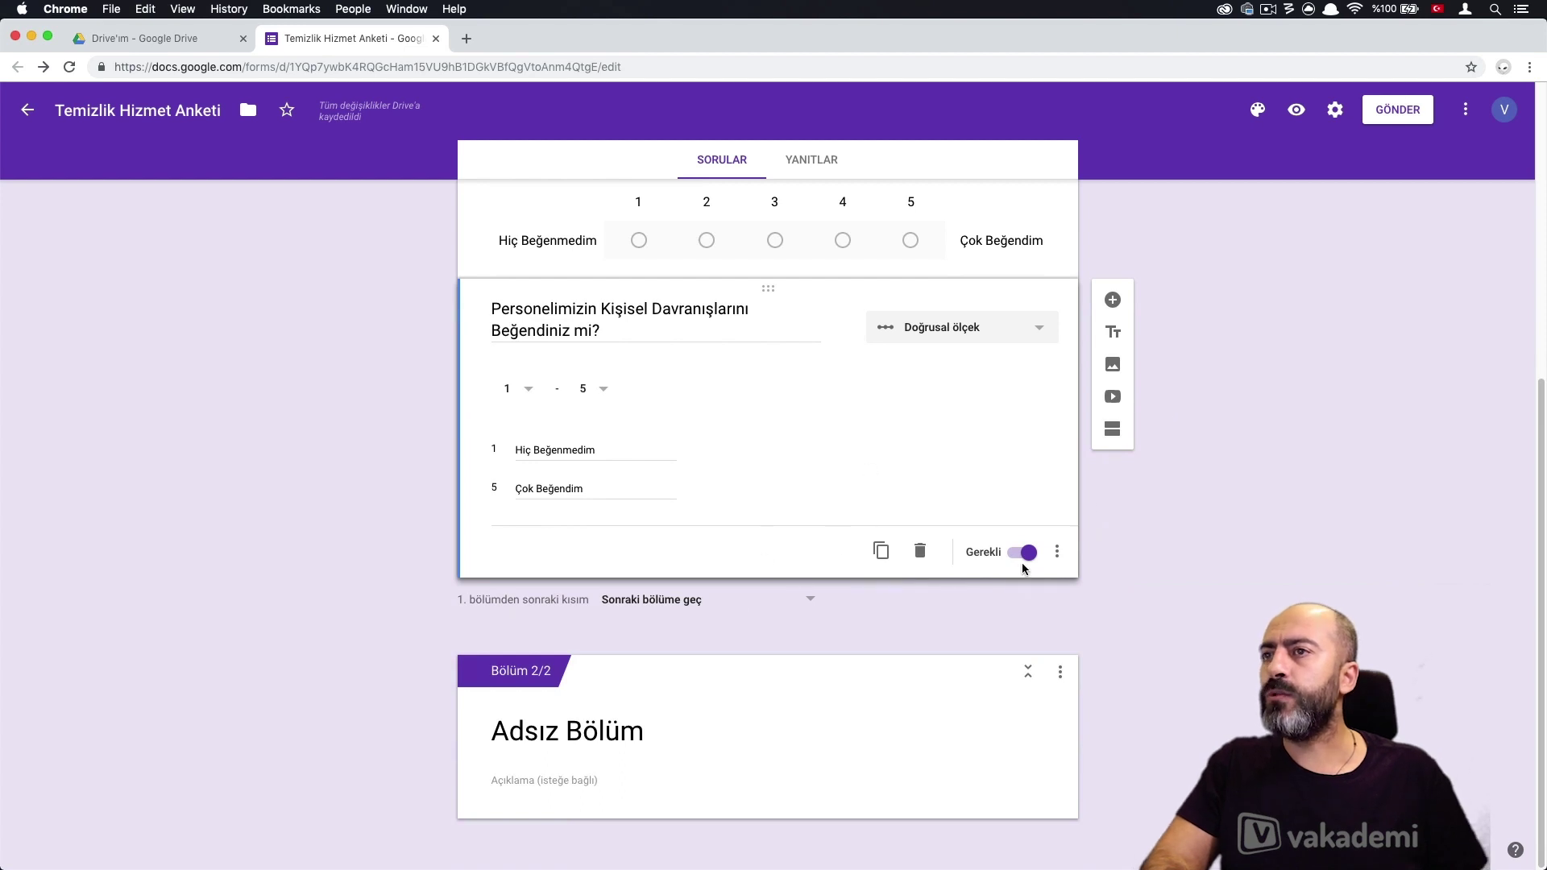
pyautogui.click(1116, 305)
pyautogui.write('Detaylı Anketimize Devam Etmek İster Misiniz?')
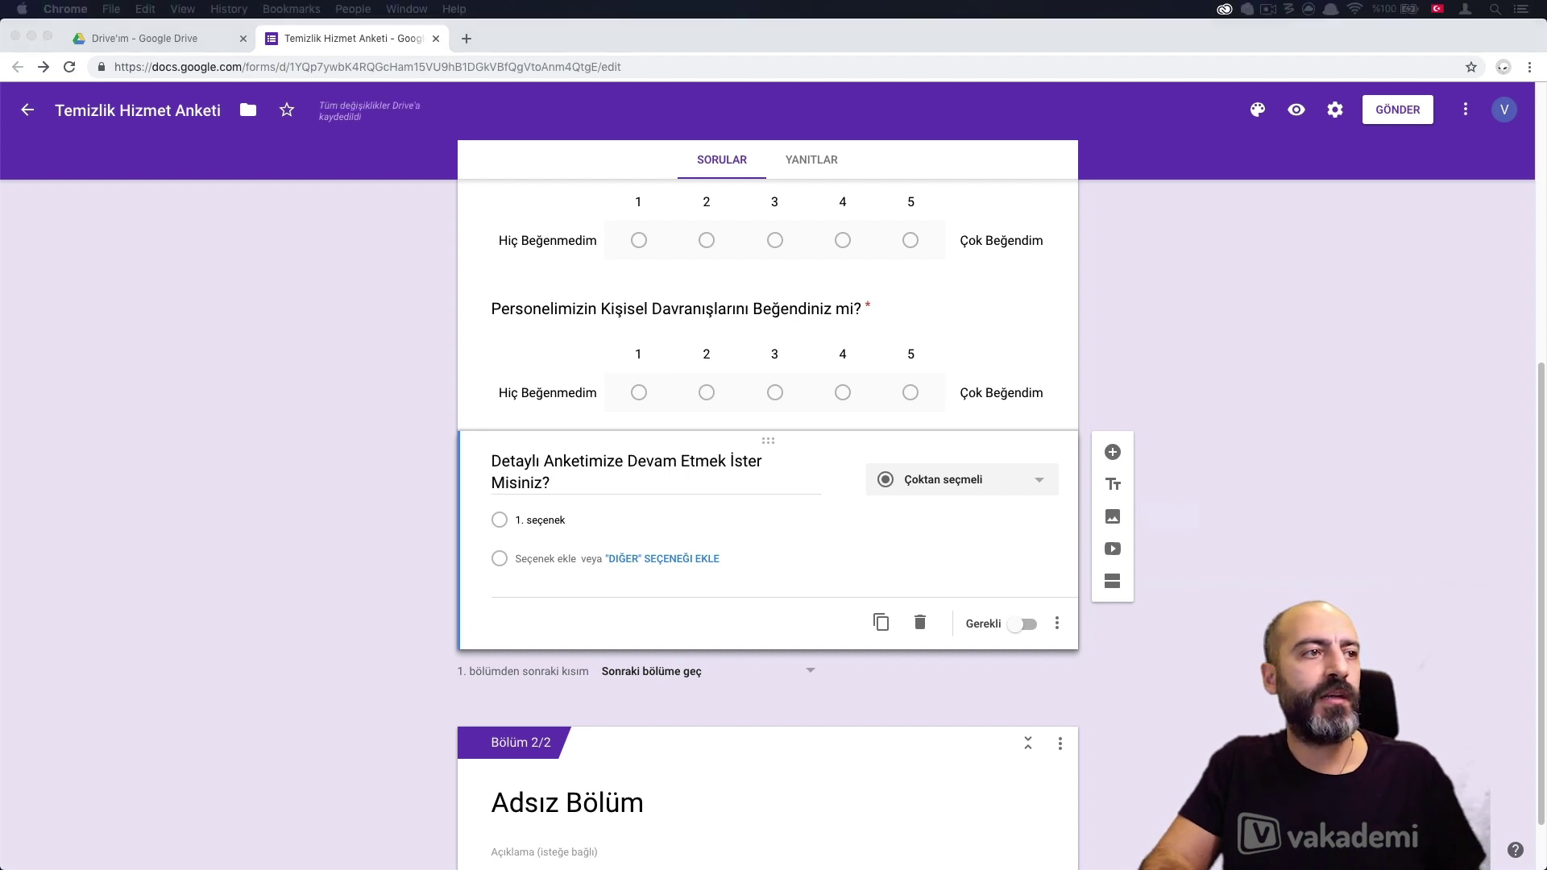
pyautogui.click(625, 520)
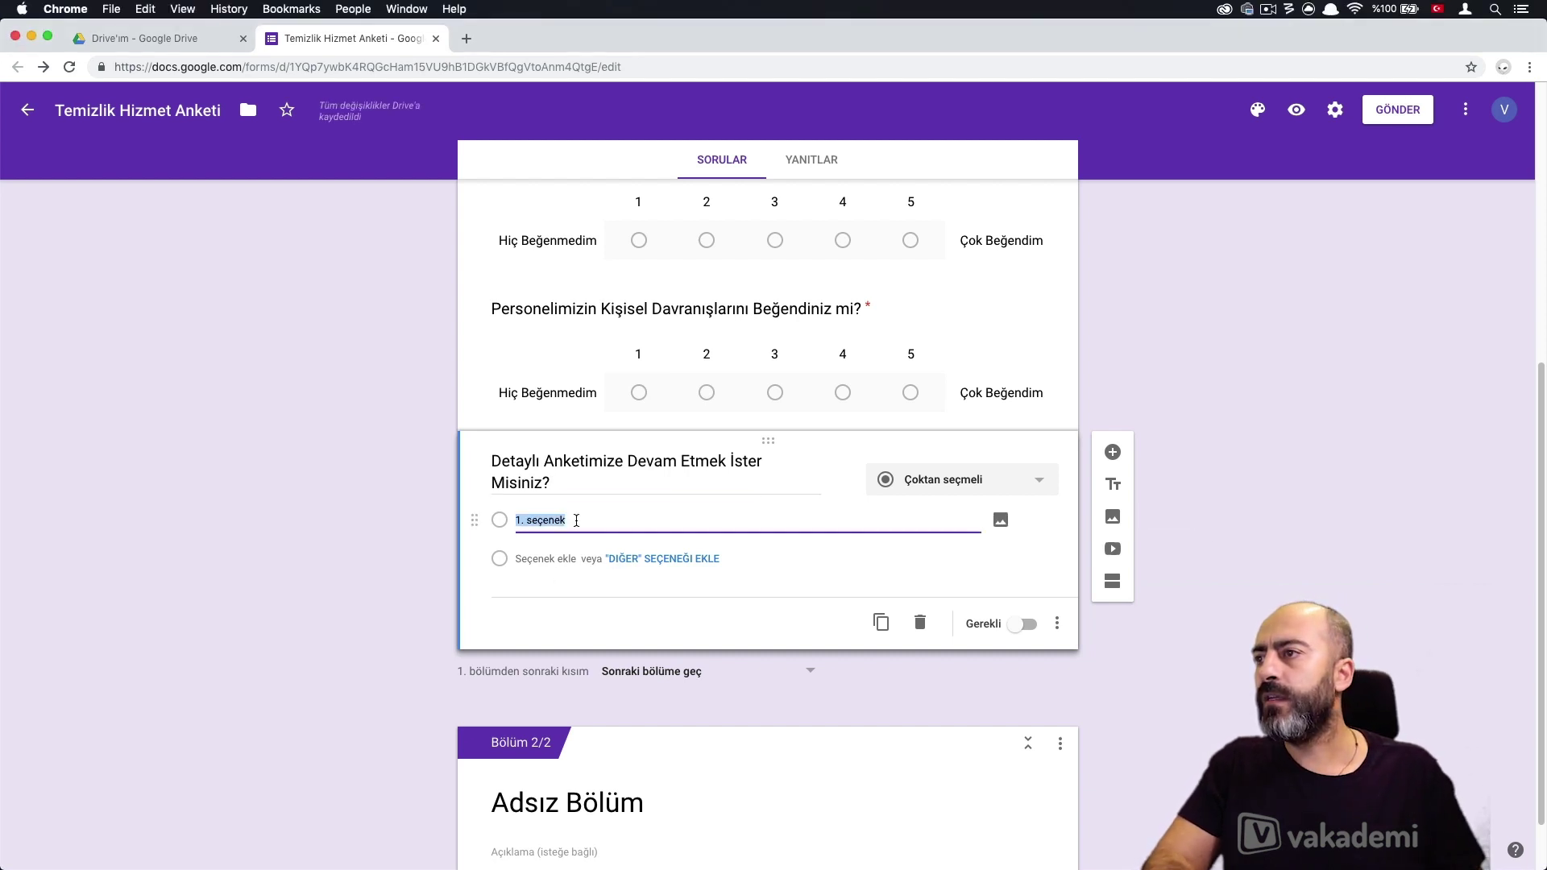
pyautogui.write('Evet, Sadece Personel Hakkında Ankete Devam Etmek İstiyorum')
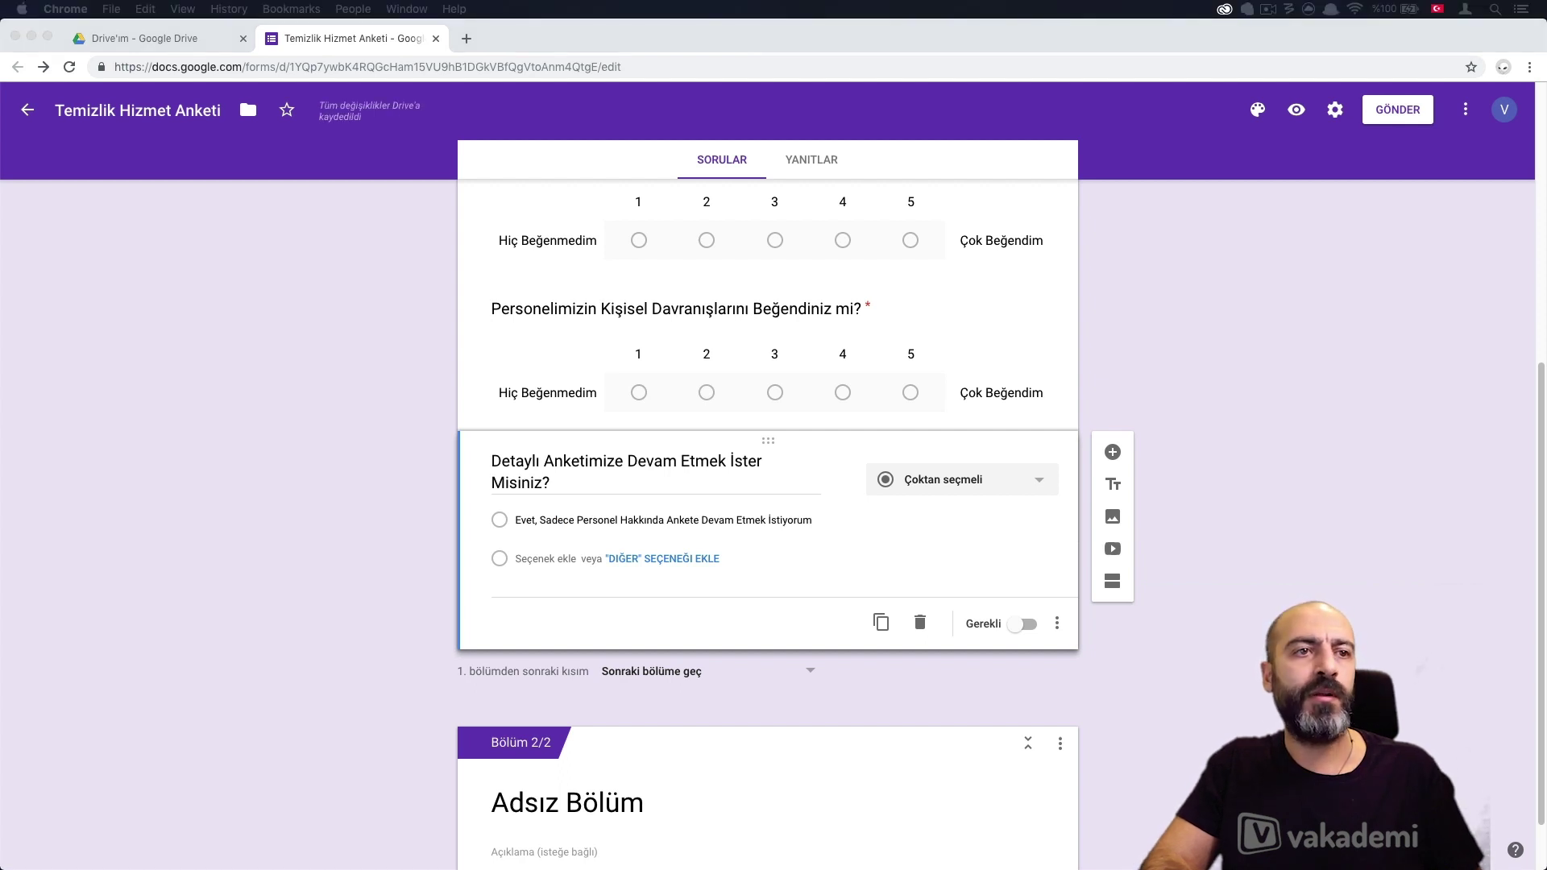
# Add the options "Evet, Sadece Temizlik Hizmeti İle İlgili Ankete Devam Etmek İstiyorum" and "Hayır, Anketi Bitirmek İstiyorum", and make the question required
pyautogui.click(528, 564)
pyautogui.write('Evet, Sadece Temizlik Hizmeti İle İlgili Ankete Devam Etmek İstiyorum')
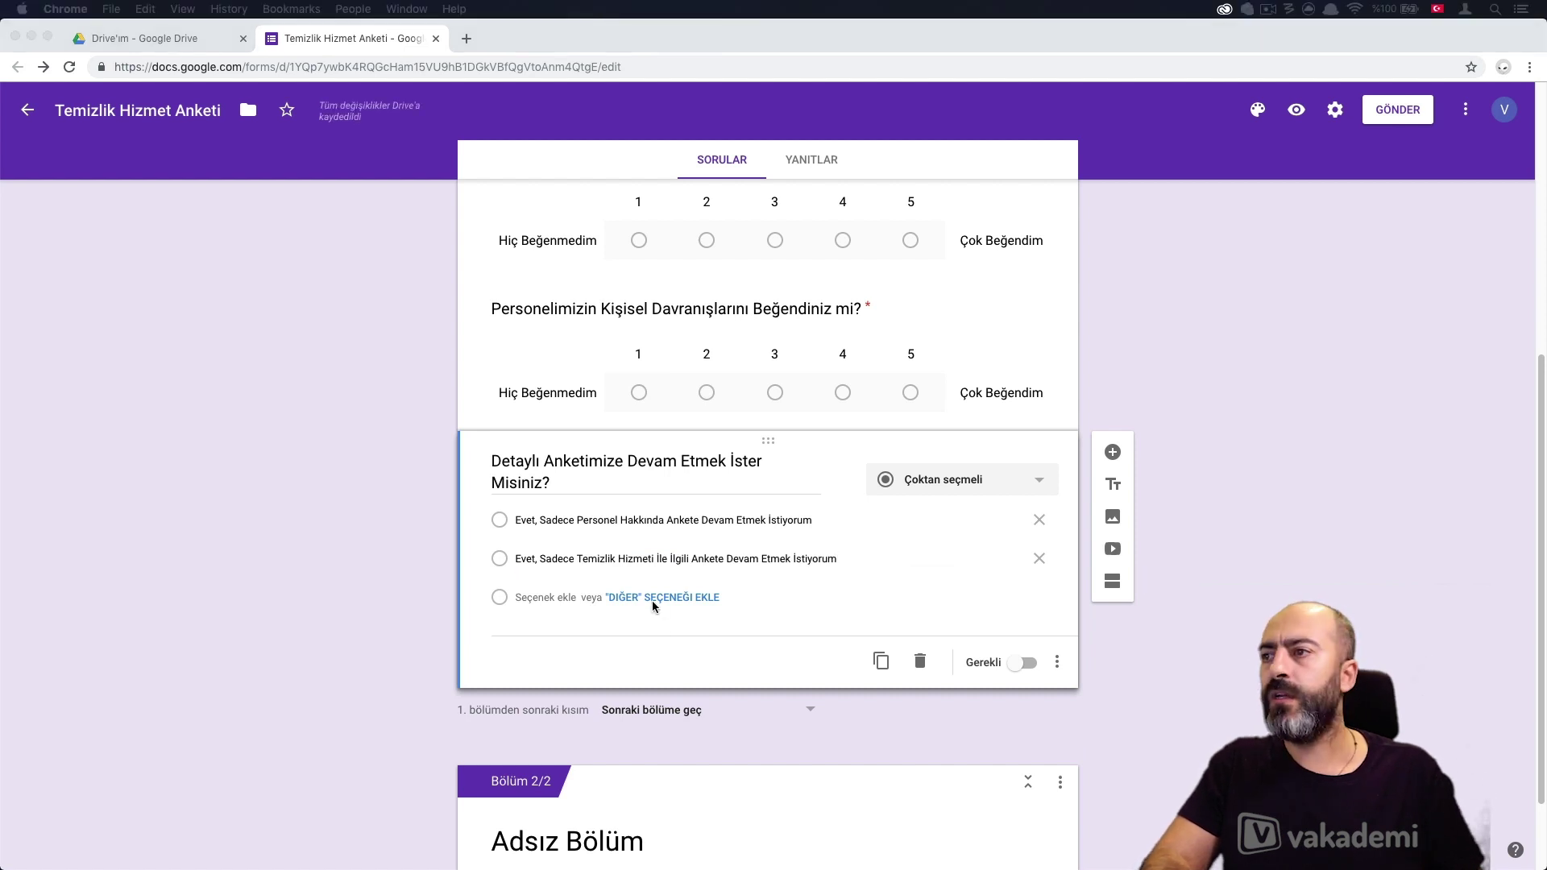
pyautogui.click(549, 601)
pyautogui.write('Hayır, Anketi Bitirmek İstiyorum')
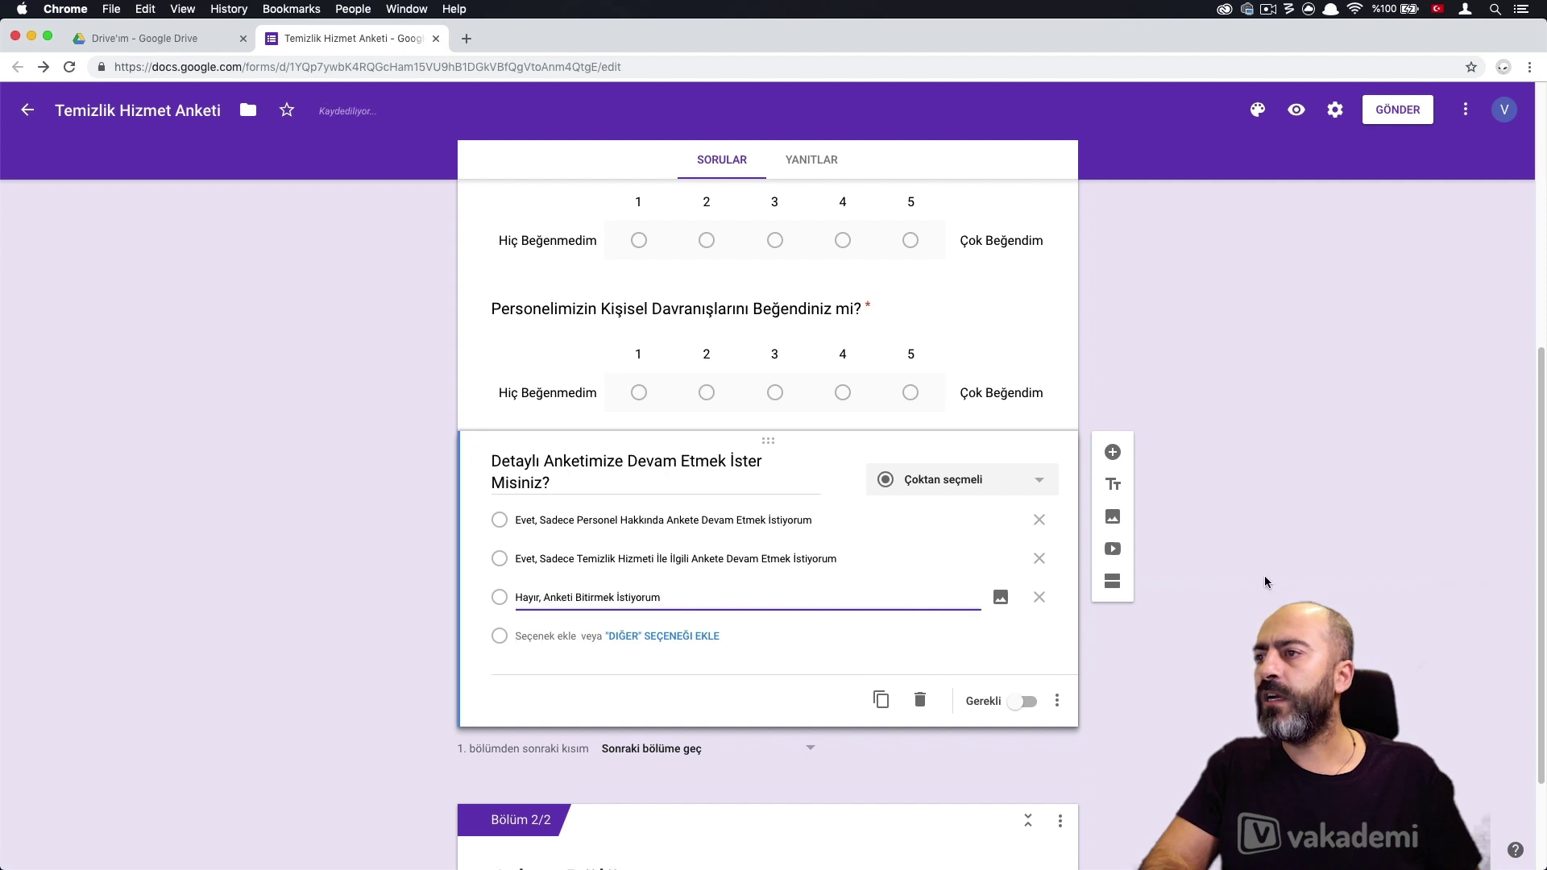
pyautogui.scroll(-3, 1265, 580)
pyautogui.click(1023, 594)
pyautogui.scroll(3, 1053, 359)
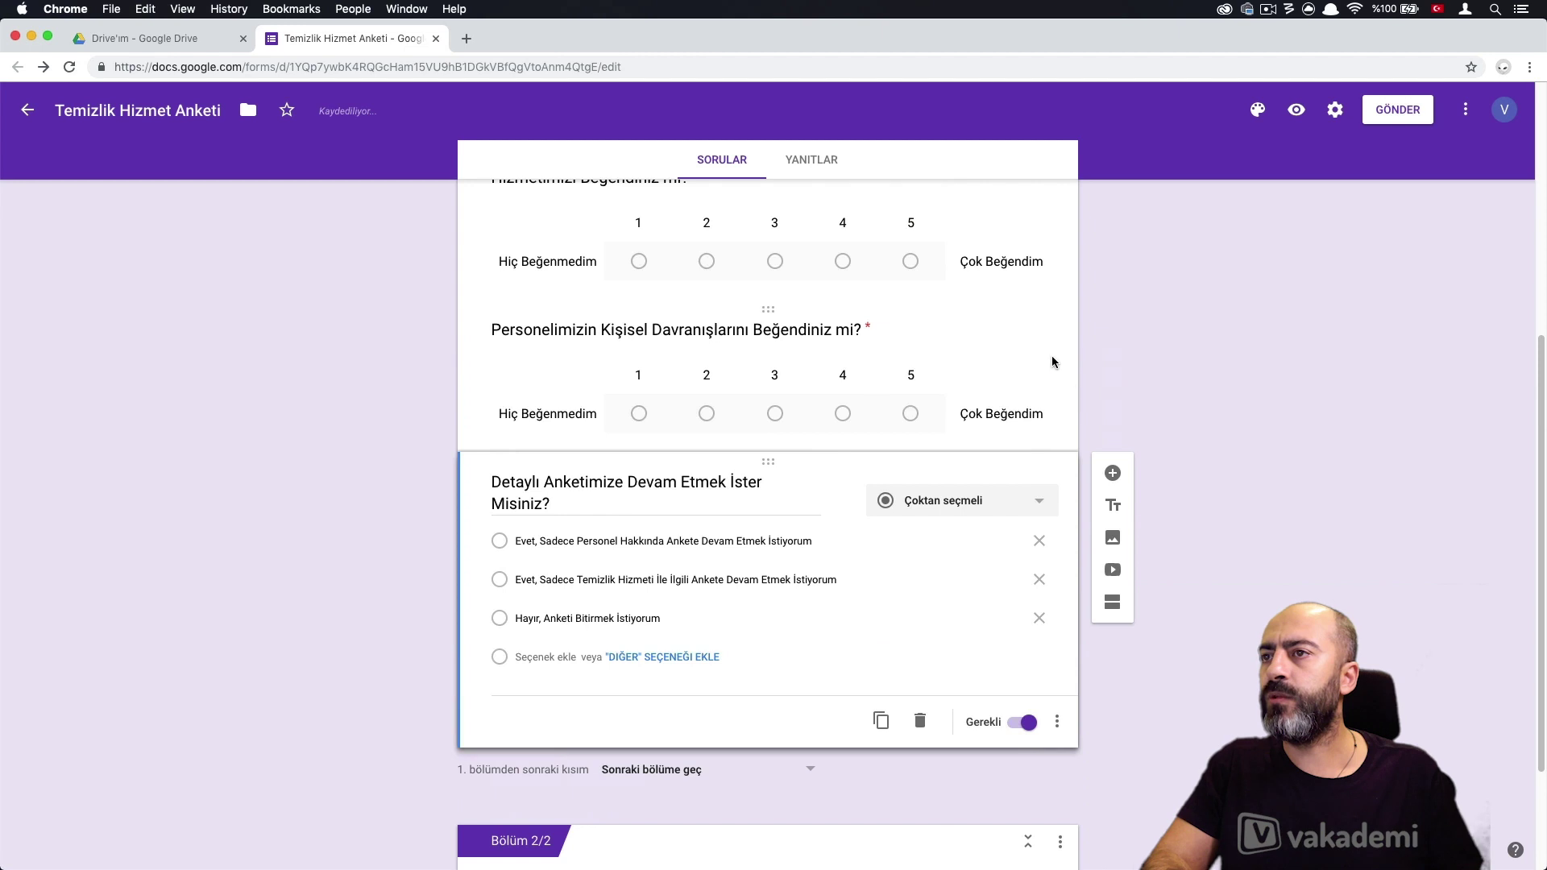
# Title the untitled second section "Personel Hakkında Genel Anket"
pyautogui.click(1047, 371)
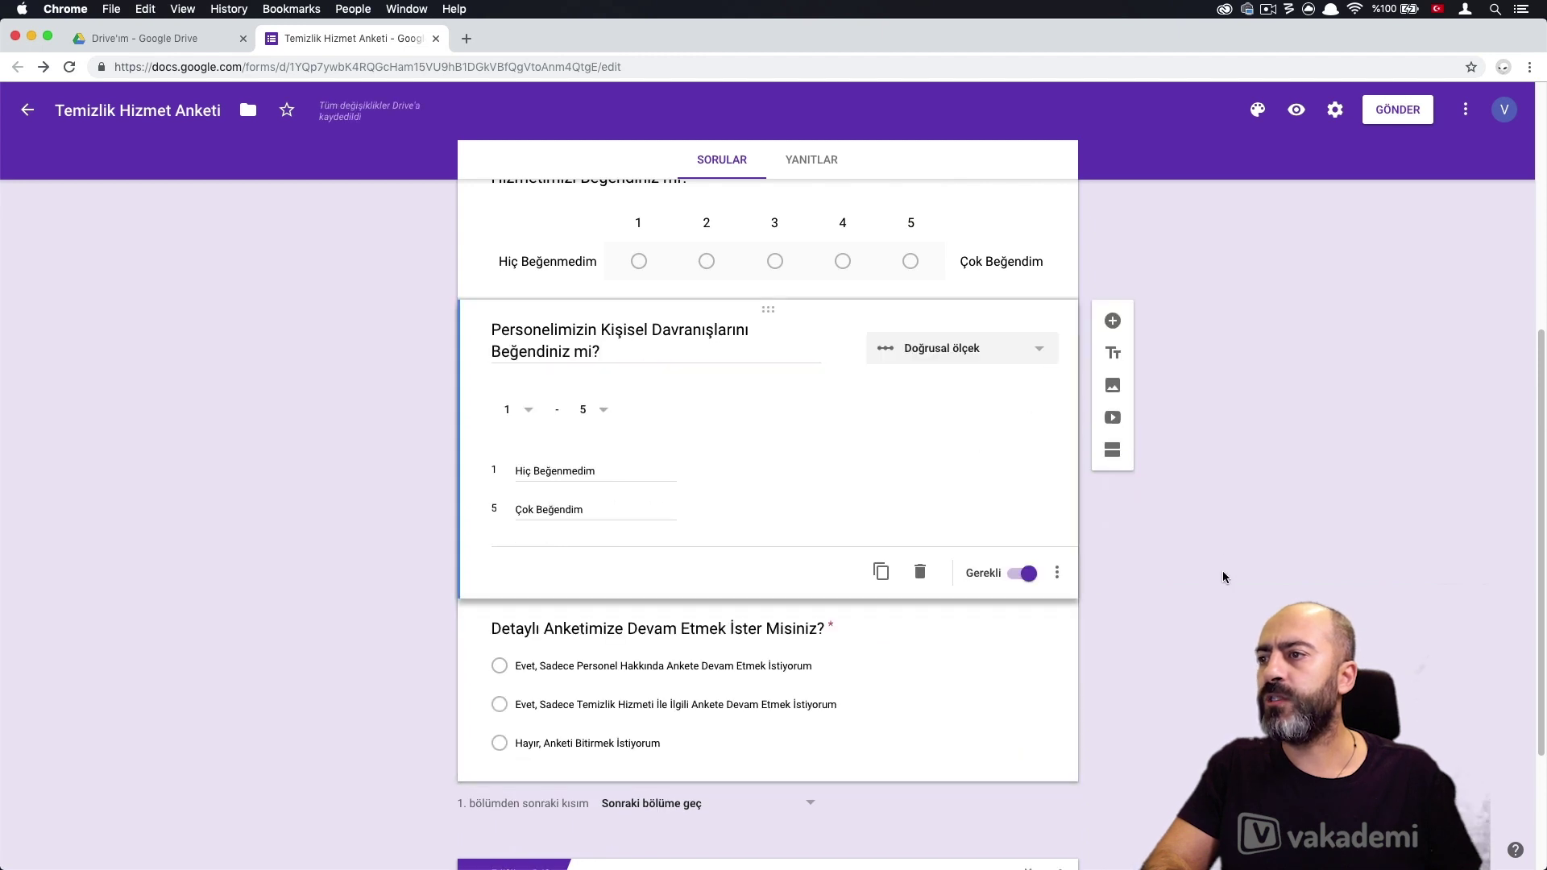
pyautogui.scroll(-3, 1223, 569)
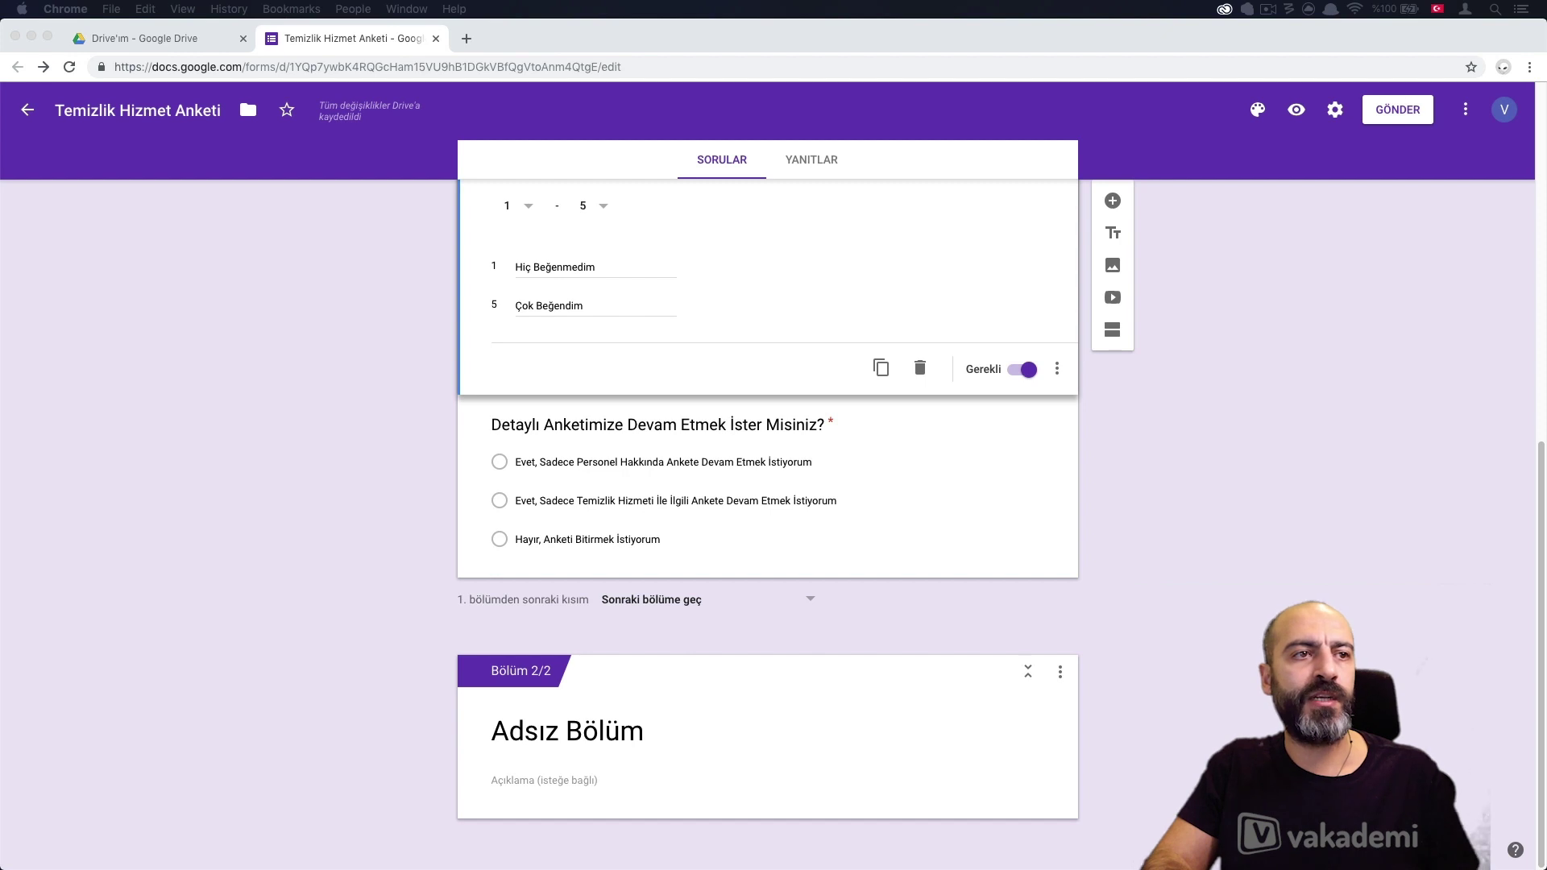
pyautogui.click(723, 556)
pyautogui.click(567, 731)
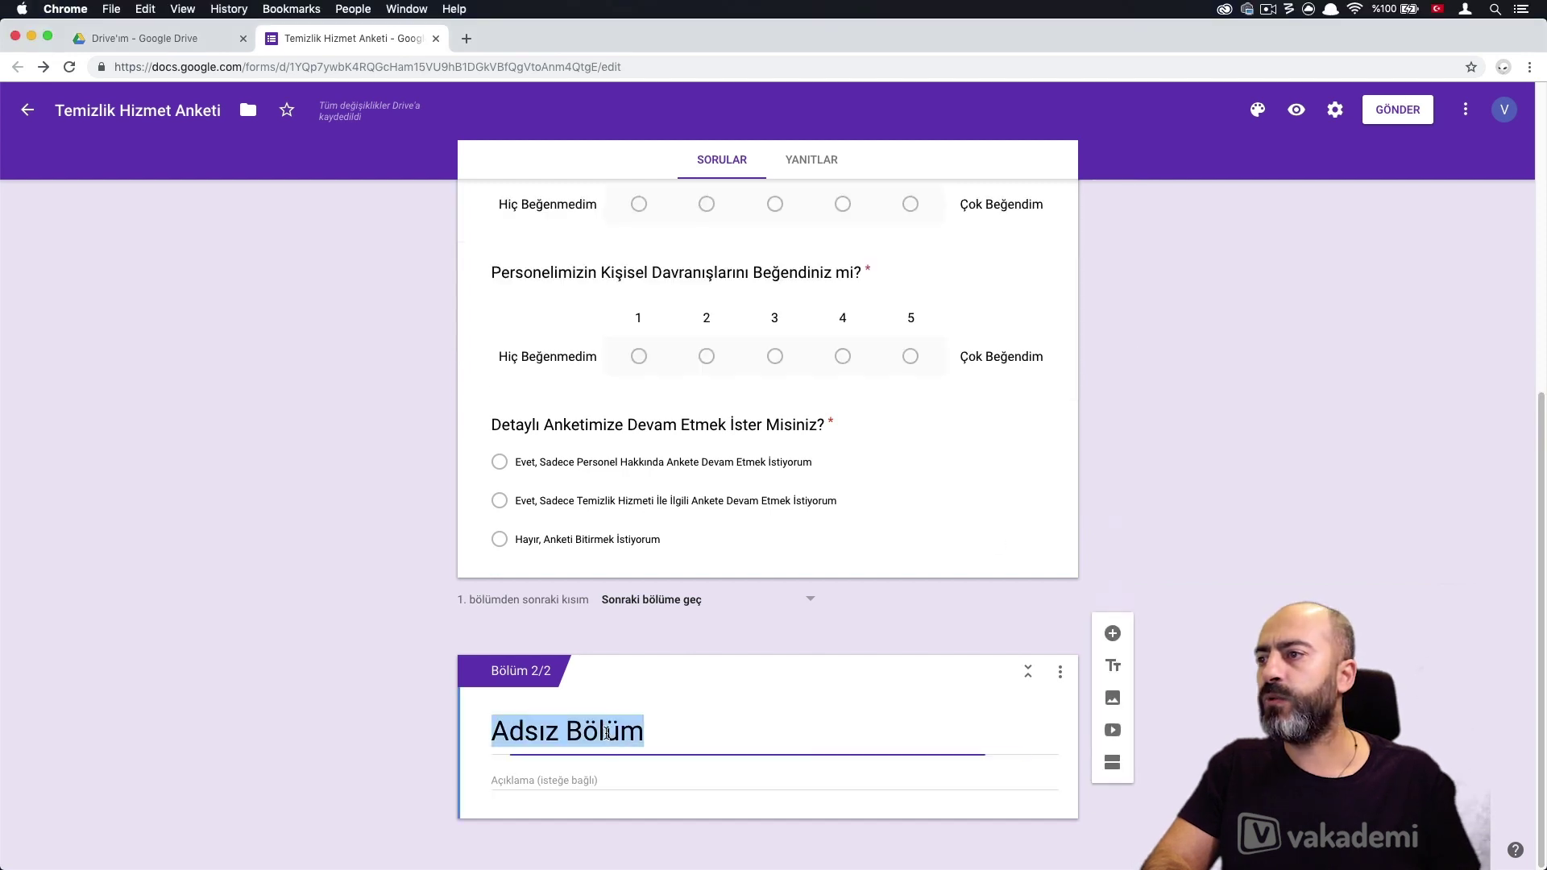
pyautogui.write('Personel Hakkında Genel Anket')
# Add a third section titled "Temizlik Hizmeti Hakkında Anket" after the staff survey section
pyautogui.click(1112, 805)
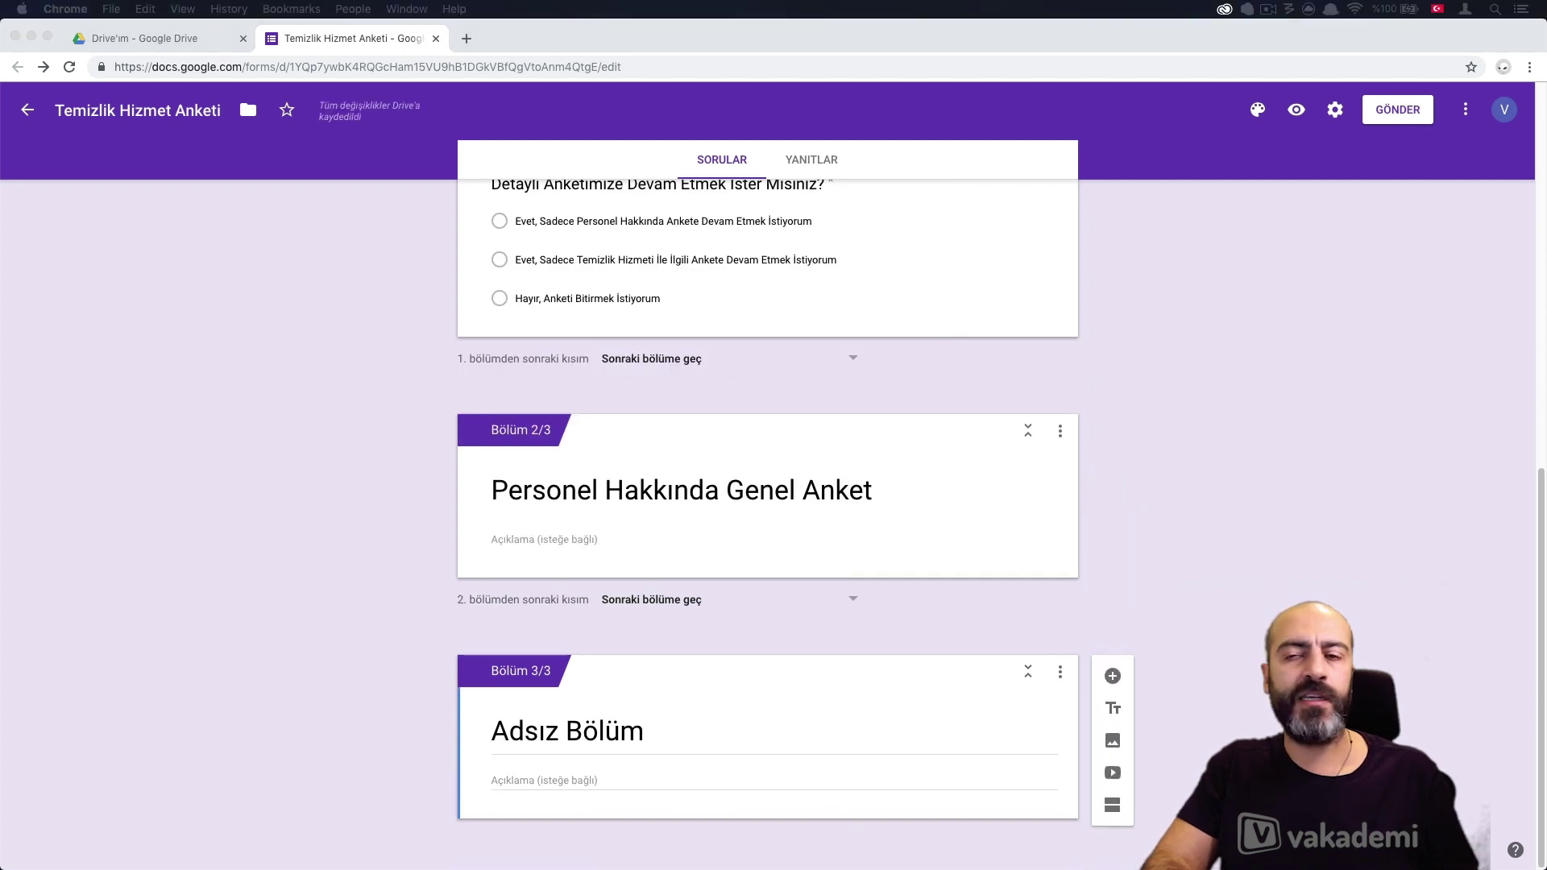
pyautogui.click(735, 730)
pyautogui.click(748, 739)
pyautogui.write('Temizlik Hizmeti Hakkında Anket')
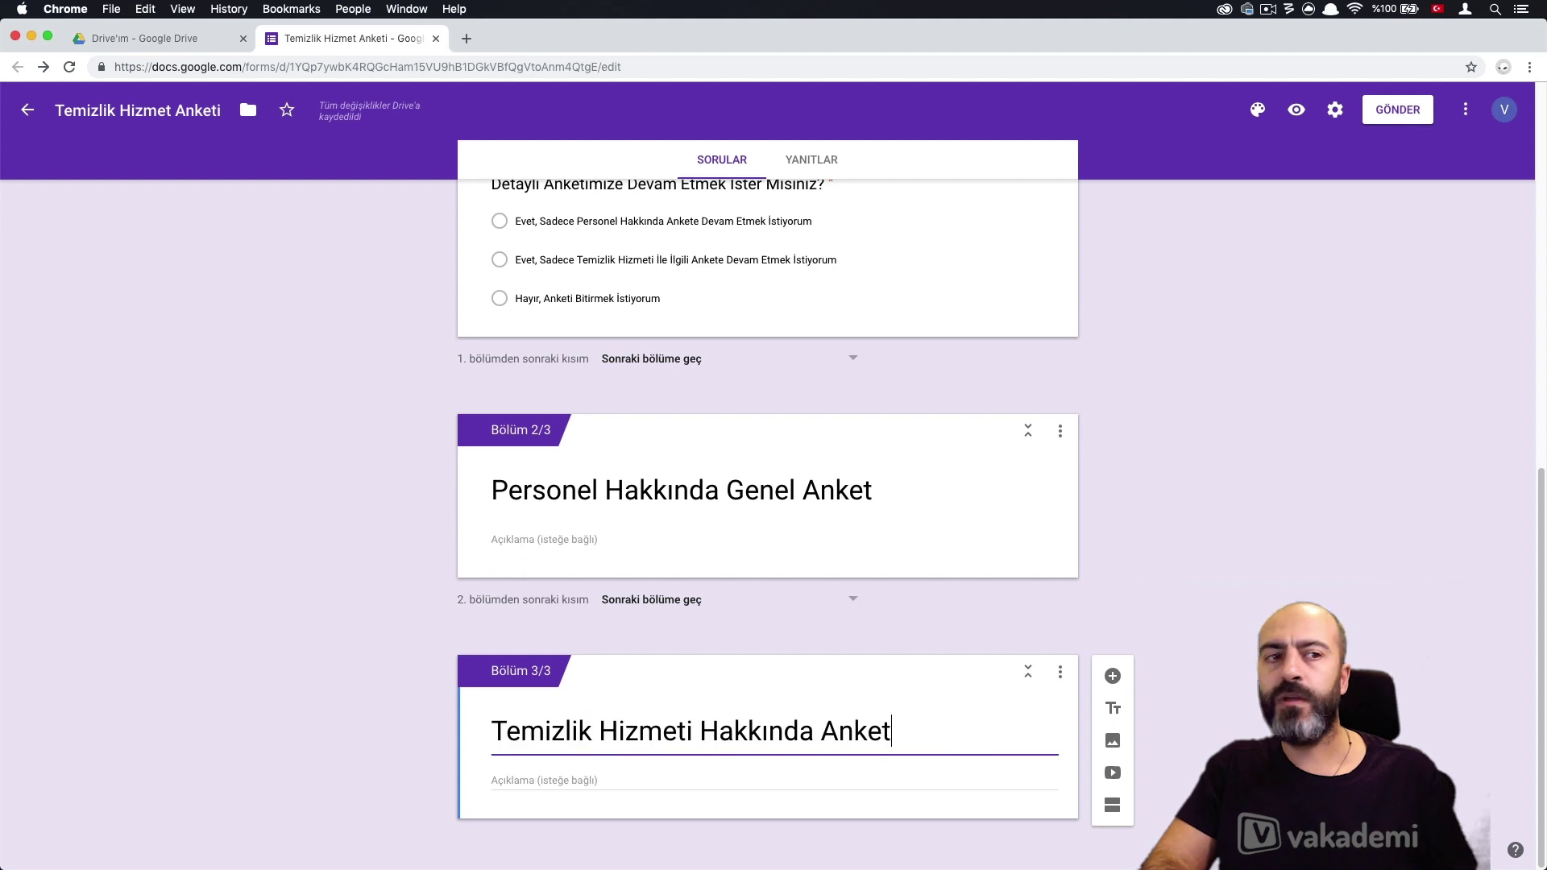
pyautogui.press('super+Tab')
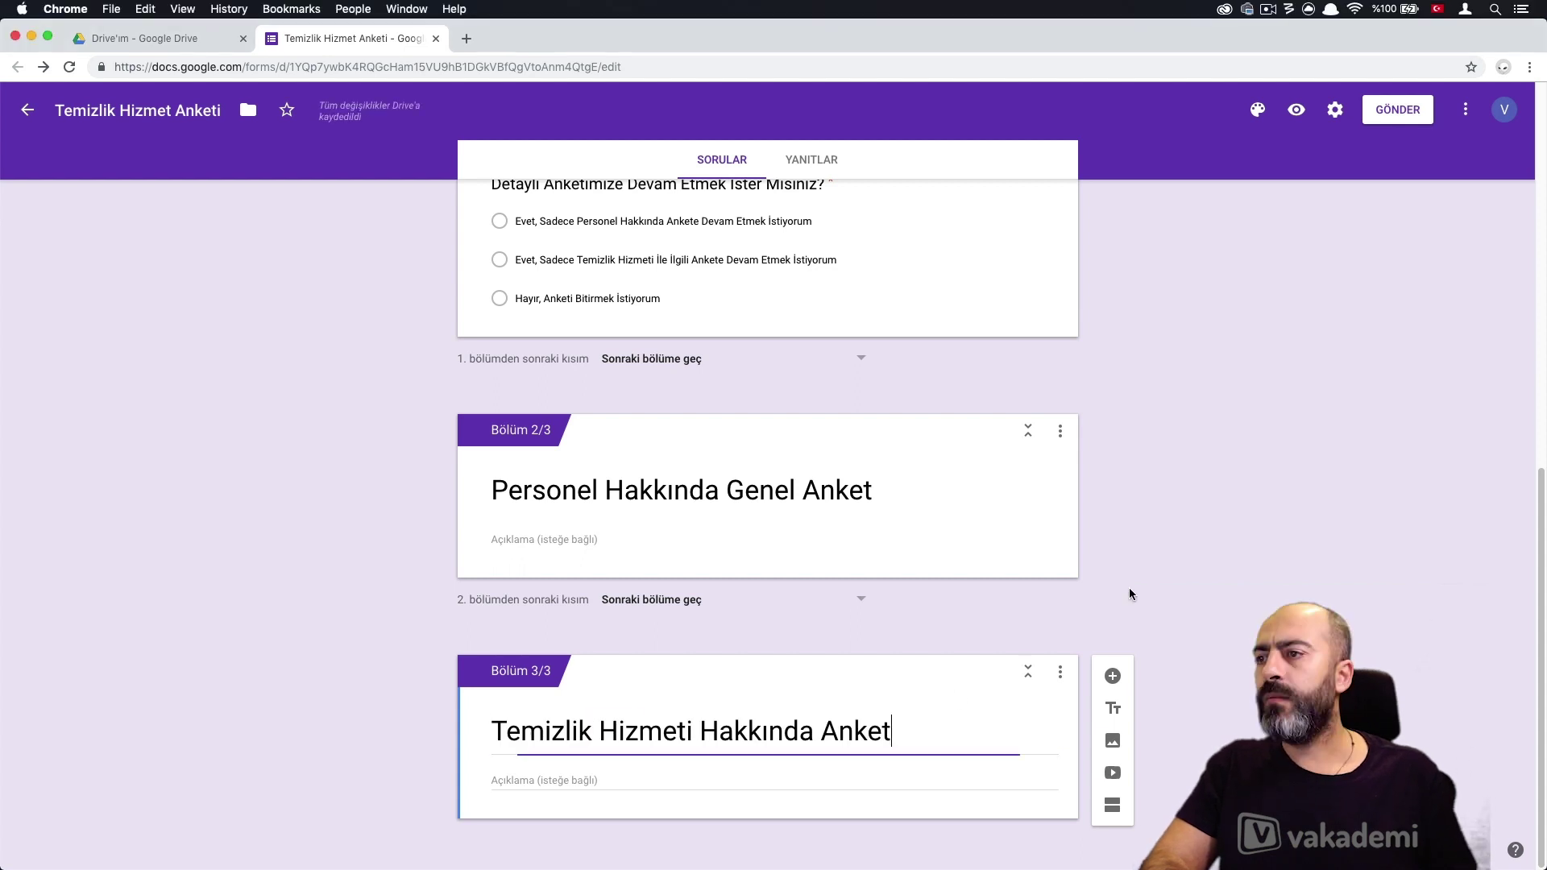
# Add a fourth section at the end of the form and title it "Teşekkürler"
pyautogui.click(1121, 814)
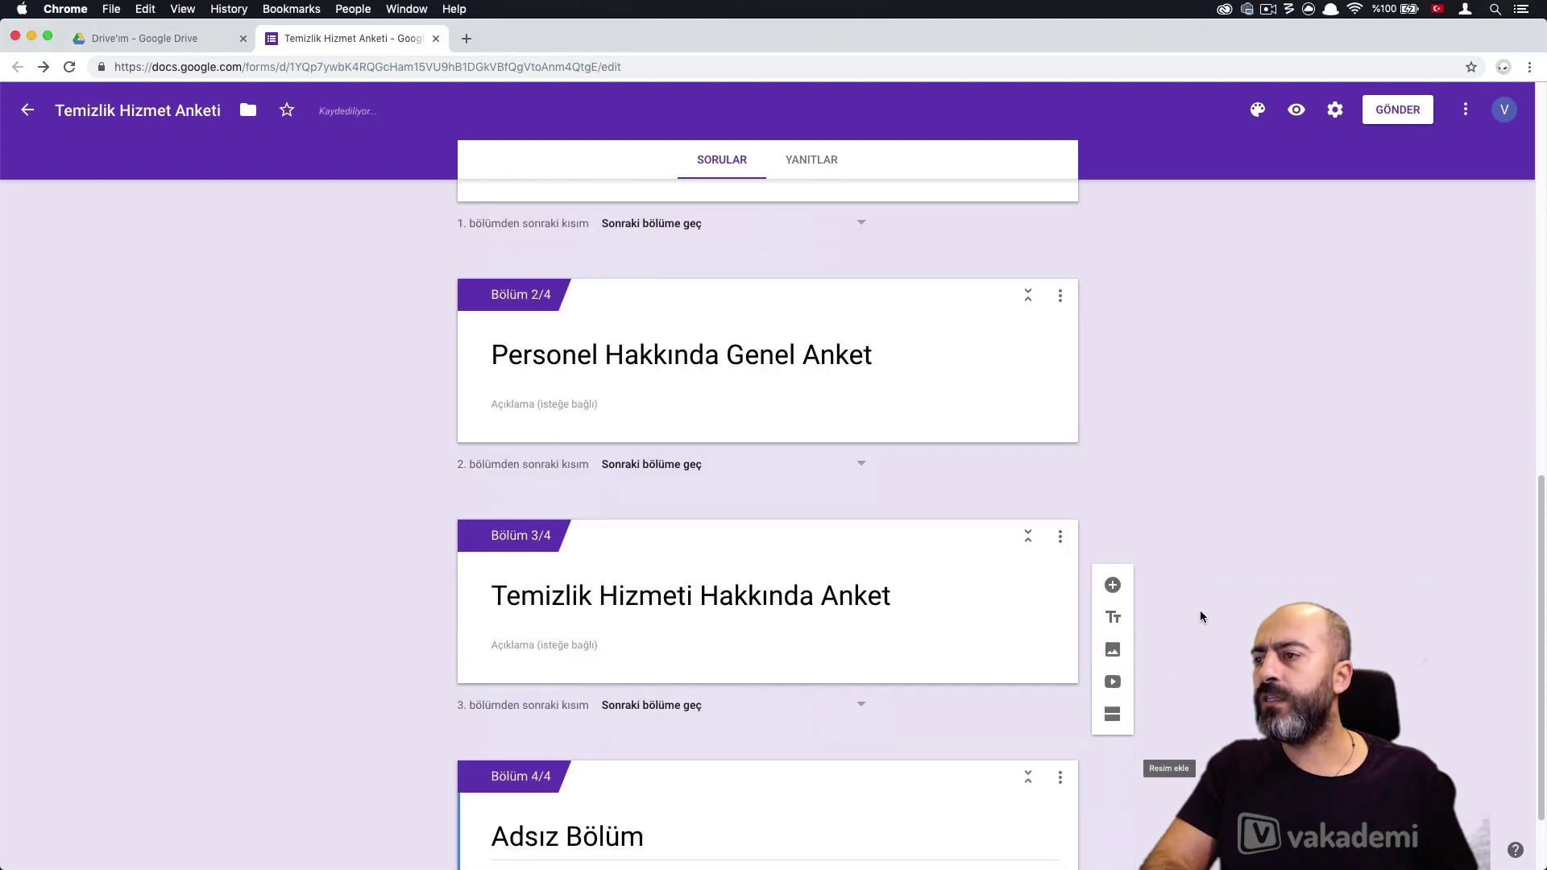
pyautogui.click(701, 733)
pyautogui.write('Bu Hizmet ile İlgili Sizi Aramamızı İster misiniz?')
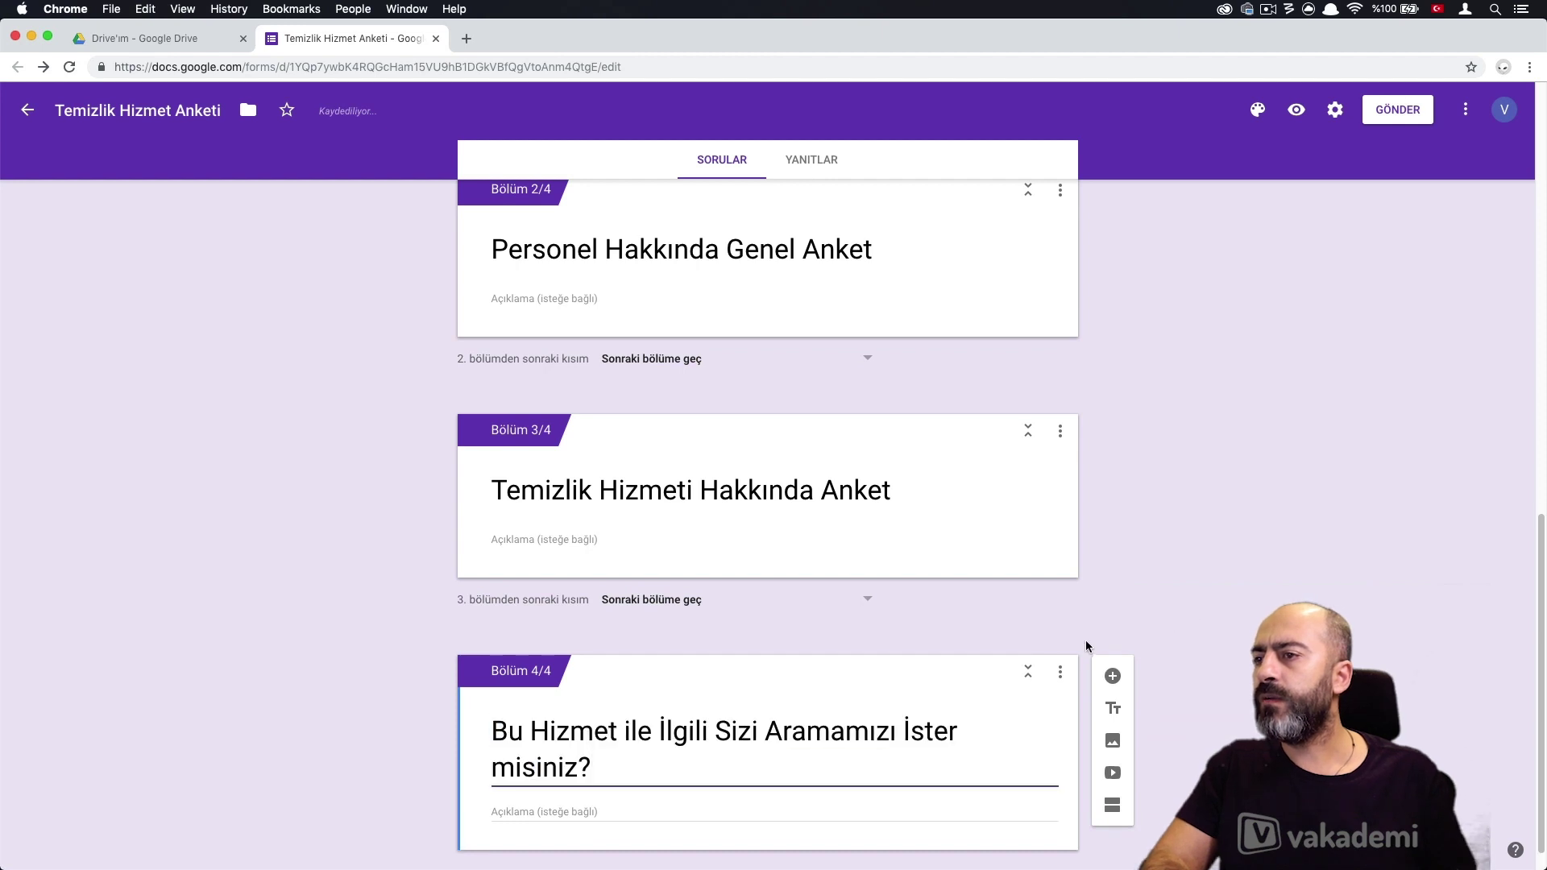
pyautogui.scroll(-1, 1086, 640)
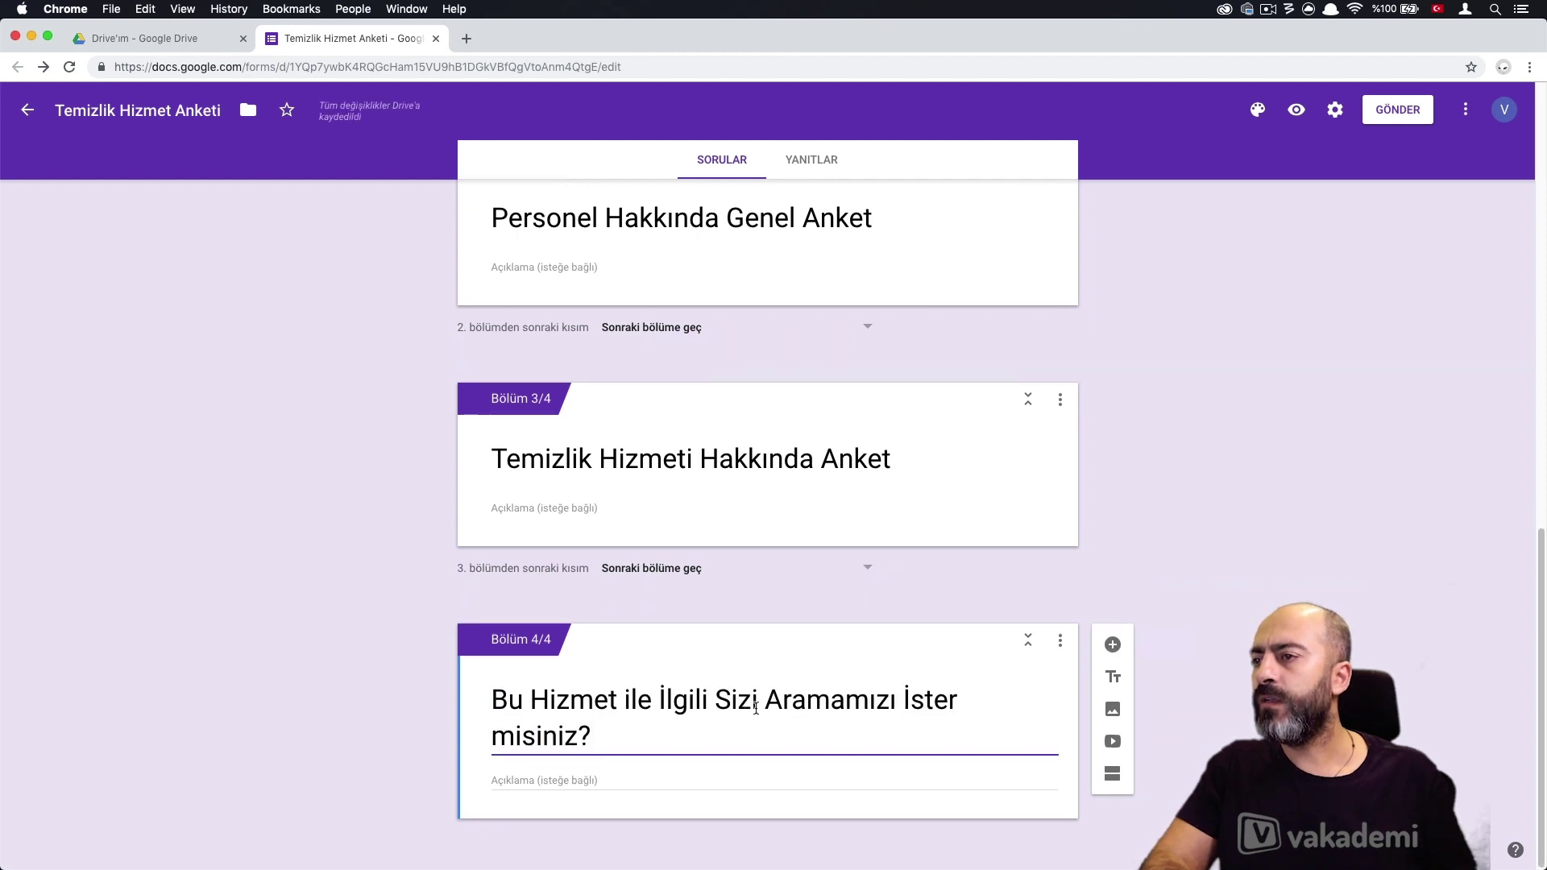
pyautogui.press('super+a')
pyautogui.write('Teşe')
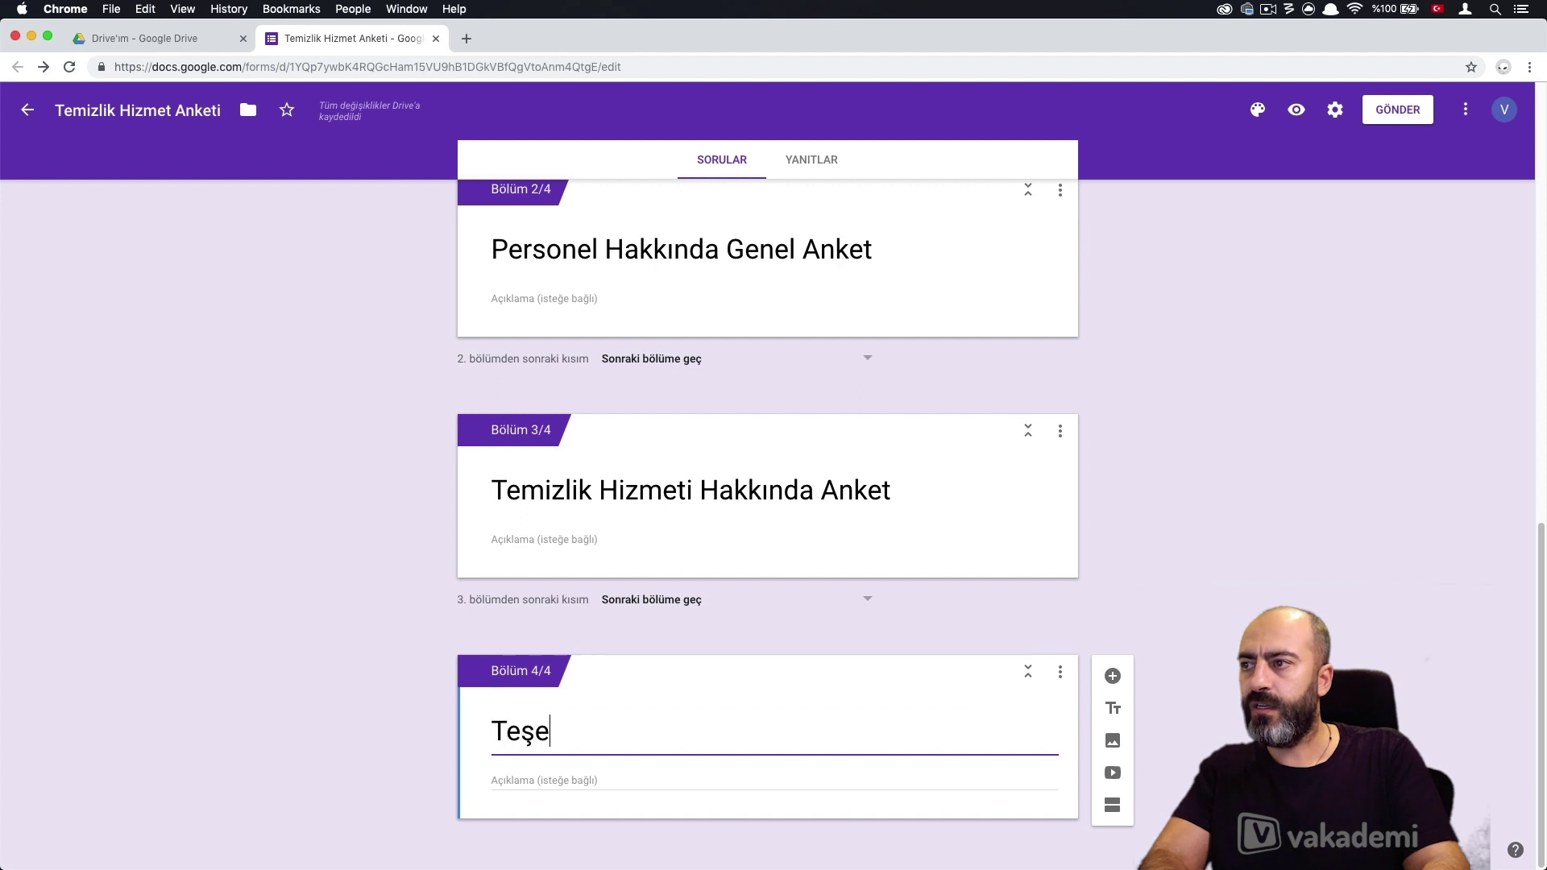
pyautogui.press('BackSpace')
pyautogui.write('rler')
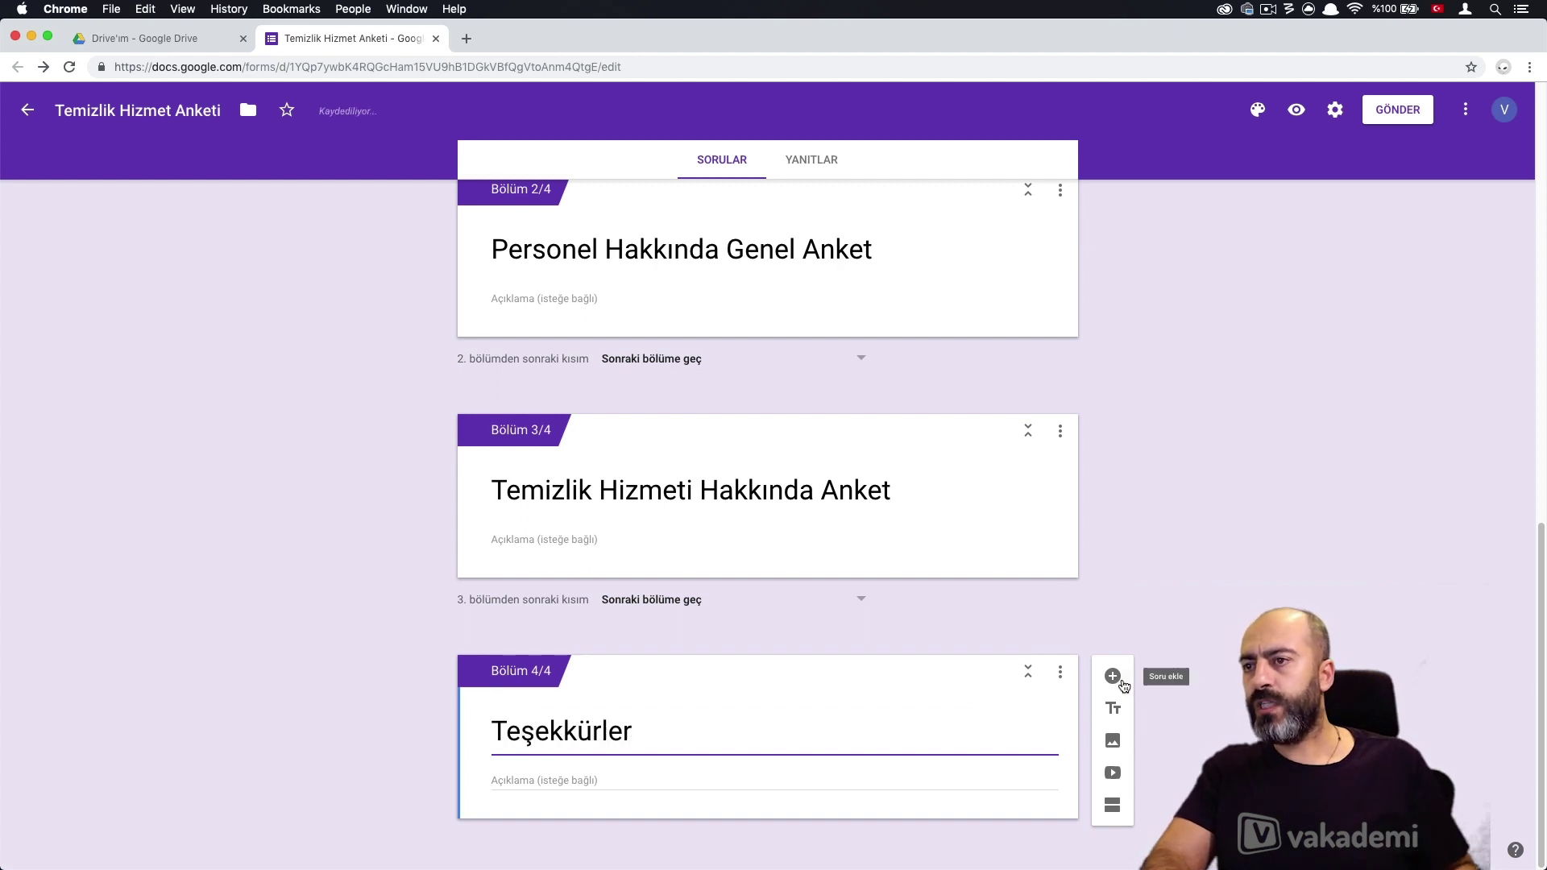
# Add a multiple-choice question "Bu Hizmet ile İlgili Sizi Aramamızı İster misiniz?" with options "Evet" and "Hayır" to the Teşekkürler section
pyautogui.click(1113, 676)
pyautogui.write('Bu Hizmet ile İlgili Sizi Aramamızı İster misiniz?')
pyautogui.click(616, 702)
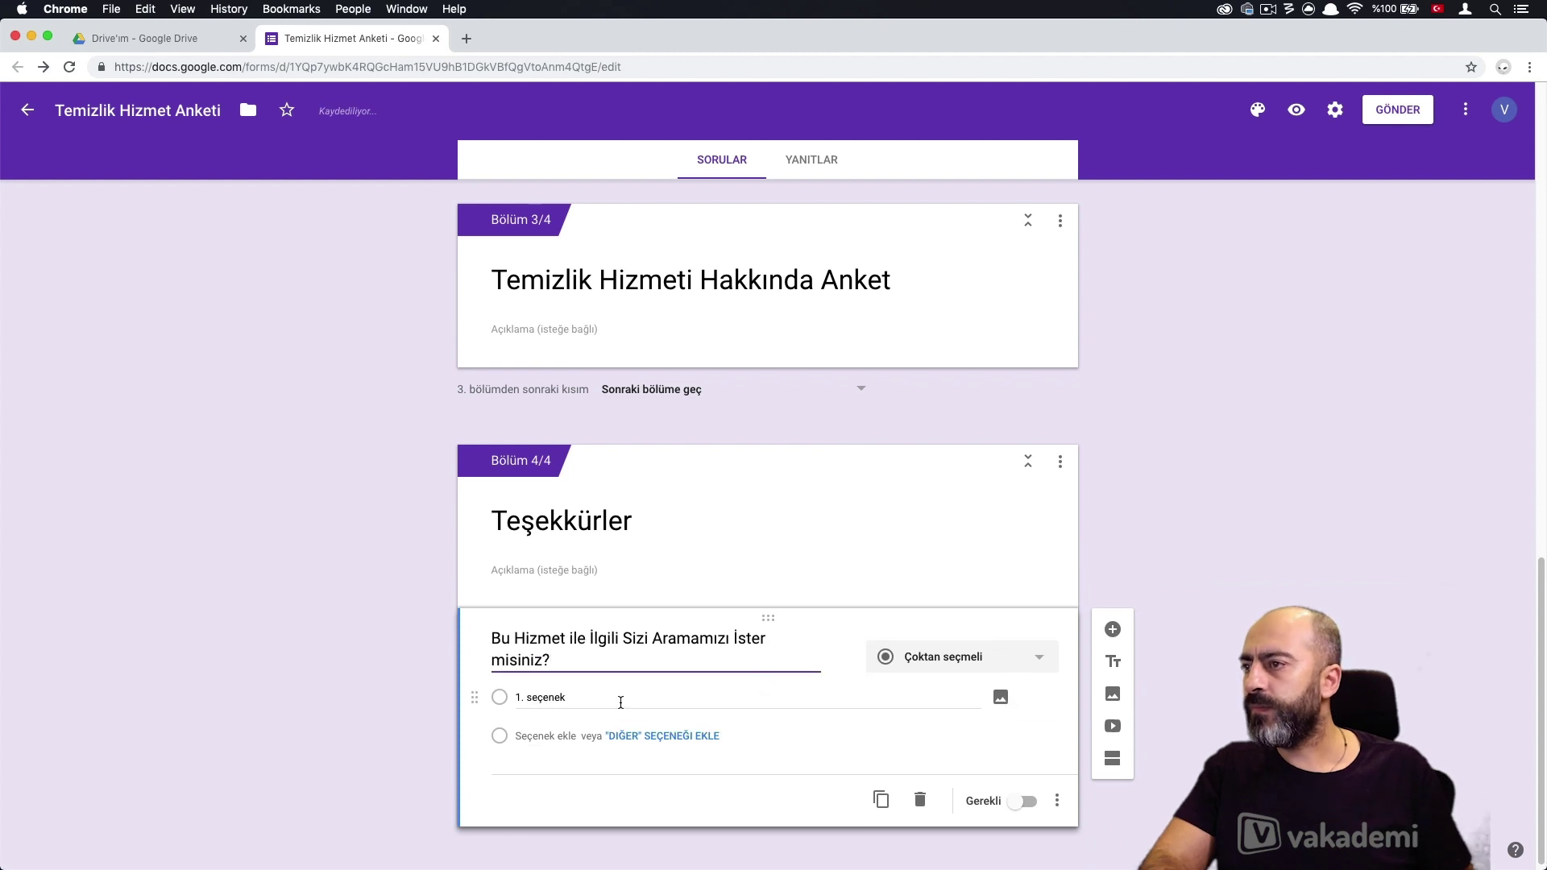
pyautogui.write('Evet')
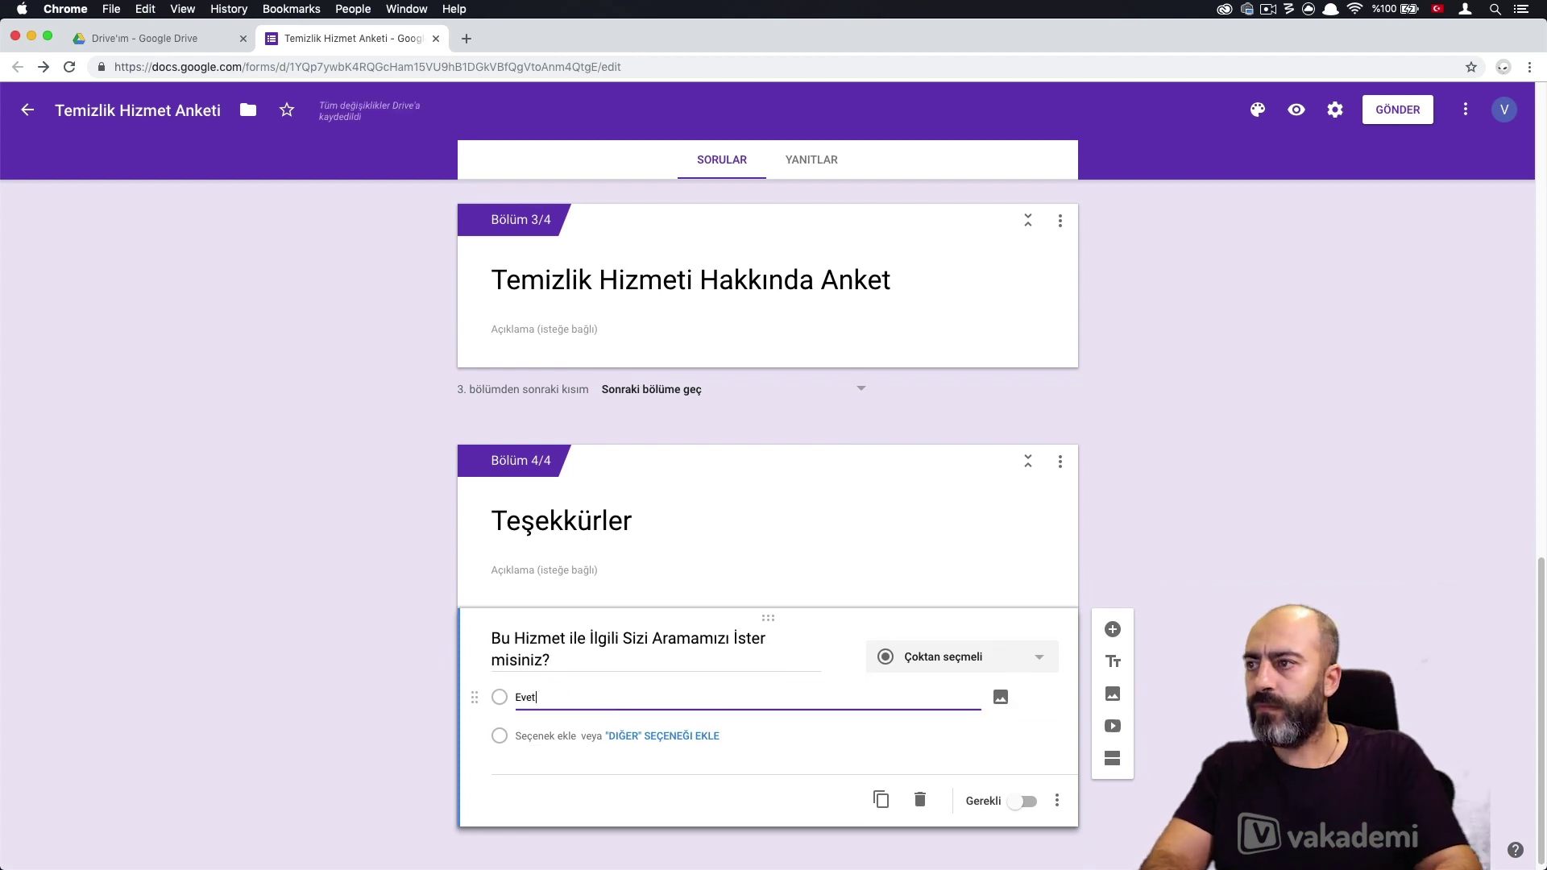
pyautogui.press('Return')
pyautogui.write('Hayır')
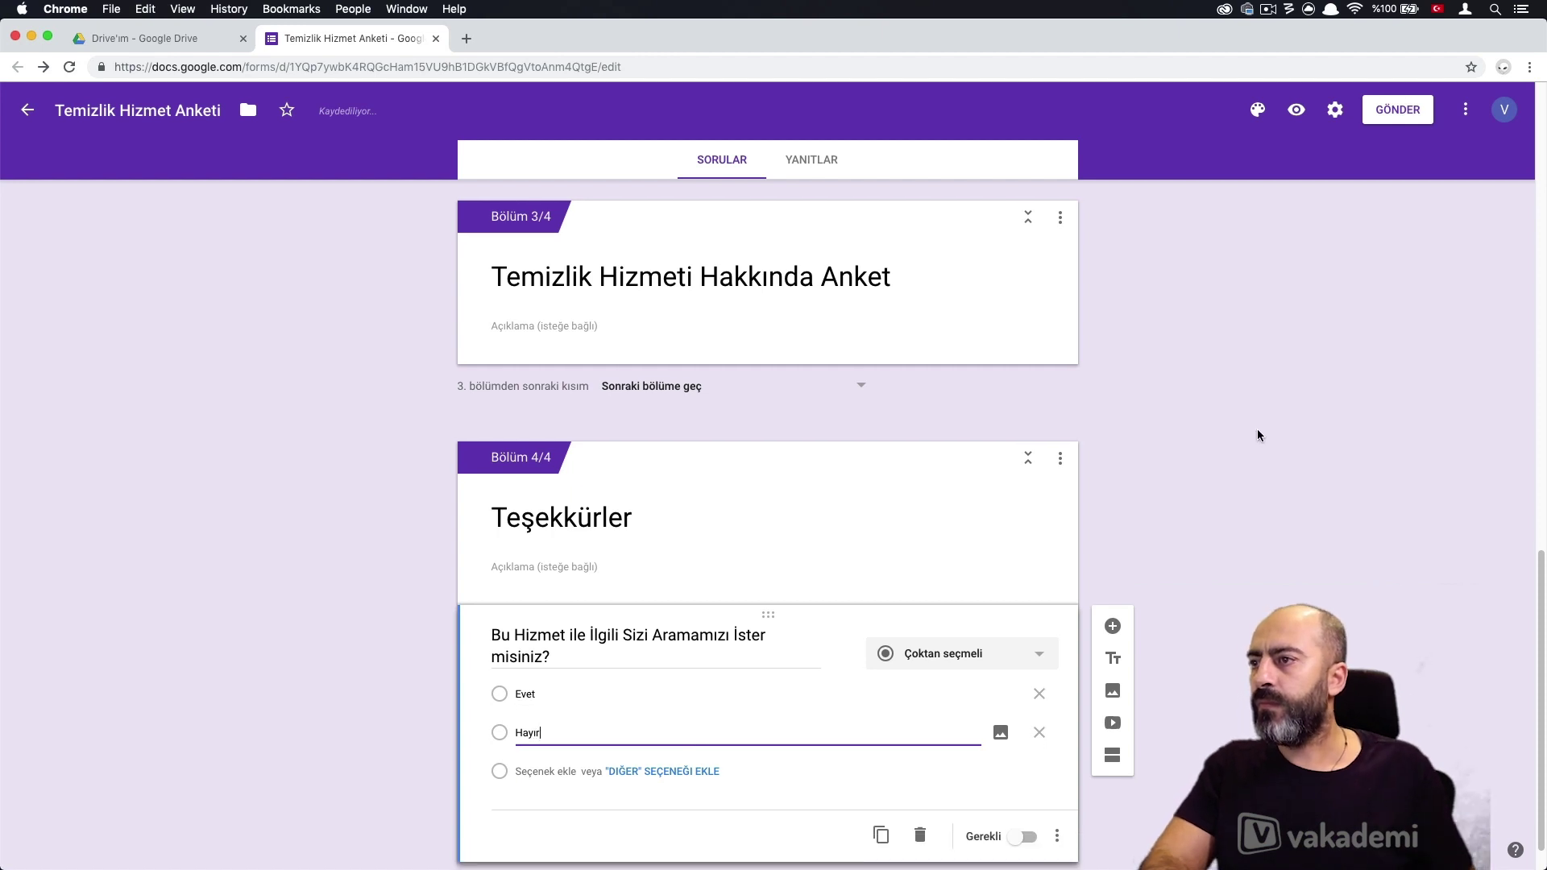
pyautogui.scroll(-1, 967, 548)
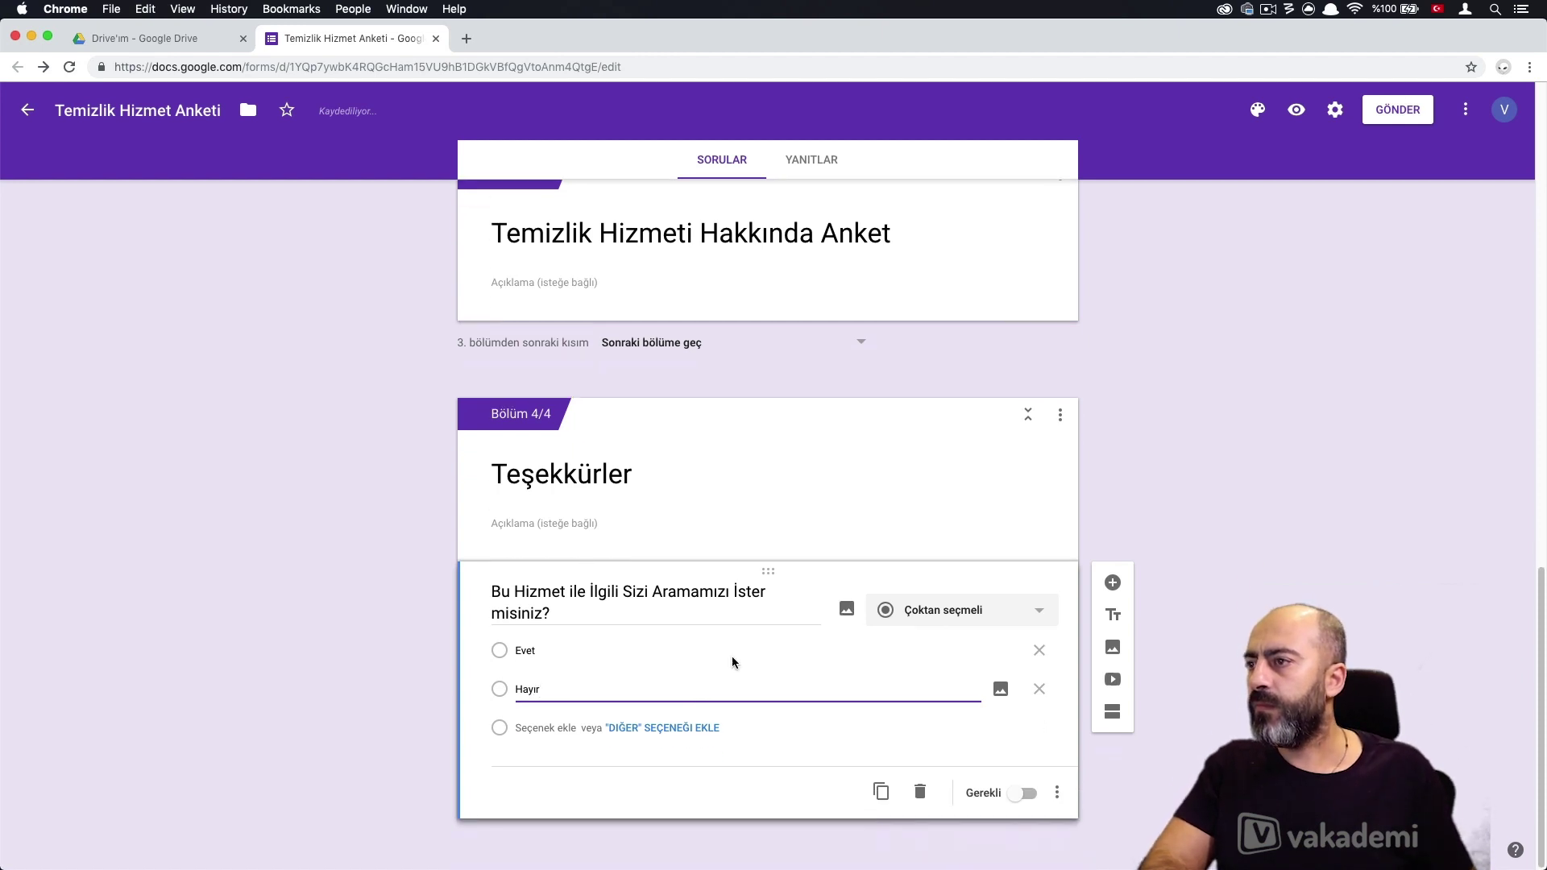
pyautogui.click(1033, 781)
# Add a short-answer (Kısa yanıt) question titled "Telefon Numarası" below "Ad Soyad" in the first section
pyautogui.scroll(20, 998, 502)
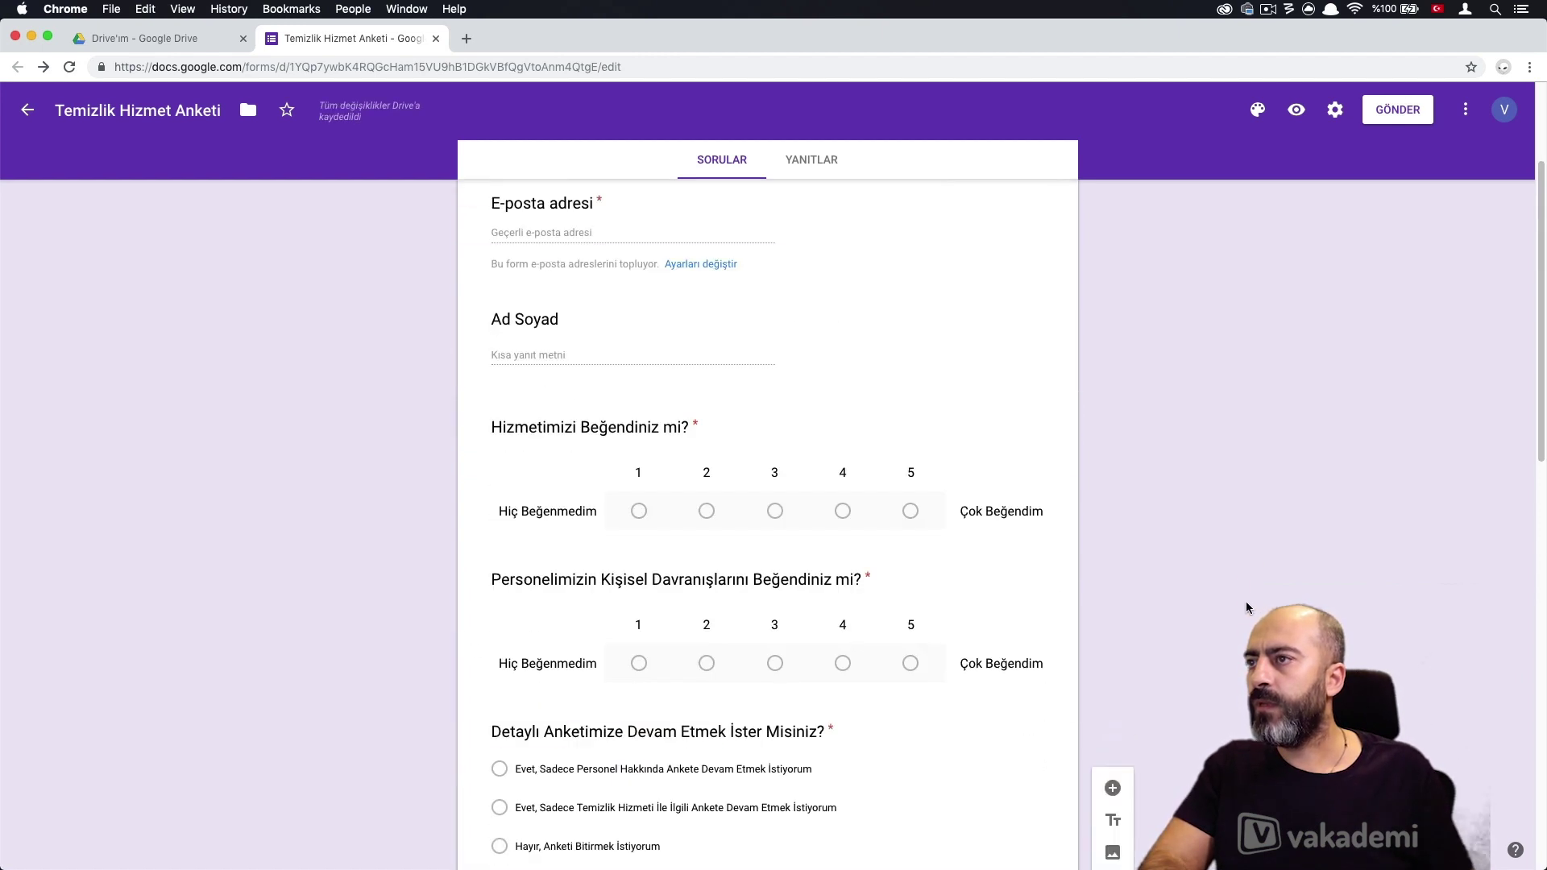
pyautogui.click(858, 558)
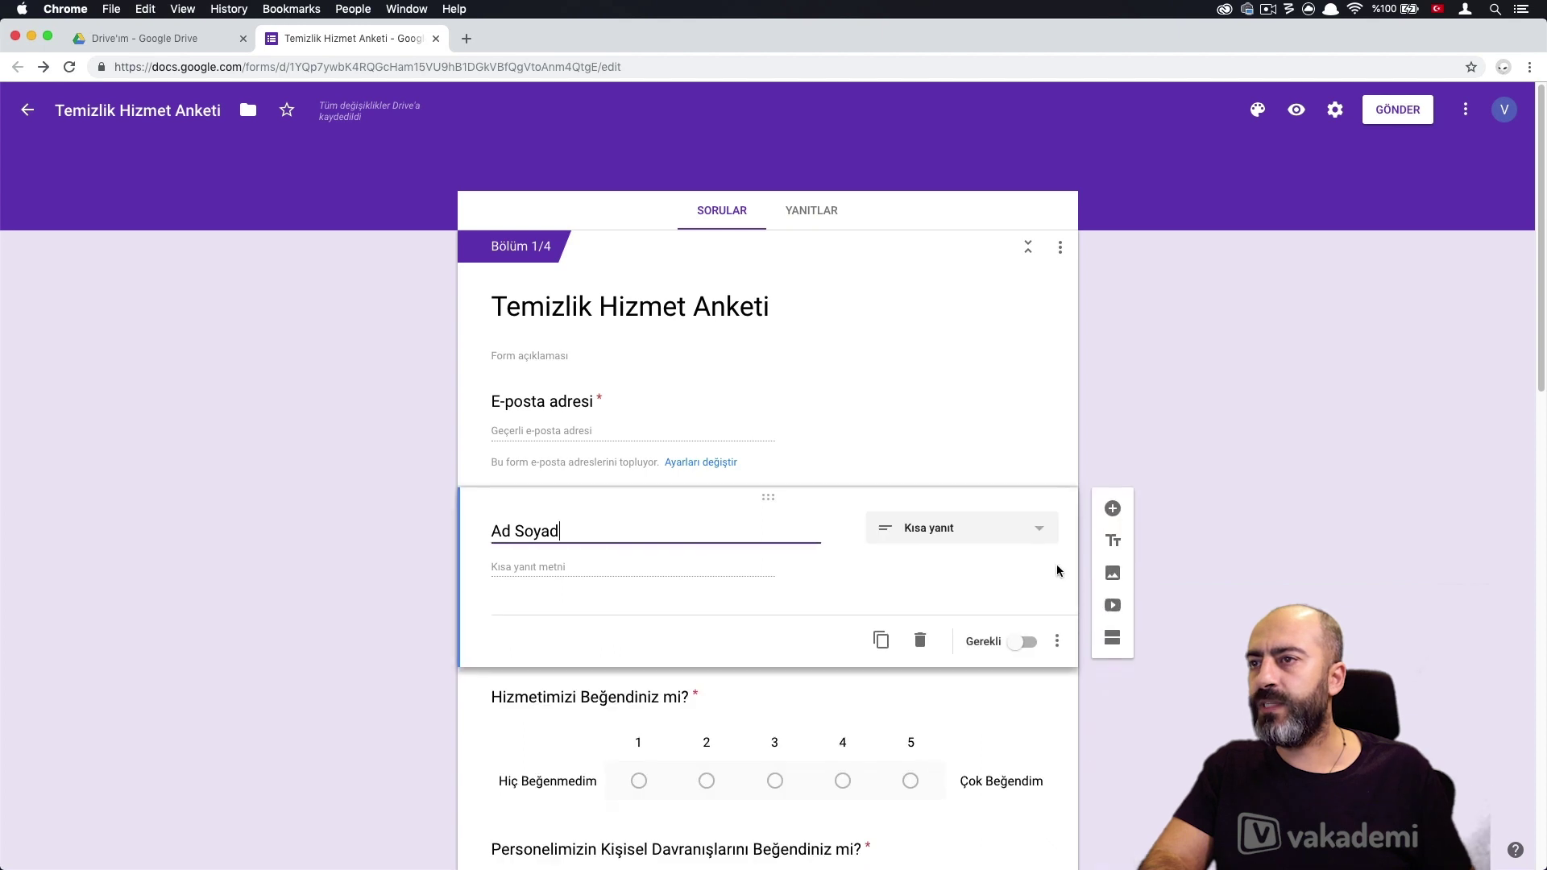
pyautogui.click(1113, 508)
pyautogui.write('Tele')
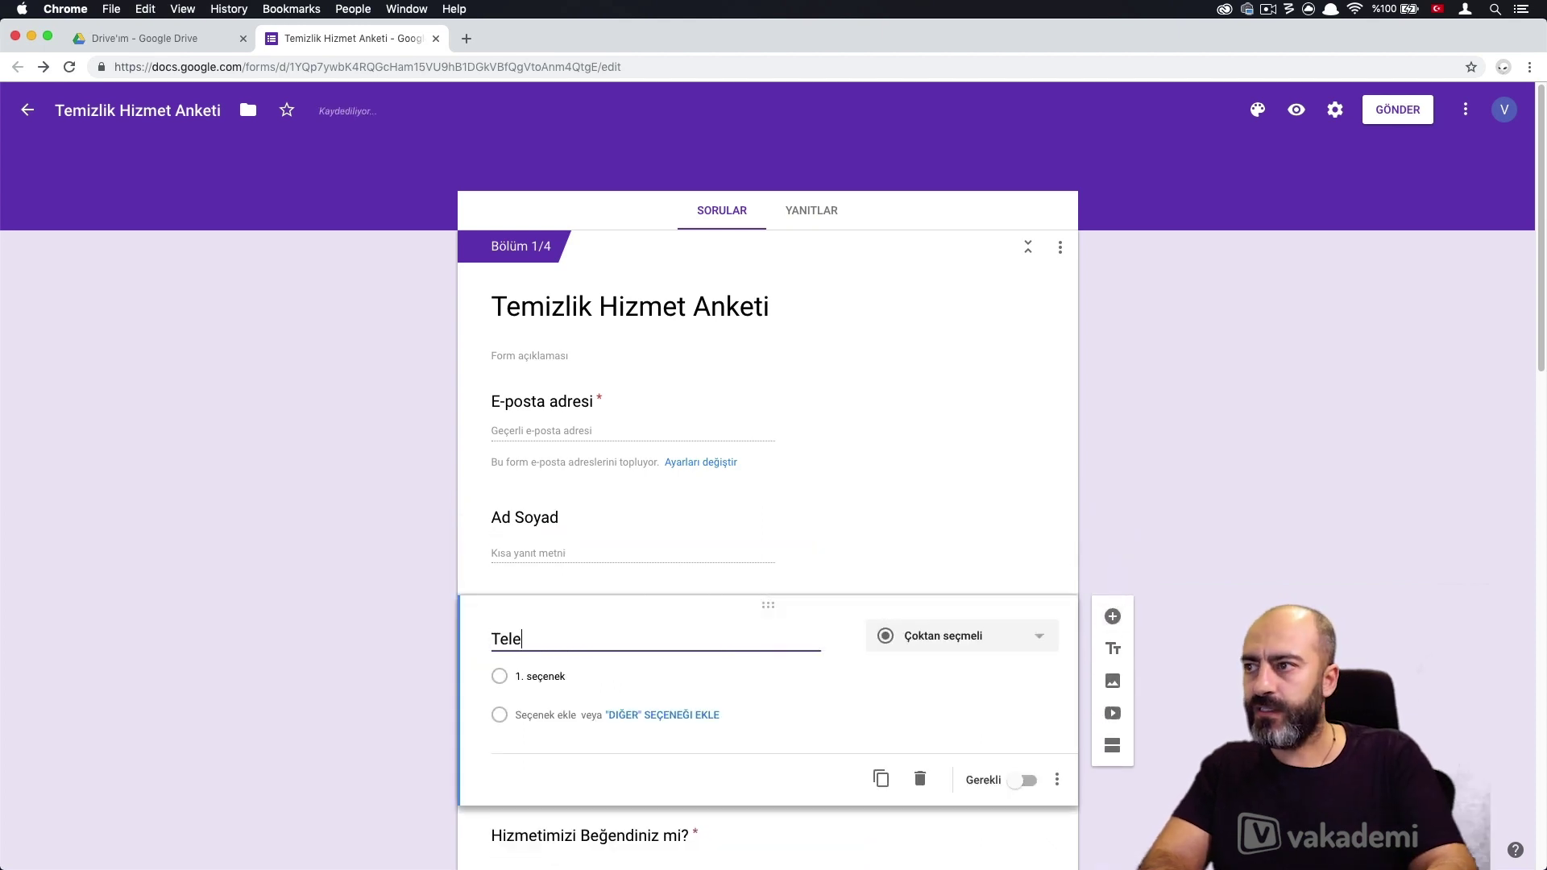
pyautogui.write('fon Numarası')
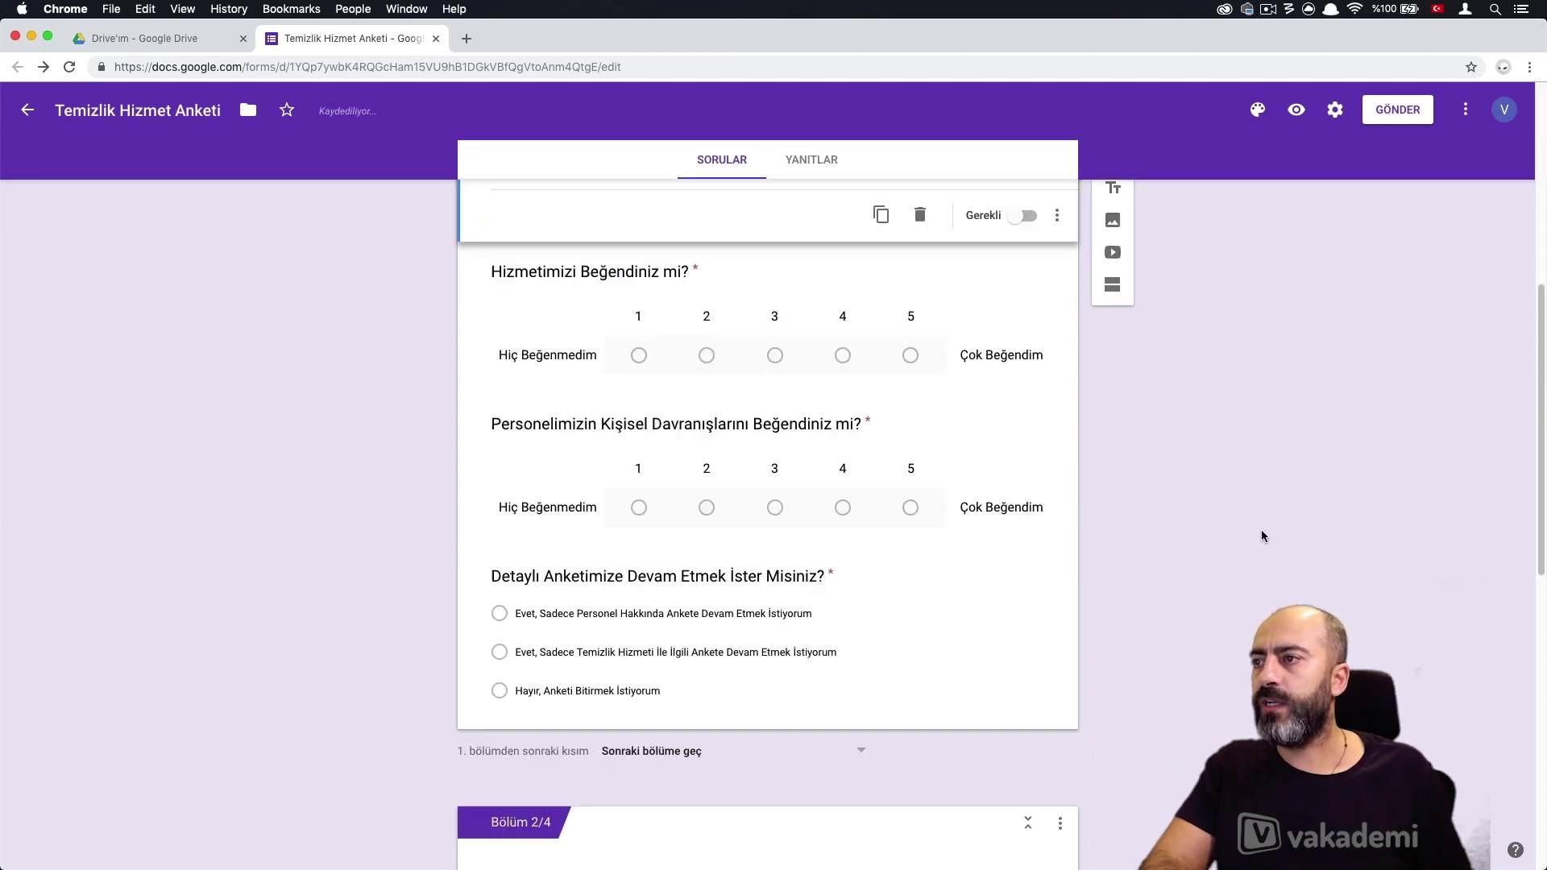
# Review the order and contents of the form's four sections, from the opening questions through to Teşekkürler
pyautogui.scroll(-7, 1260, 530)
pyautogui.scroll(-10, 1262, 536)
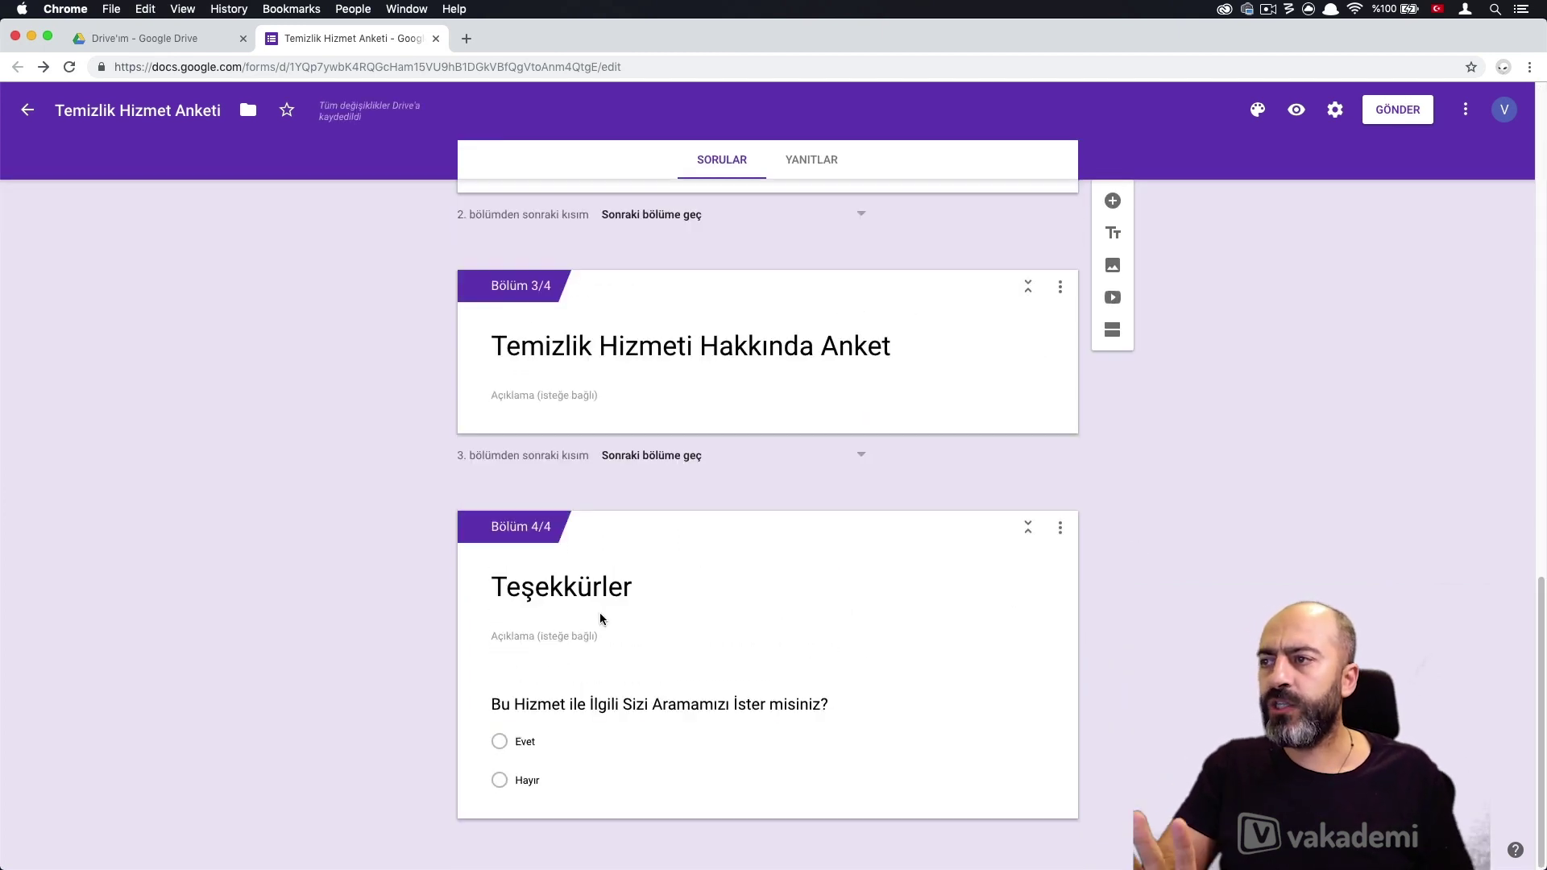
pyautogui.scroll(6, 601, 619)
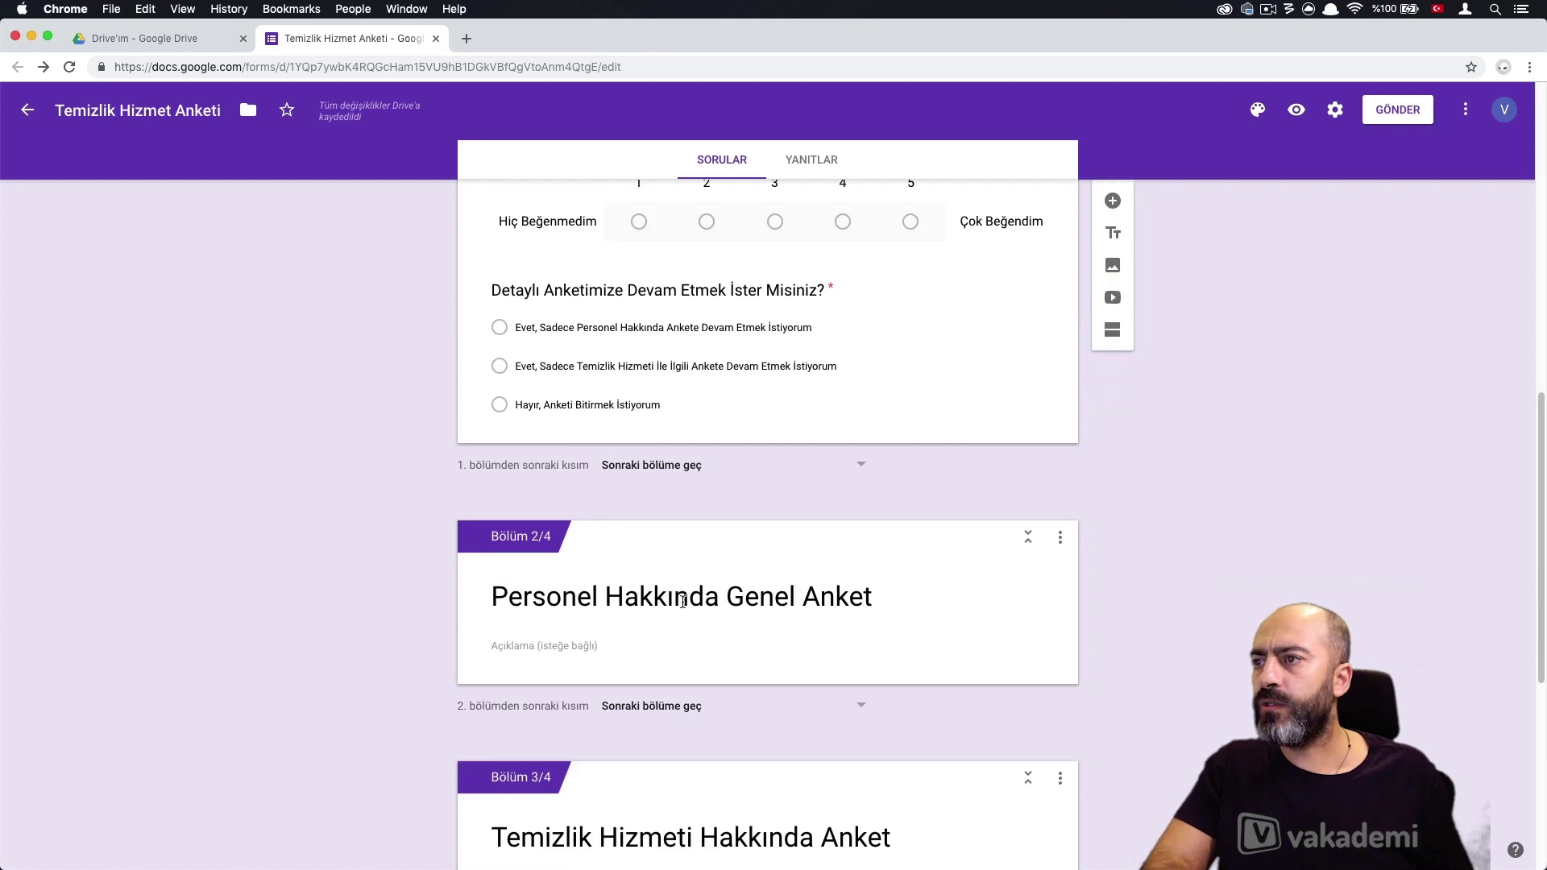
pyautogui.scroll(-2, 939, 615)
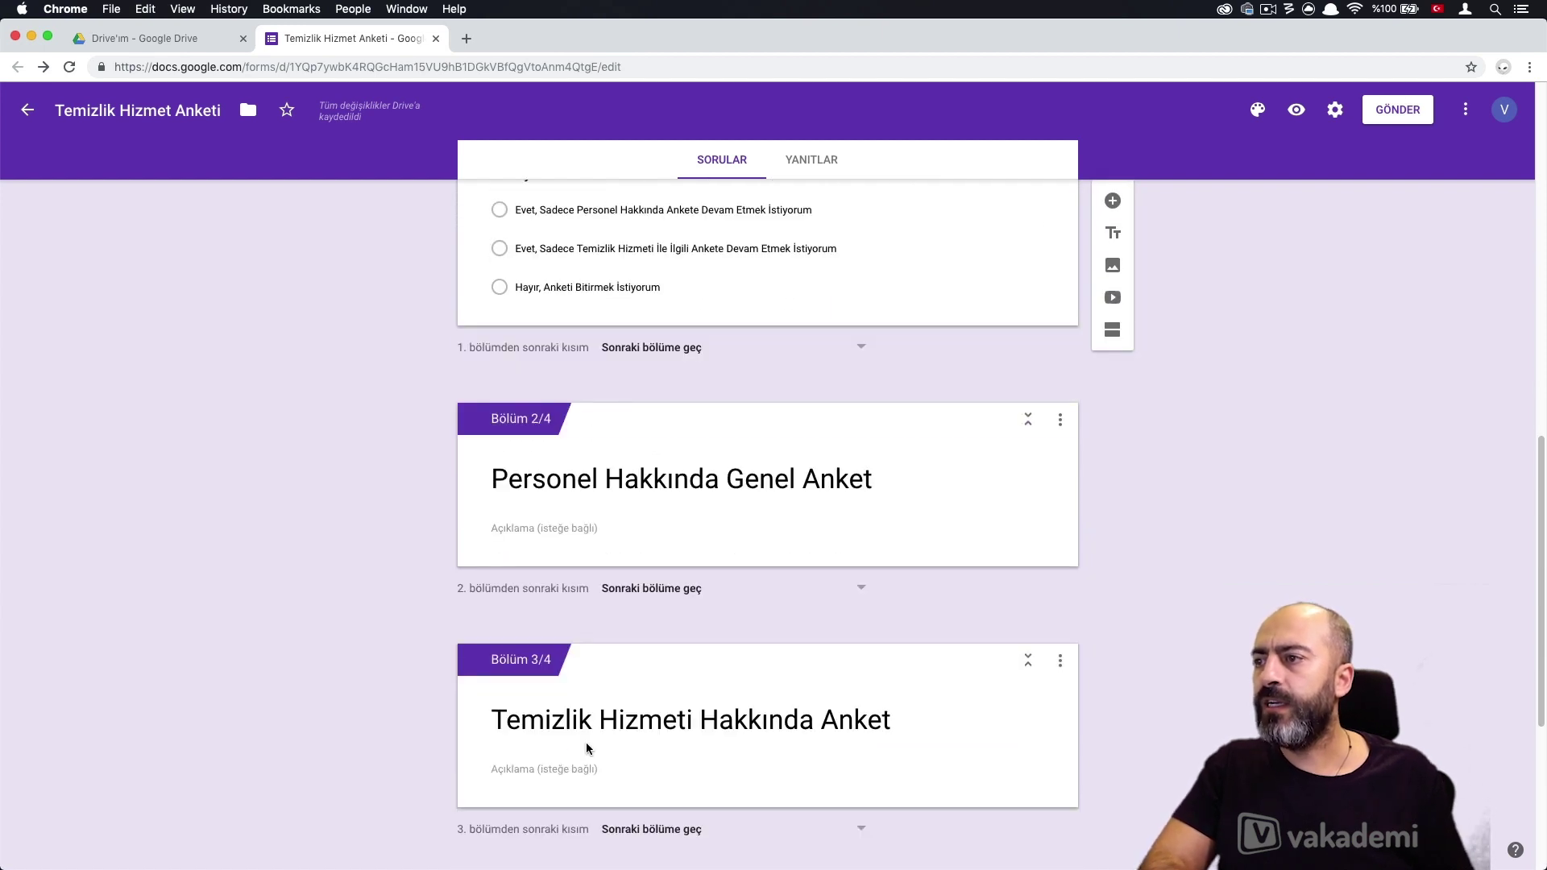
pyautogui.scroll(-1, 874, 723)
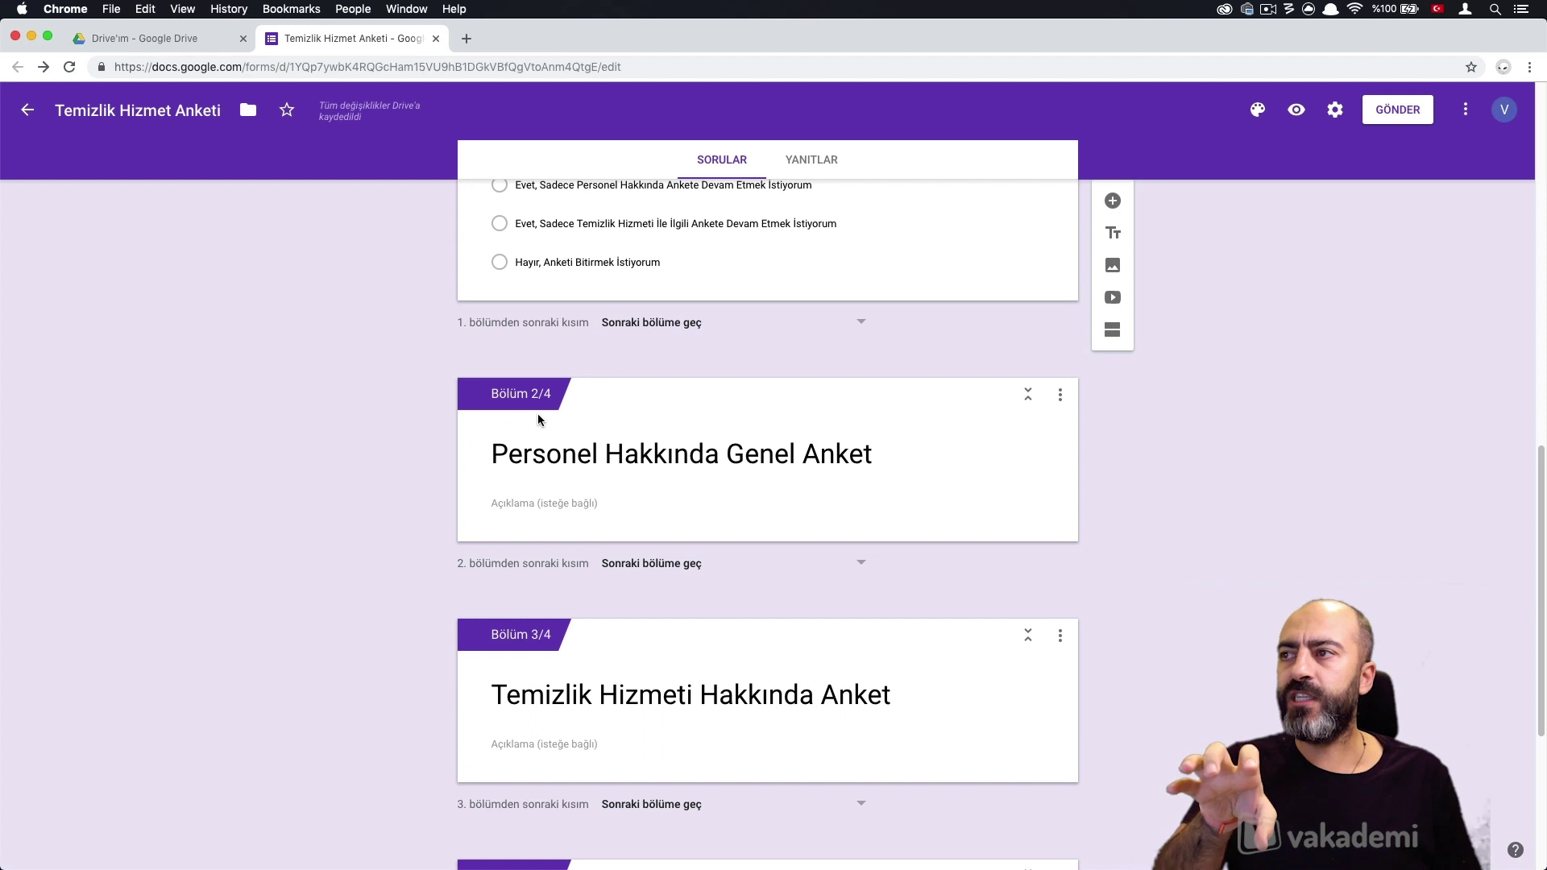
pyautogui.scroll(-3, 577, 612)
pyautogui.scroll(15, 577, 613)
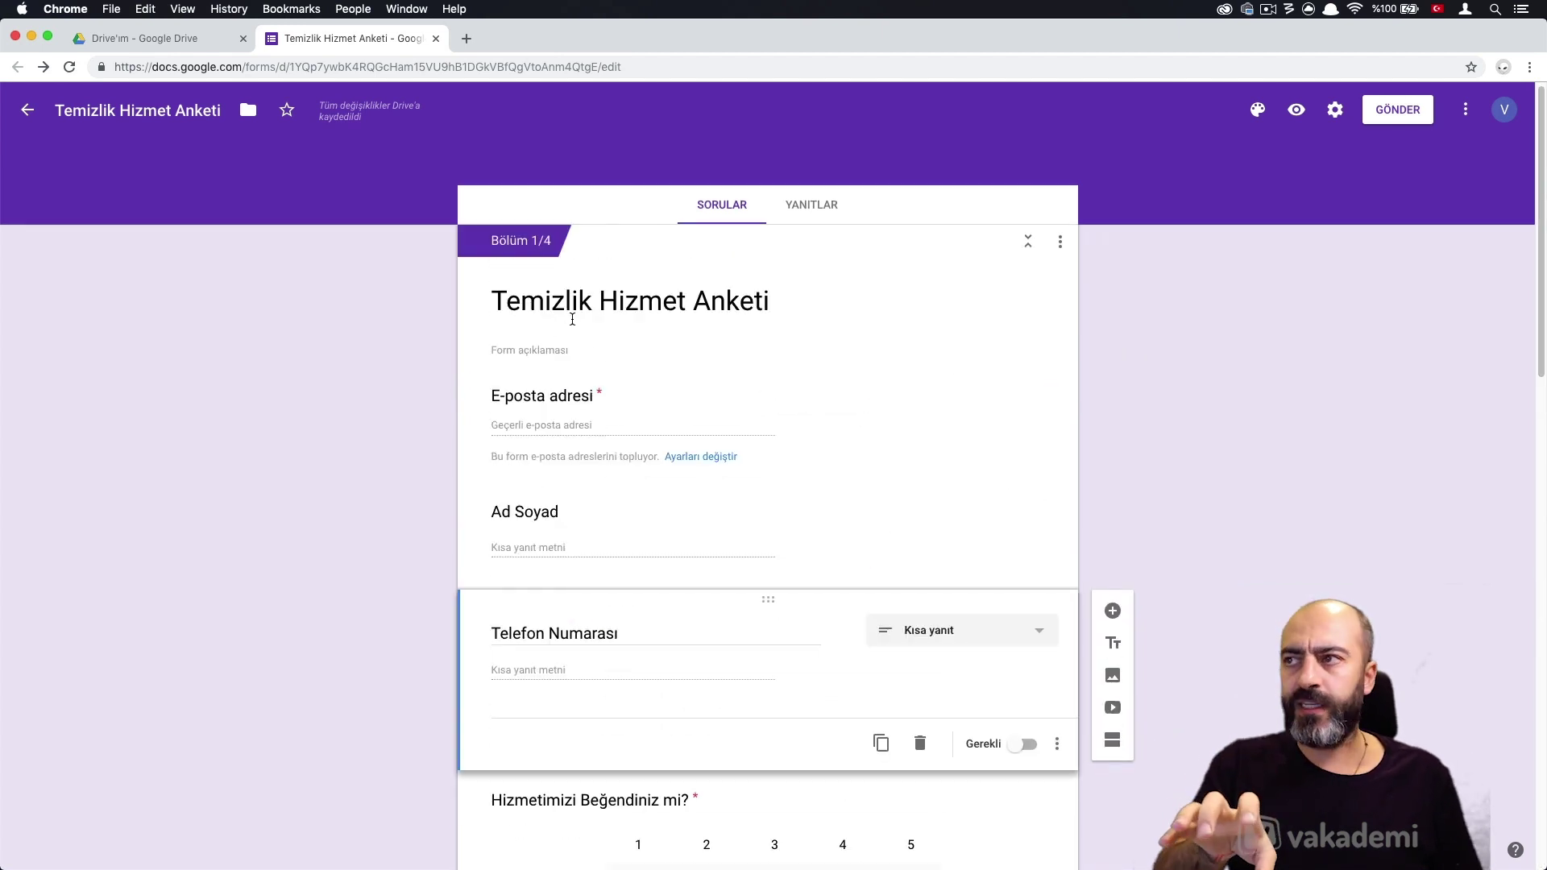
# Look over the form's sections, open its preview, and try to continue from the first page without answering the required questions
pyautogui.scroll(-15, 572, 319)
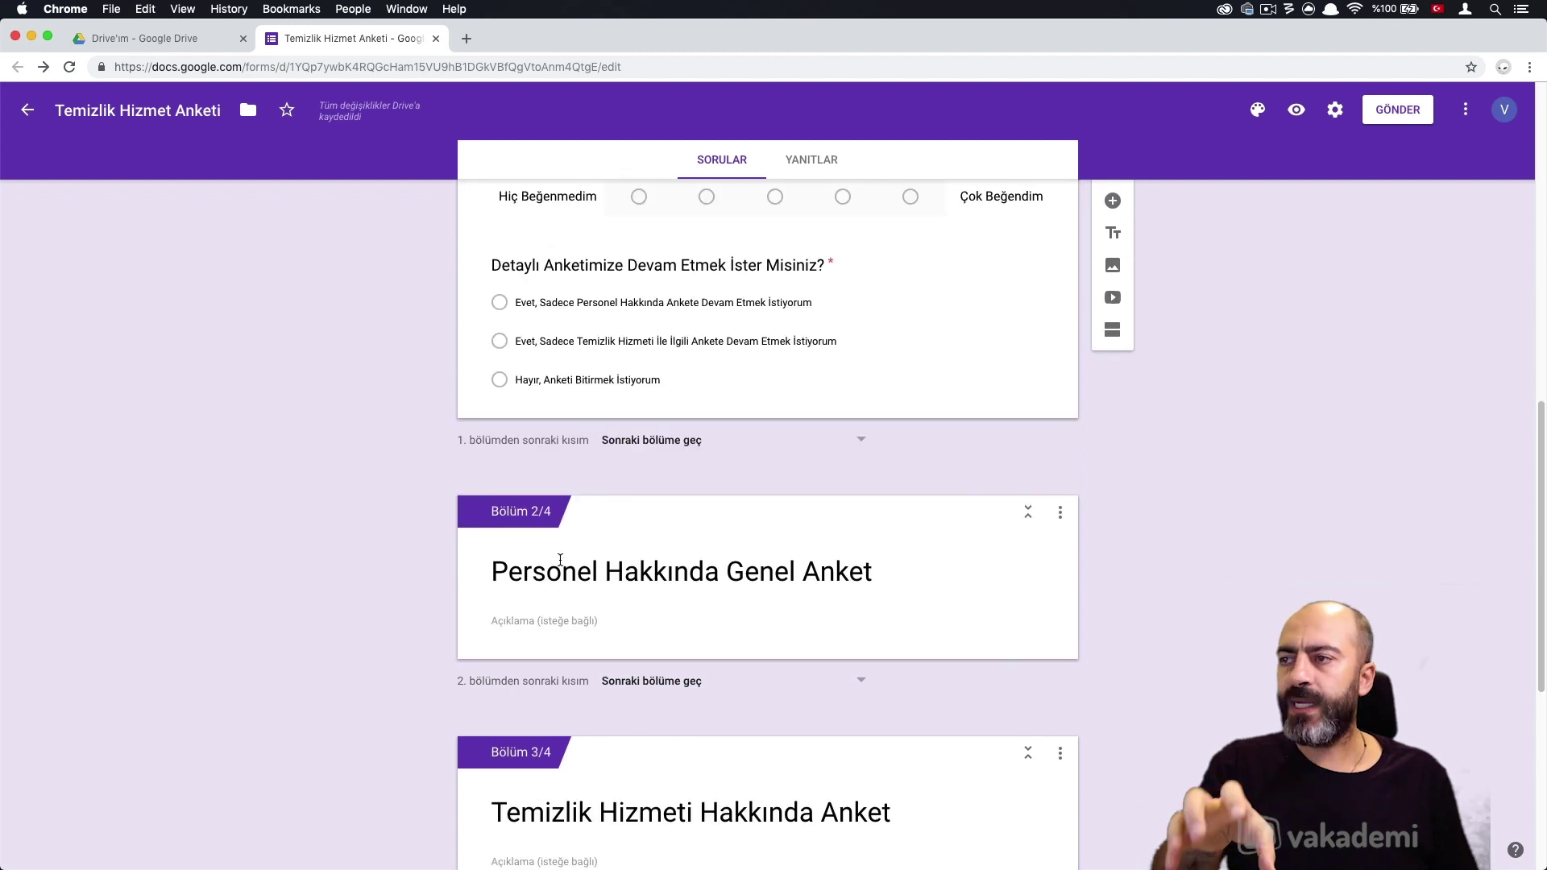
pyautogui.scroll(-4, 559, 554)
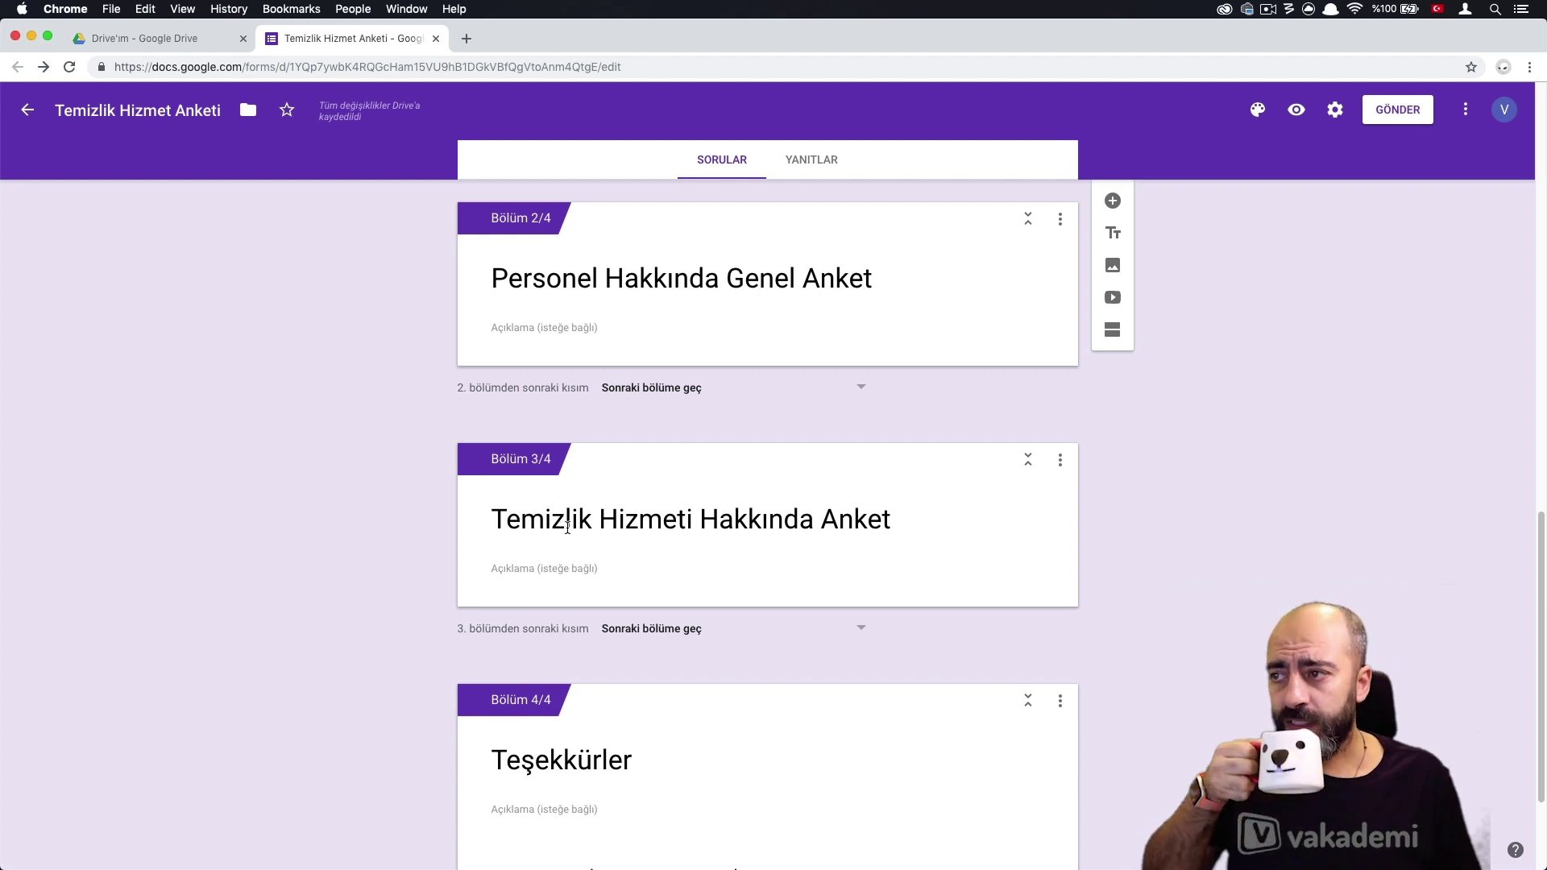
pyautogui.scroll(-3, 568, 528)
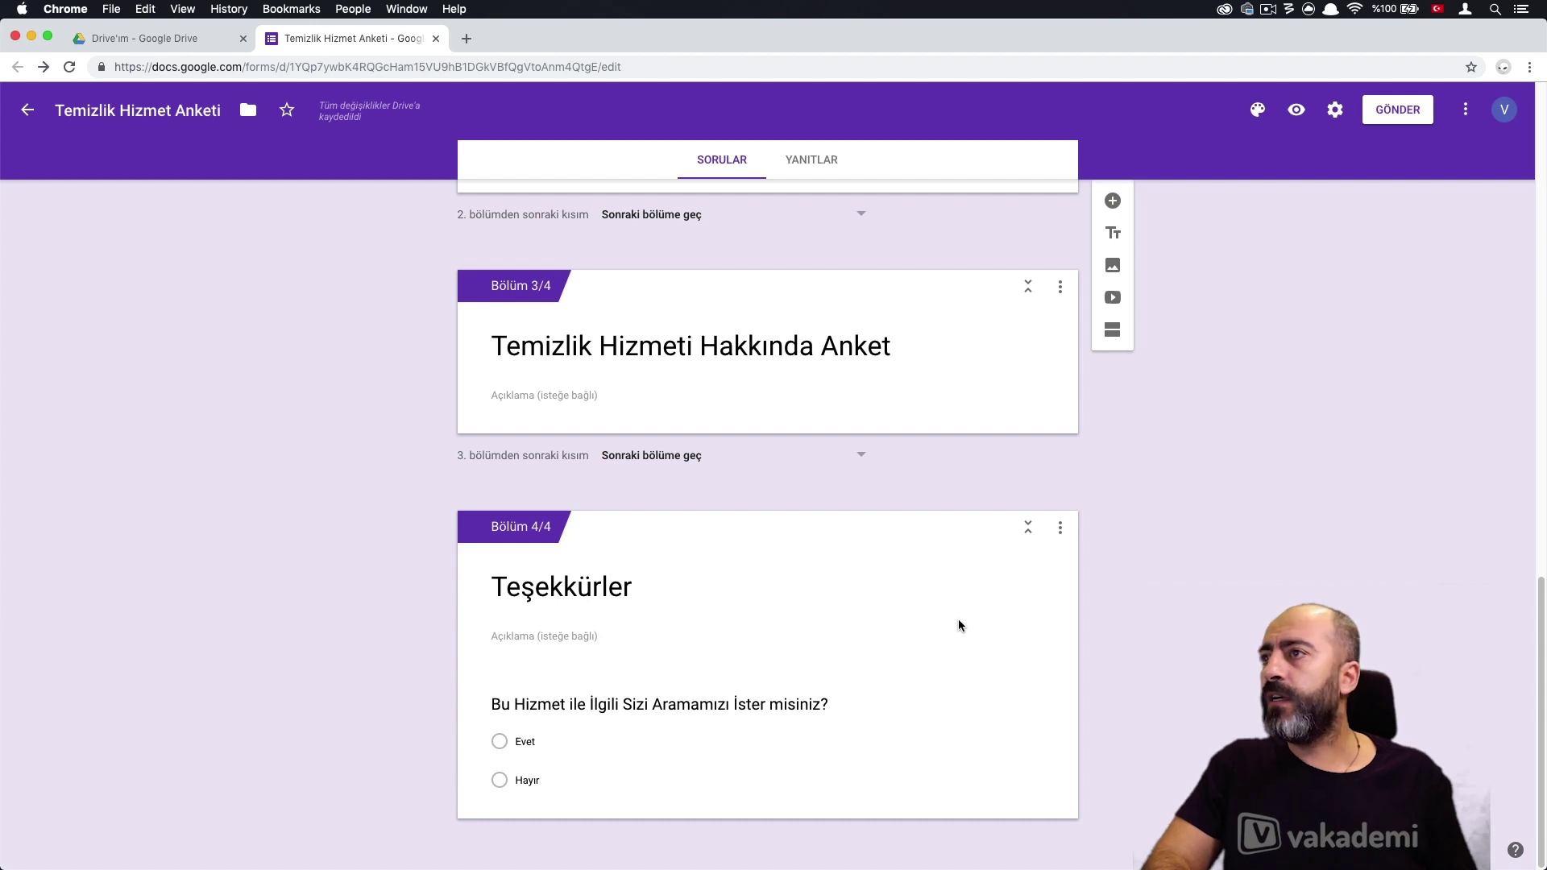
pyautogui.scroll(15, 958, 622)
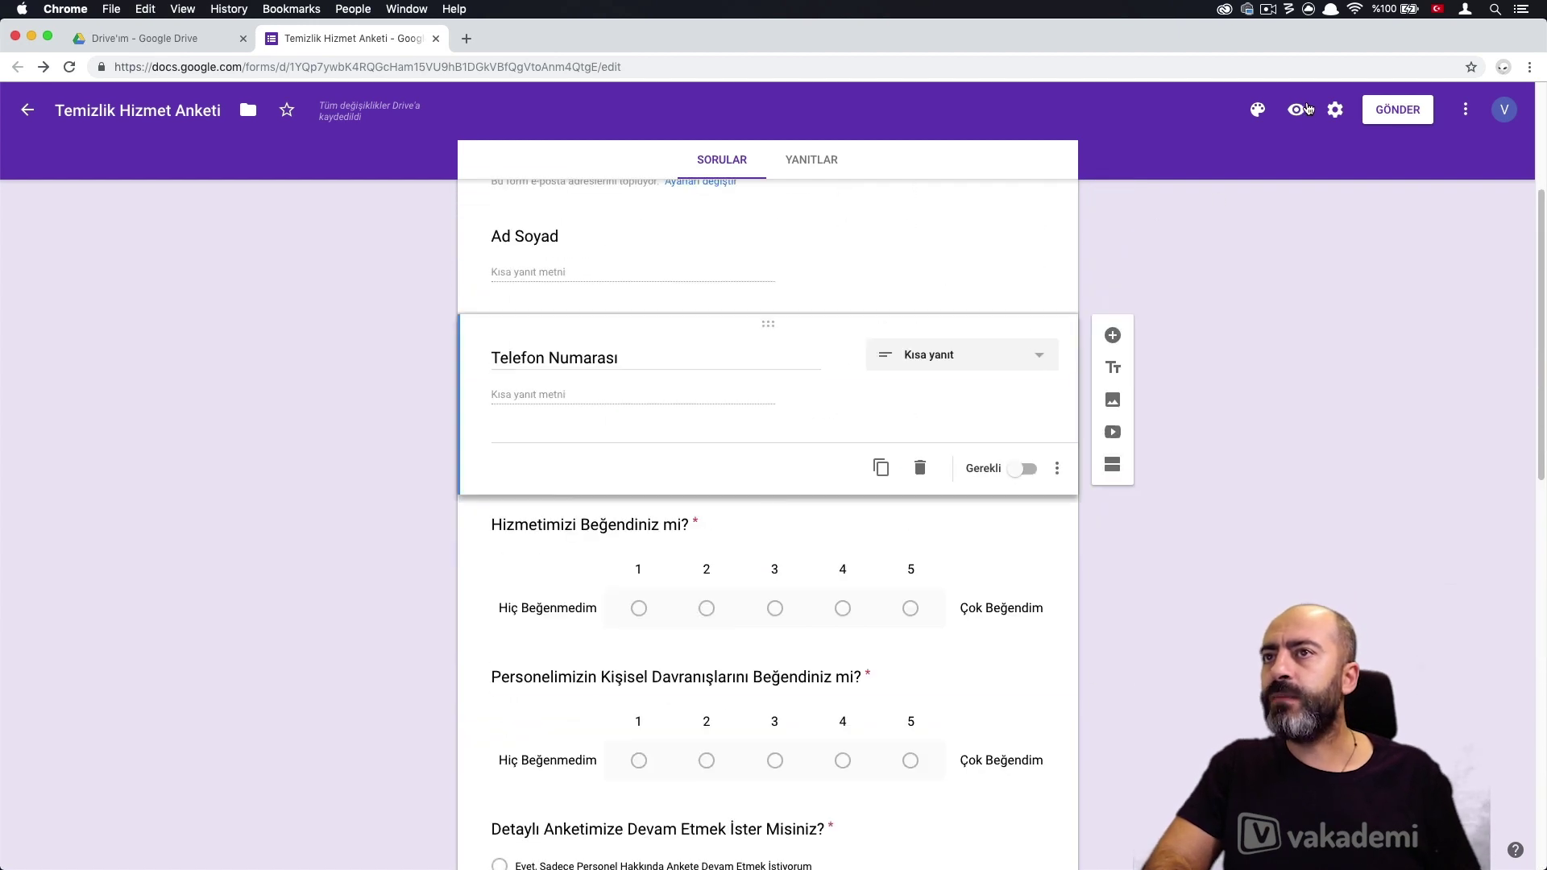
pyautogui.click(1306, 109)
pyautogui.scroll(-3, 808, 483)
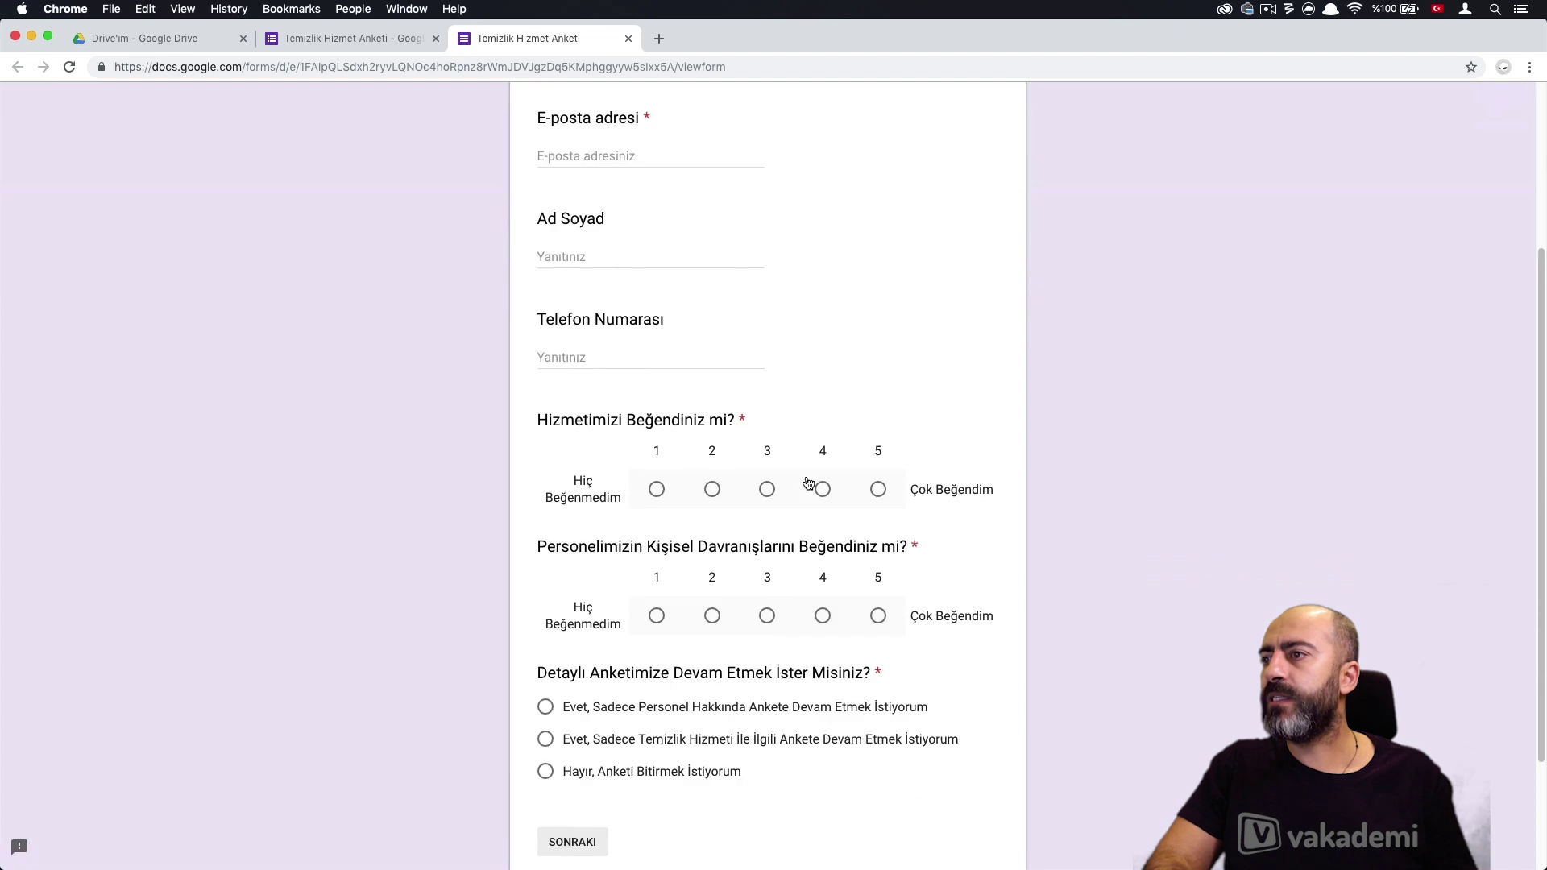
pyautogui.scroll(-2, 808, 484)
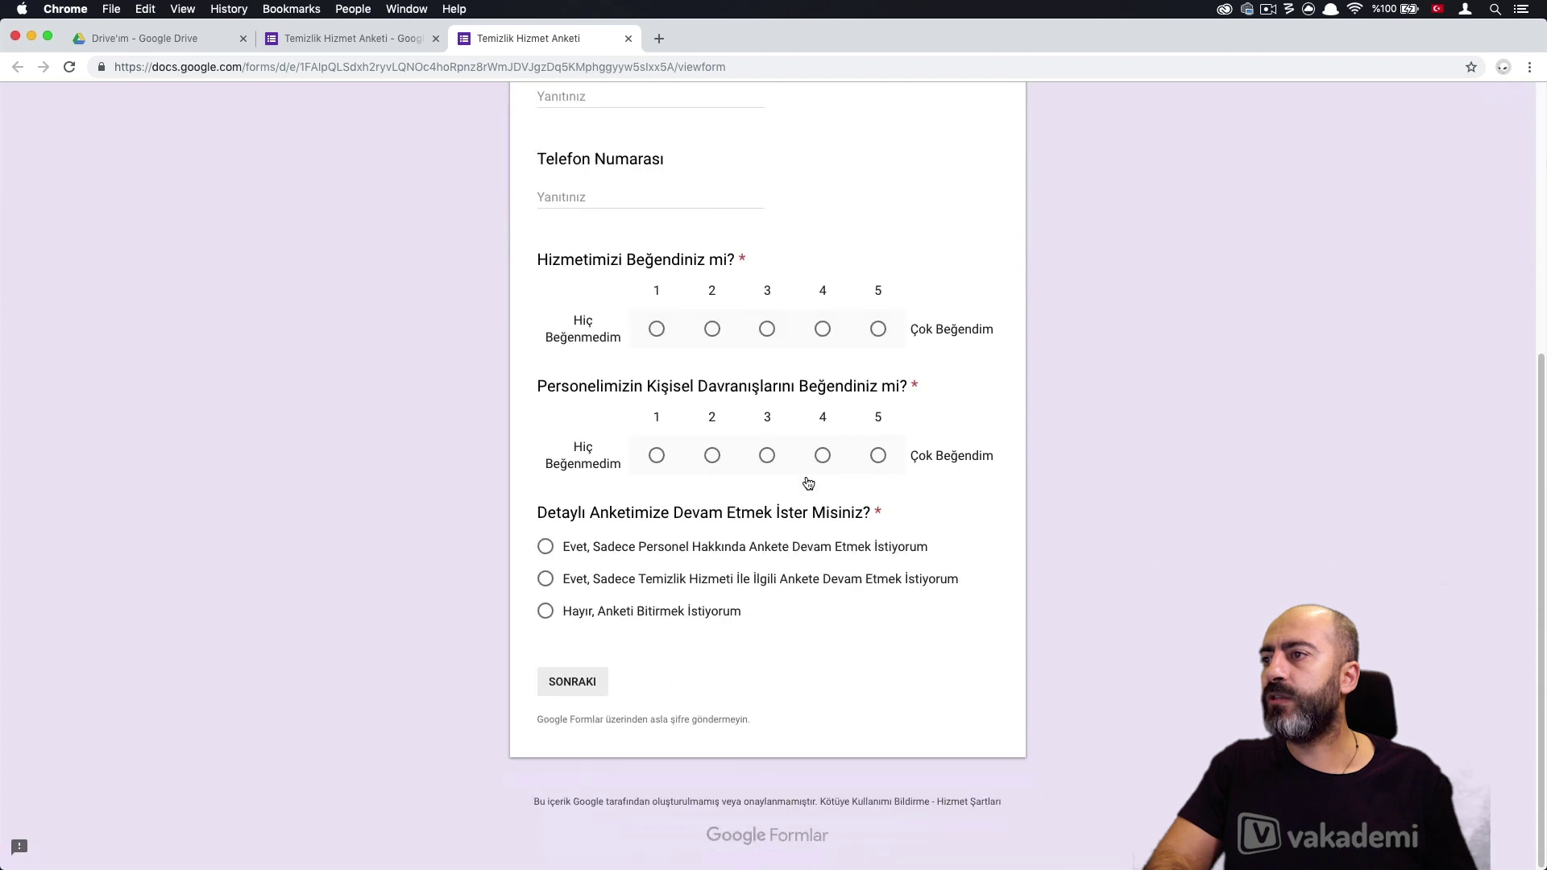
pyautogui.click(588, 679)
# Test the preview with an e-mail address, service rating 1, staff rating 2 and the cleaning-service survey option, continue to the following page, and close the preview
pyautogui.click(532, 400)
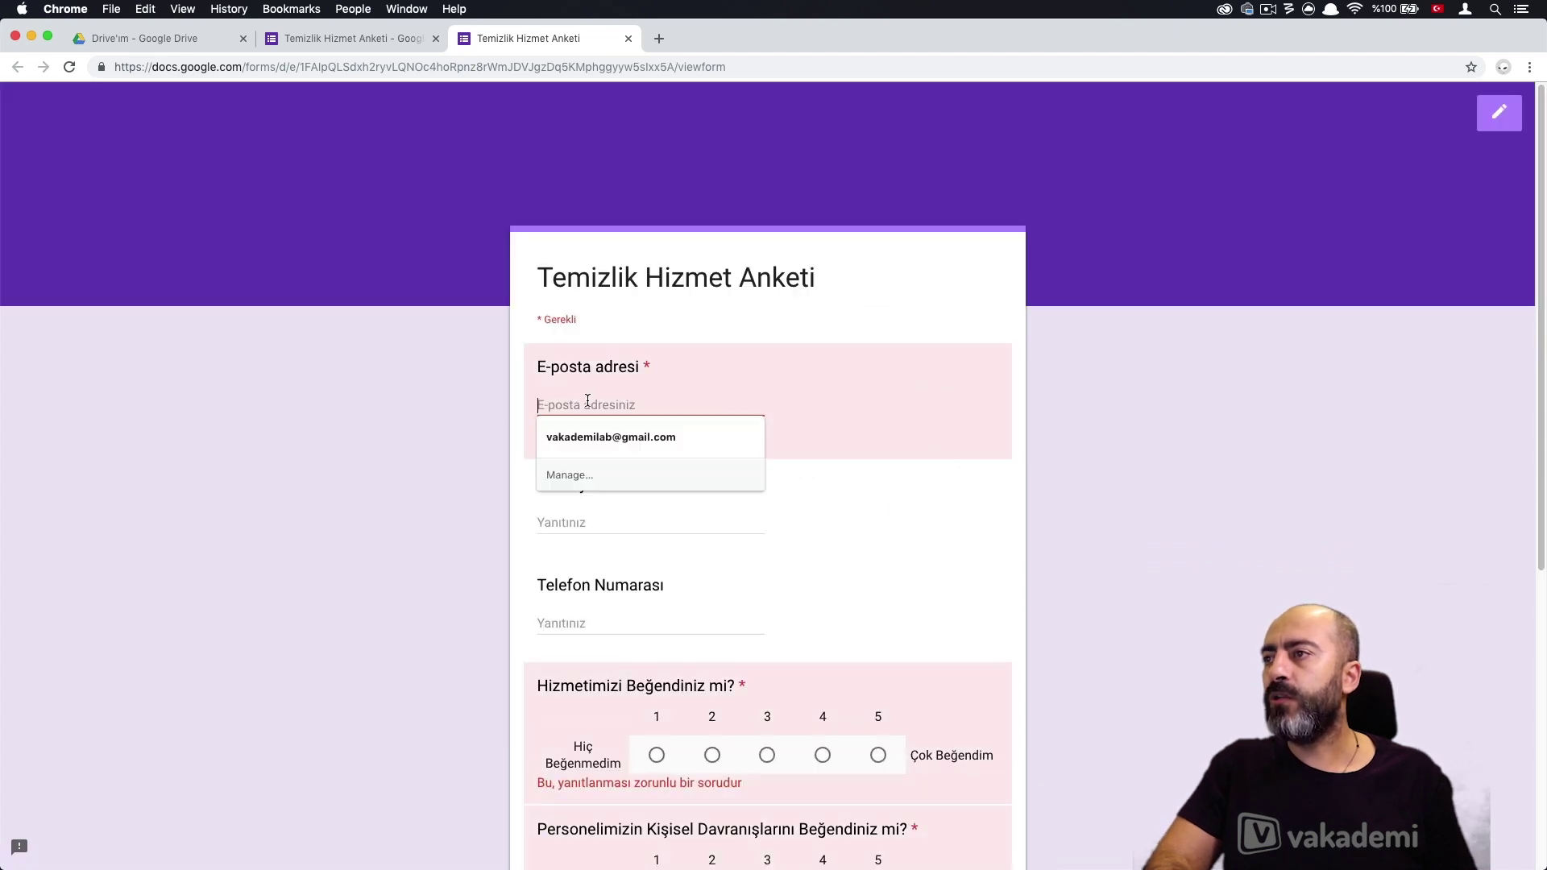
pyautogui.click(609, 435)
pyautogui.scroll(-3, 677, 568)
pyautogui.click(658, 604)
pyautogui.scroll(-2, 677, 629)
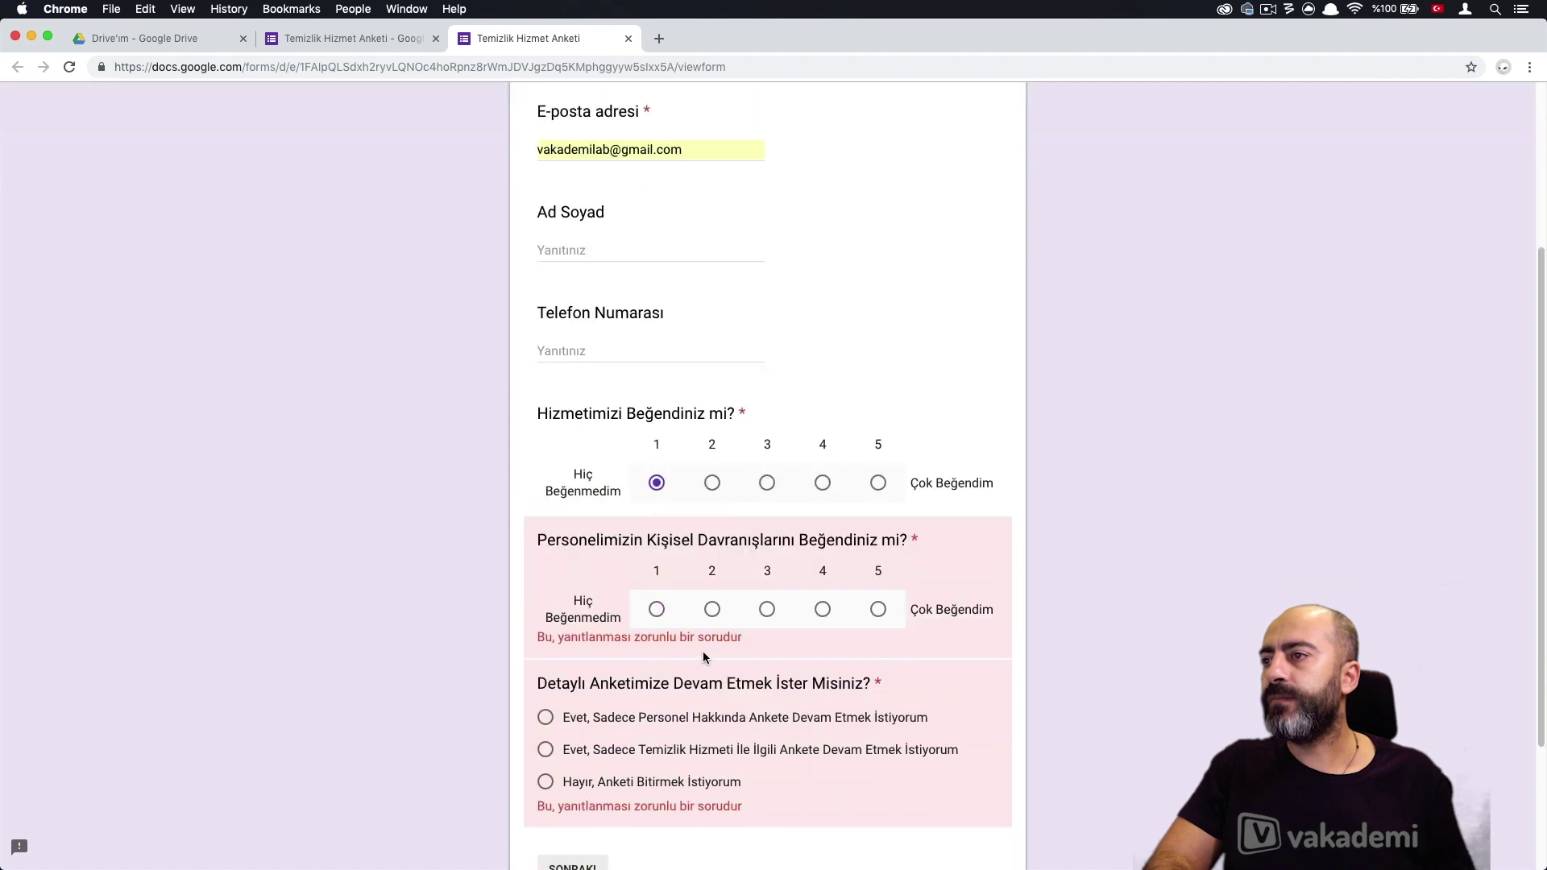
pyautogui.click(713, 627)
pyautogui.scroll(-3, 647, 569)
pyautogui.click(648, 569)
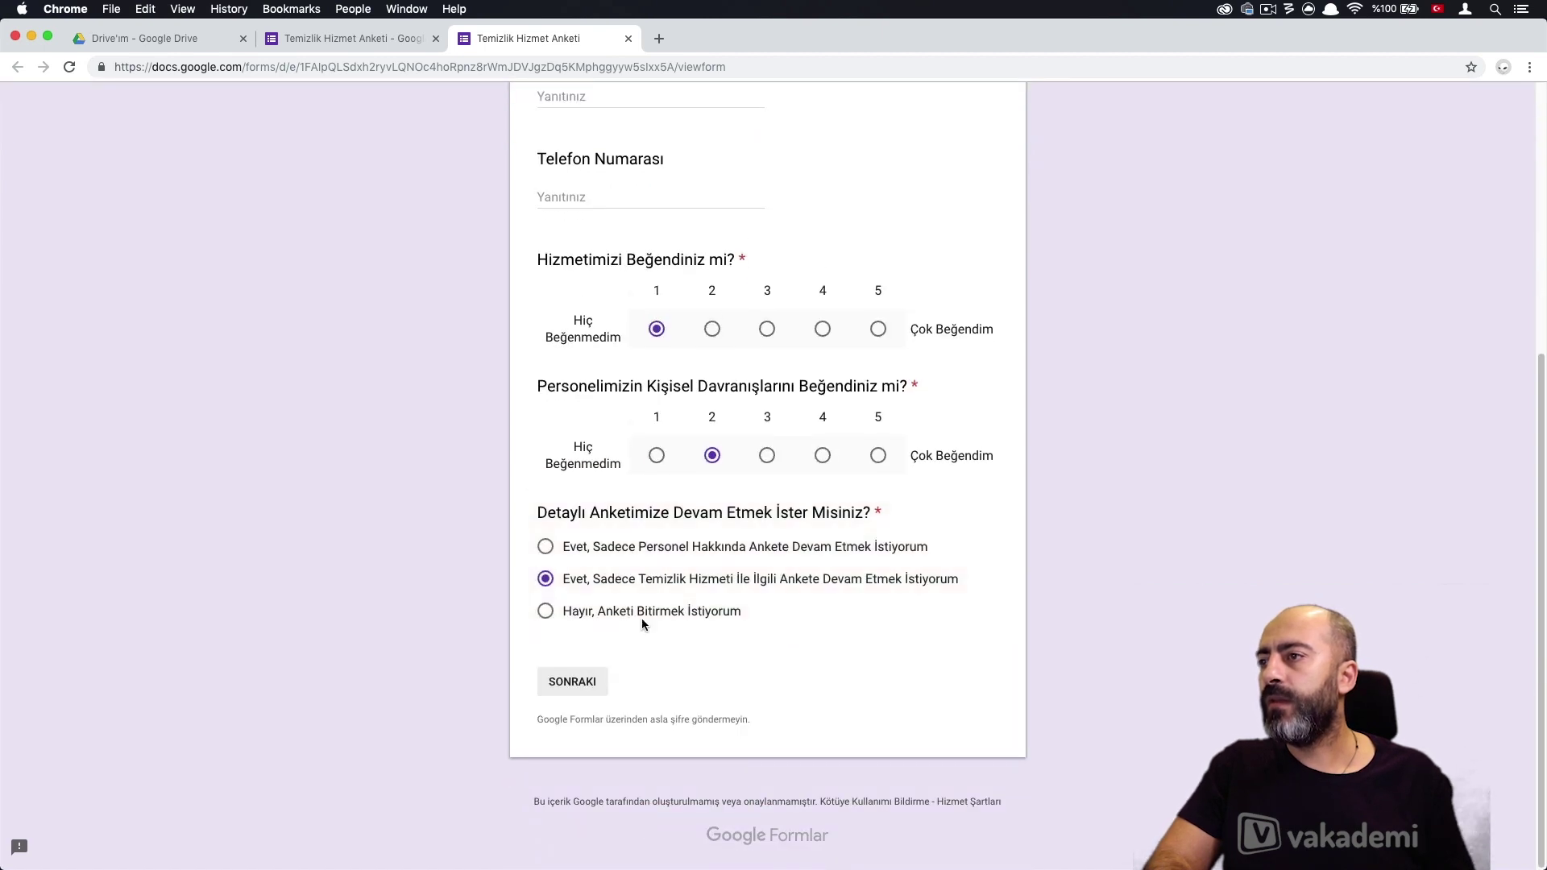
pyautogui.click(574, 682)
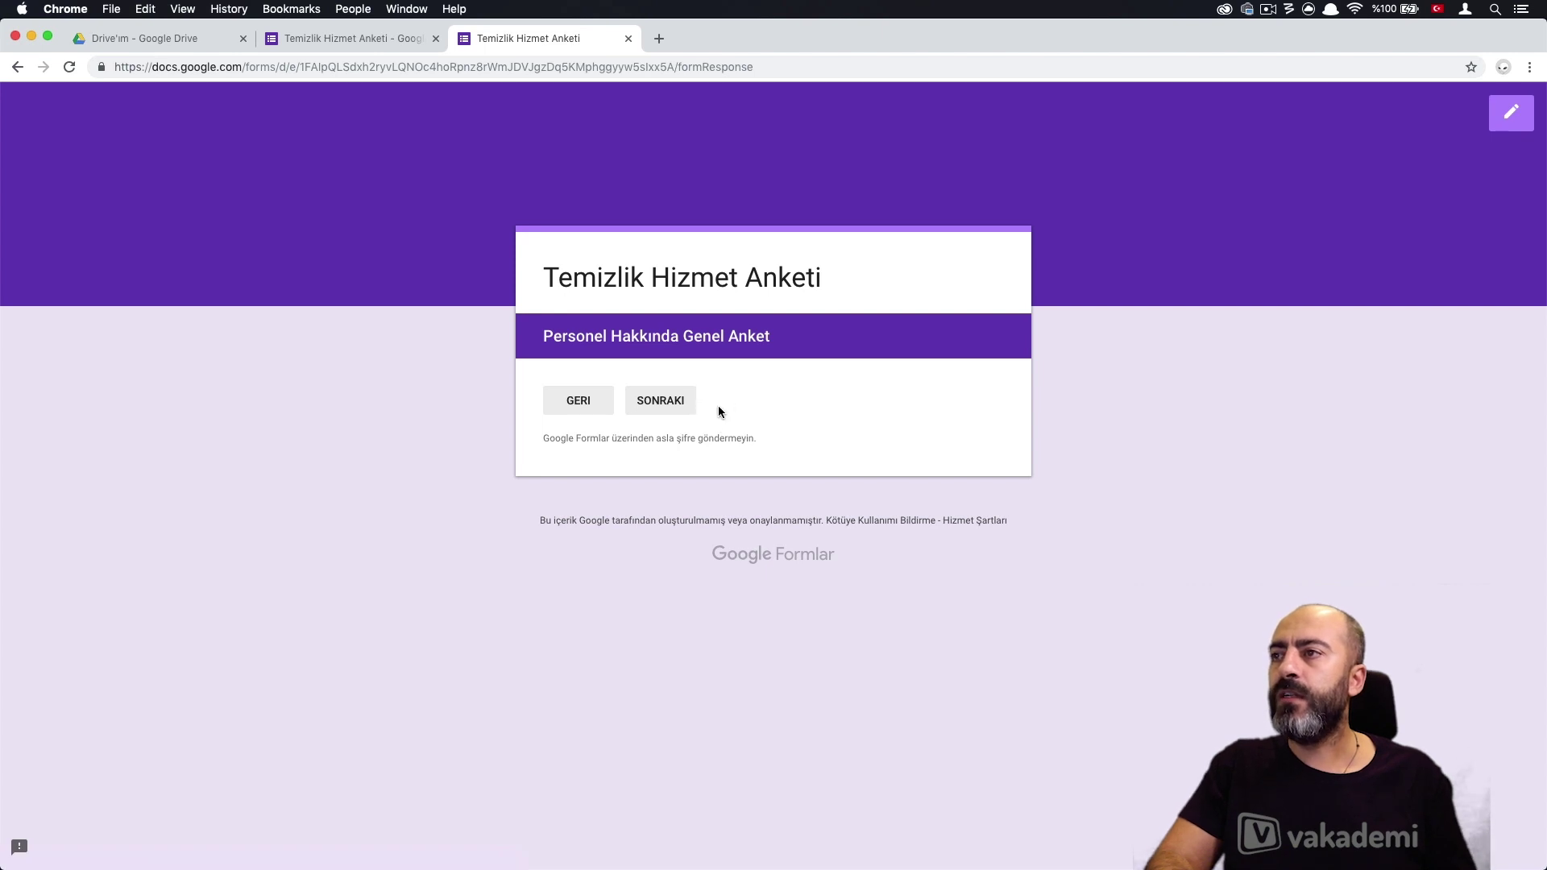
pyautogui.press('super+w')
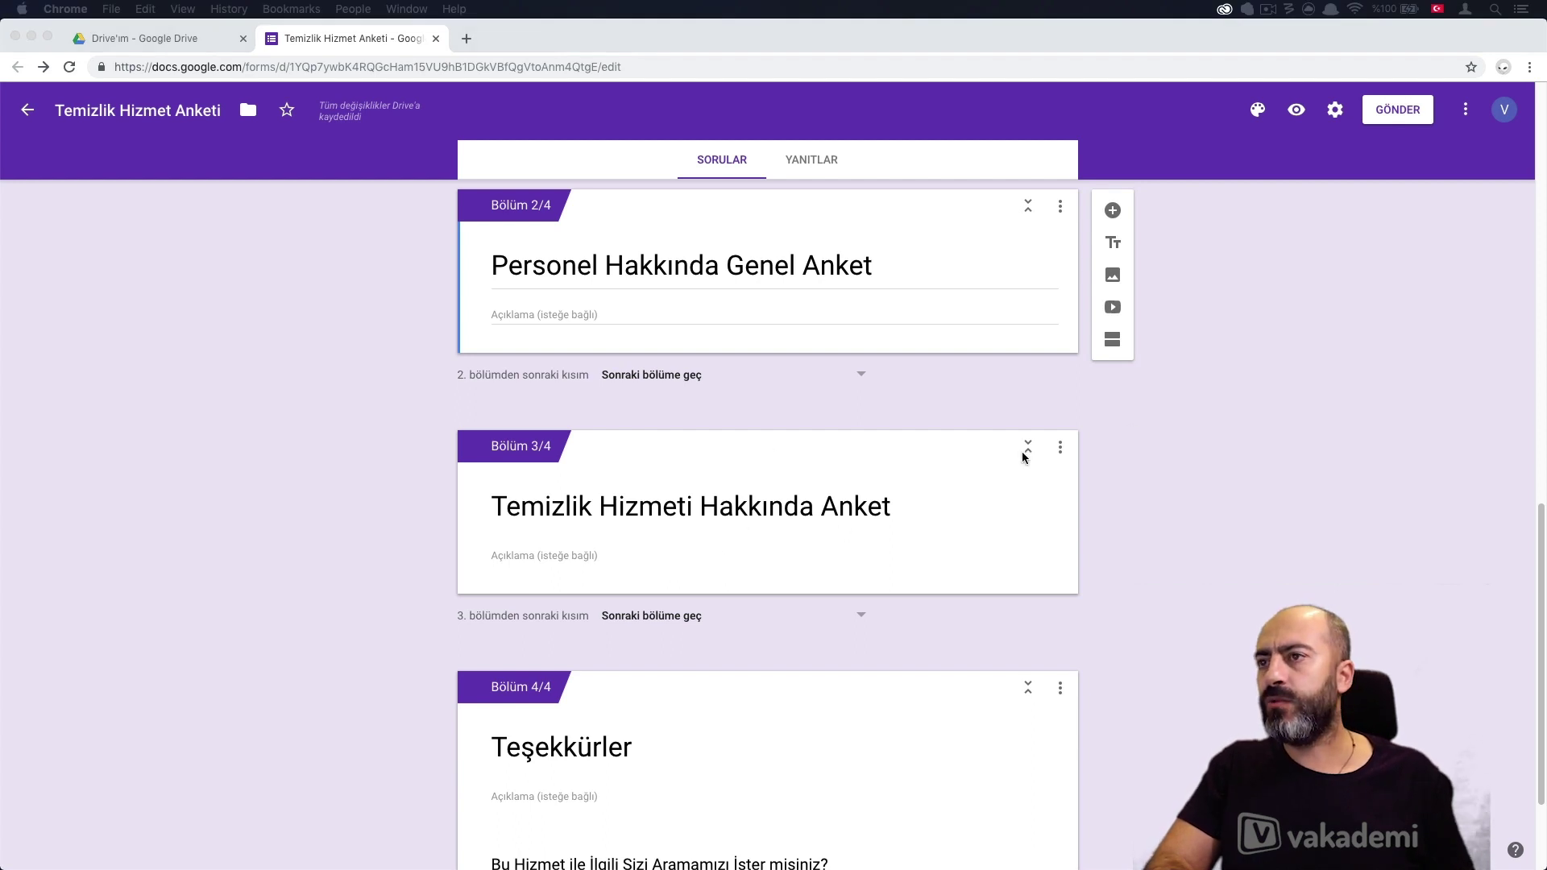
# Add a linear-scale (Doğrusal ölçek) question "Personelimizin Zaman Kullanımı Nasıldı" to Temizlik Hizmeti Hakkında Anket, labelling 1 "Çok Kötü" and 5 "Çok İyi"
pyautogui.click(972, 536)
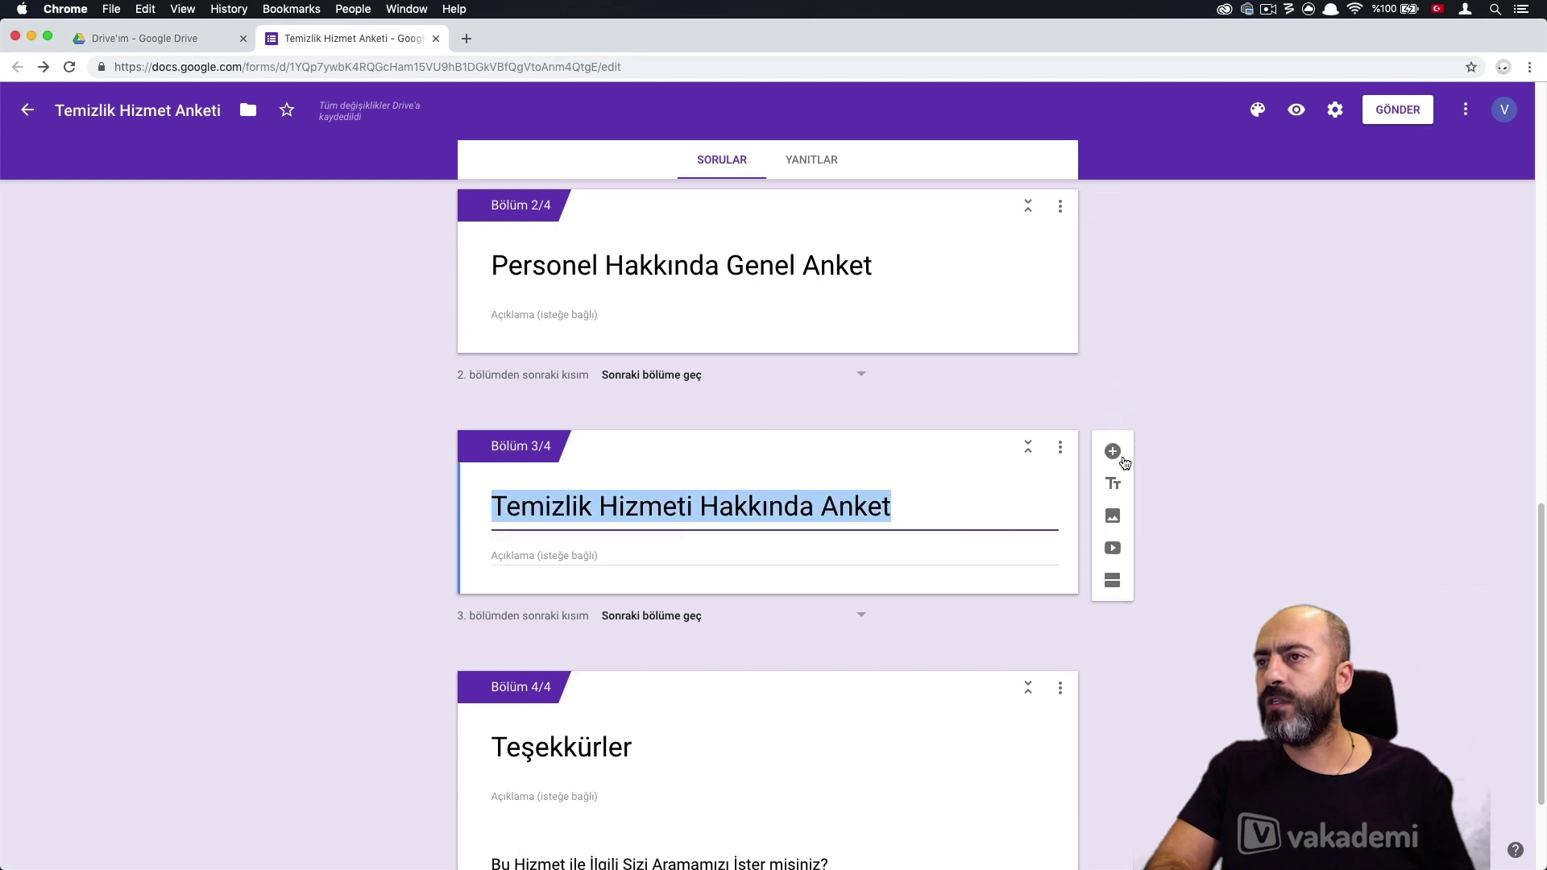
pyautogui.click(1113, 451)
pyautogui.write('Personelimizin Zaman Kullanımı Nasıldı')
pyautogui.click(578, 389)
pyautogui.click(962, 336)
pyautogui.click(951, 503)
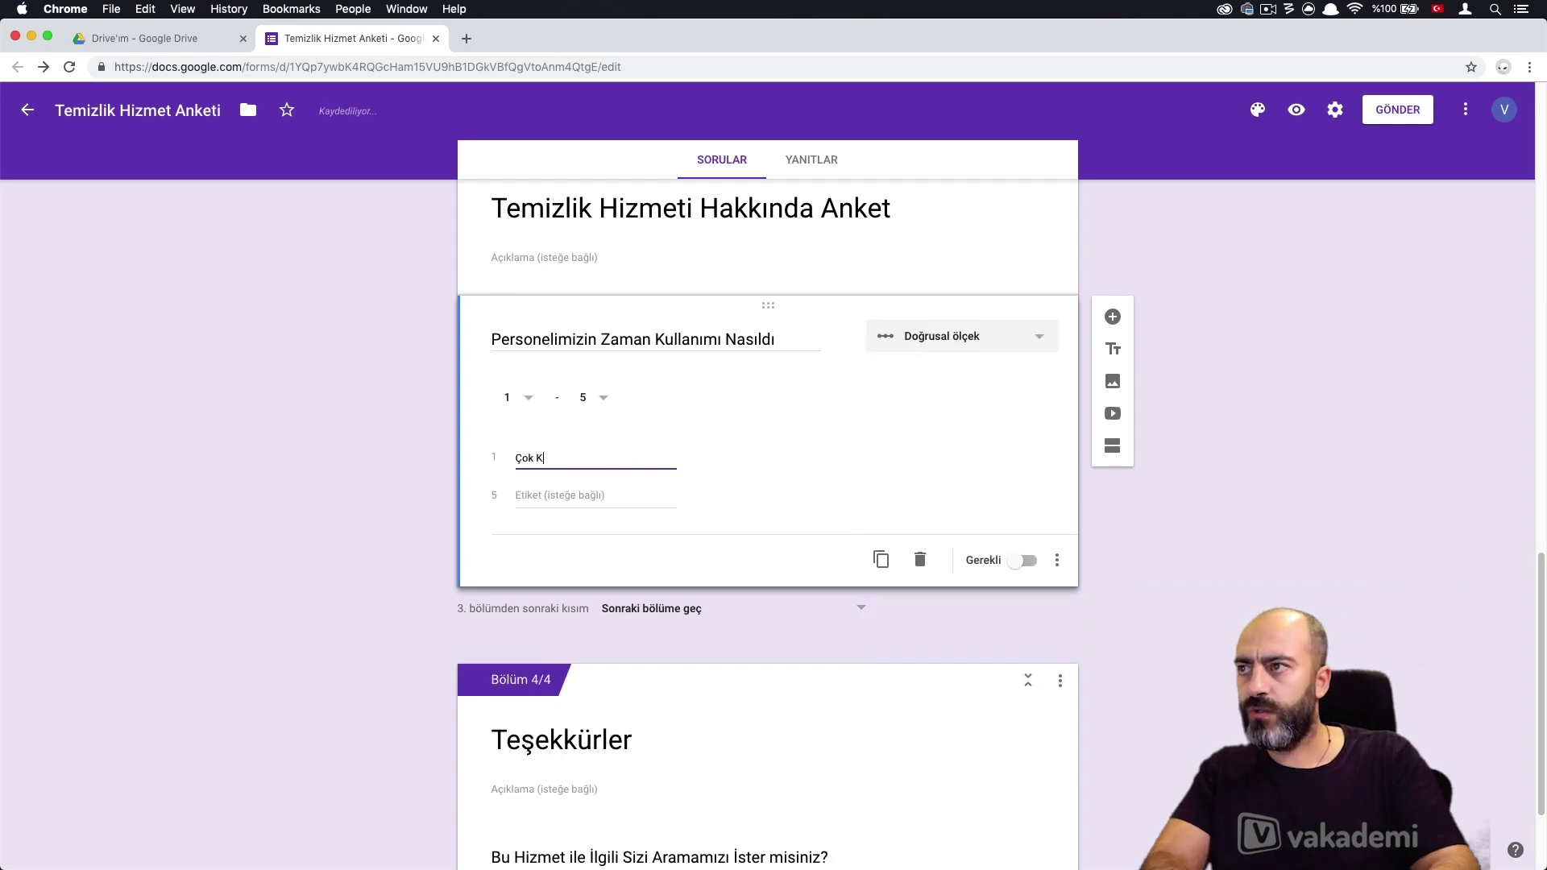
pyautogui.click(564, 495)
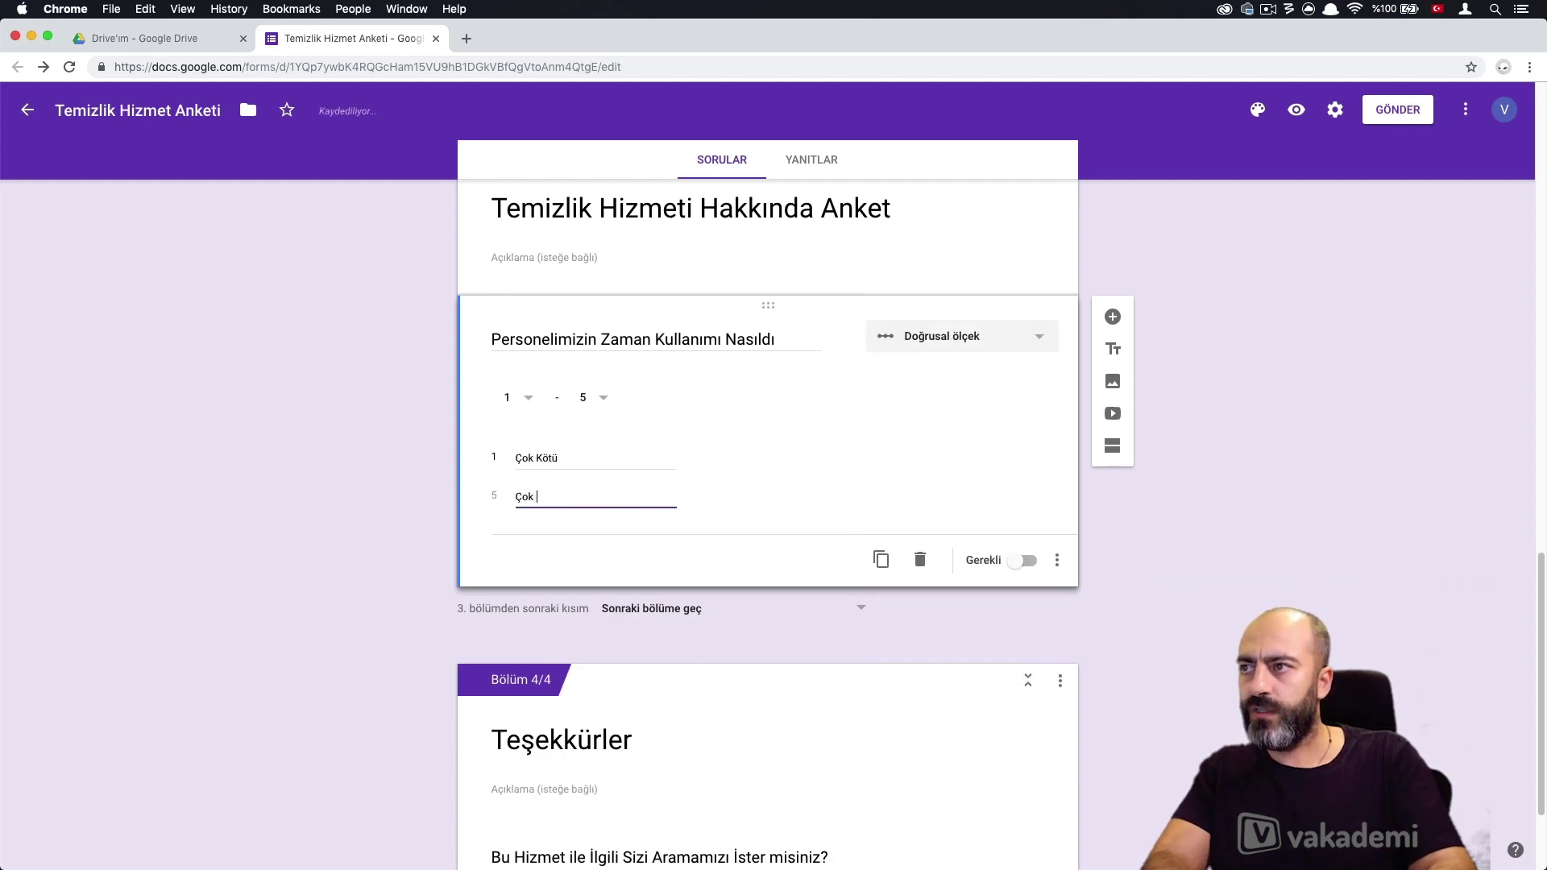
# Move the "Personelimizin Zaman Kullanımı Nasıldı" question into the Personel Hakkında Genel Anket section
pyautogui.scroll(-2, 925, 467)
pyautogui.scroll(4, 767, 532)
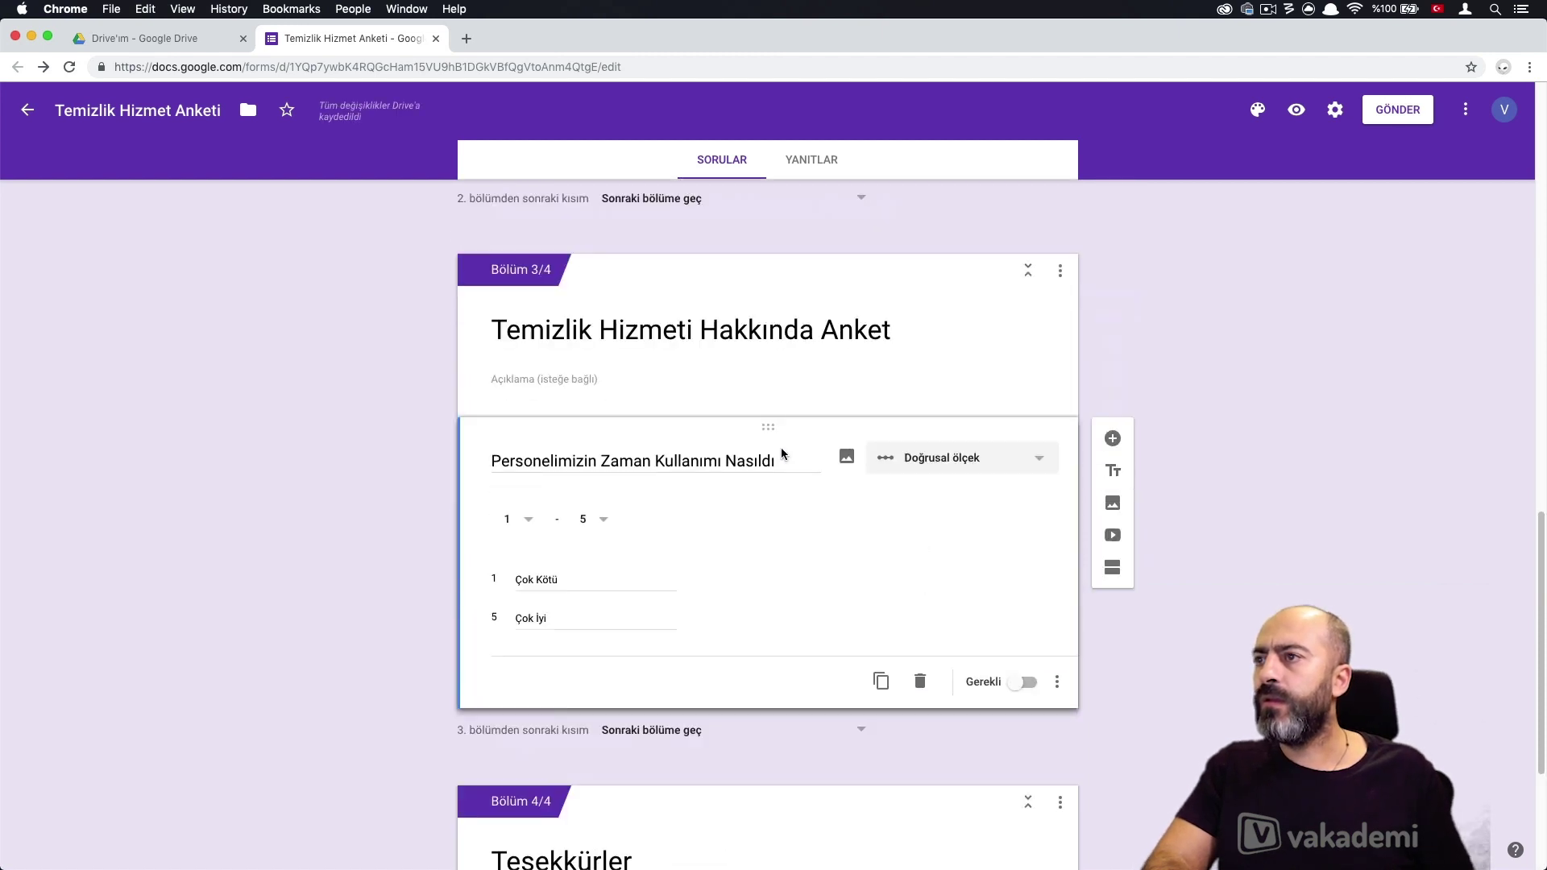
pyautogui.scroll(2, 781, 454)
pyautogui.moveTo(769, 554); pyautogui.dragTo(786, 274)
pyautogui.click(923, 429)
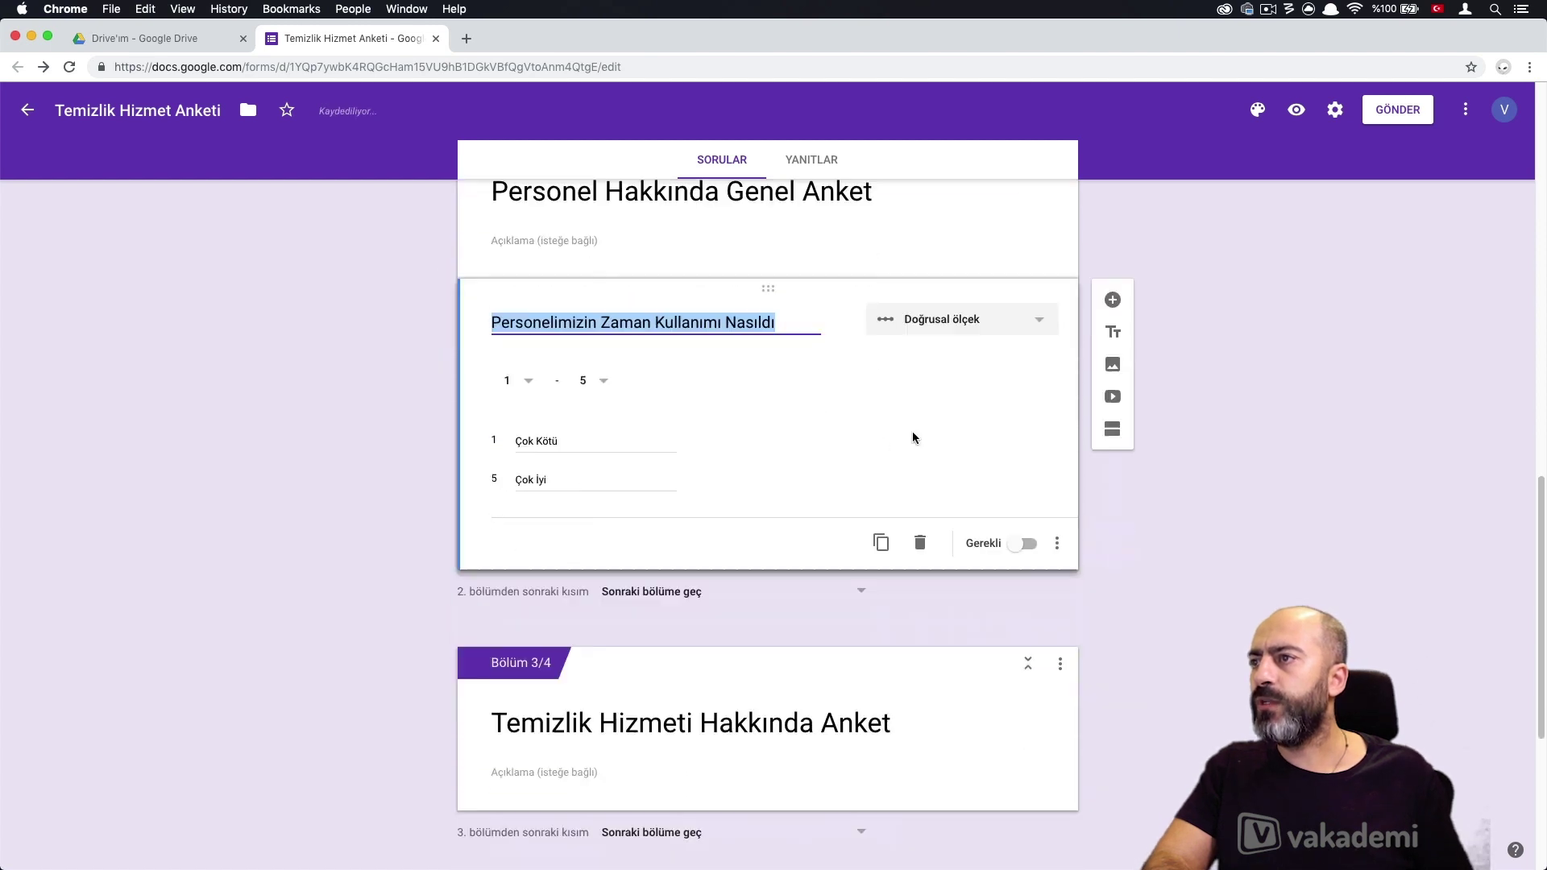
# Add a linear-scale question "Temizlik Hizmetimiz Hakkında Detaylı Bilgi" to Temizlik Hizmeti Hakkında Anket, labelling 1 "Çok Kötü" and 5 "Çok İyi"
pyautogui.scroll(-5, 913, 437)
pyautogui.click(798, 392)
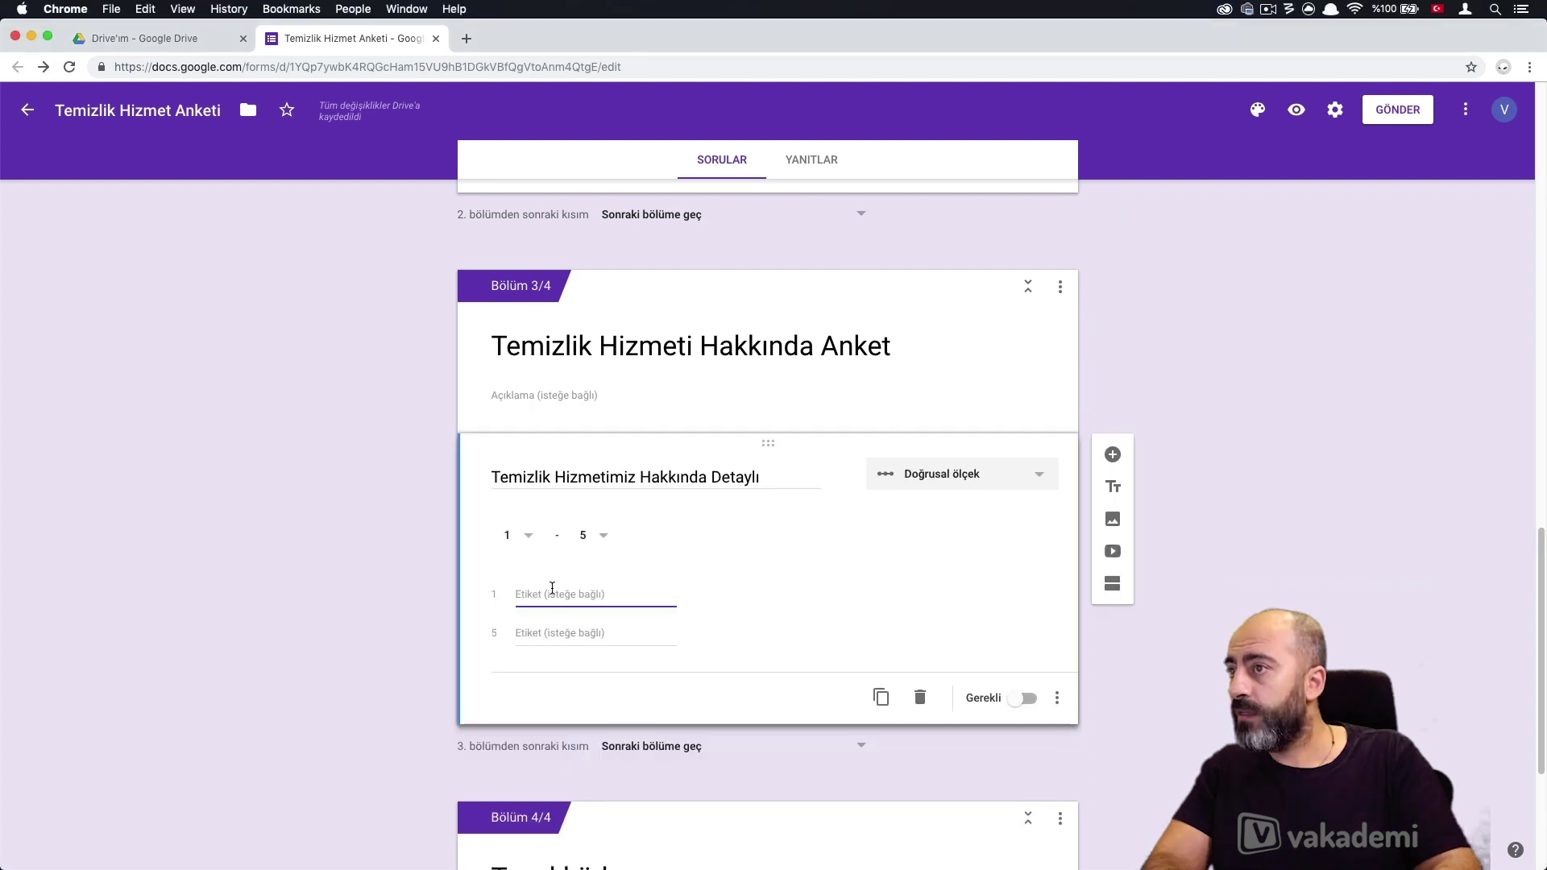
pyautogui.click(794, 474)
pyautogui.click(794, 478)
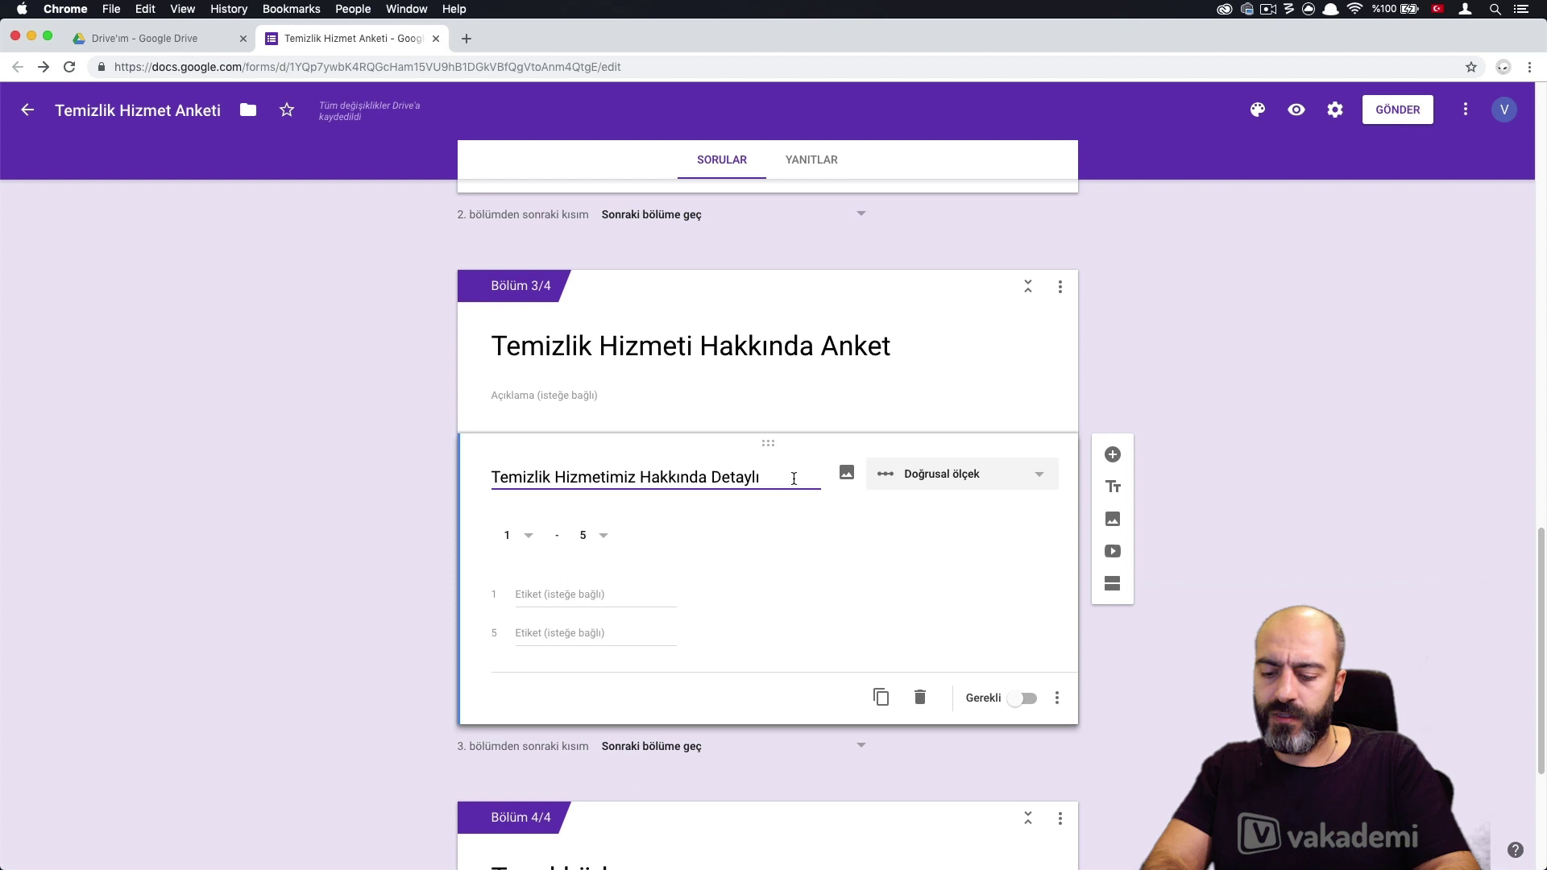
pyautogui.write('Bilgi')
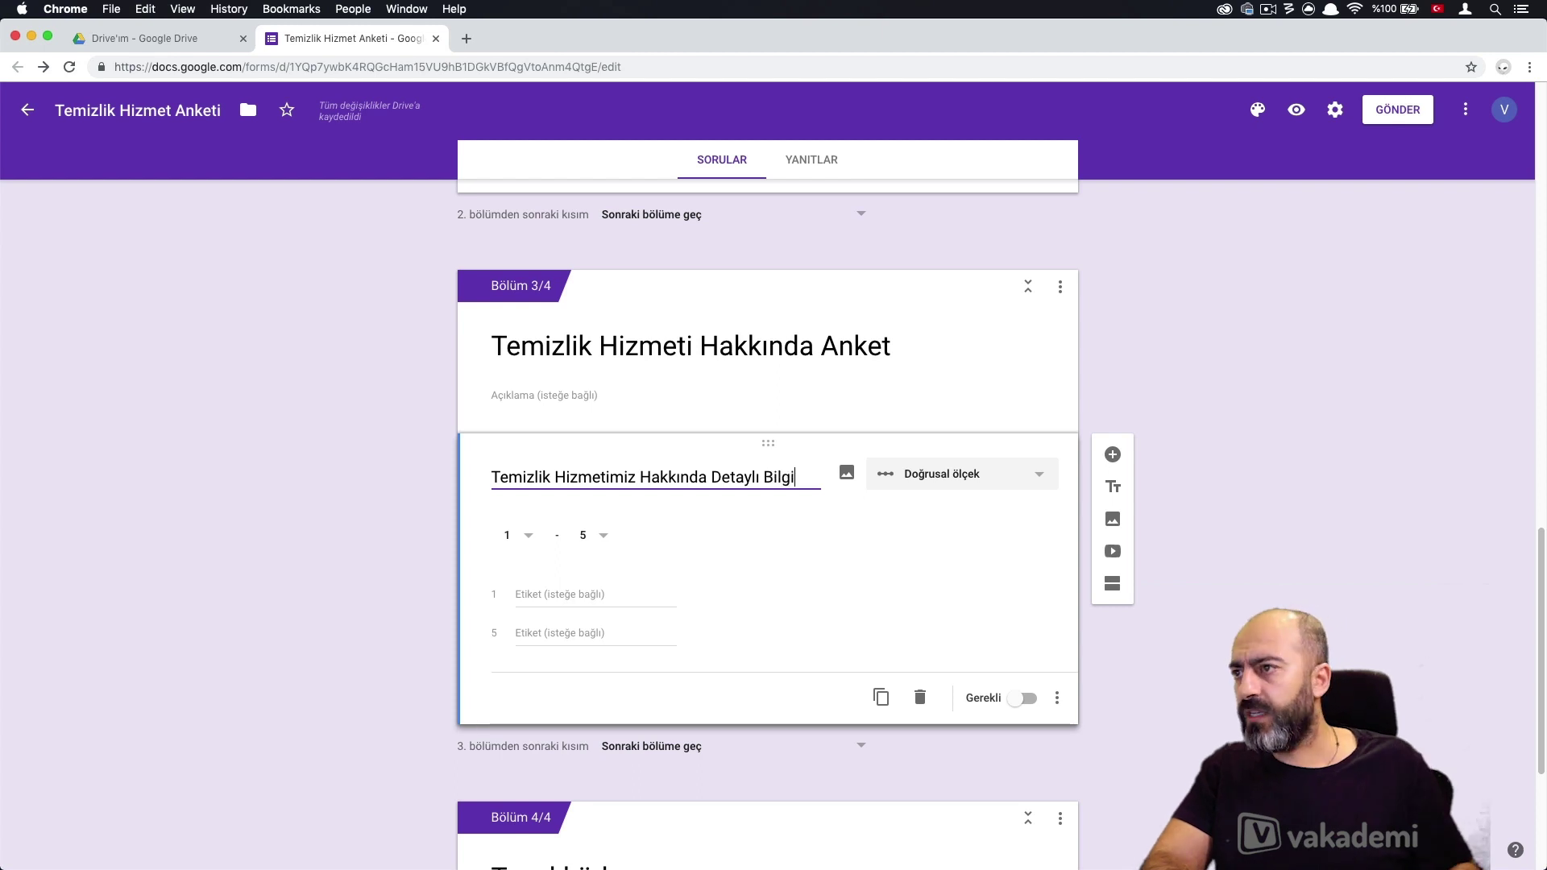
pyautogui.click(621, 600)
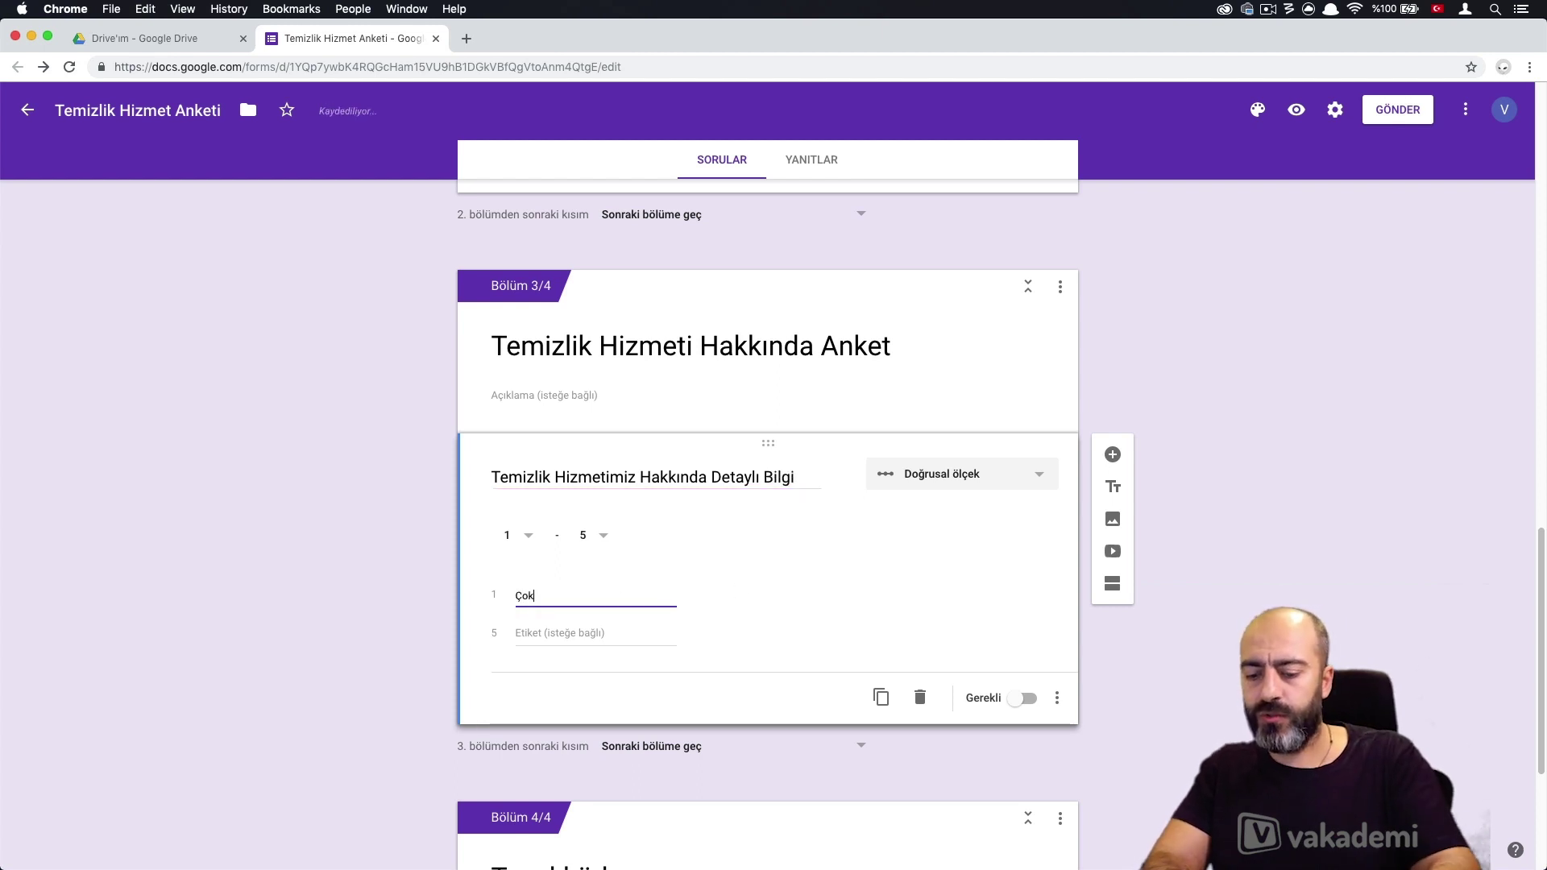
pyautogui.write('Çok Kötü')
pyautogui.press('Tab')
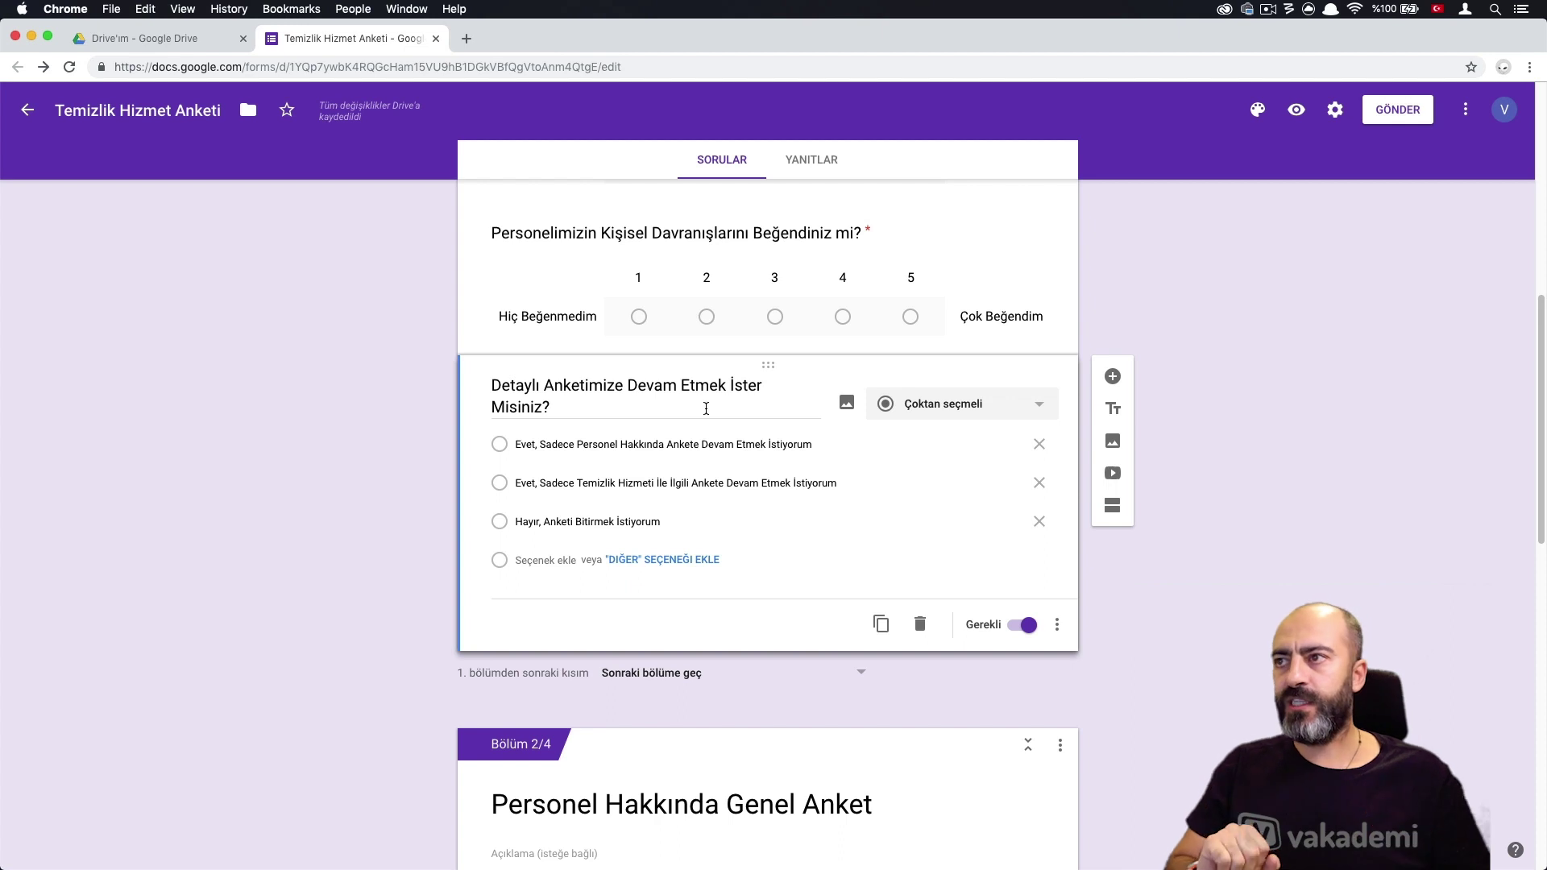
# Compare each answer option of "Detaylı Anketimize Devam Etmek İster Misiniz?" with the section it should lead to
pyautogui.scroll(-4, 649, 630)
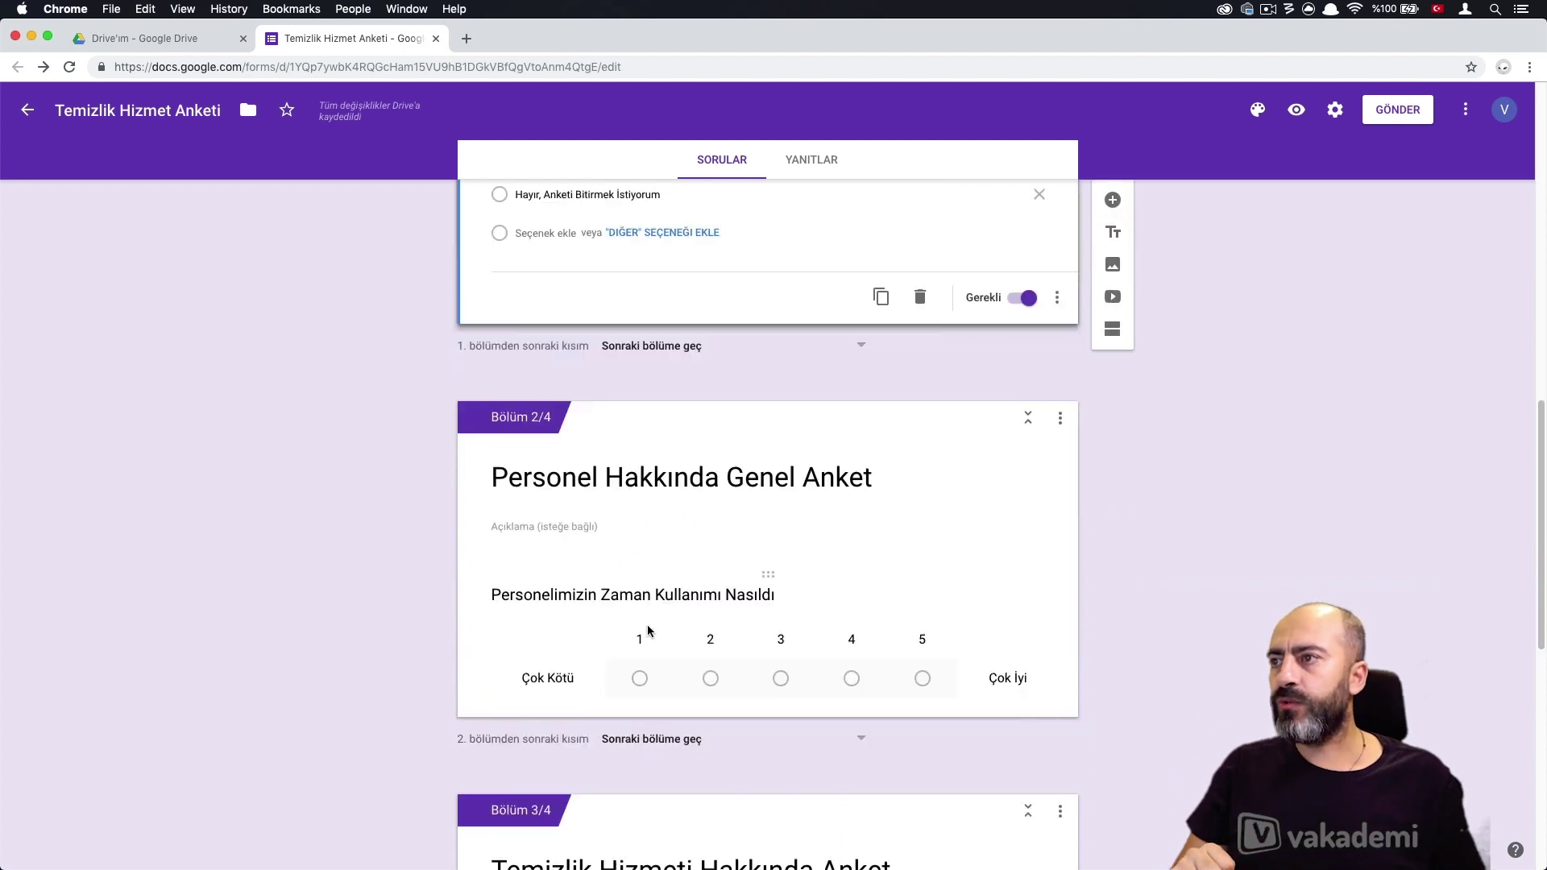
pyautogui.scroll(3, 790, 503)
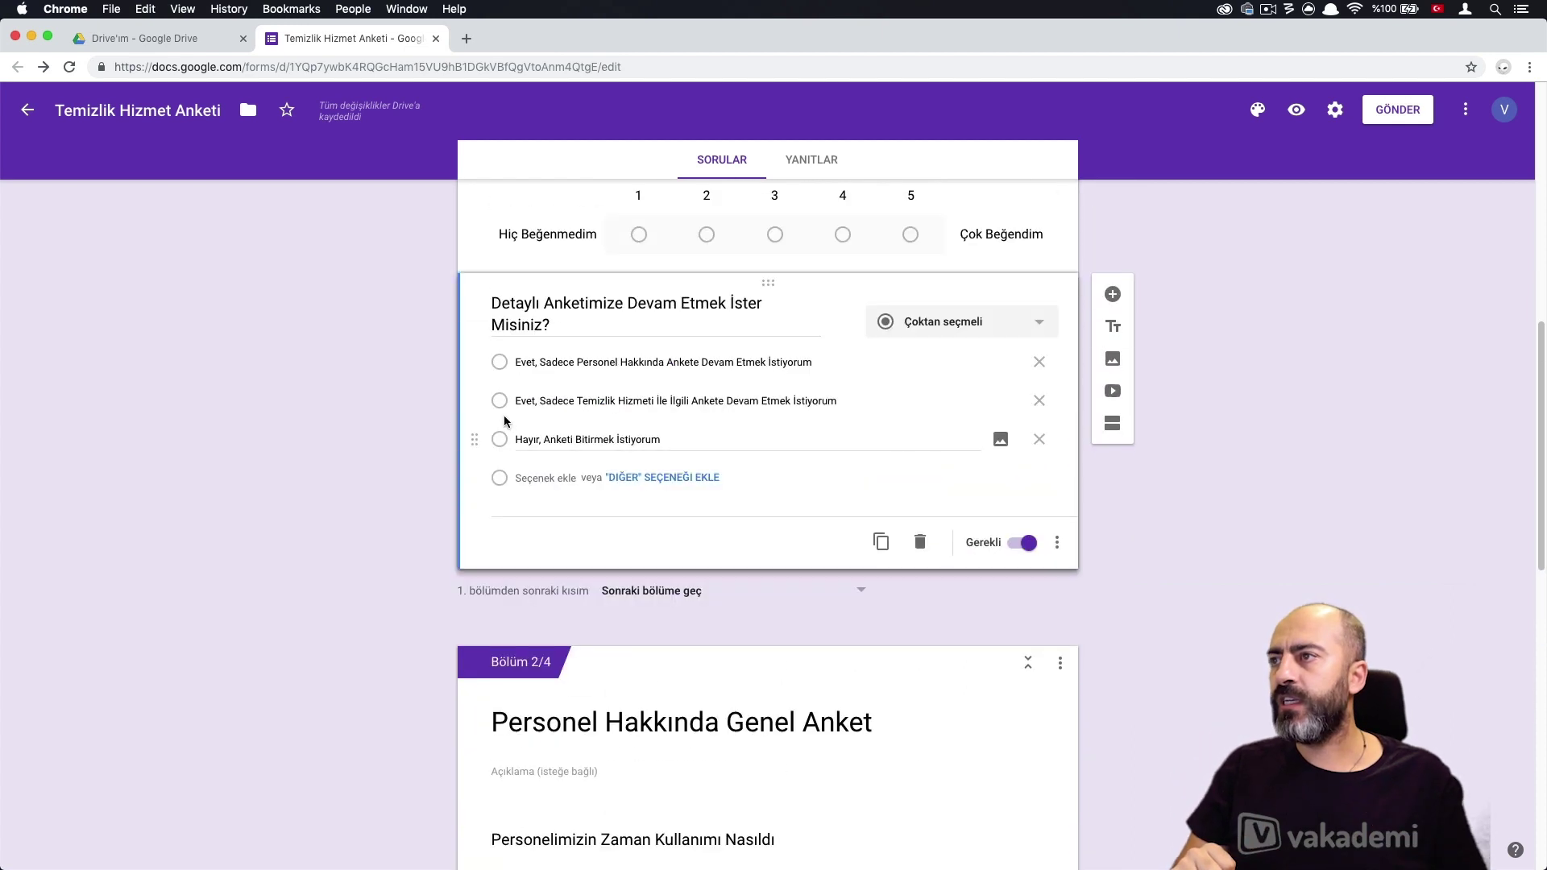
pyautogui.scroll(-8, 640, 523)
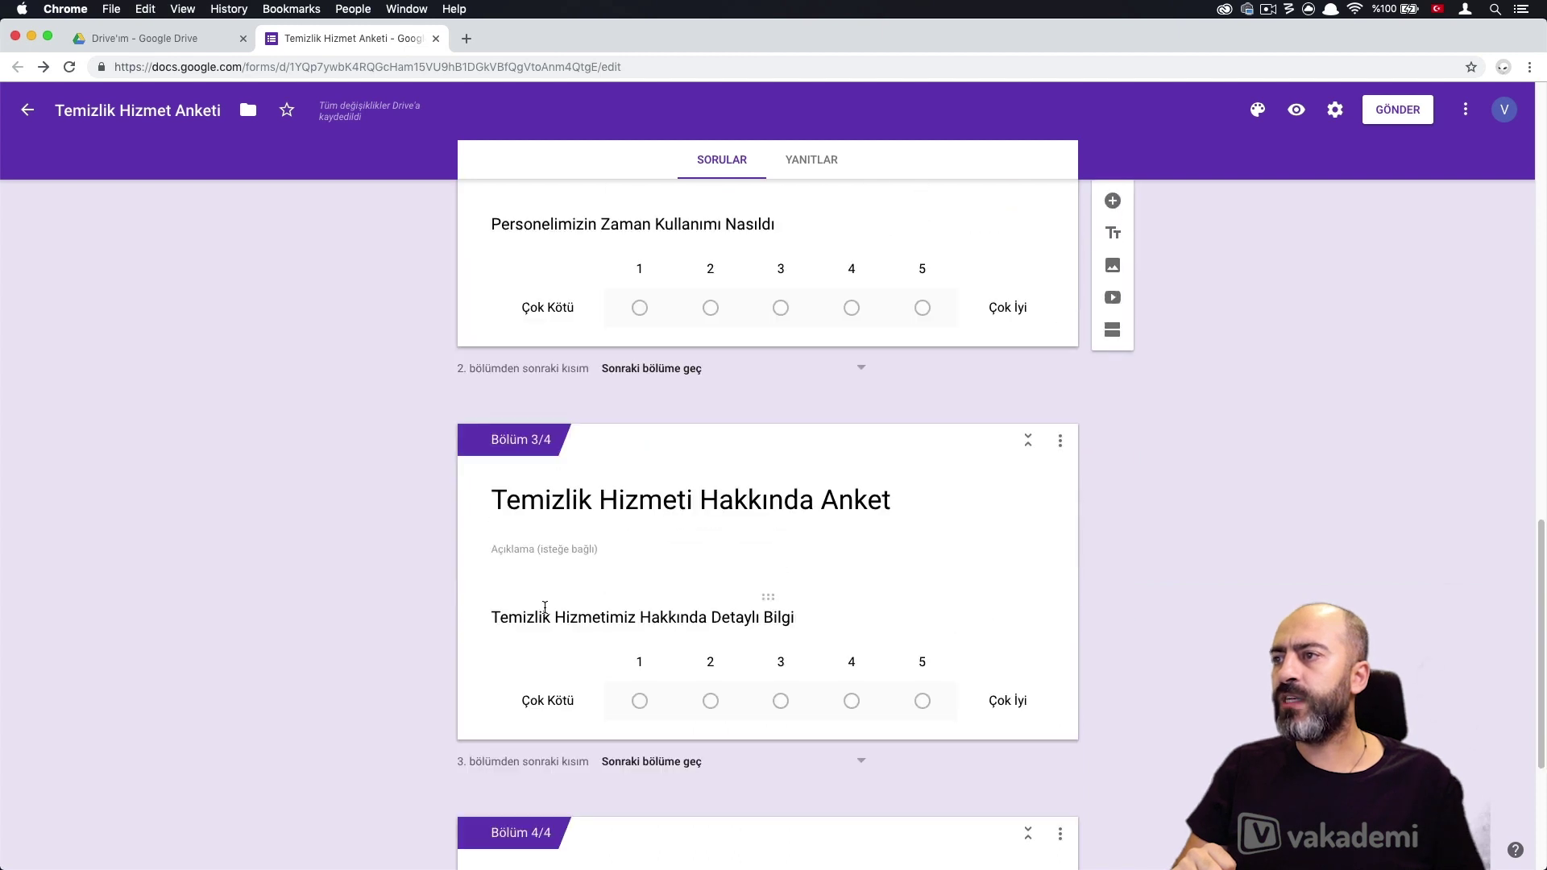
pyautogui.scroll(-1, 927, 612)
pyautogui.scroll(9, 924, 611)
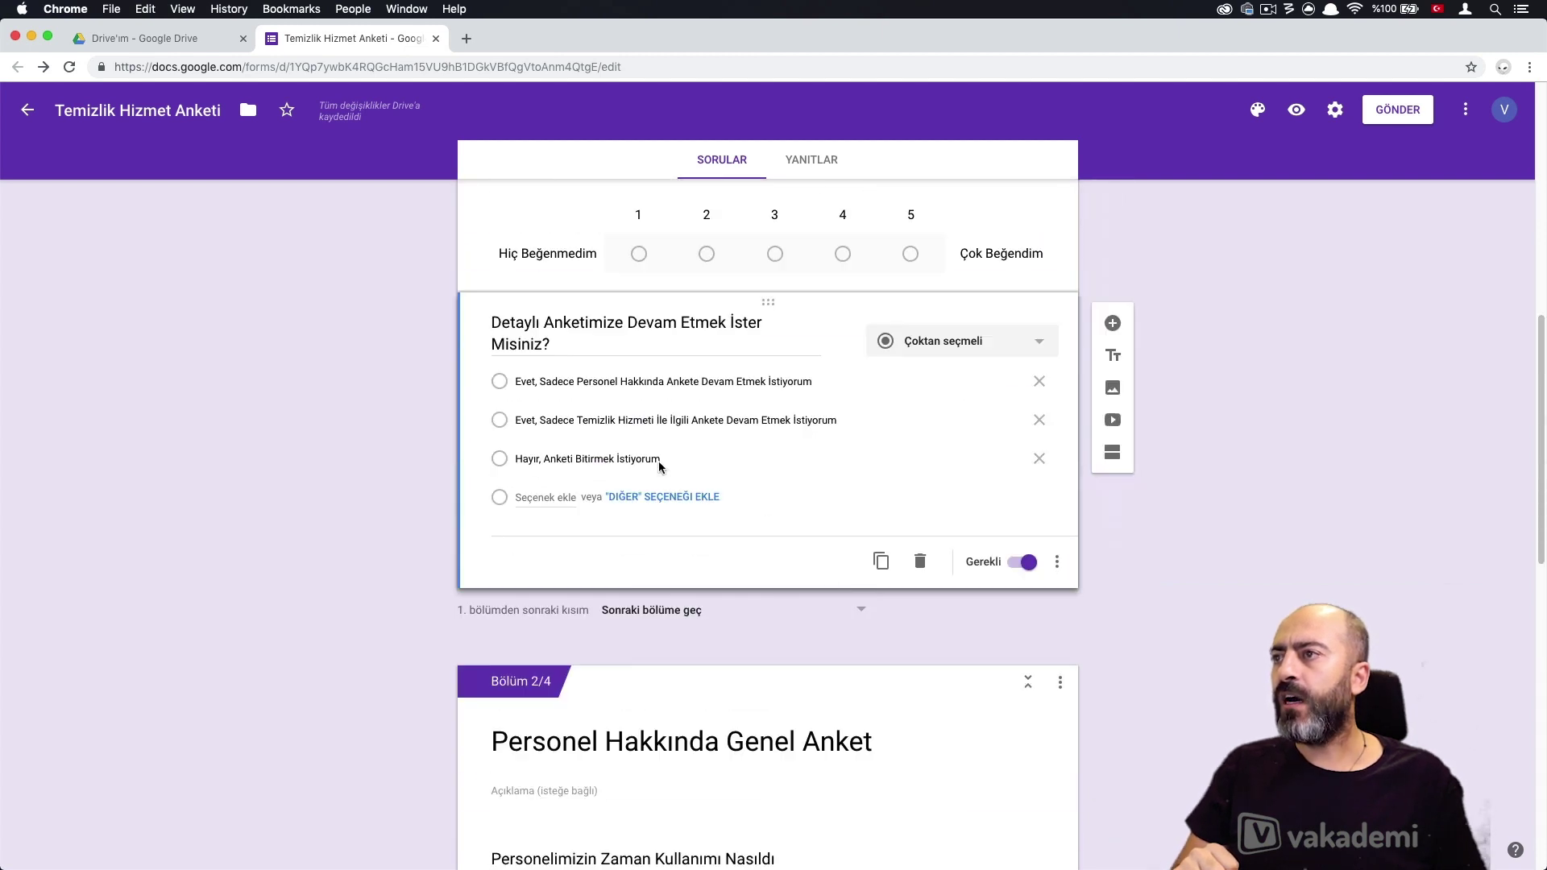
pyautogui.scroll(-11, 694, 564)
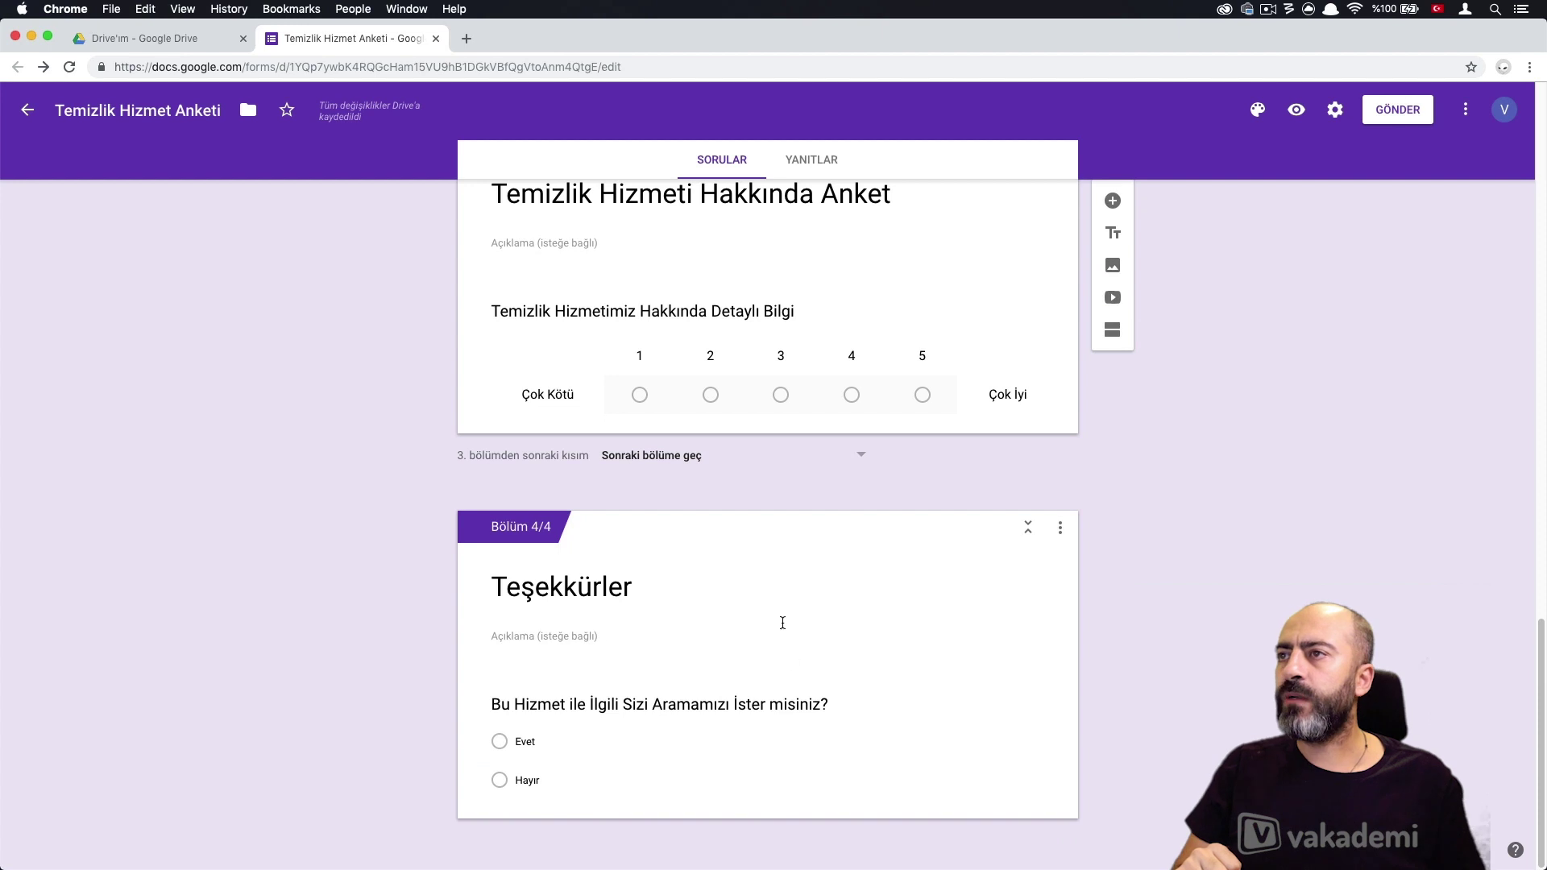
pyautogui.scroll(10, 780, 622)
pyautogui.scroll(6, 799, 600)
pyautogui.scroll(-1, 800, 598)
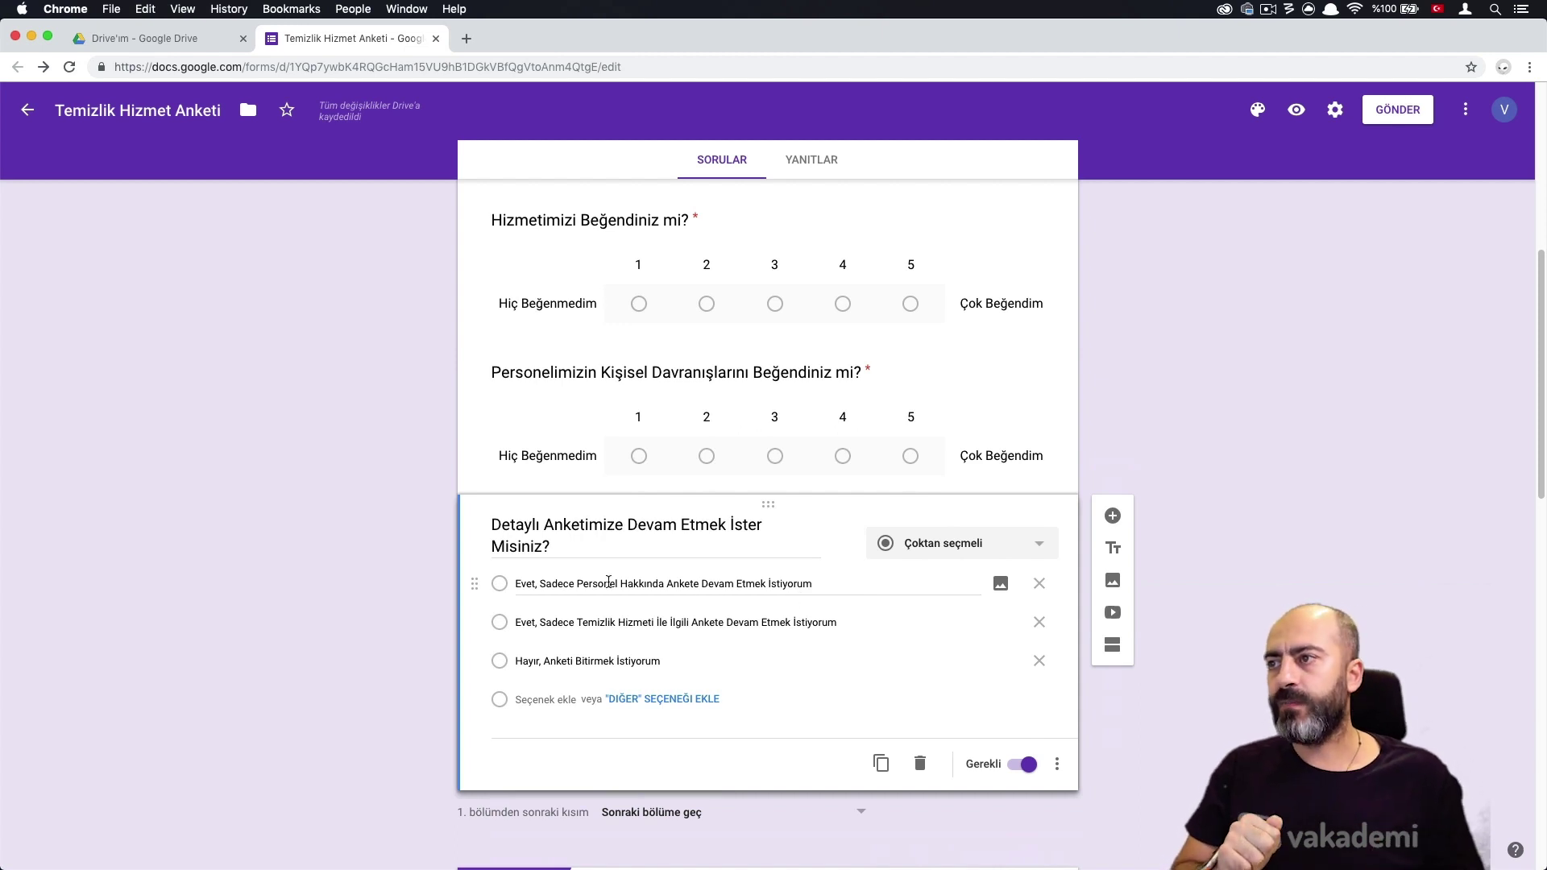
pyautogui.scroll(-1, 609, 582)
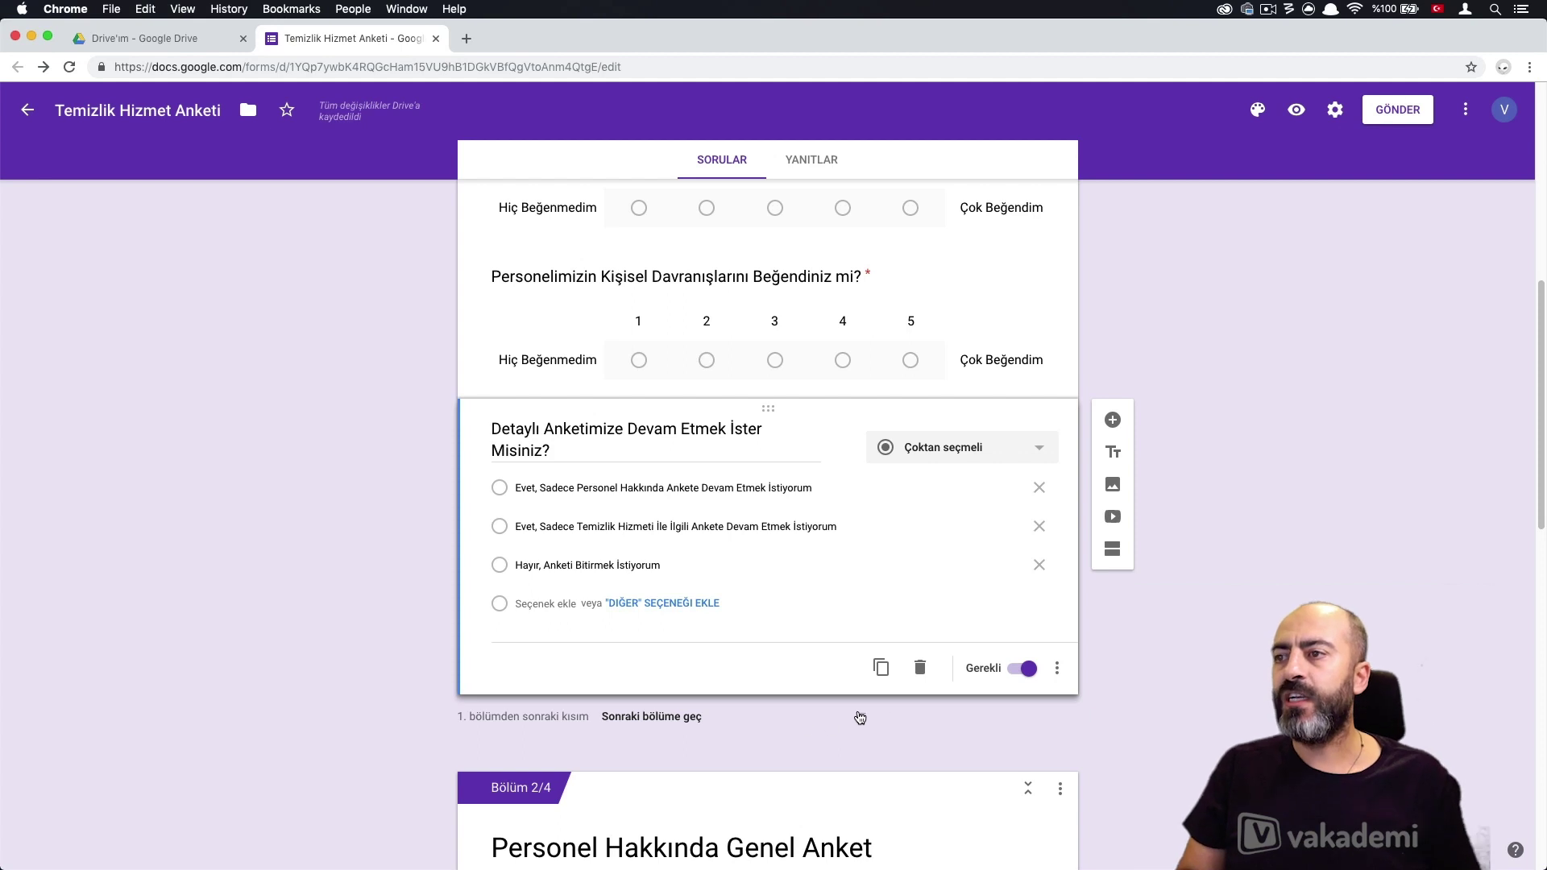
# Enable answer-based section routing for "Detaylı Anketimize Devam Etmek İster Misiniz?" and send the personnel option to section 2 (Personel Hakkında Genel Anket)
pyautogui.click(1057, 670)
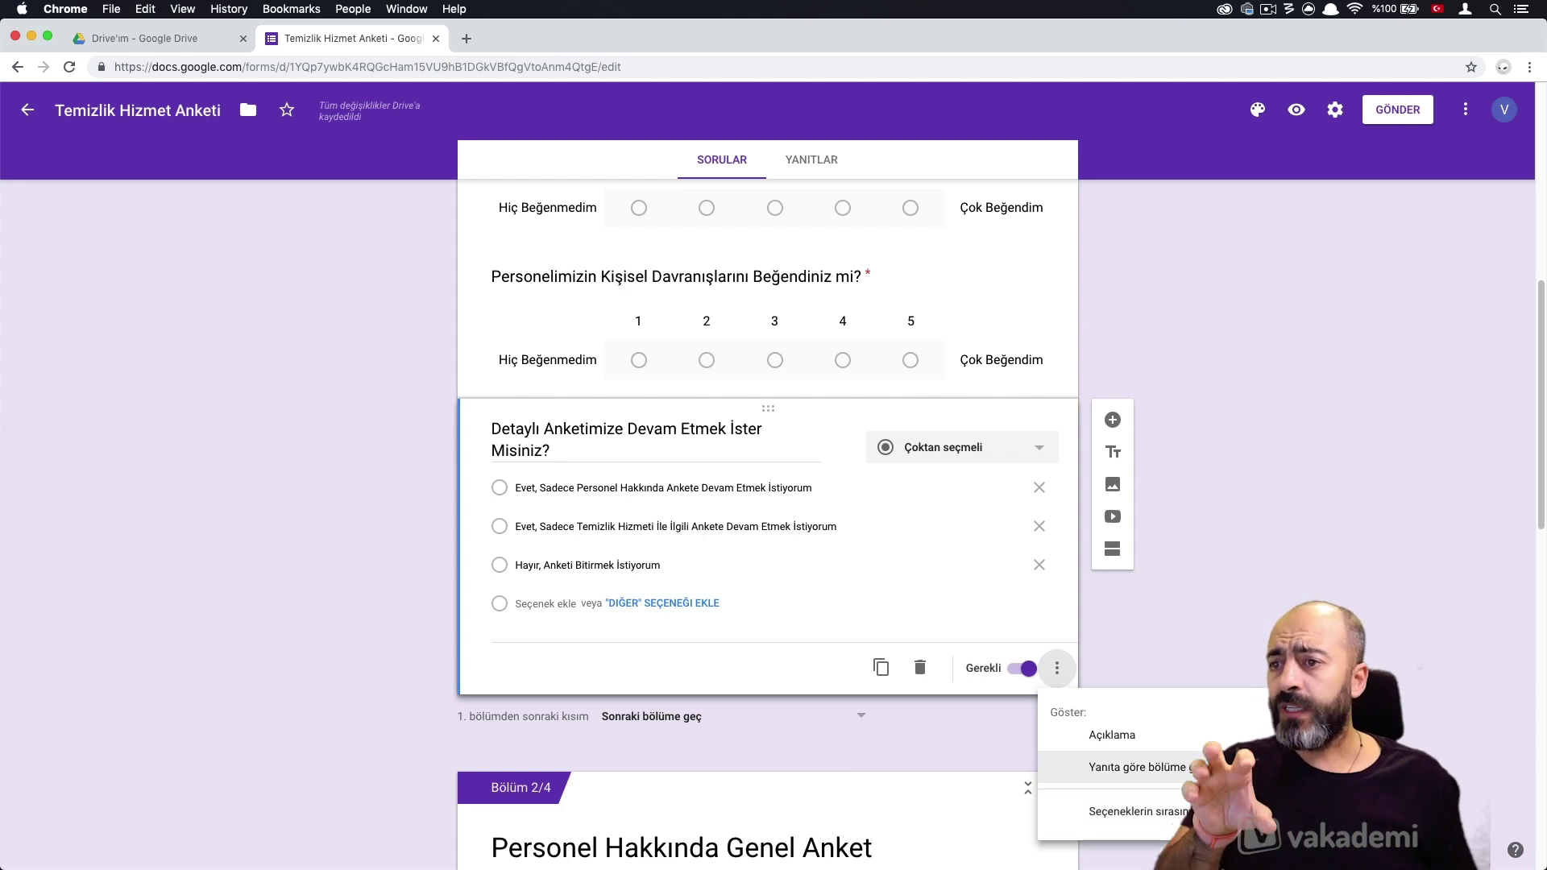
pyautogui.click(1144, 767)
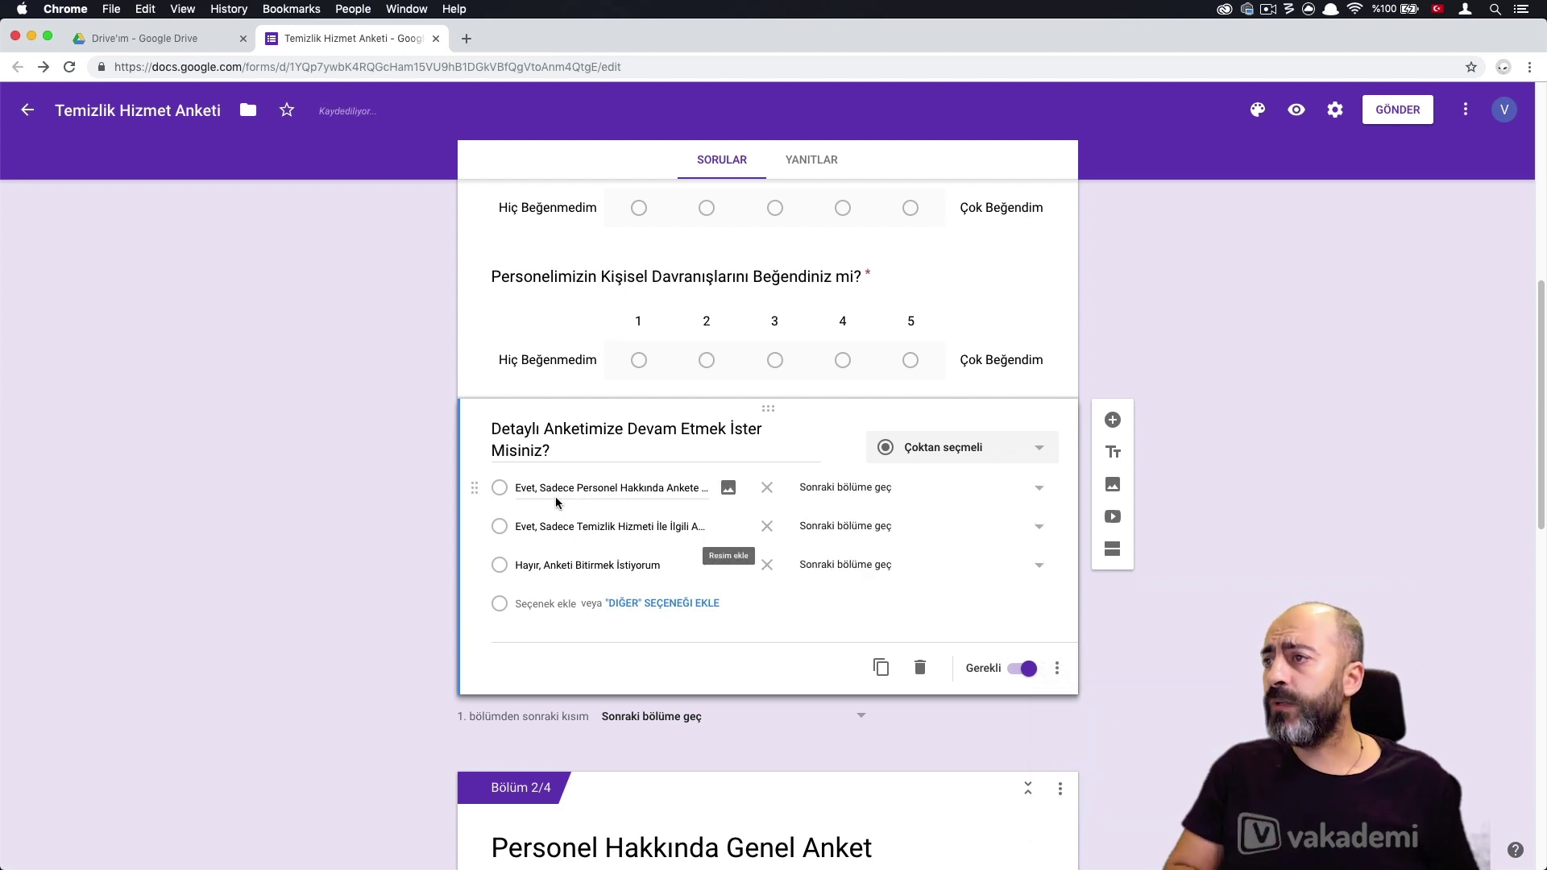
pyautogui.click(886, 489)
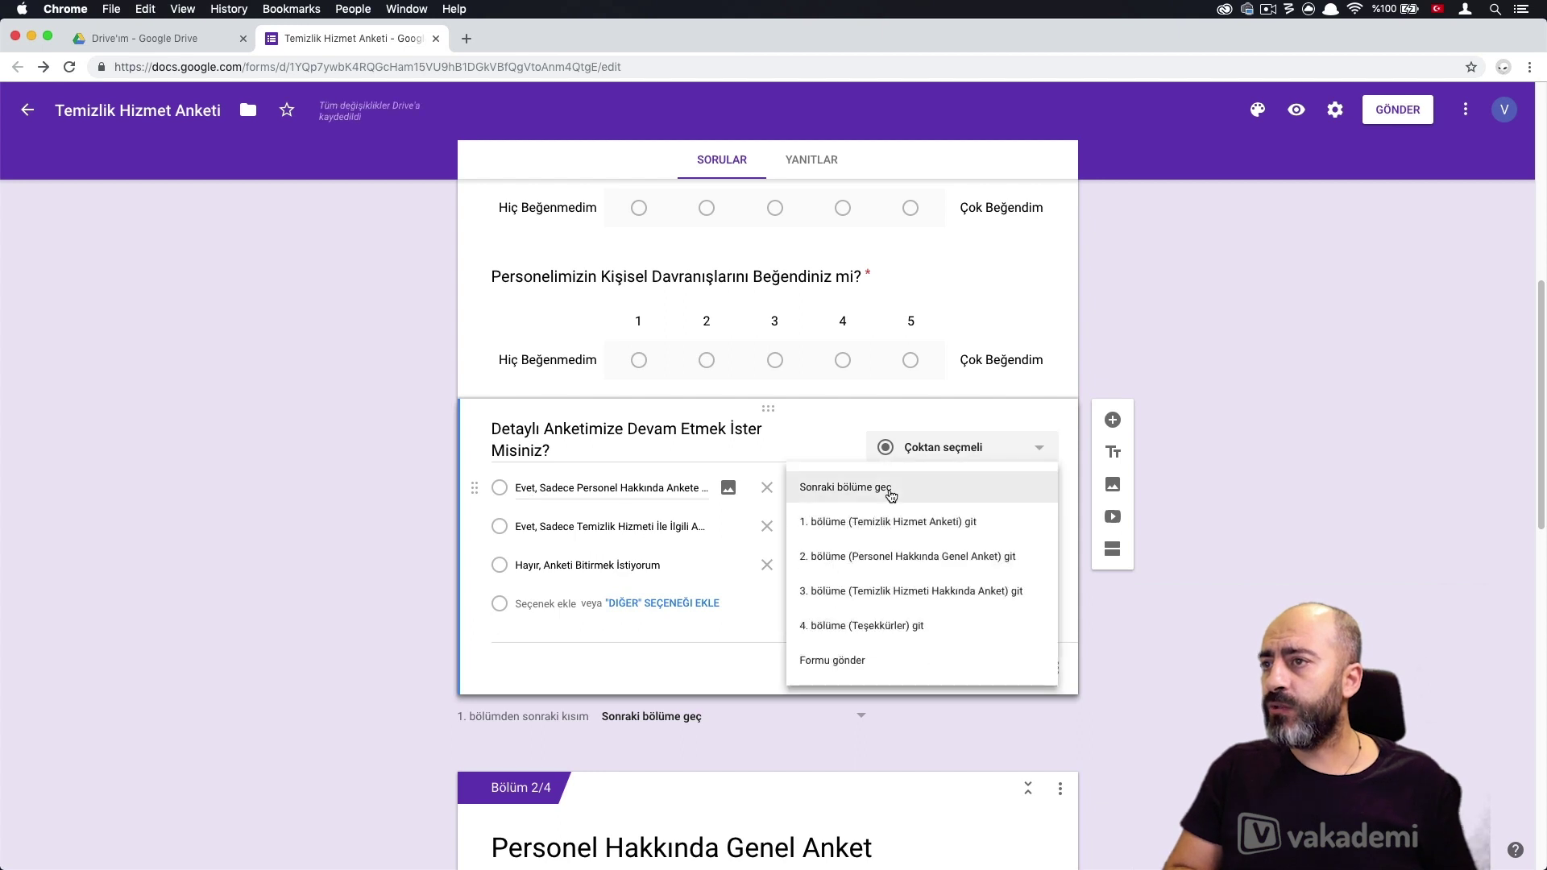
pyautogui.click(980, 568)
# Route the cleaning-service option to section 3 (Temizlik Hizmeti Hakkında Anket) and "Hayır, Anketi Bitirmek İstiyorum" to section 4 (Teşekkürler)
pyautogui.click(927, 526)
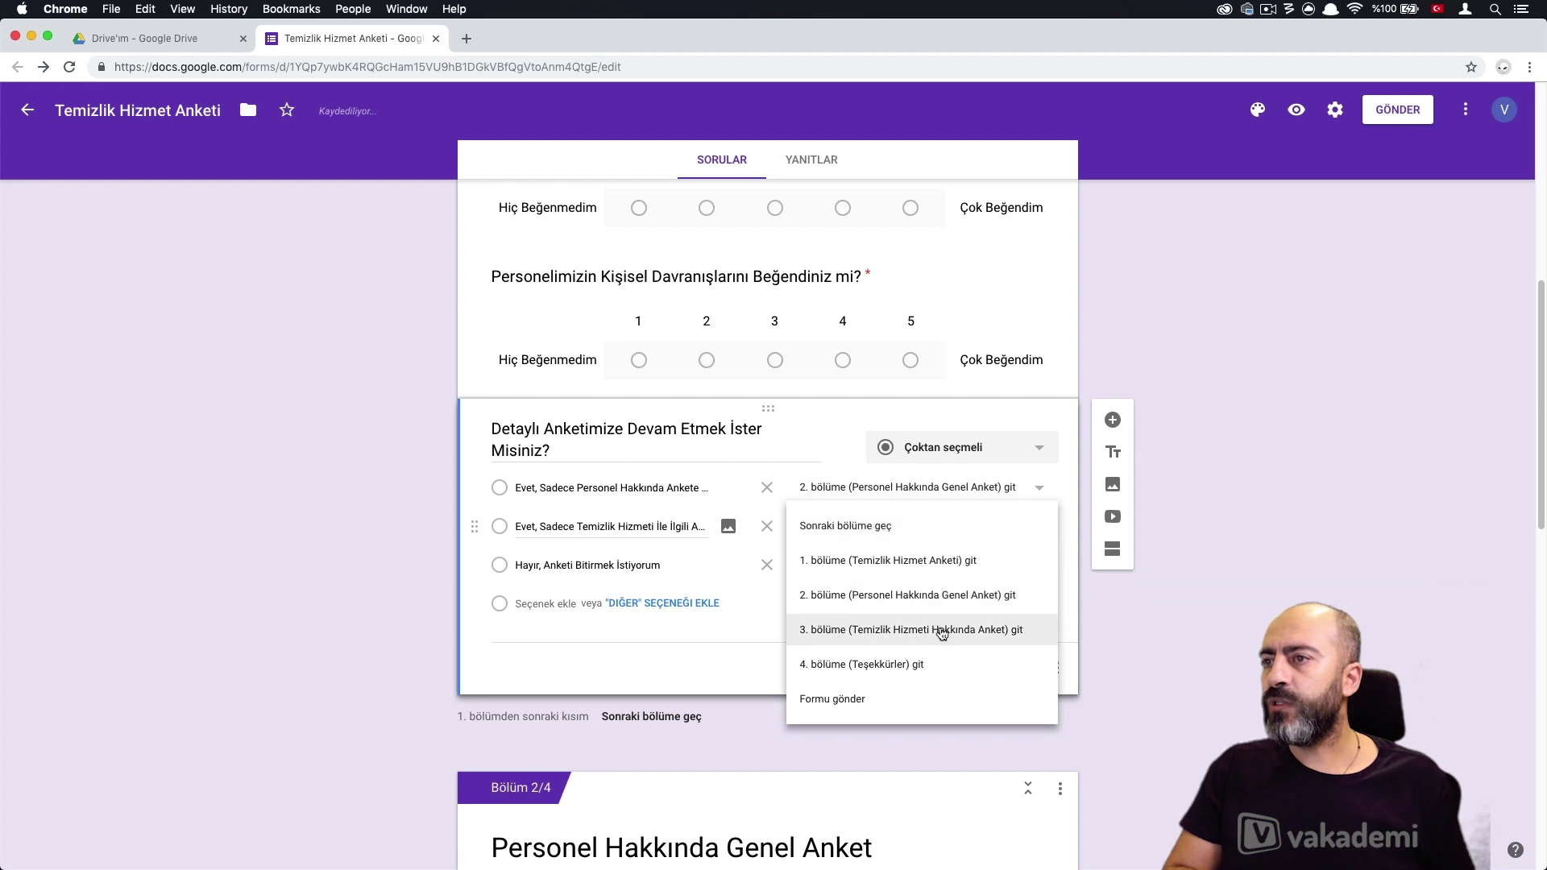
pyautogui.click(971, 631)
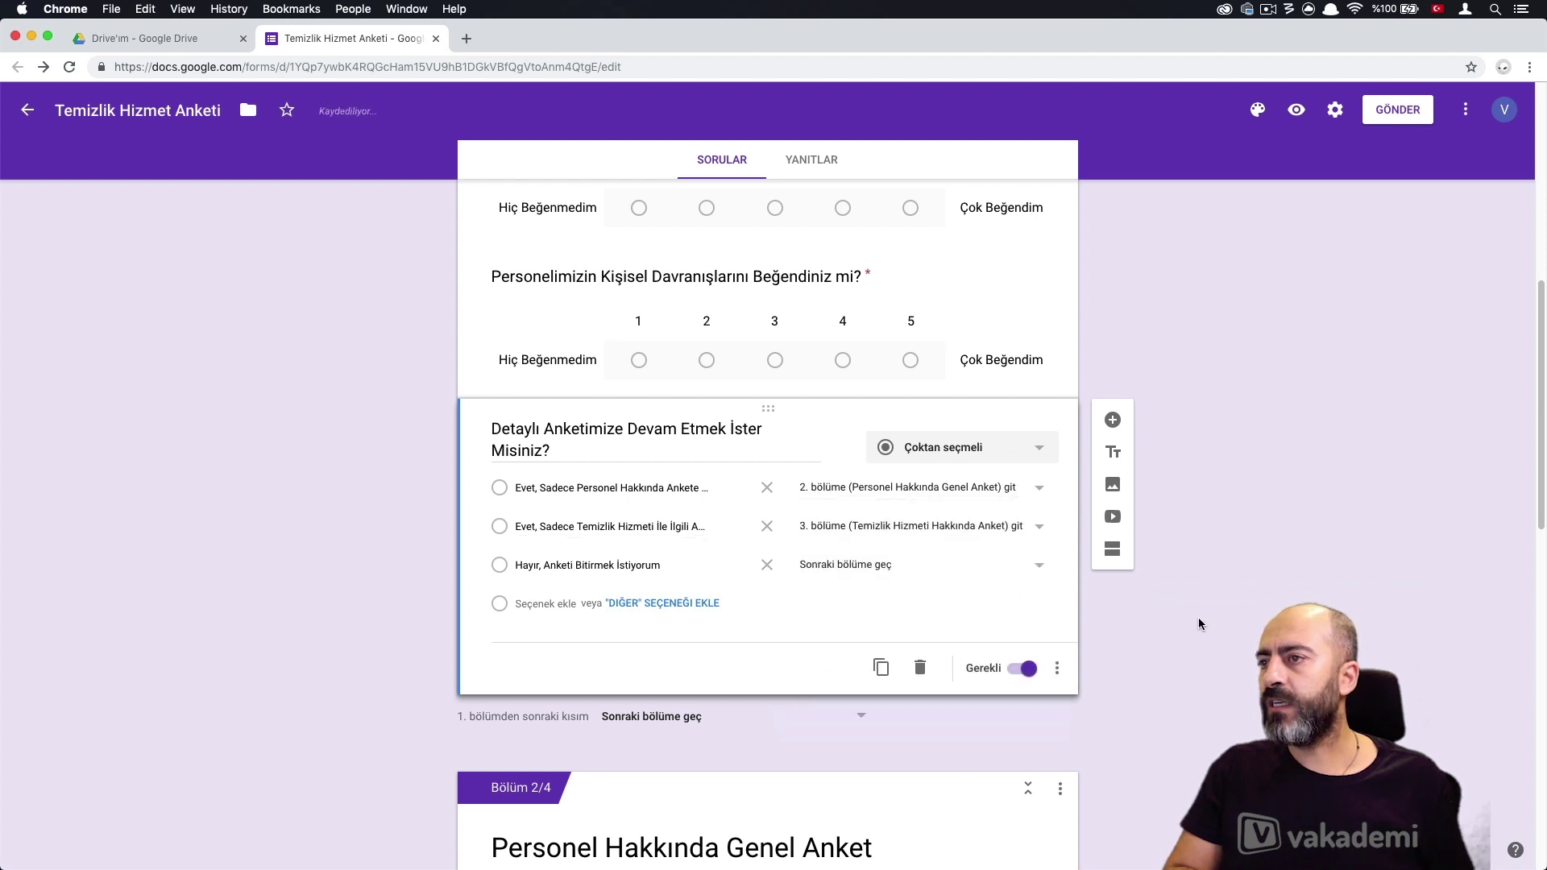
pyautogui.click(970, 571)
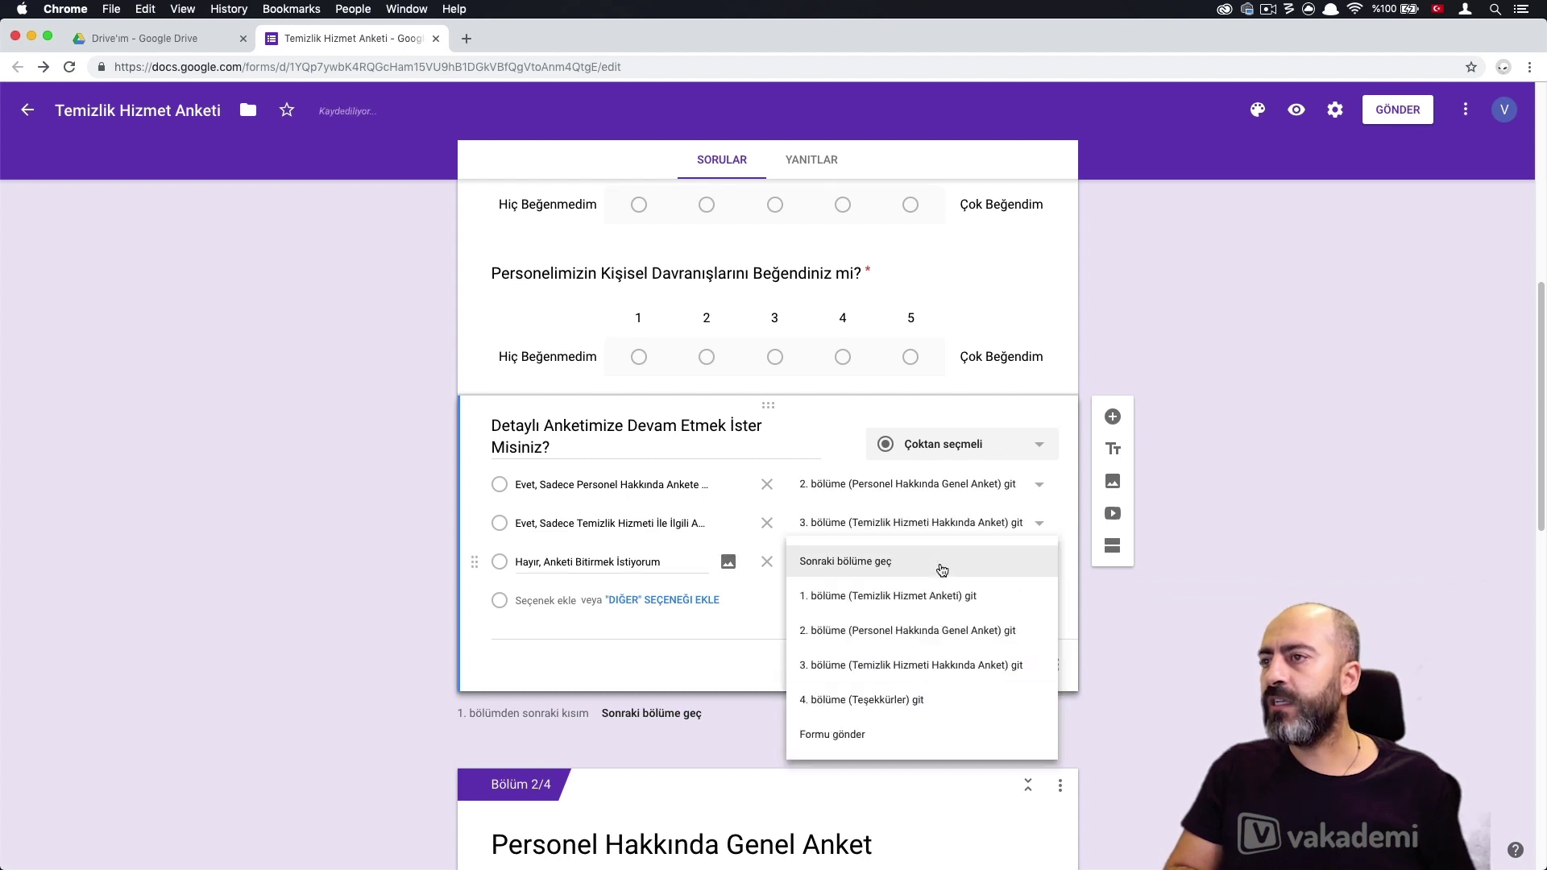
pyautogui.click(938, 707)
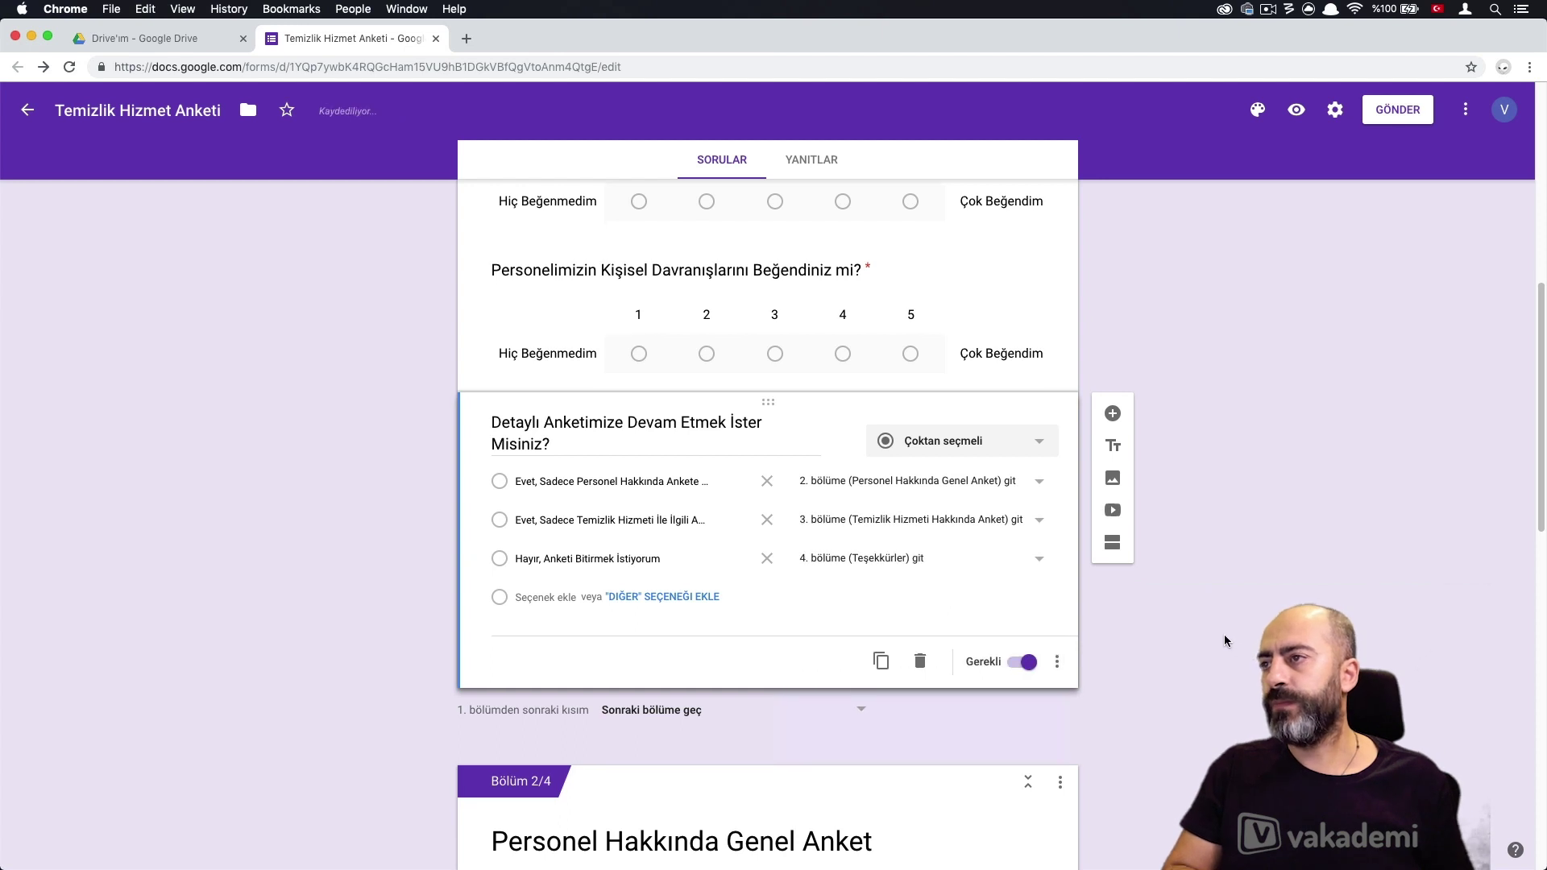
# Send respondents from section 2 to section 3 (Temizlik Hizmeti Hakkında Anket) and from section 3 to section 4 (Teşekkürler)
pyautogui.scroll(-2, 1224, 635)
pyautogui.scroll(-3, 1201, 627)
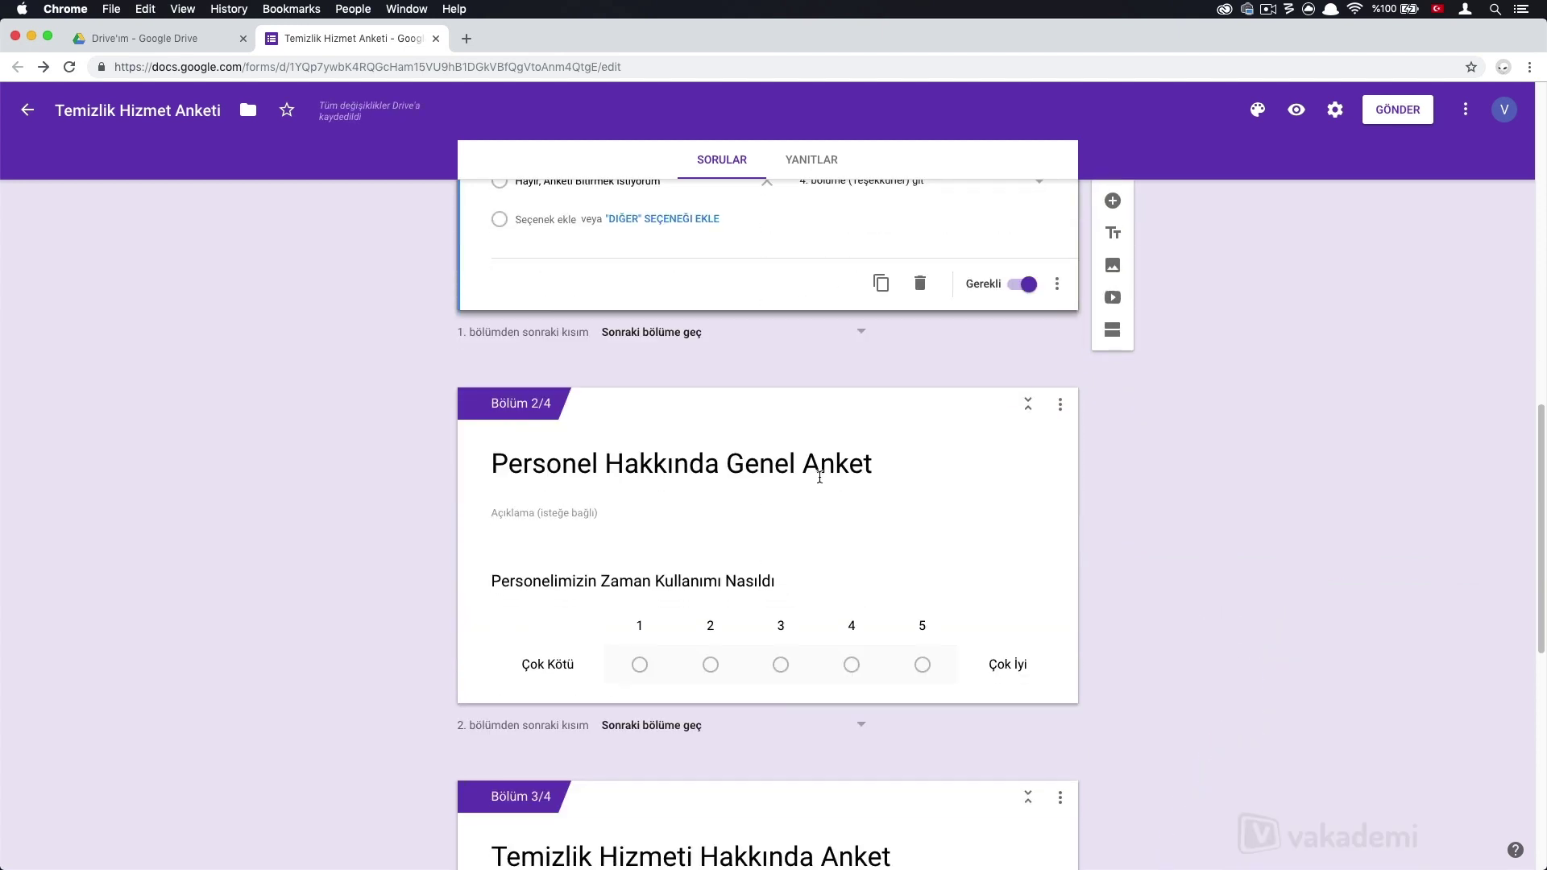
pyautogui.click(675, 743)
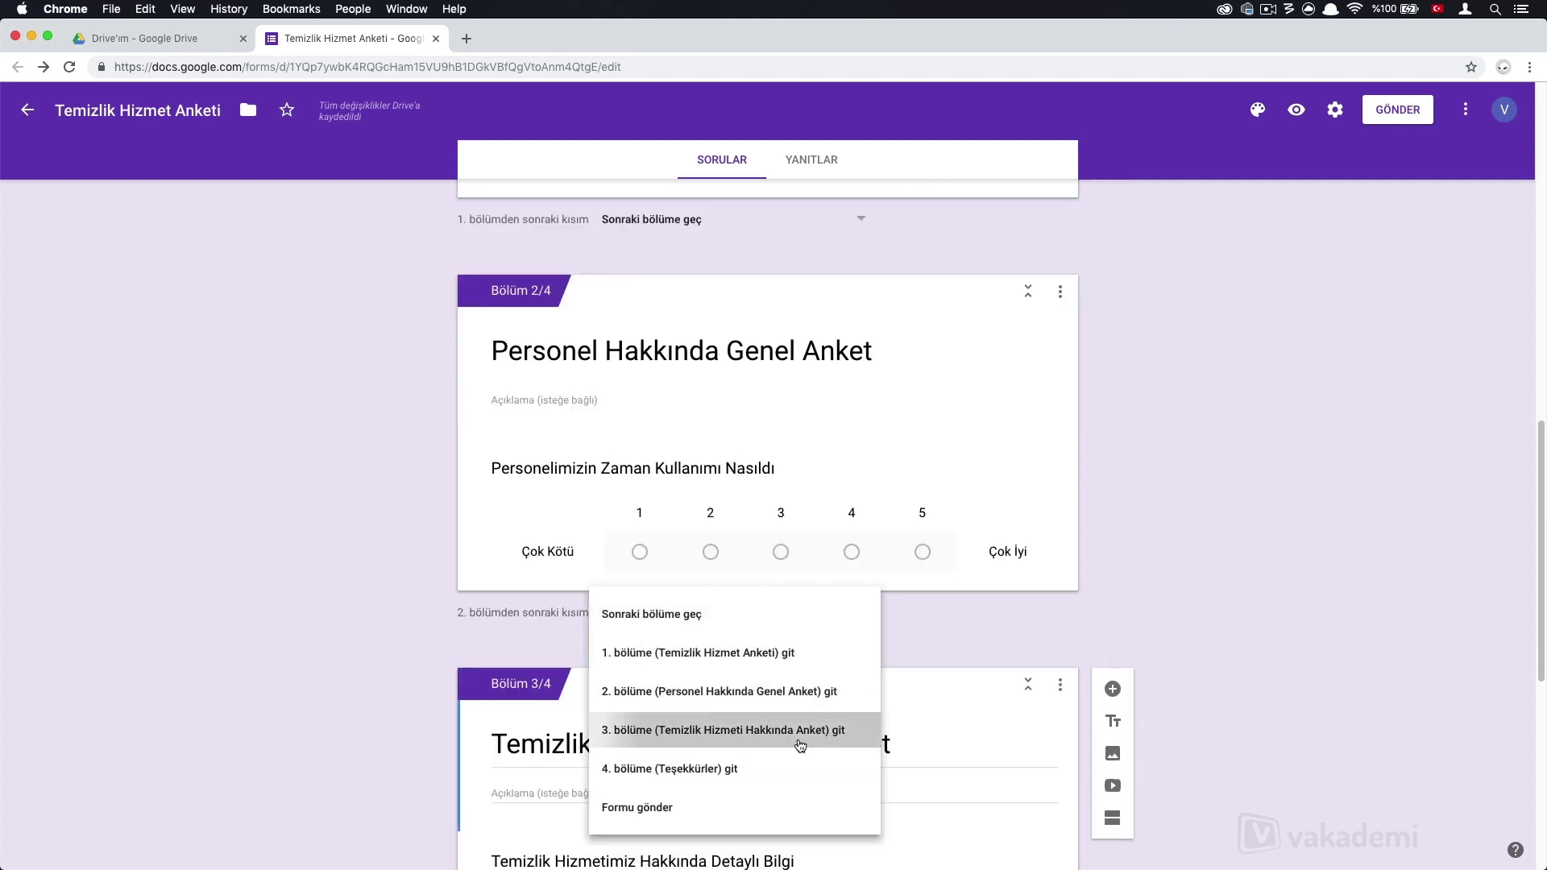
pyautogui.click(838, 730)
pyautogui.scroll(-3, 1206, 668)
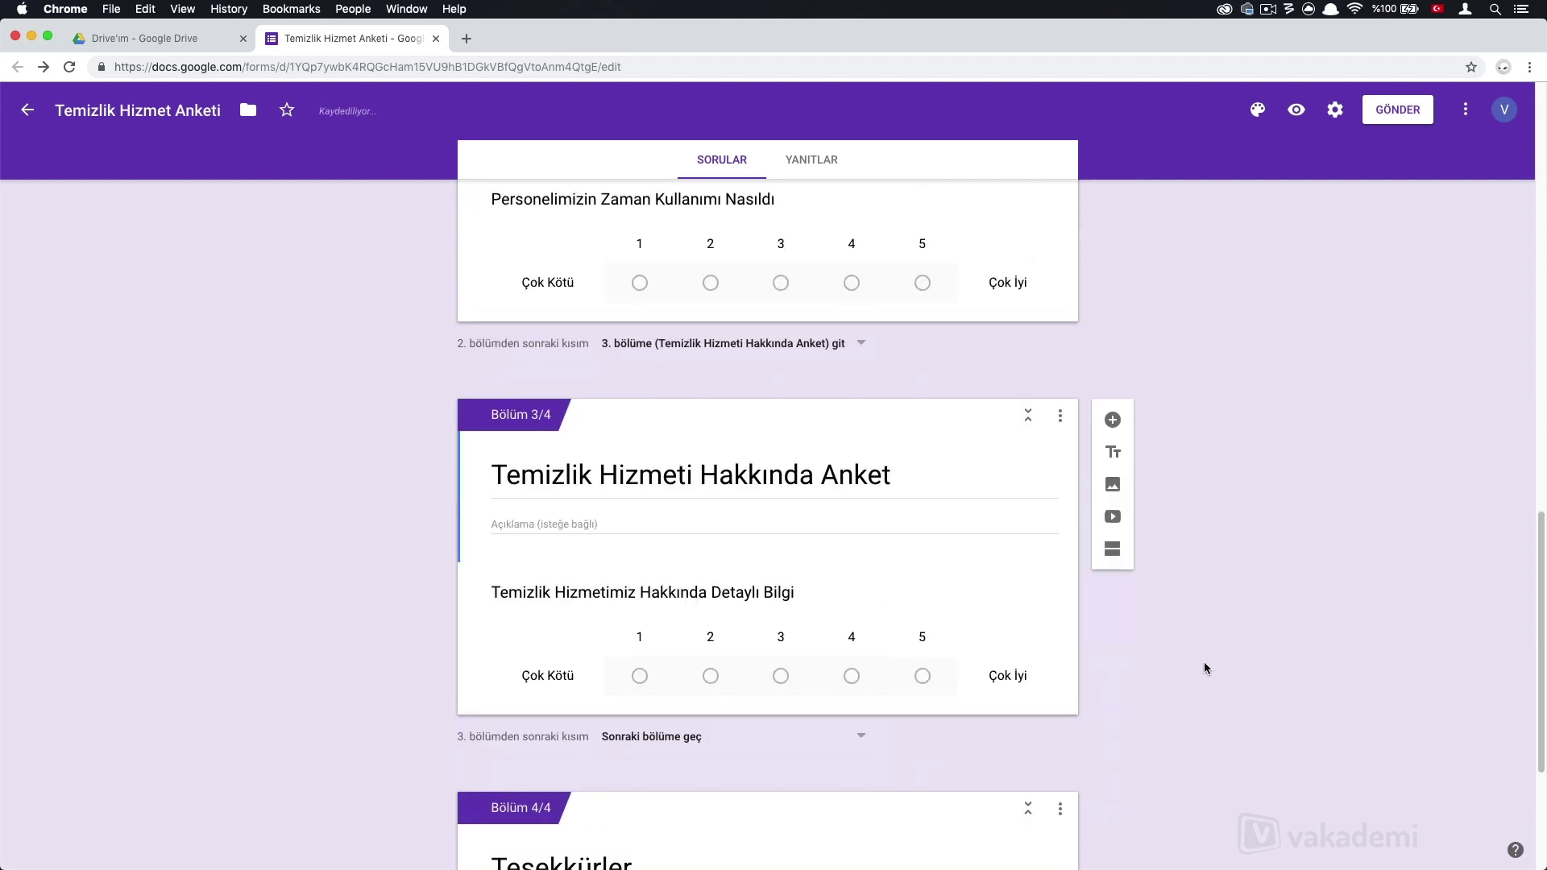
pyautogui.click(677, 743)
pyautogui.click(735, 774)
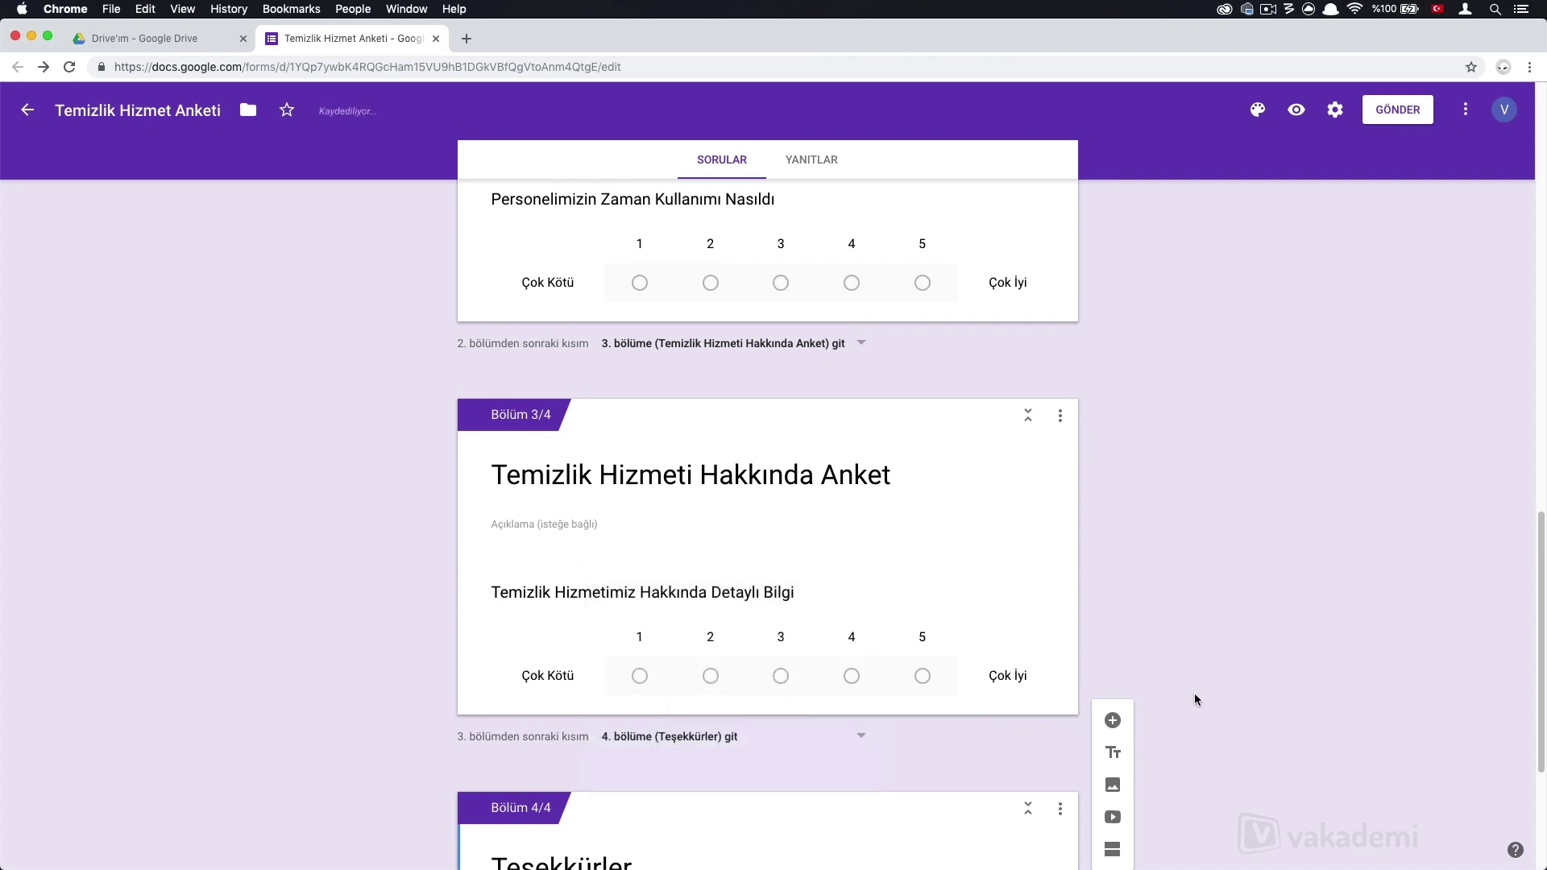
# Set section 1 to continue to section 2 (Personel Hakkında Genel Anket)
pyautogui.scroll(-3, 1196, 693)
pyautogui.scroll(3, 1196, 693)
pyautogui.scroll(2, 1195, 689)
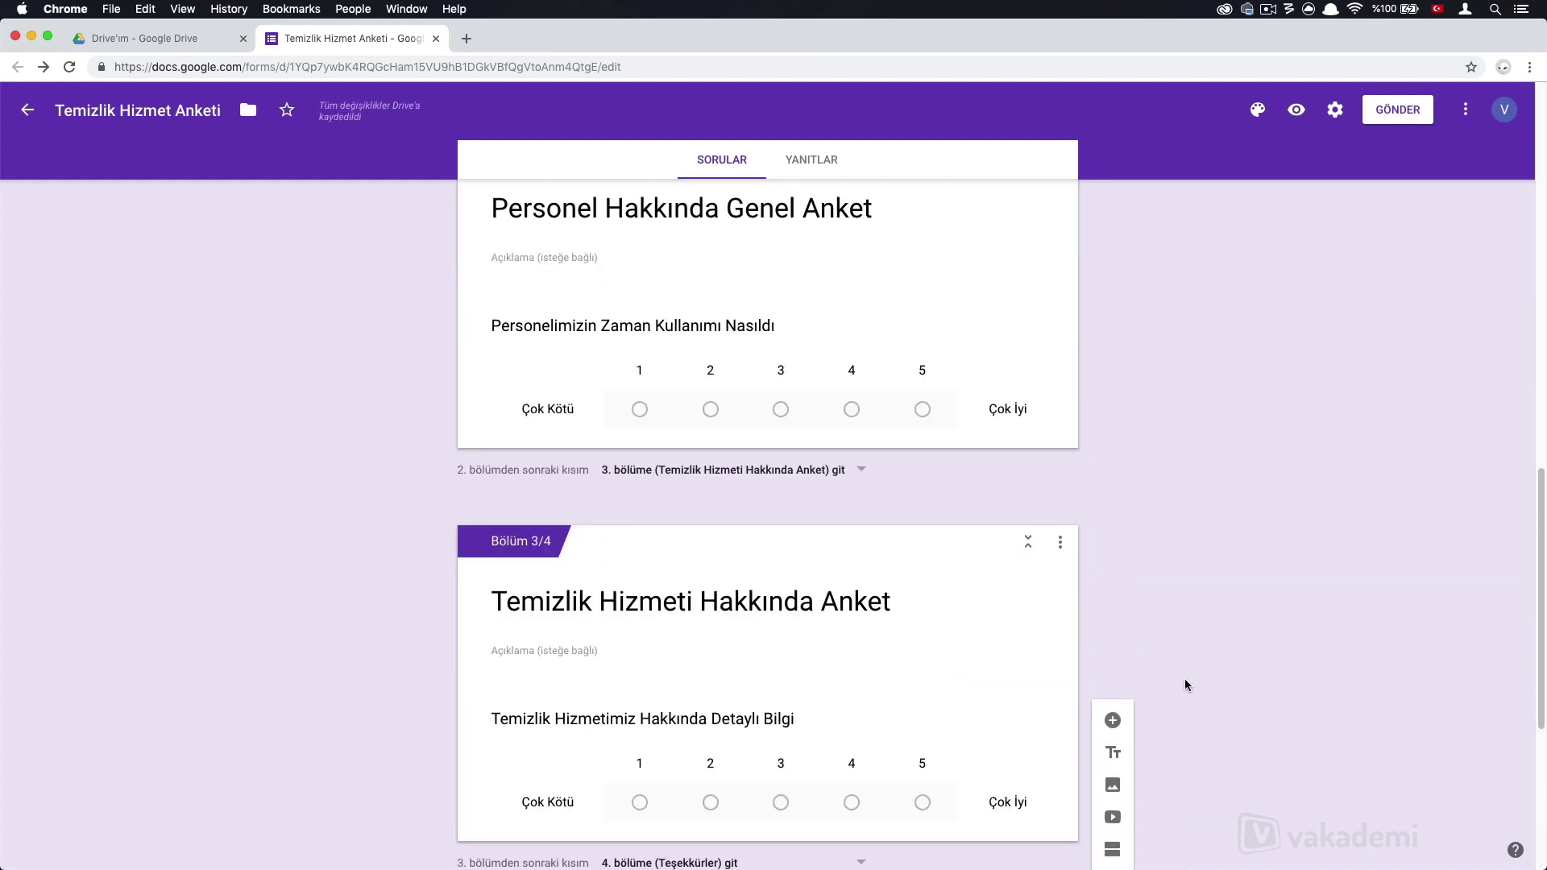
pyautogui.scroll(3, 1180, 677)
pyautogui.scroll(3, 1152, 665)
pyautogui.click(729, 574)
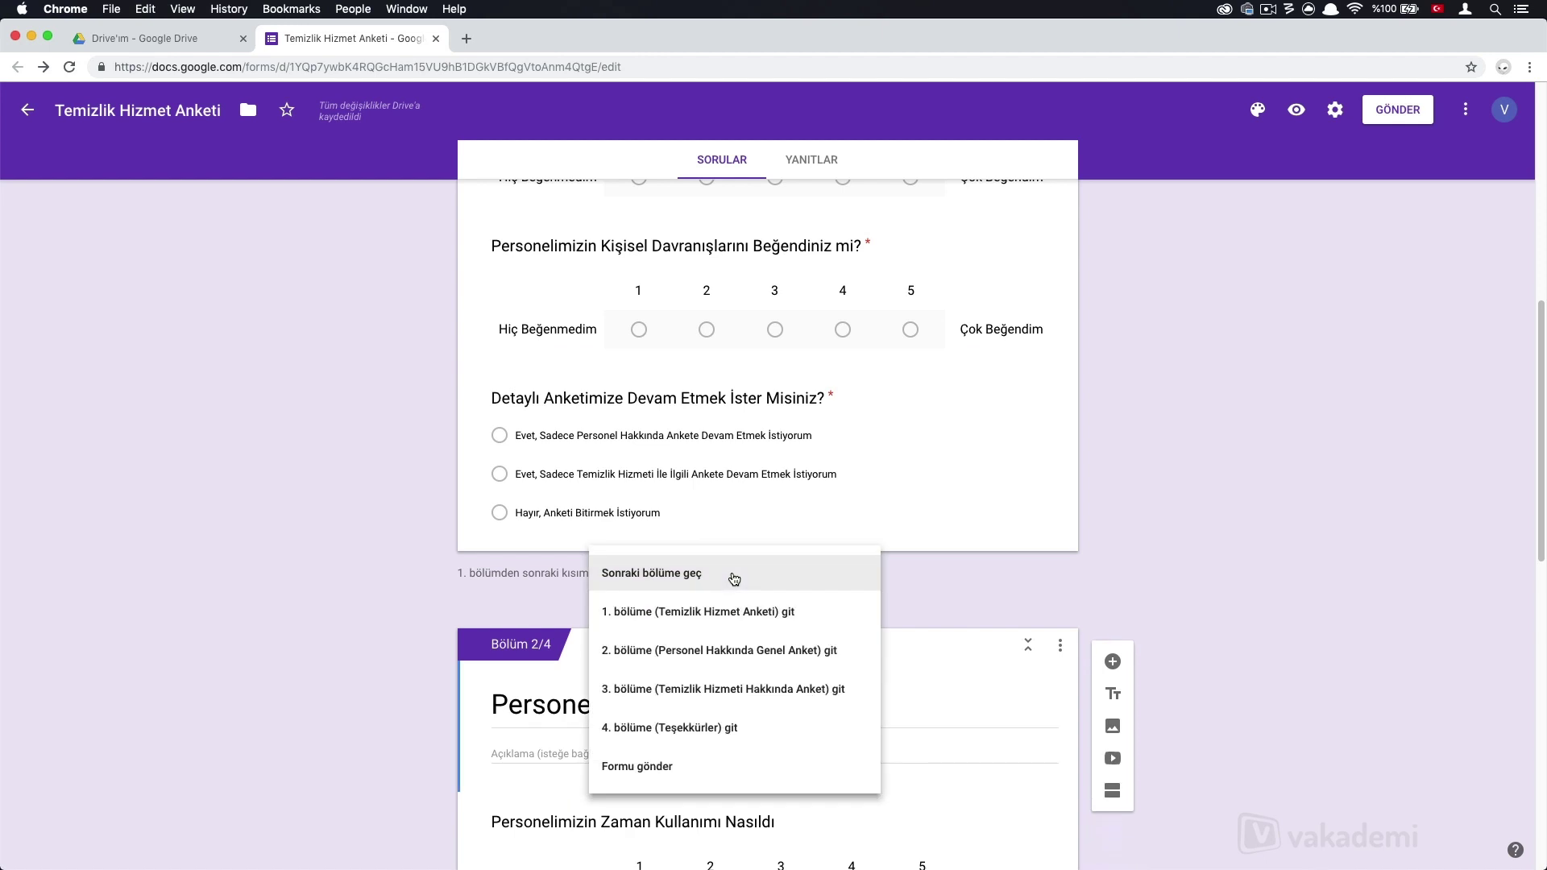
pyautogui.click(757, 649)
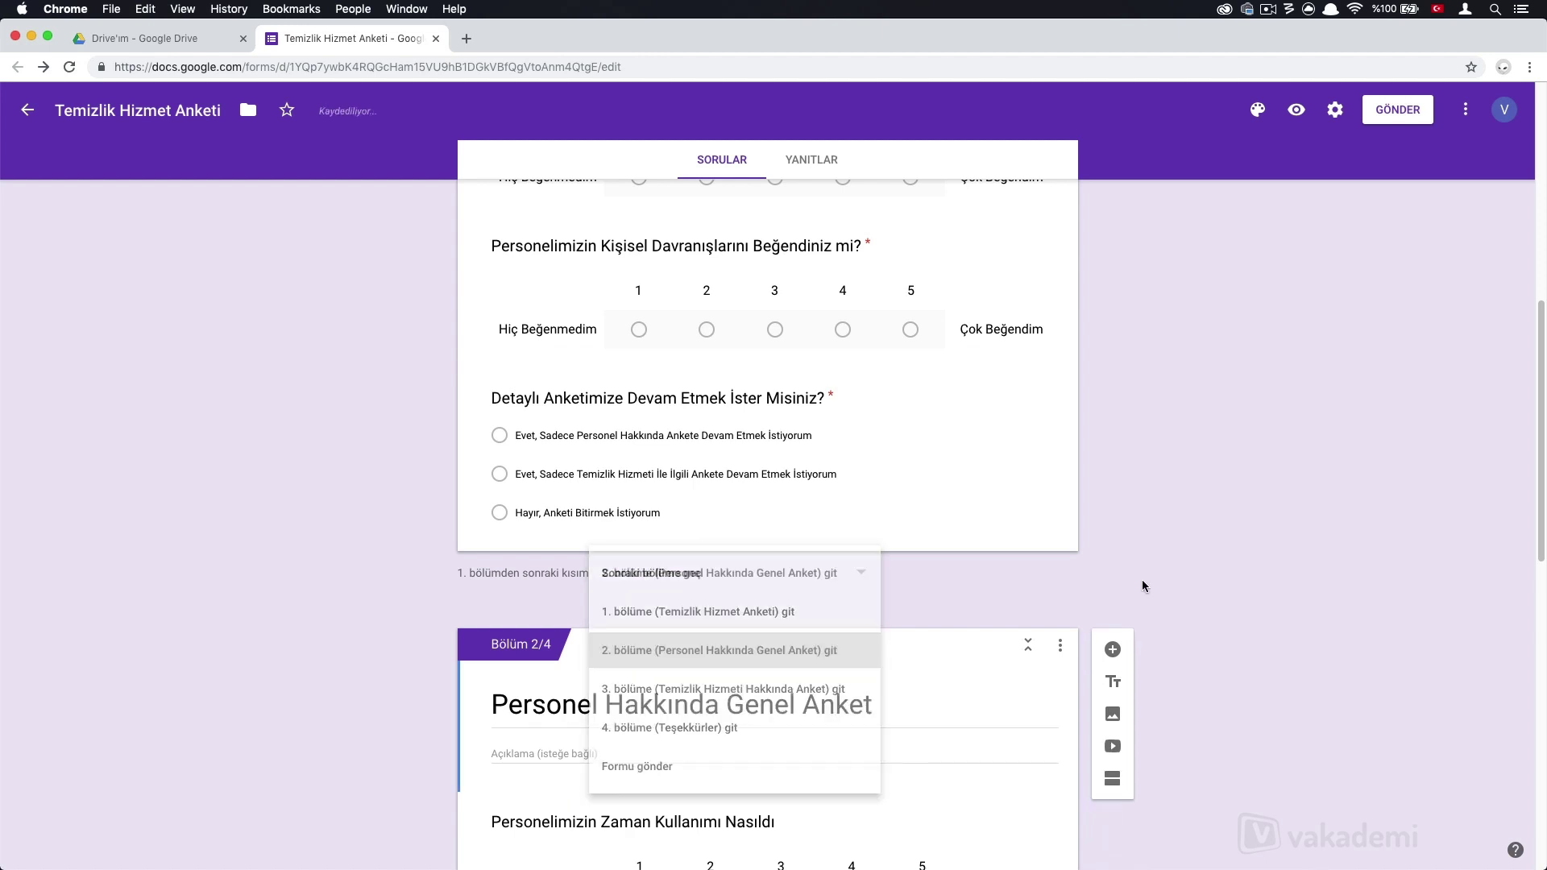
# Review all four sections from start to end, including the answer routing of "Detaylı Anketimize Devam Etmek İster Misiniz?"
pyautogui.scroll(-3, 1215, 577)
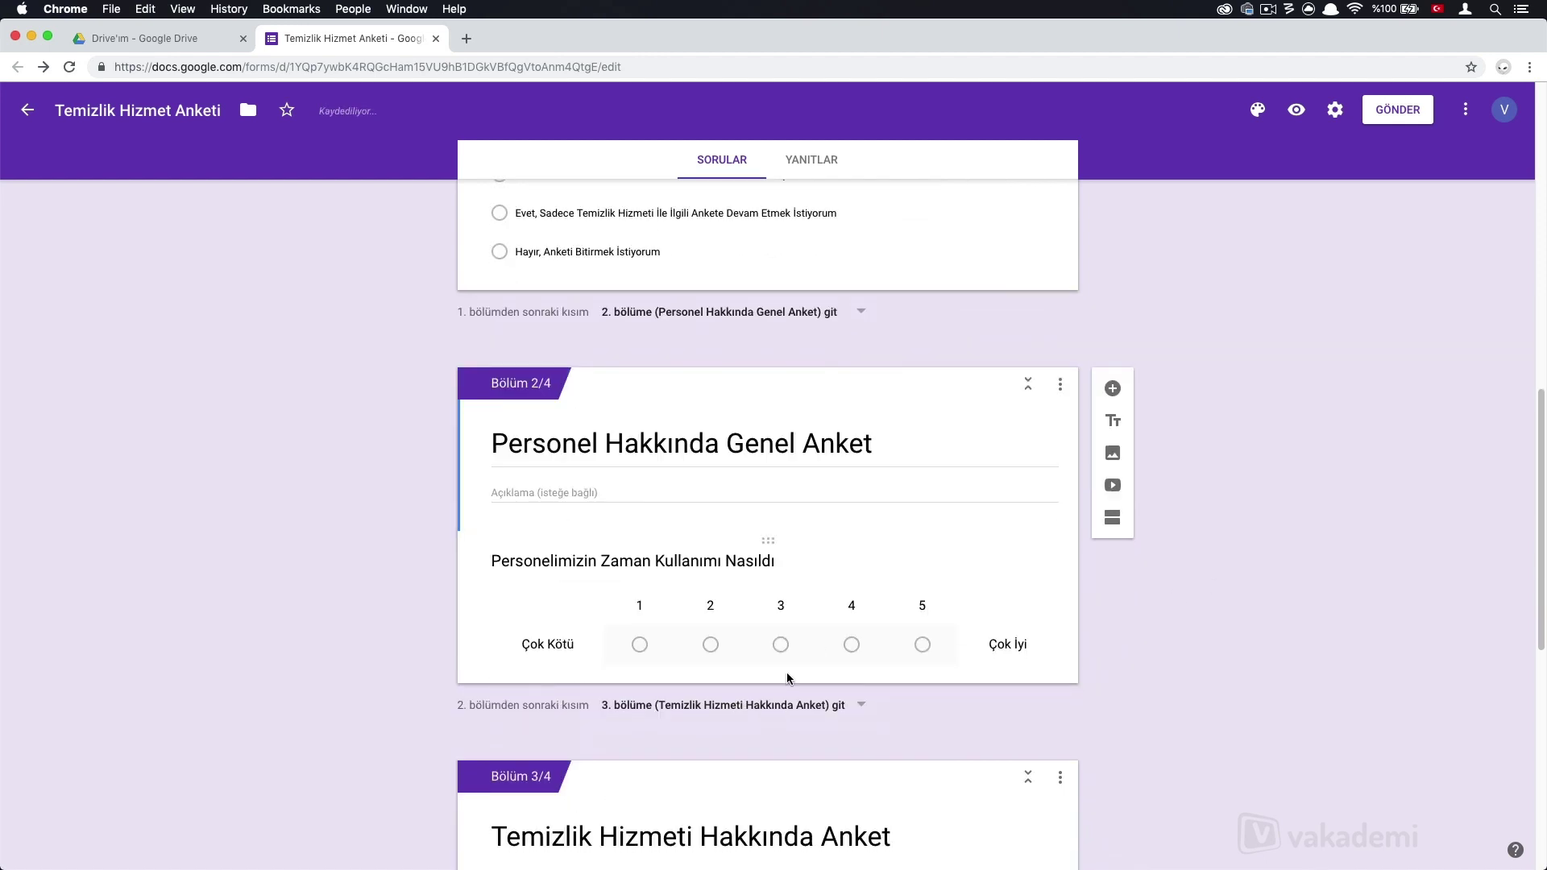
pyautogui.scroll(-4, 788, 679)
pyautogui.scroll(-4, 667, 798)
pyautogui.scroll(7, 718, 743)
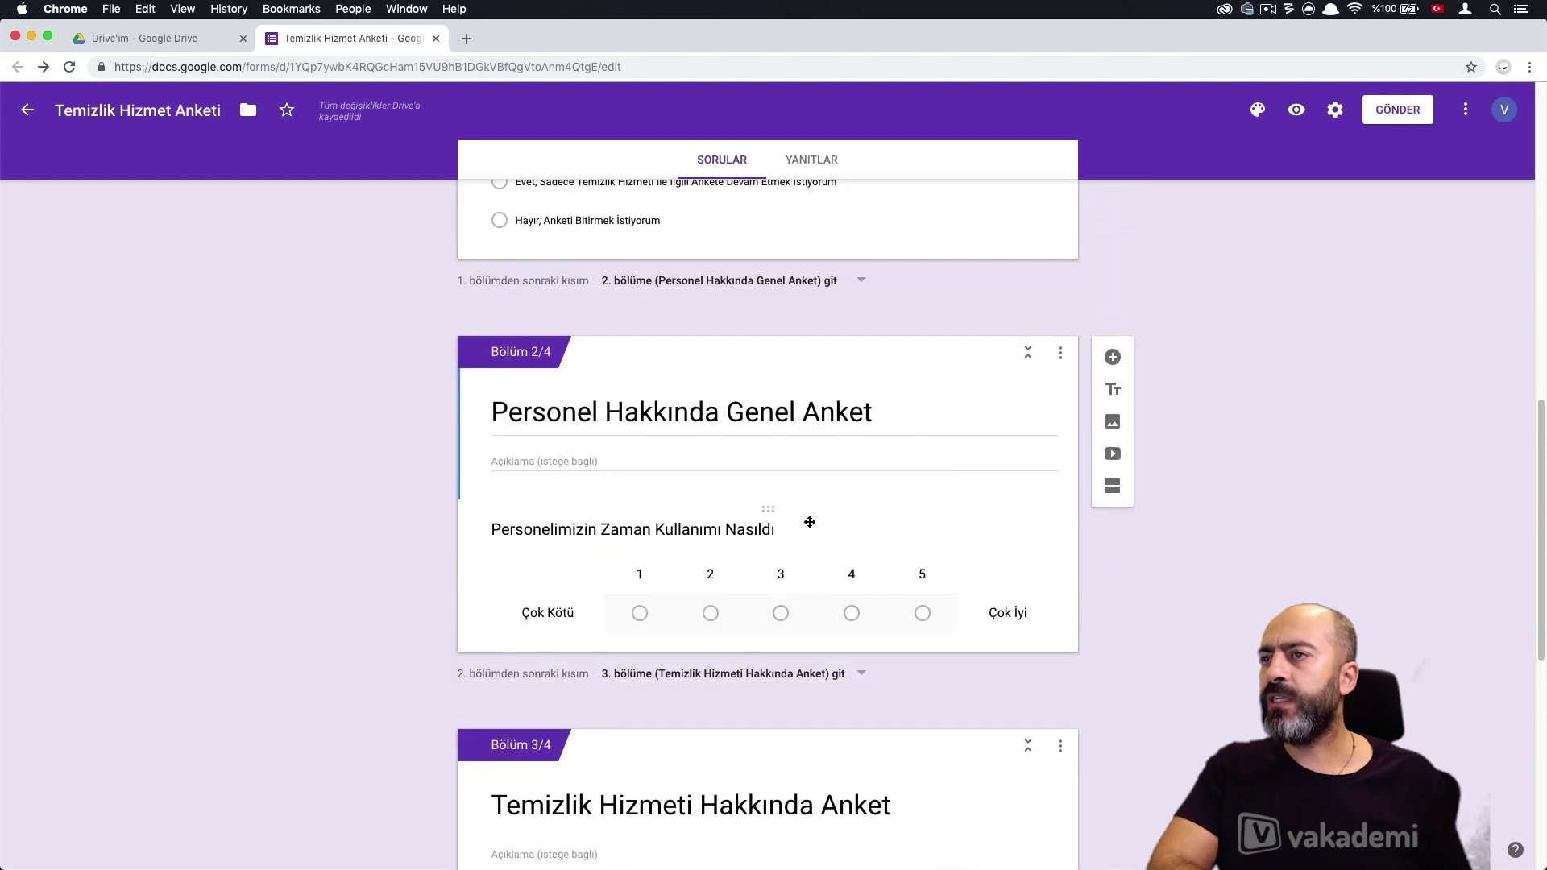
pyautogui.scroll(4, 867, 446)
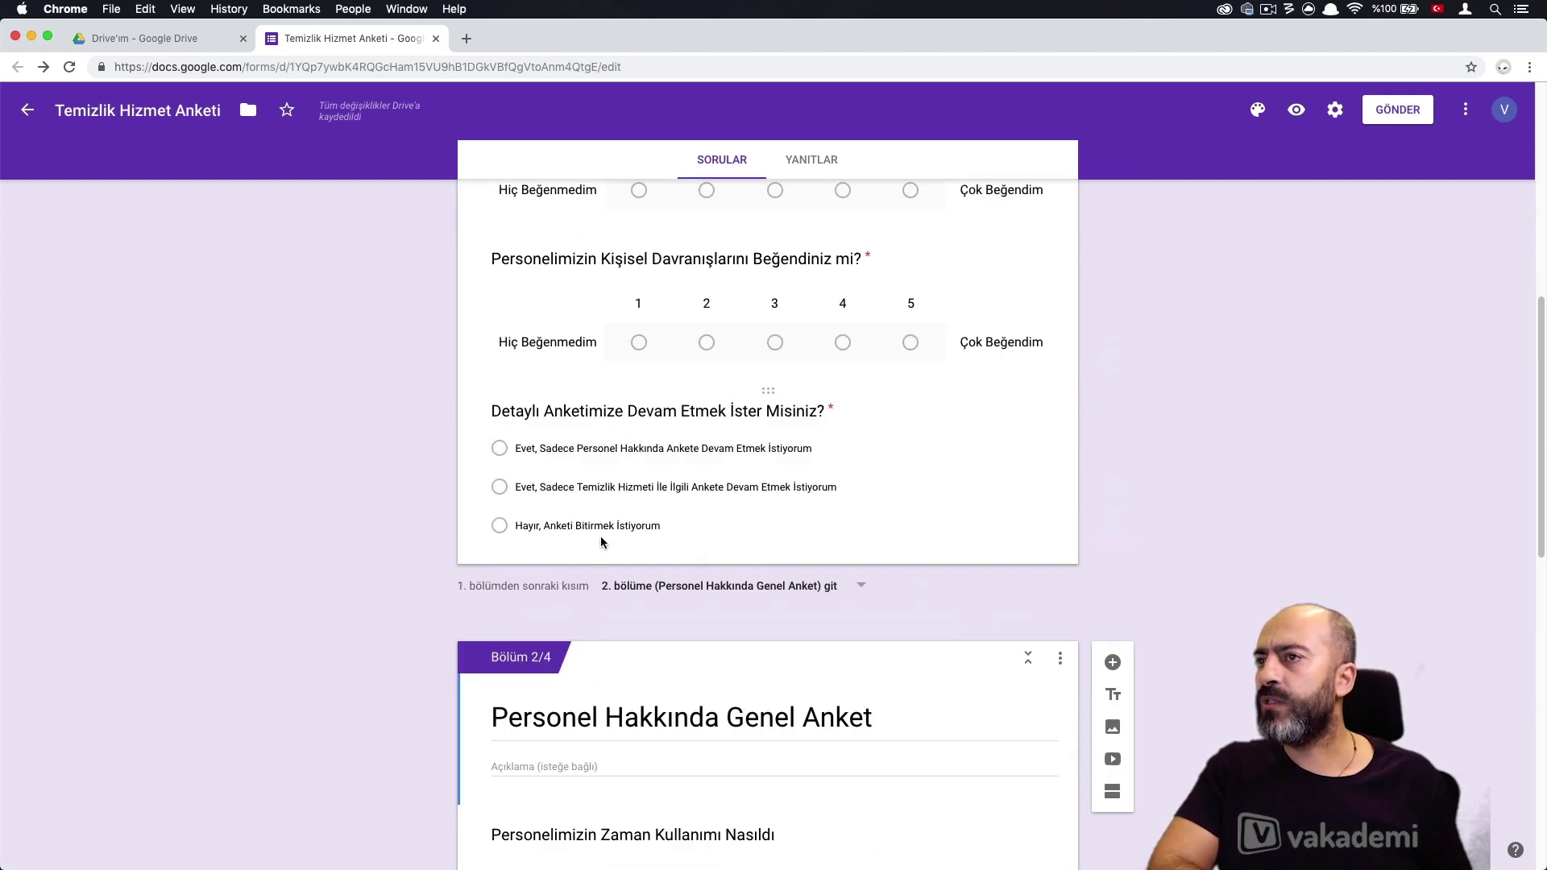
pyautogui.click(668, 482)
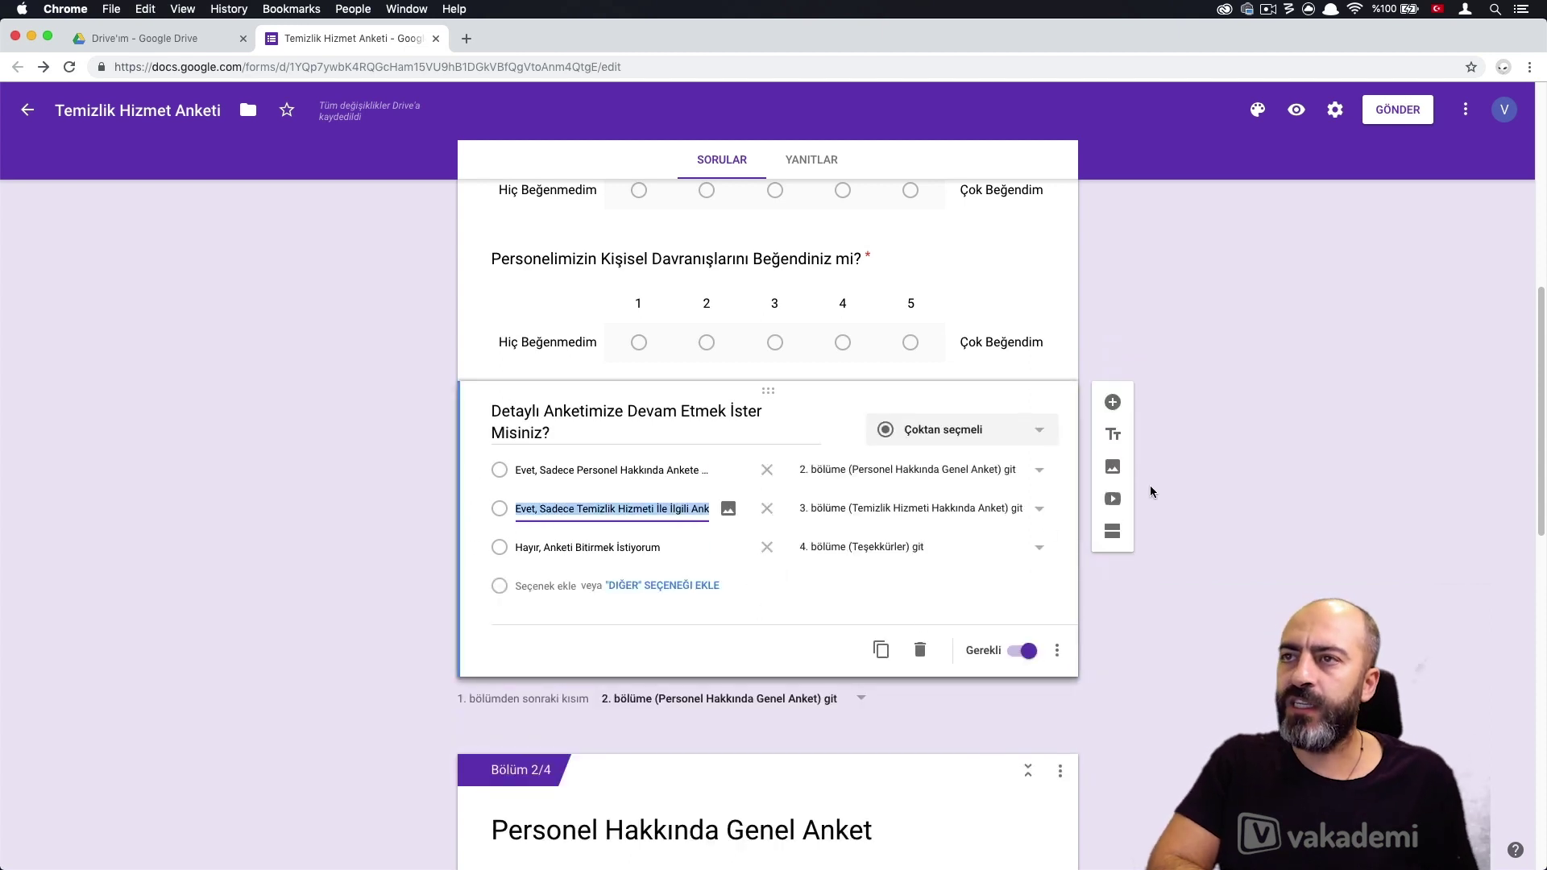
pyautogui.scroll(8, 1038, 469)
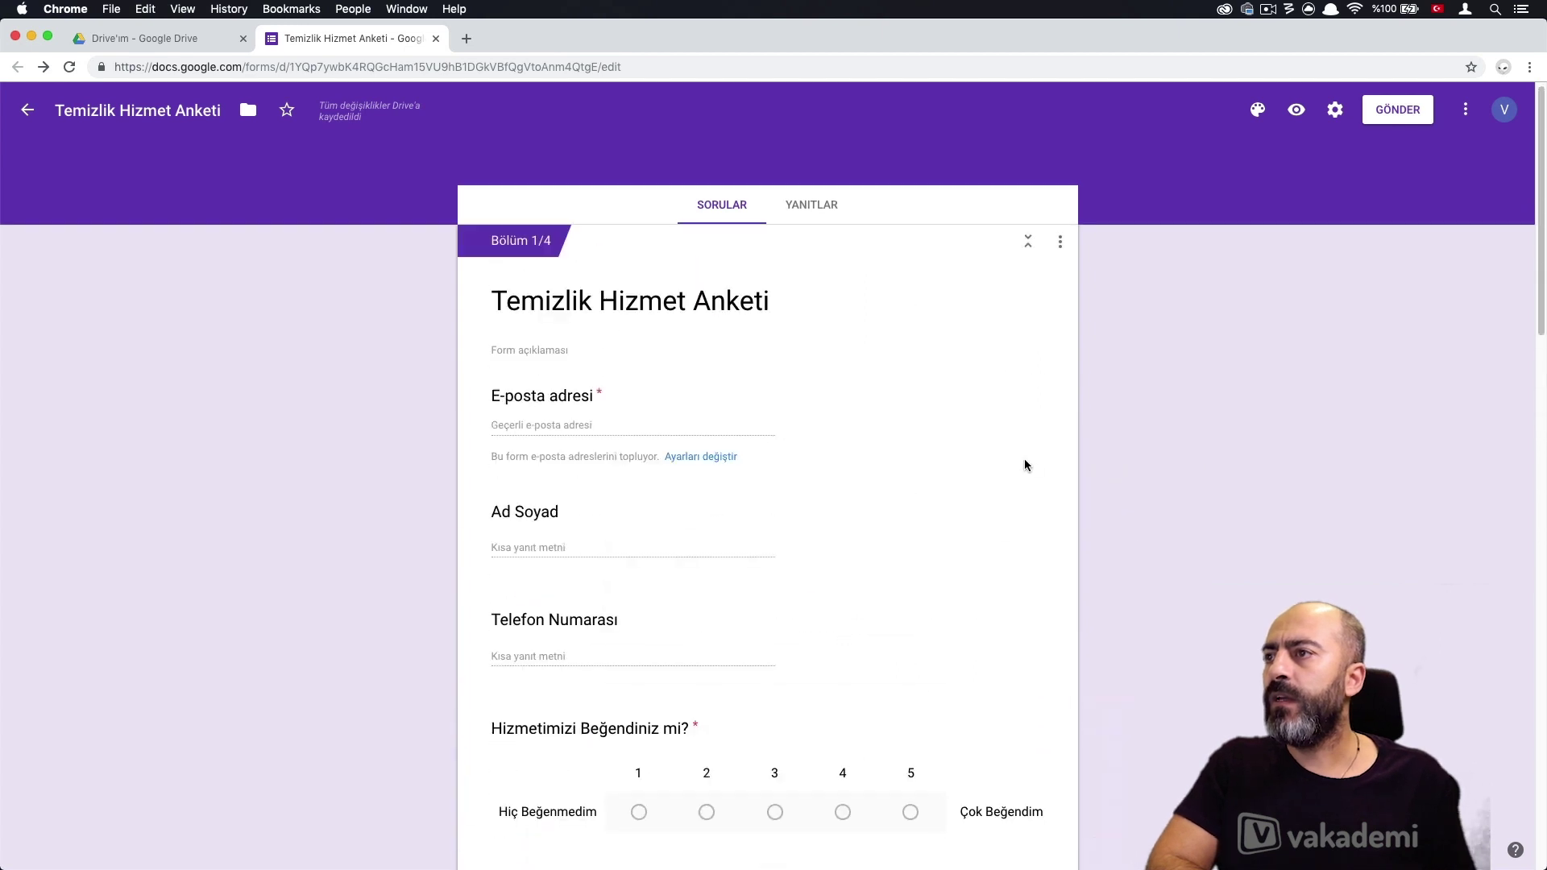
pyautogui.scroll(-5, 1023, 459)
pyautogui.scroll(5, 801, 532)
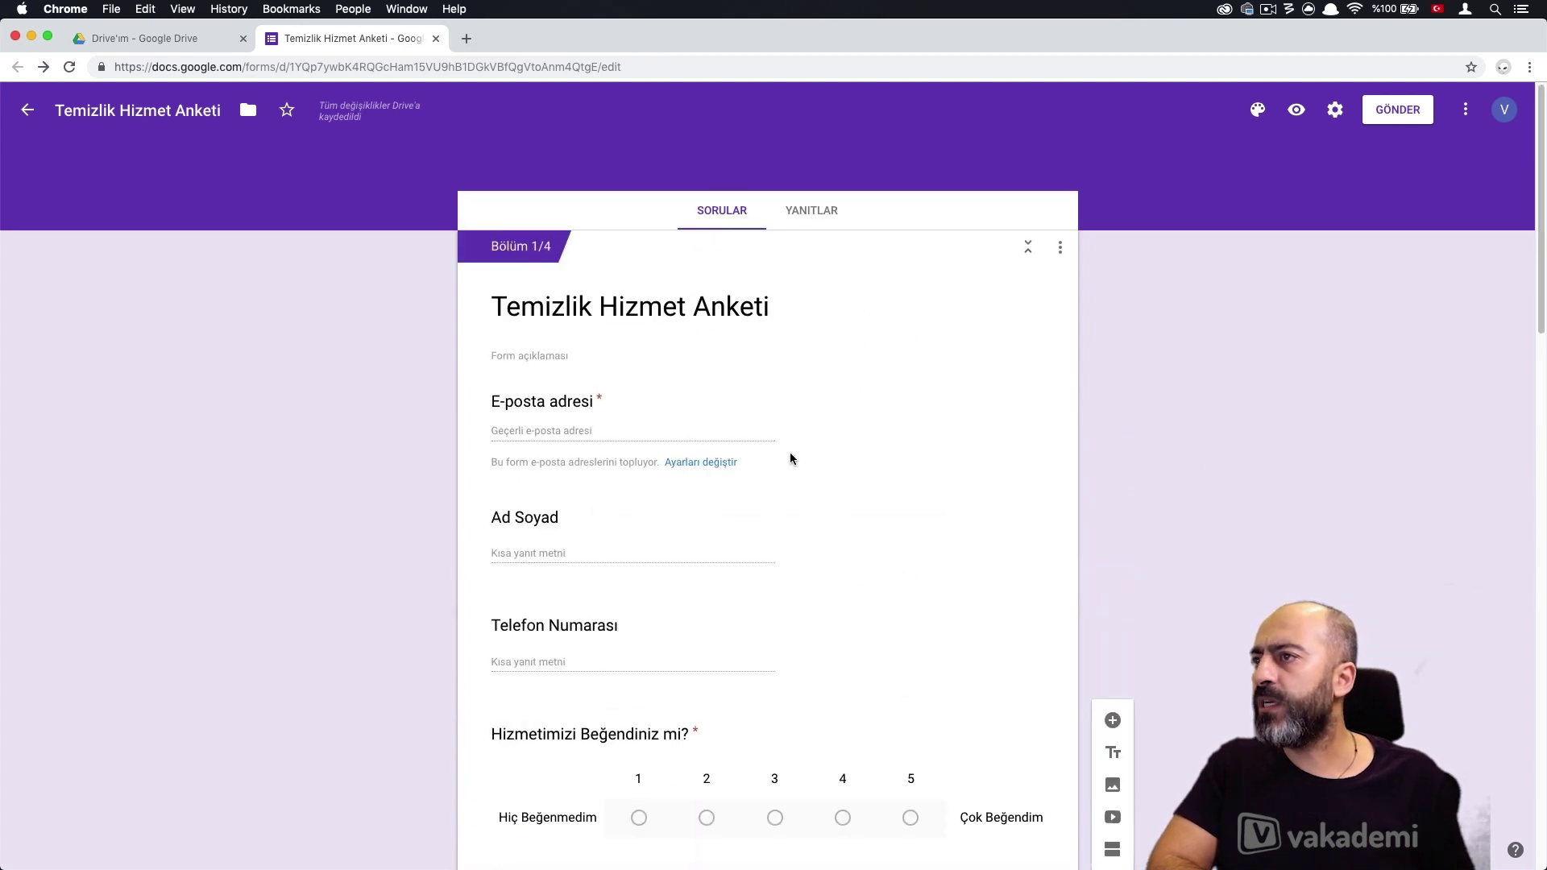
pyautogui.scroll(-10, 788, 458)
pyautogui.scroll(-10, 786, 461)
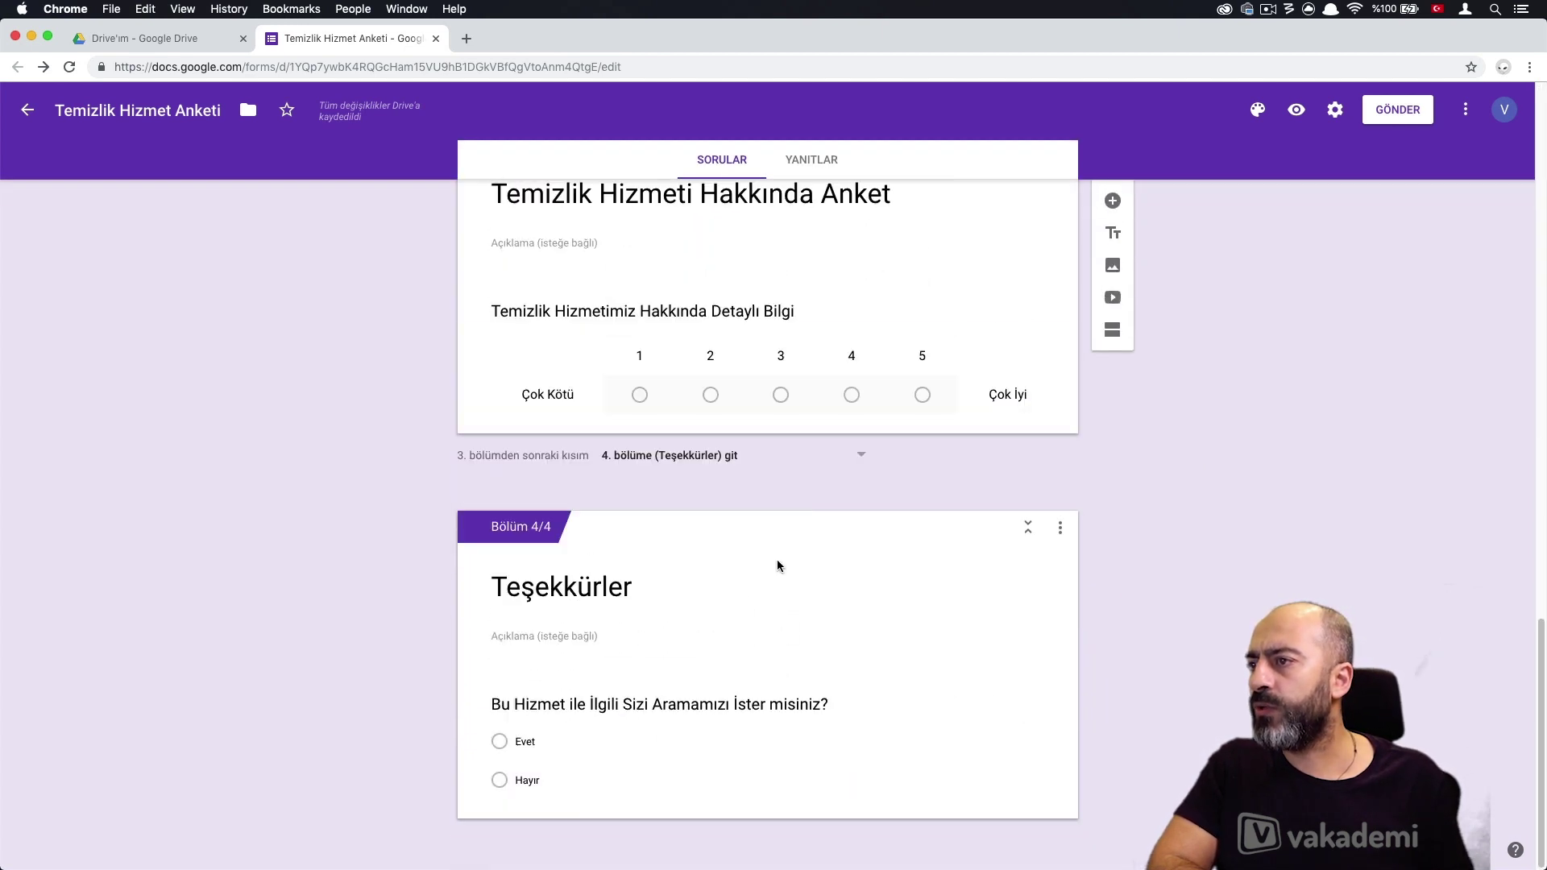
pyautogui.scroll(15, 905, 486)
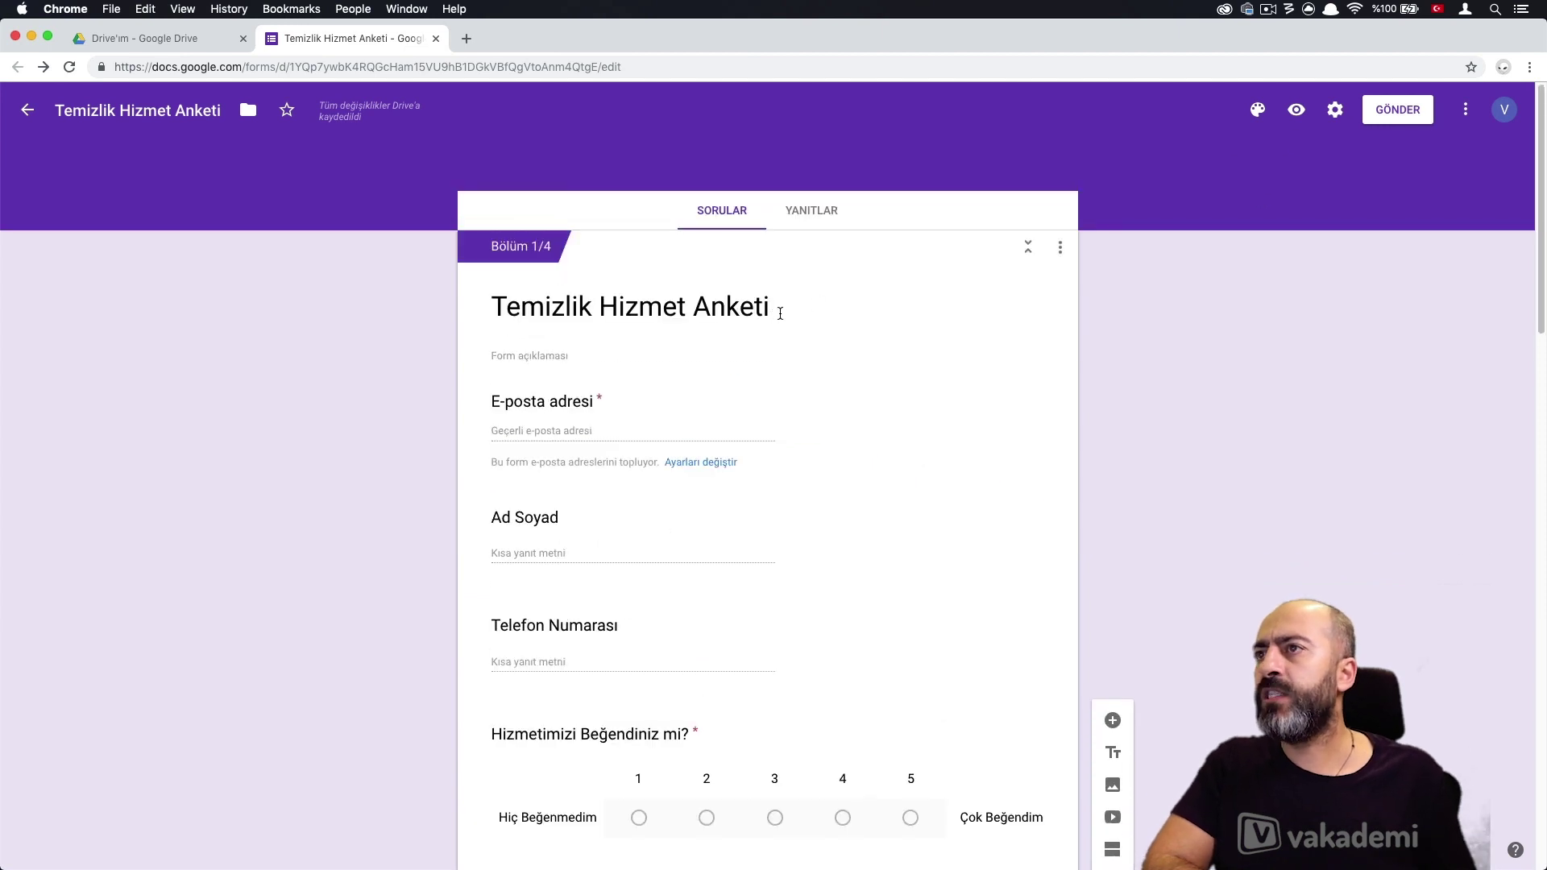
# Set the confirmation message to "Anketimizi doldurduğunuz için teşekkürler.", turn off the link for submitting another response, and save the settings
pyautogui.click(1335, 110)
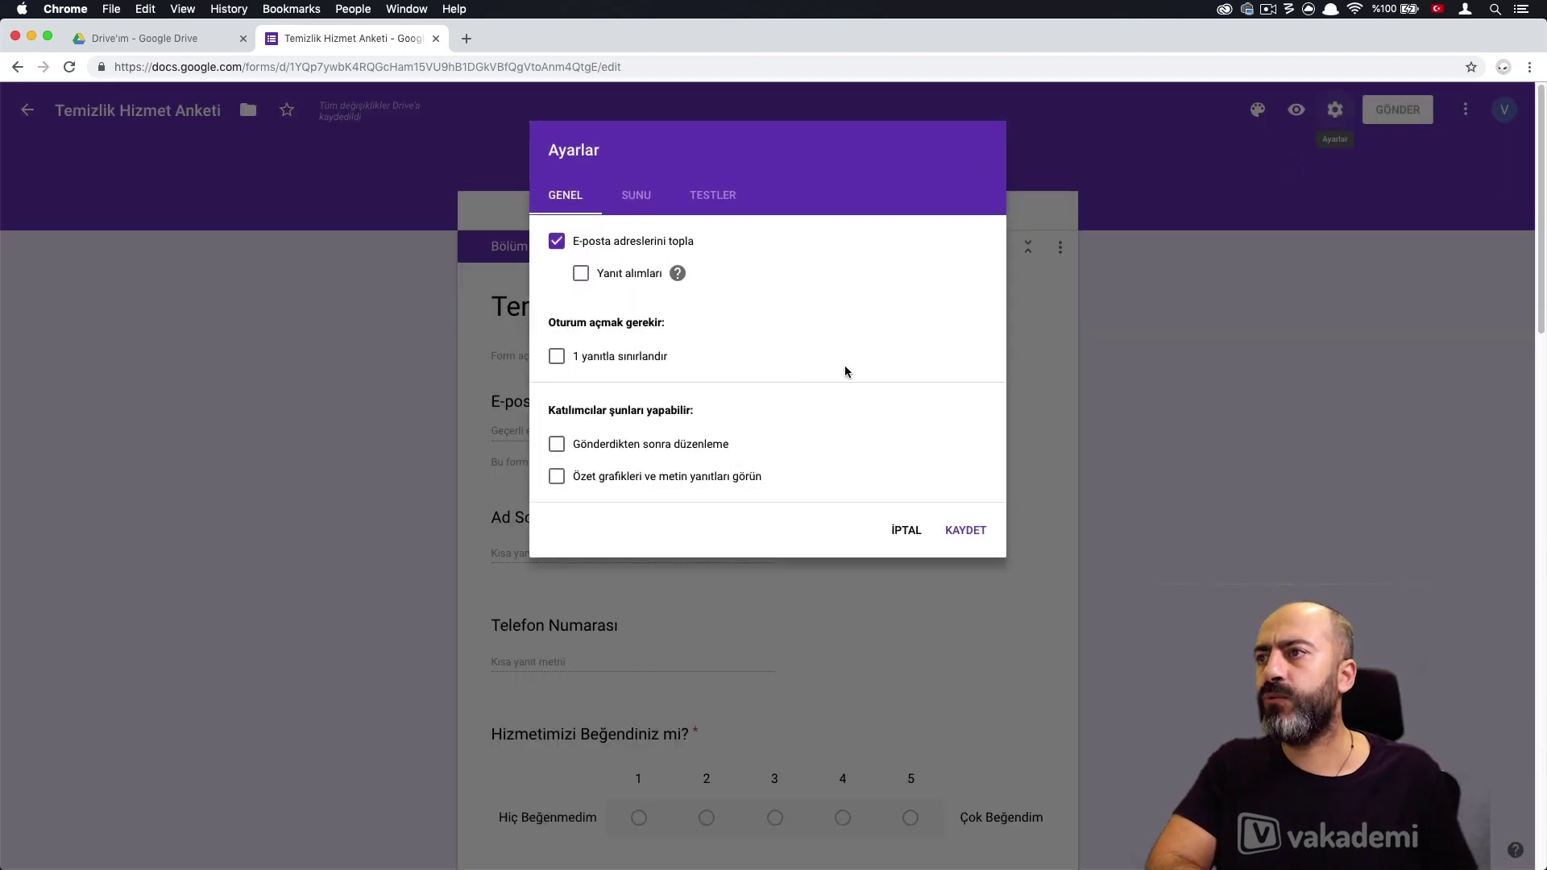
pyautogui.click(648, 208)
pyautogui.click(670, 372)
pyautogui.write('Anketimizi doldurduğunuz için teşekkürler.')
pyautogui.click(669, 311)
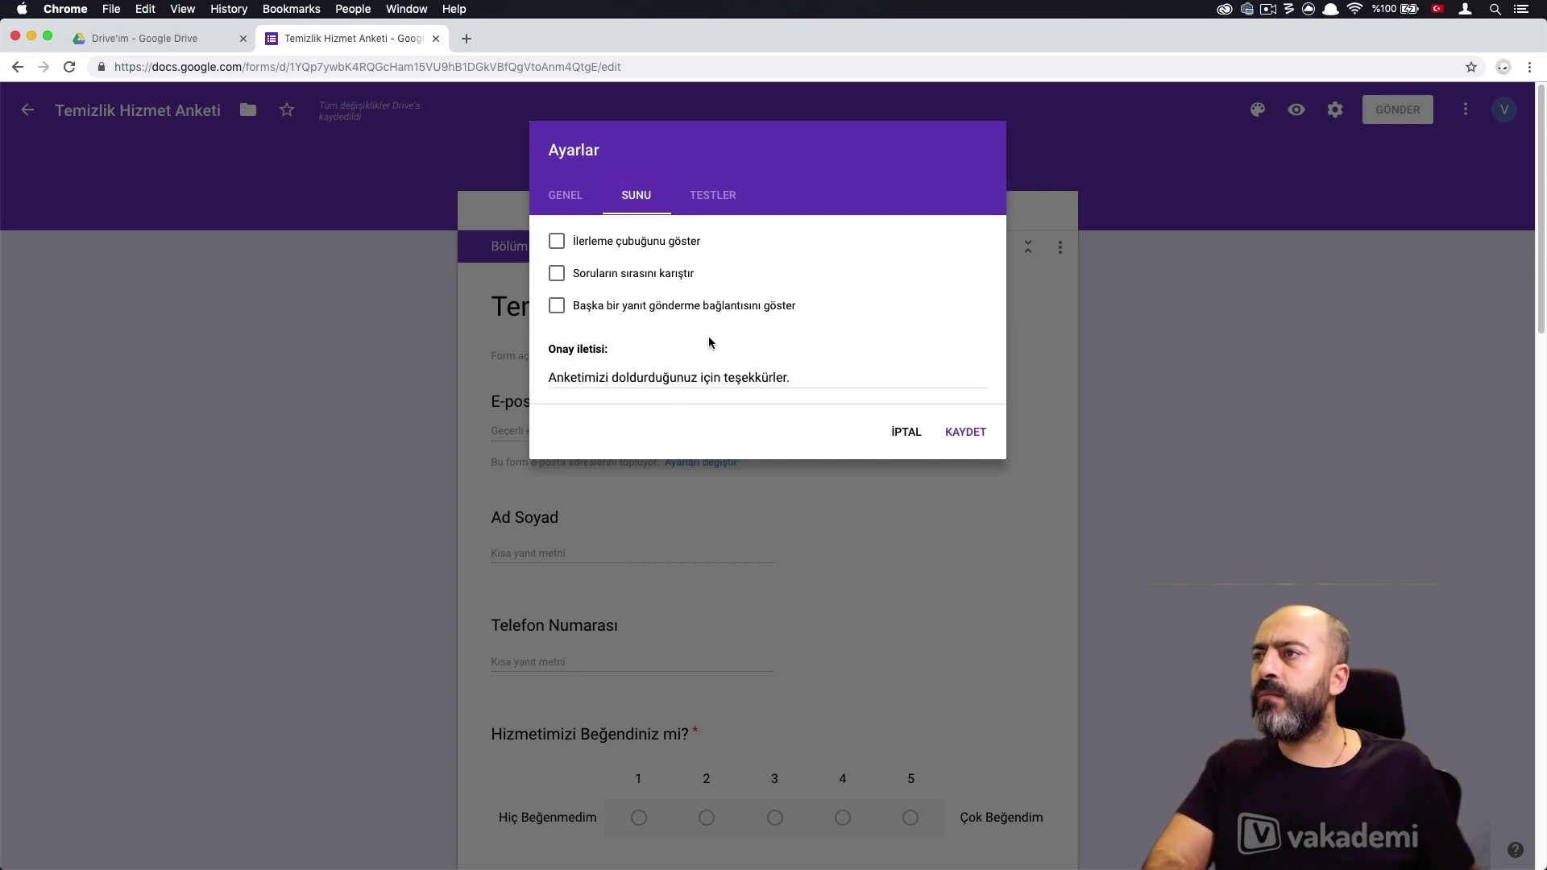
pyautogui.click(972, 435)
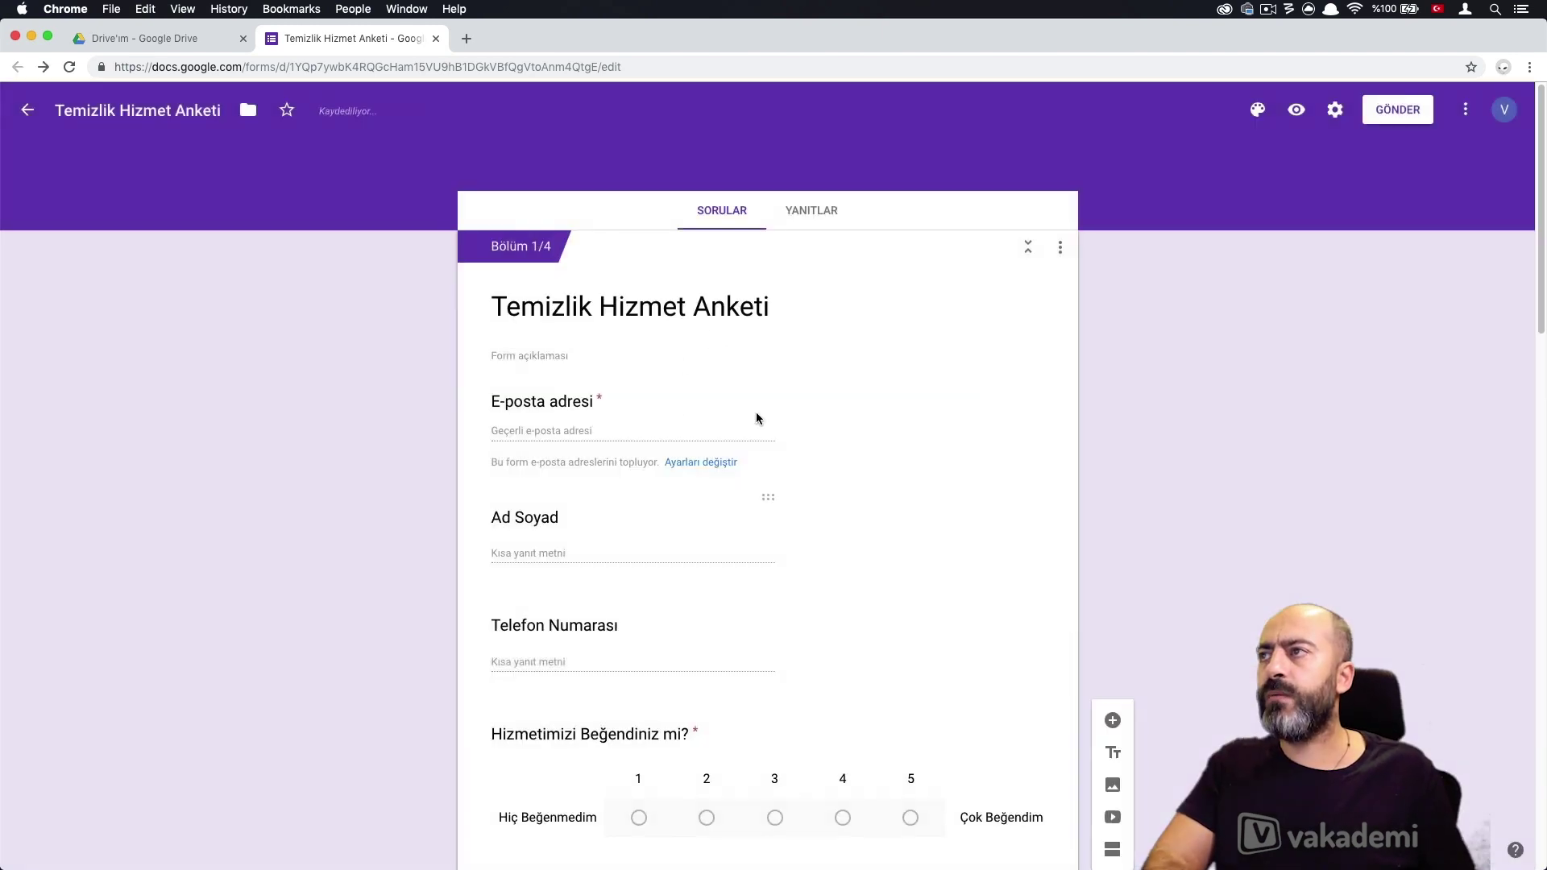
# Preview the survey and try to continue from its first page without answering the required questions
pyautogui.click(1296, 113)
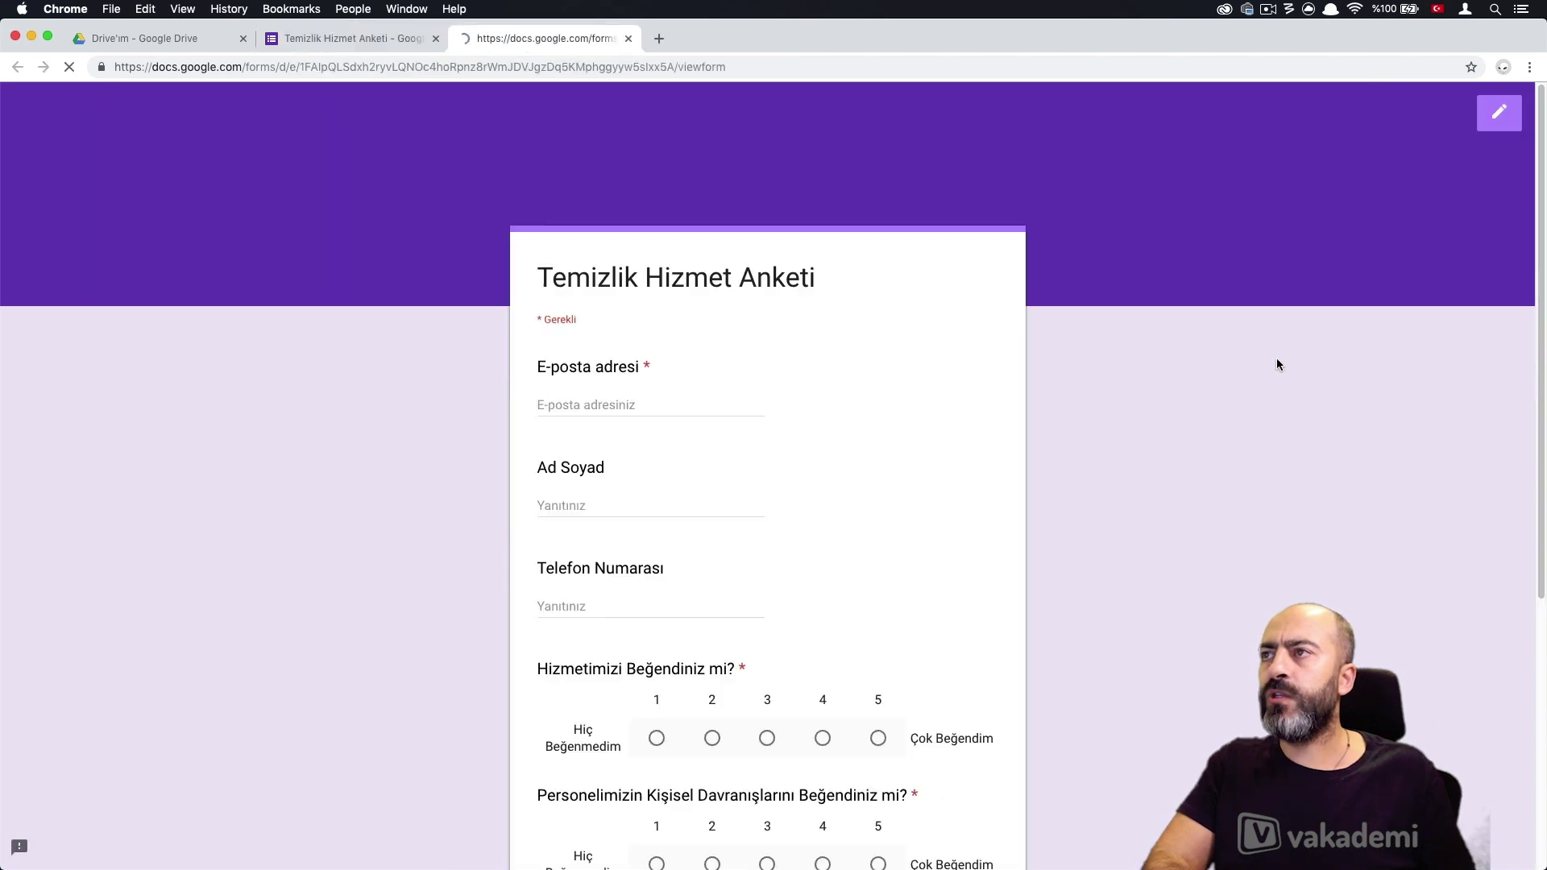
pyautogui.scroll(-5, 1060, 416)
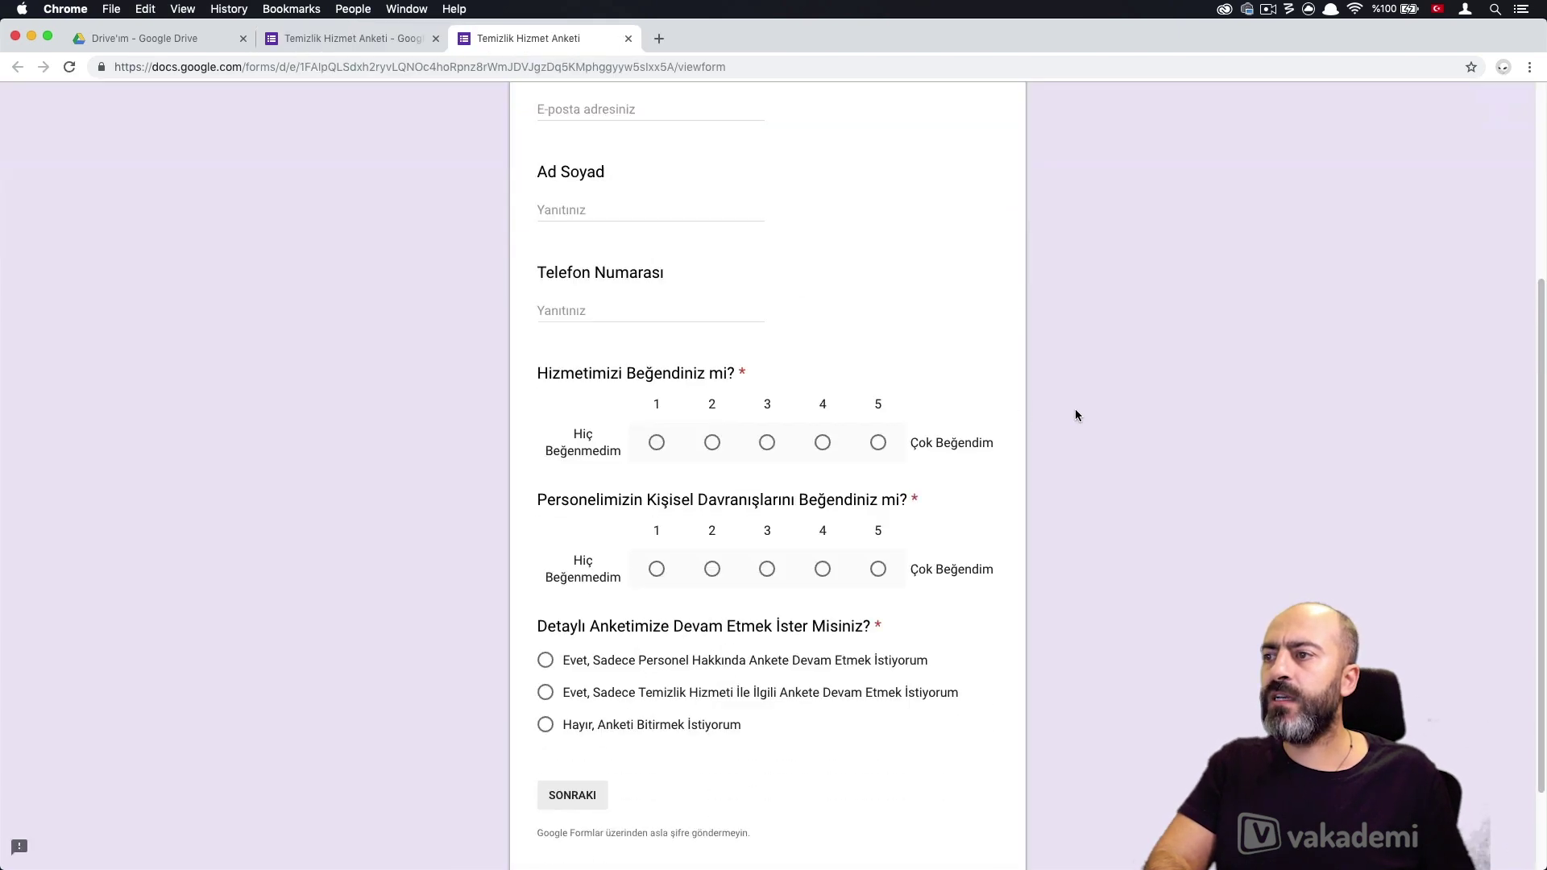
pyautogui.click(572, 681)
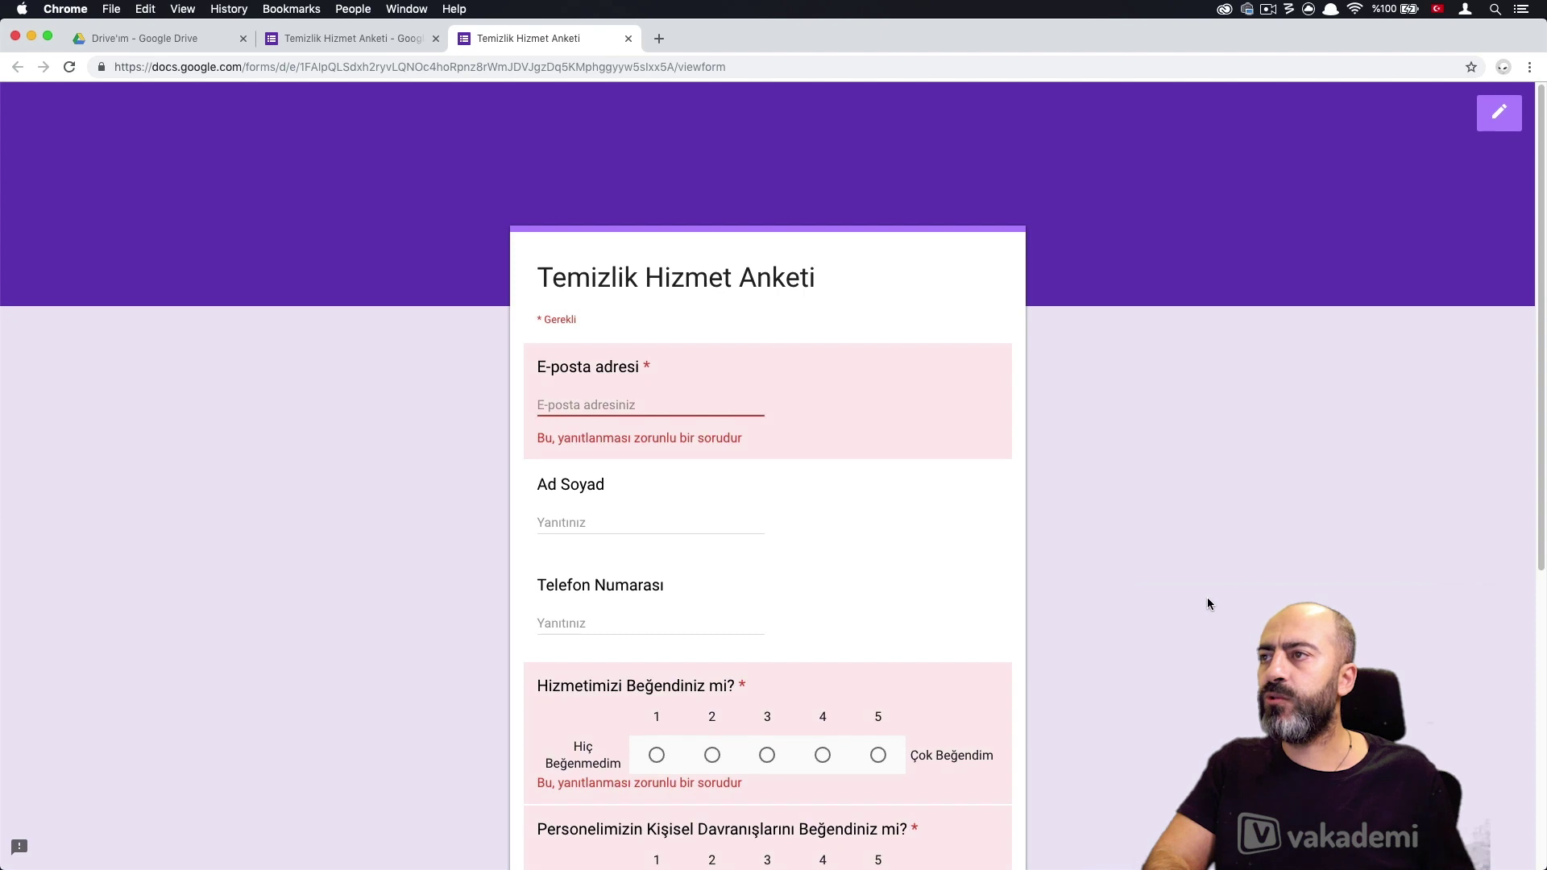
pyautogui.scroll(-6, 1201, 583)
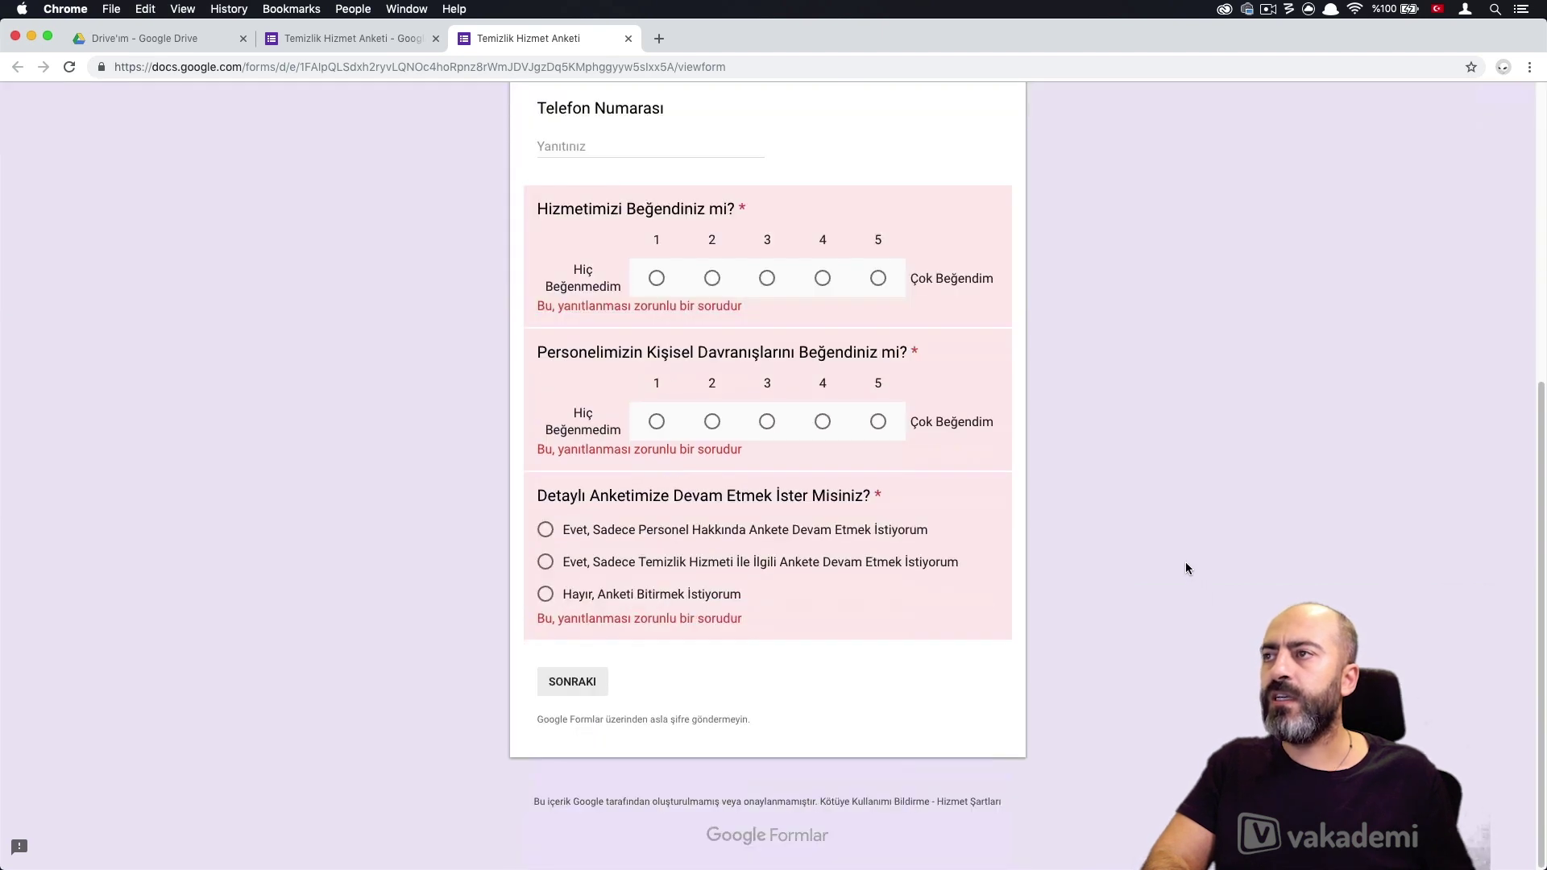
# Test the personnel route: fill in the e-mail address, rate the service 5 and personnel behaviour 3, choose the personnel option and continue
pyautogui.scroll(4, 1013, 516)
pyautogui.click(612, 229)
pyautogui.click(619, 265)
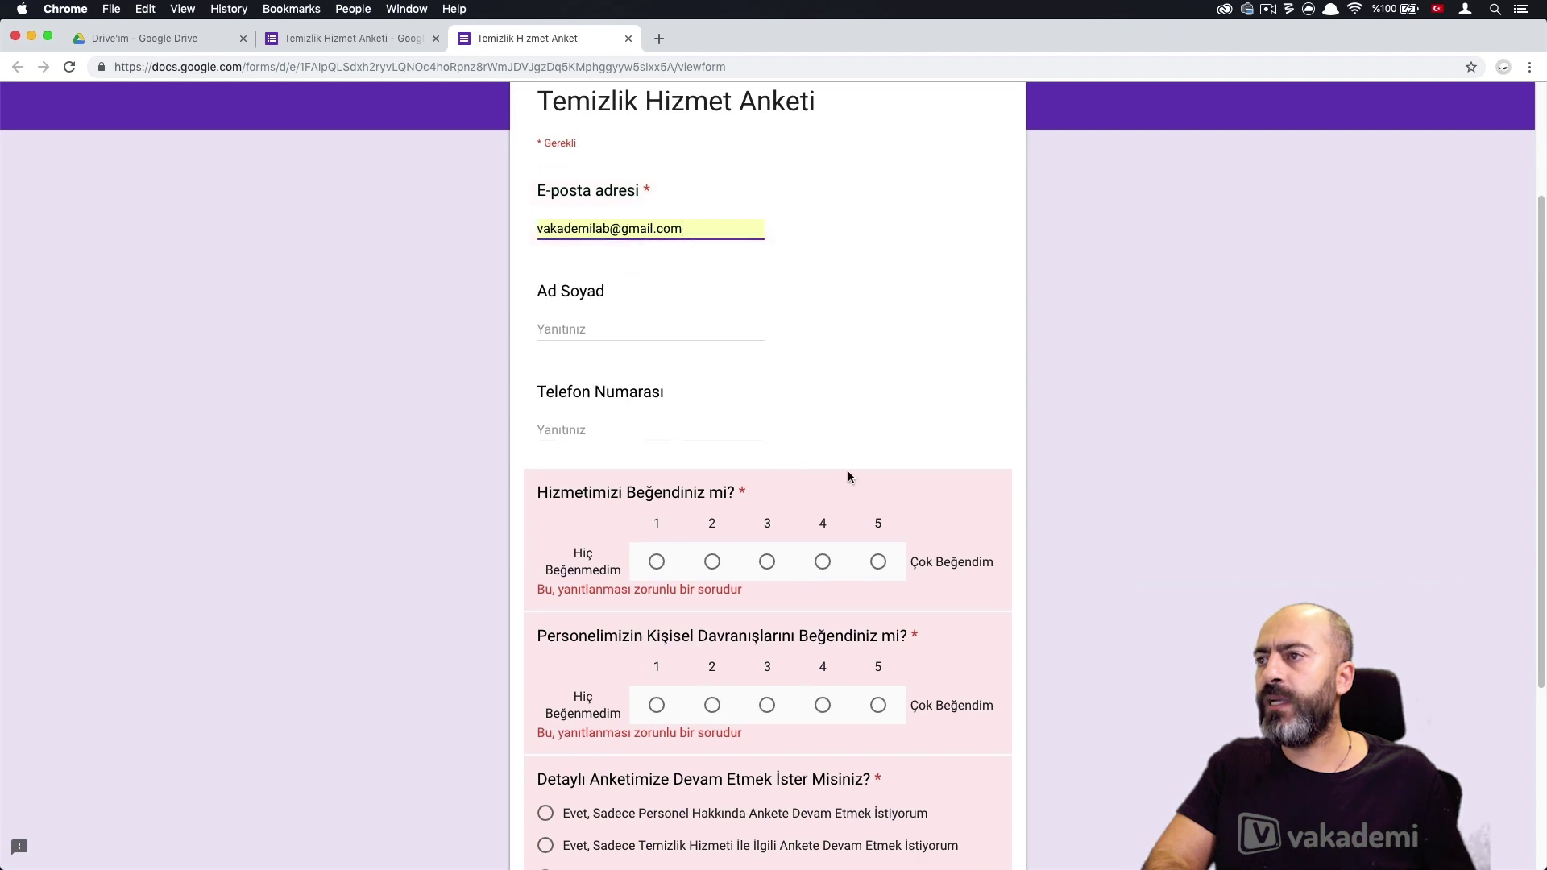
pyautogui.scroll(-2, 848, 477)
pyautogui.click(878, 441)
pyautogui.click(768, 568)
pyautogui.scroll(-2, 968, 532)
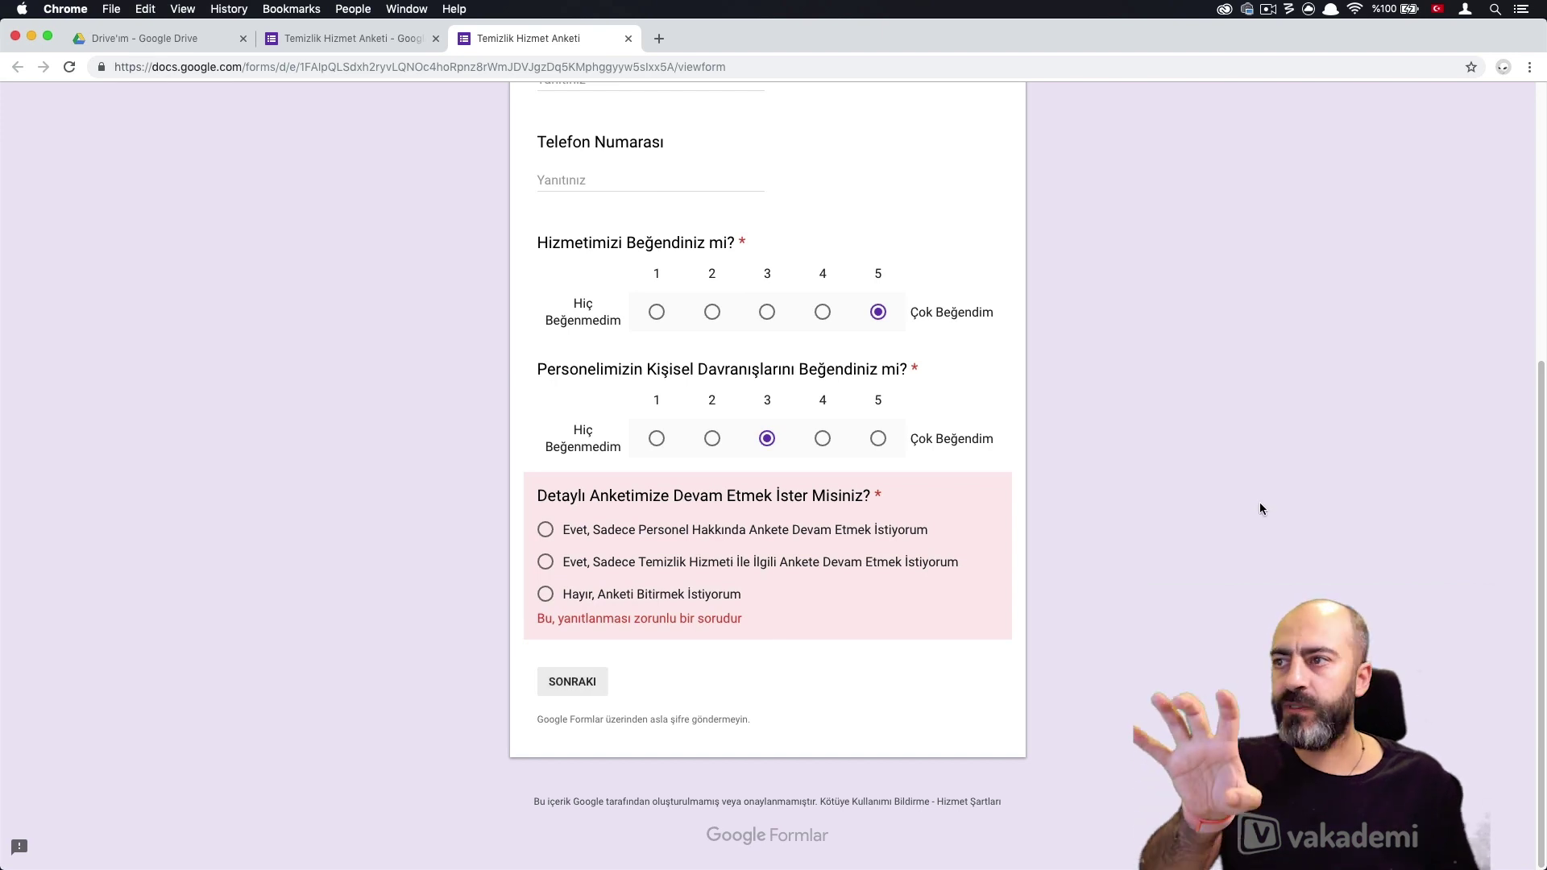
pyautogui.click(787, 533)
pyautogui.click(571, 686)
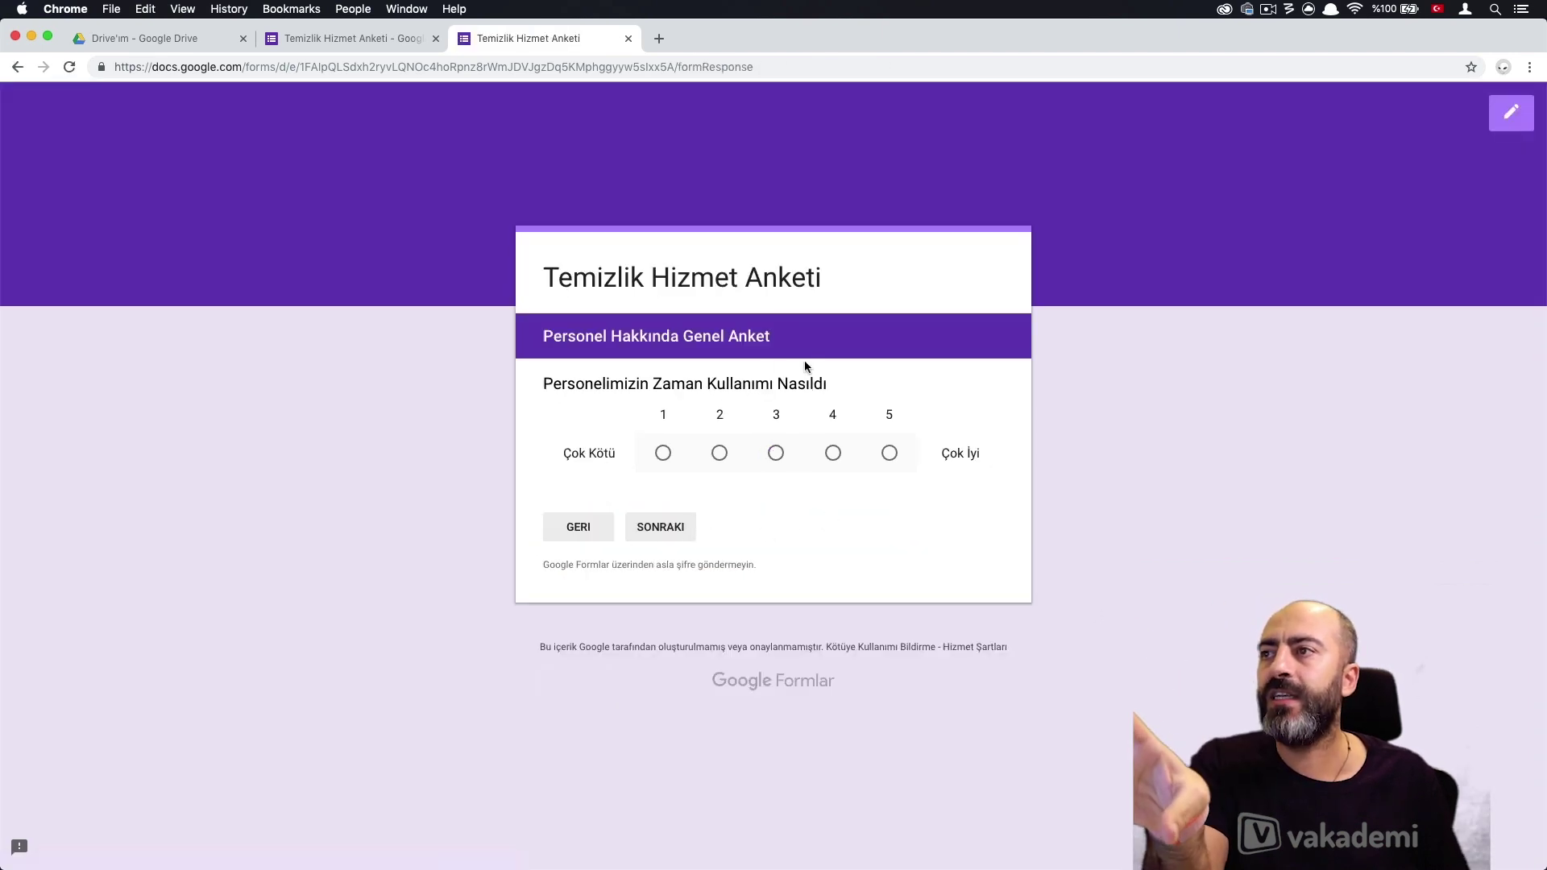
pyautogui.tripleClick(718, 288)
pyautogui.click(717, 288)
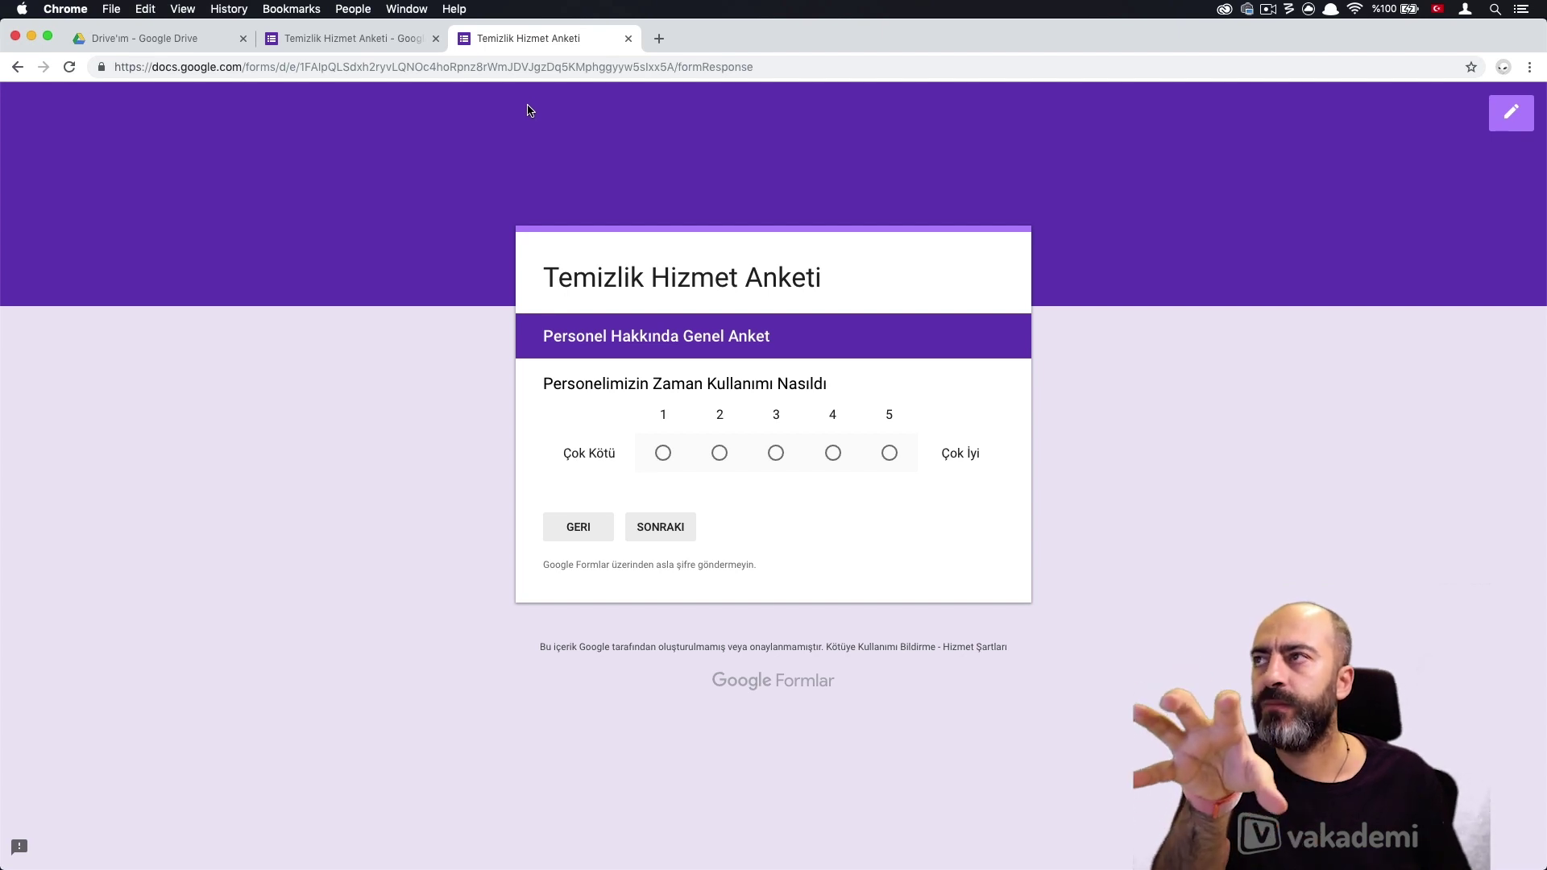
# Return to the form editor, enable the progress bar in the presentation settings and save
pyautogui.click(354, 38)
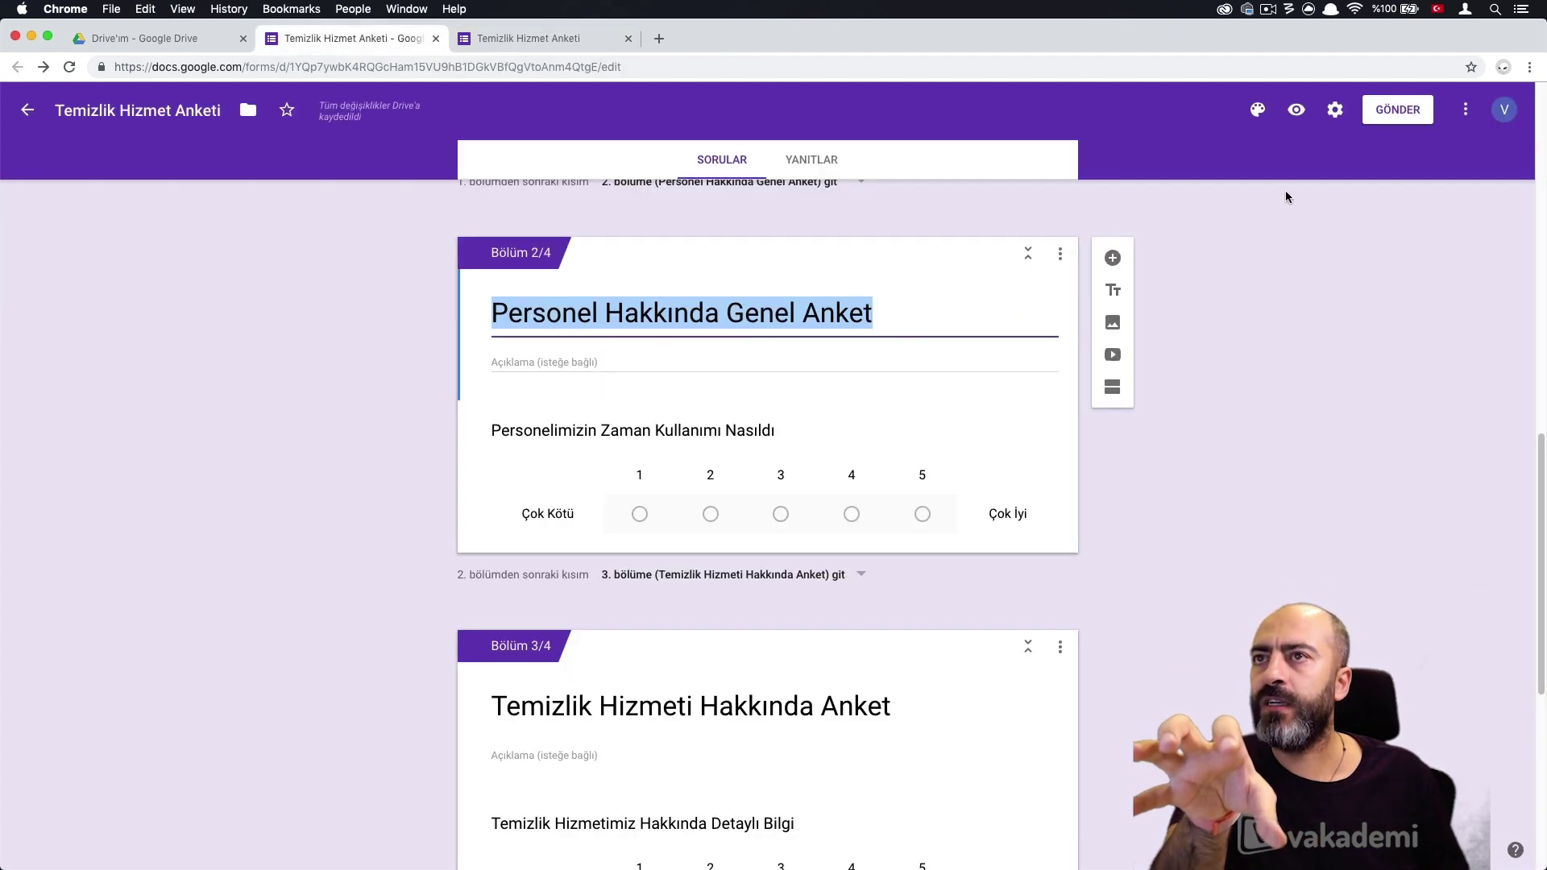
pyautogui.click(1335, 113)
pyautogui.click(636, 198)
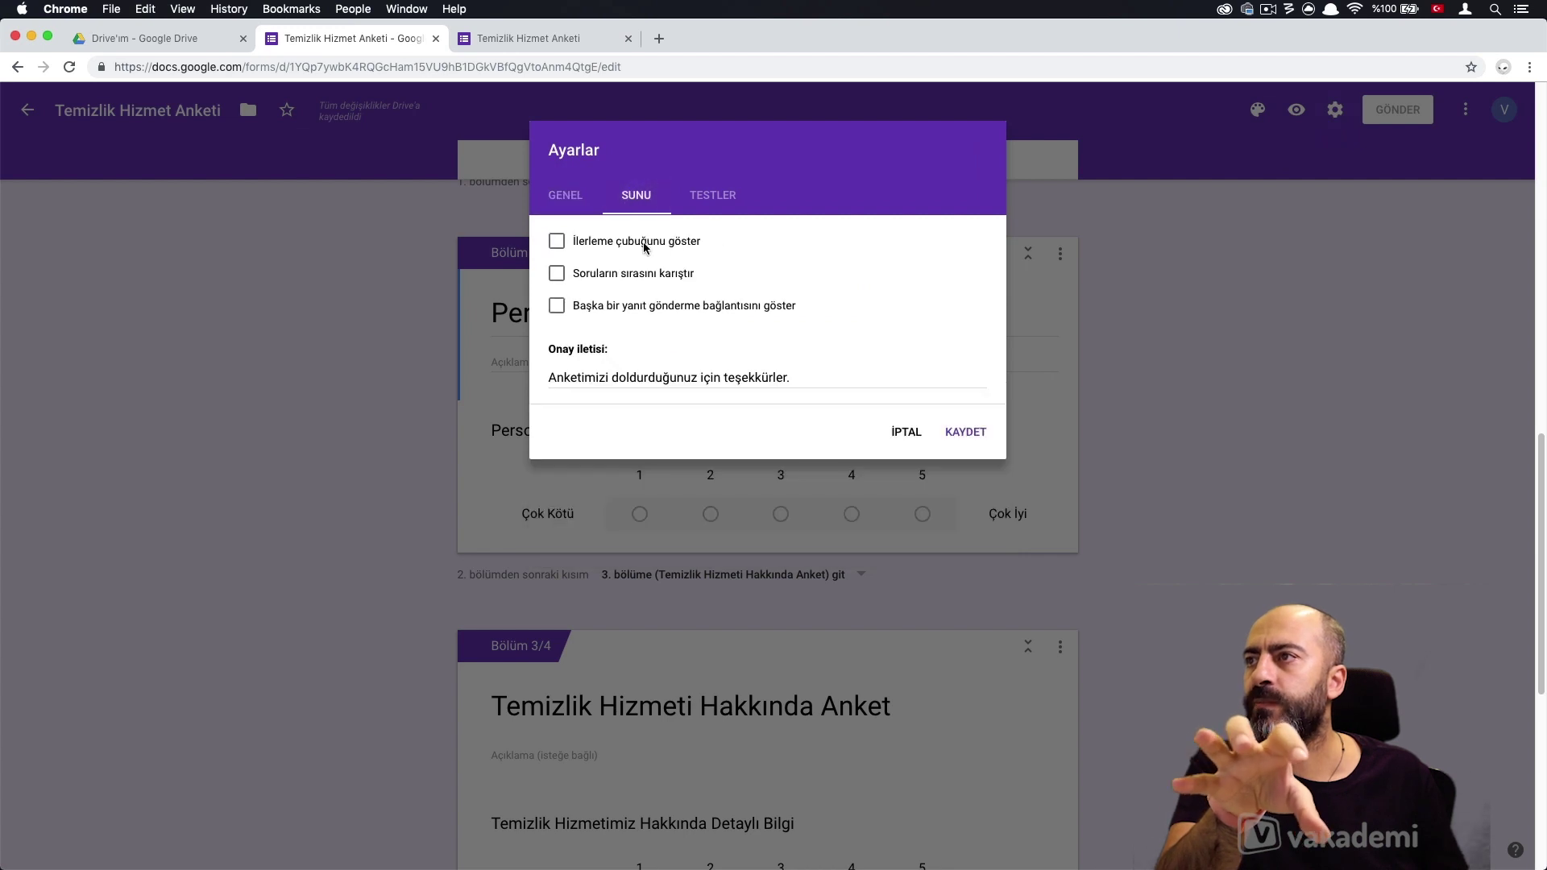
pyautogui.click(964, 433)
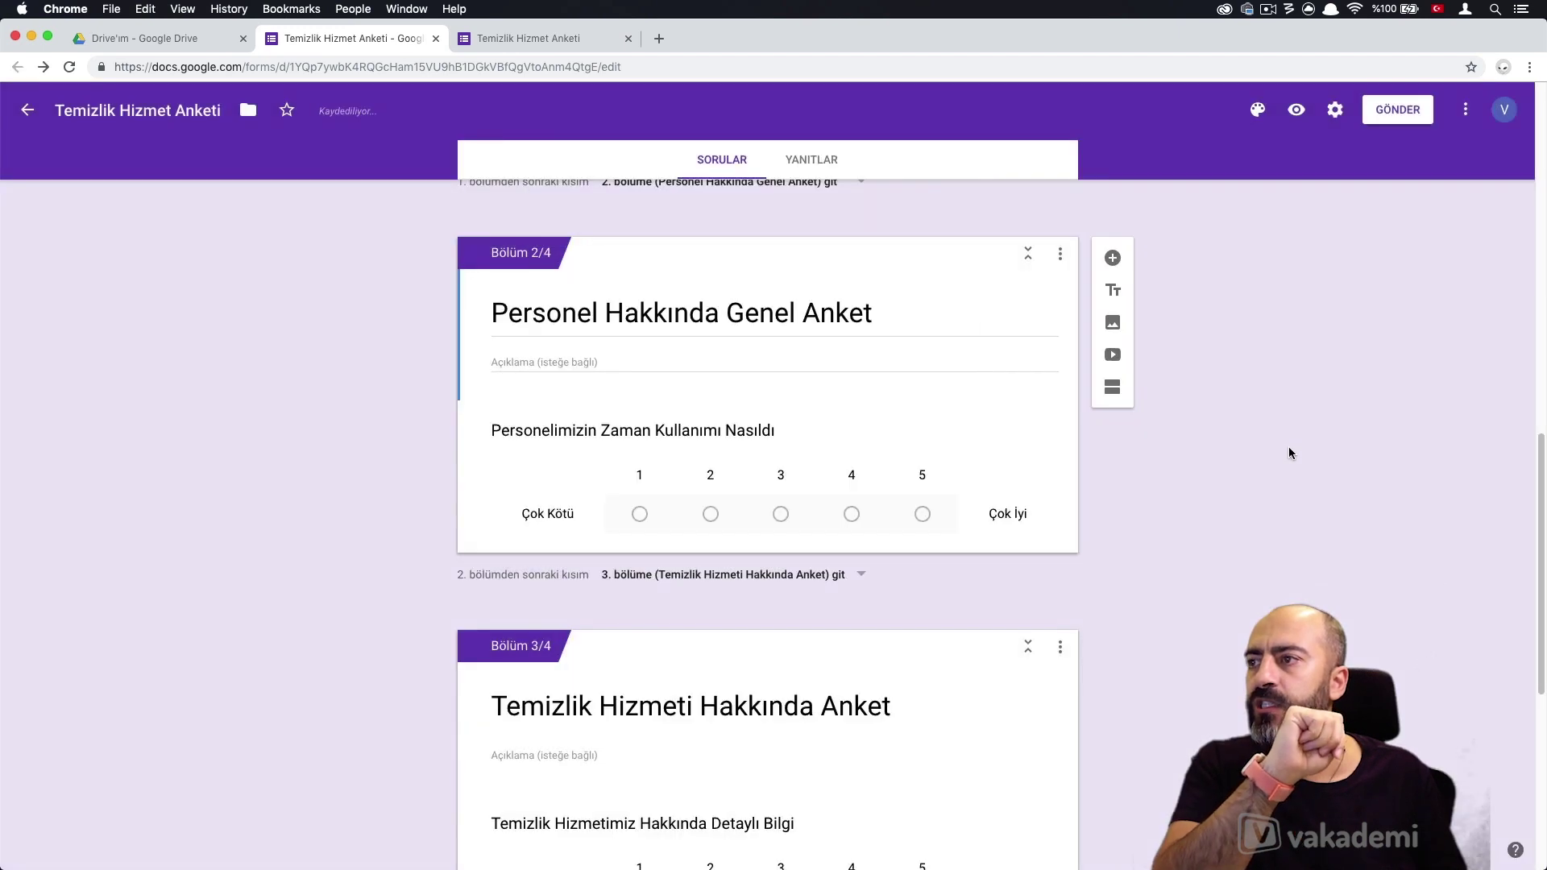
pyautogui.scroll(6, 1282, 442)
pyautogui.scroll(4, 1276, 433)
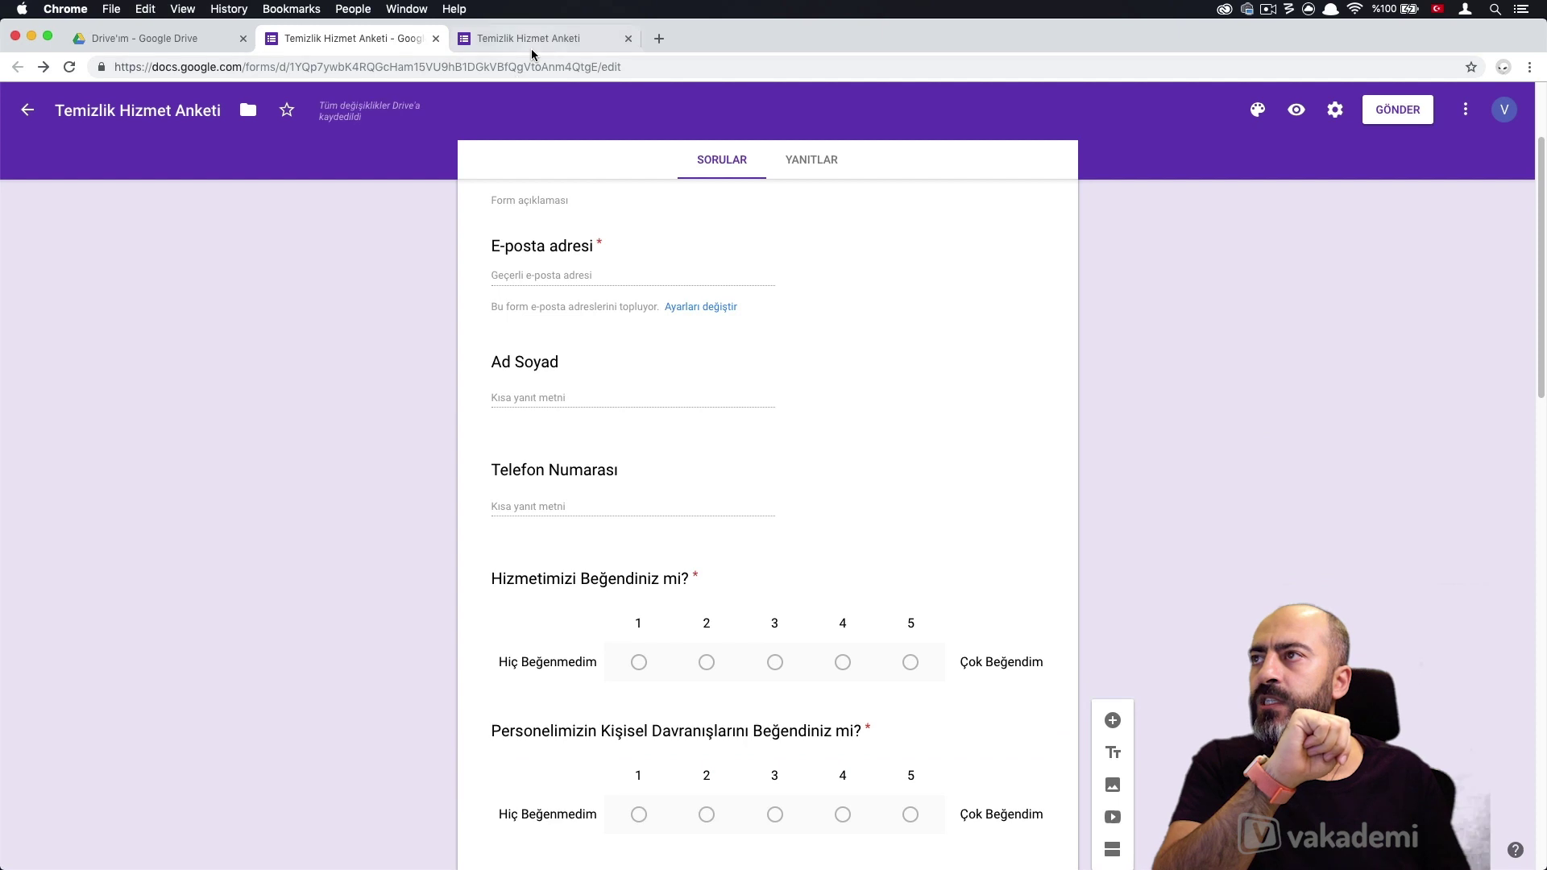
# Reload the survey preview from its first page, fill in the e-mail address, and rate the service 5 and personnel behaviour 4
pyautogui.click(531, 41)
pyautogui.press('super+r')
pyautogui.click(891, 300)
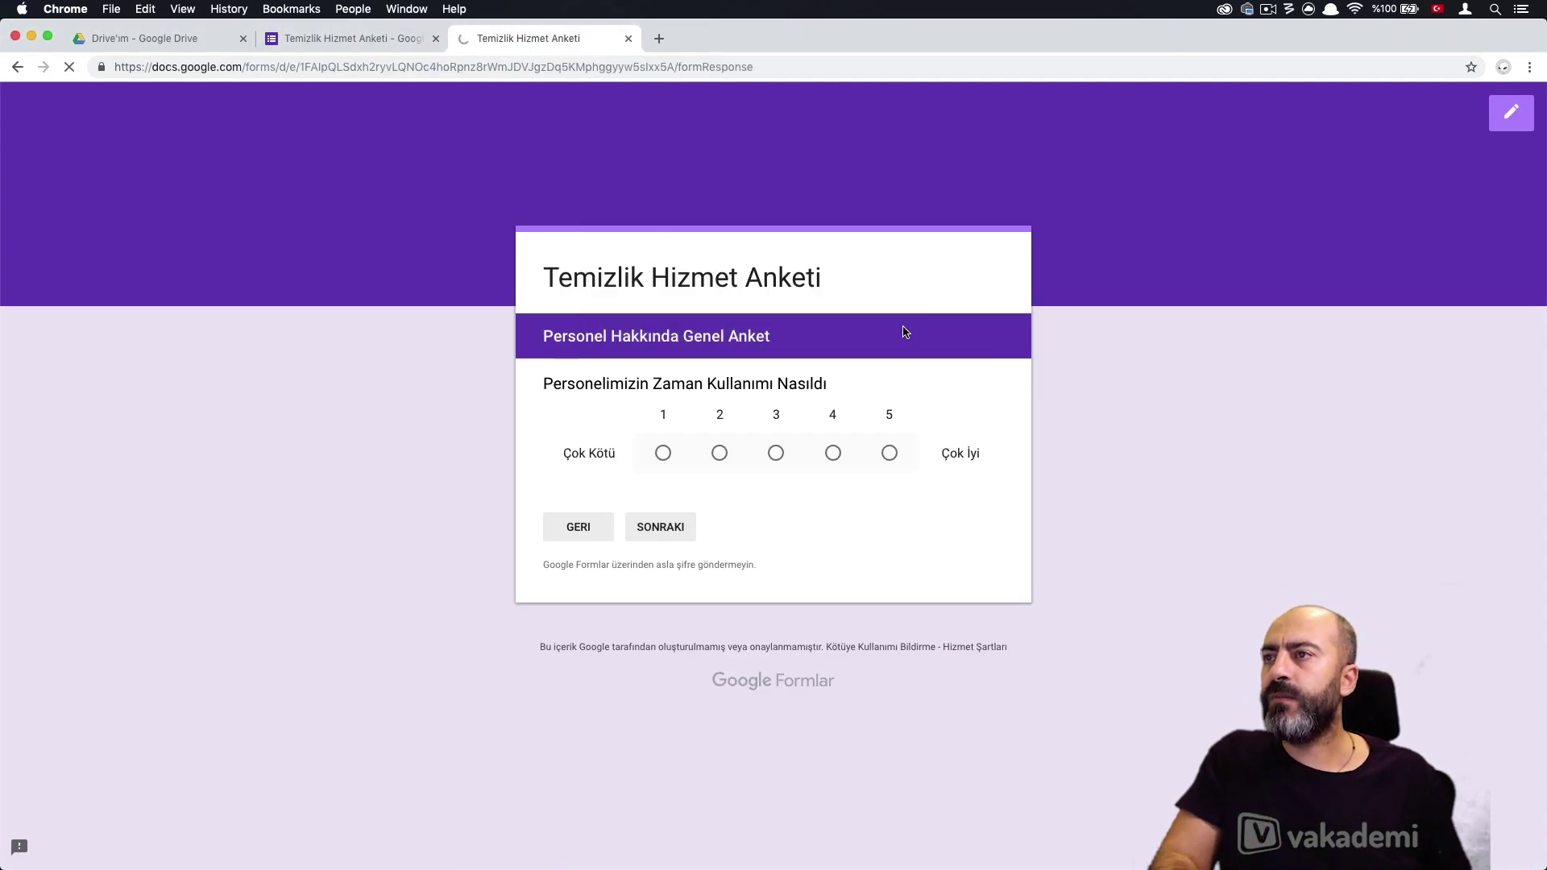
pyautogui.click(676, 413)
pyautogui.click(667, 445)
pyautogui.scroll(-4, 834, 460)
pyautogui.click(876, 425)
pyautogui.click(822, 551)
pyautogui.scroll(-2, 724, 527)
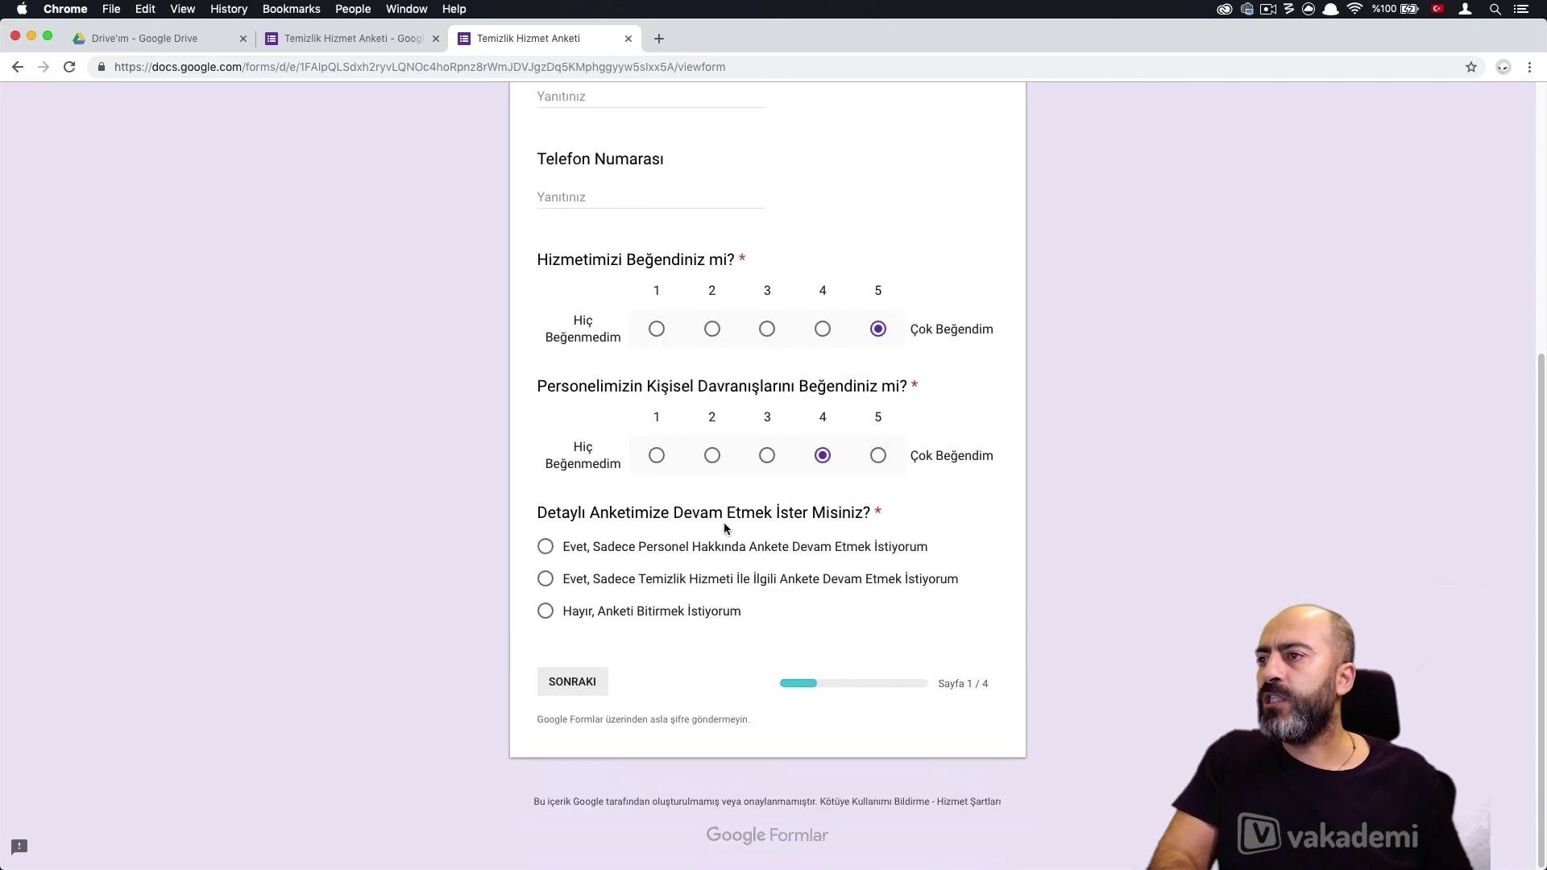
# Test the cleaning-service option's route to Temizlik Hizmeti Hakkında Anket, and go back to the survey's first page
pyautogui.click(713, 582)
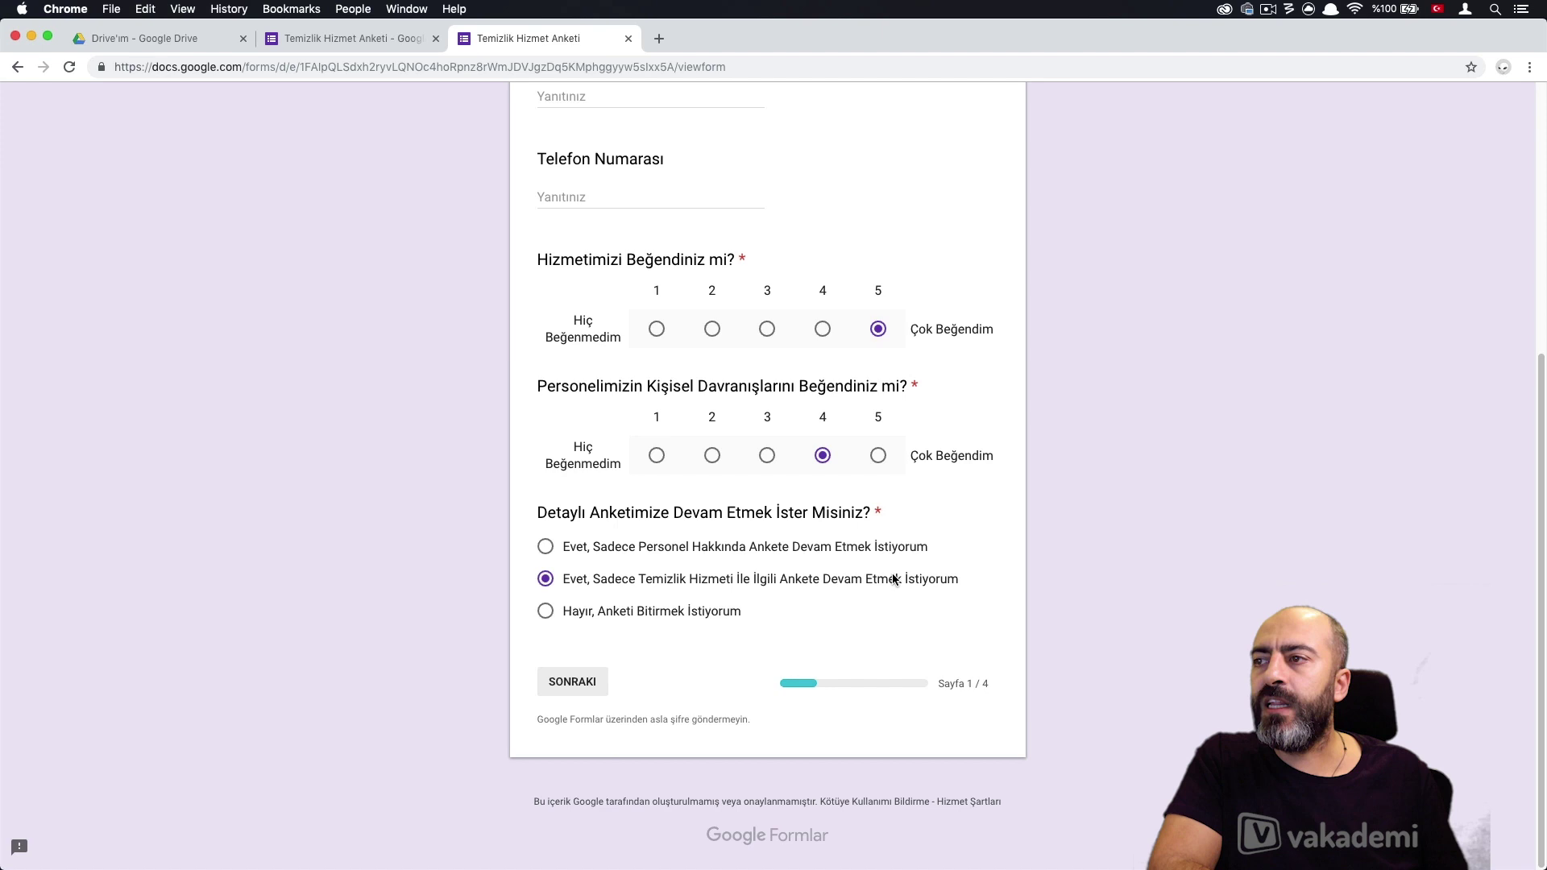
pyautogui.click(586, 683)
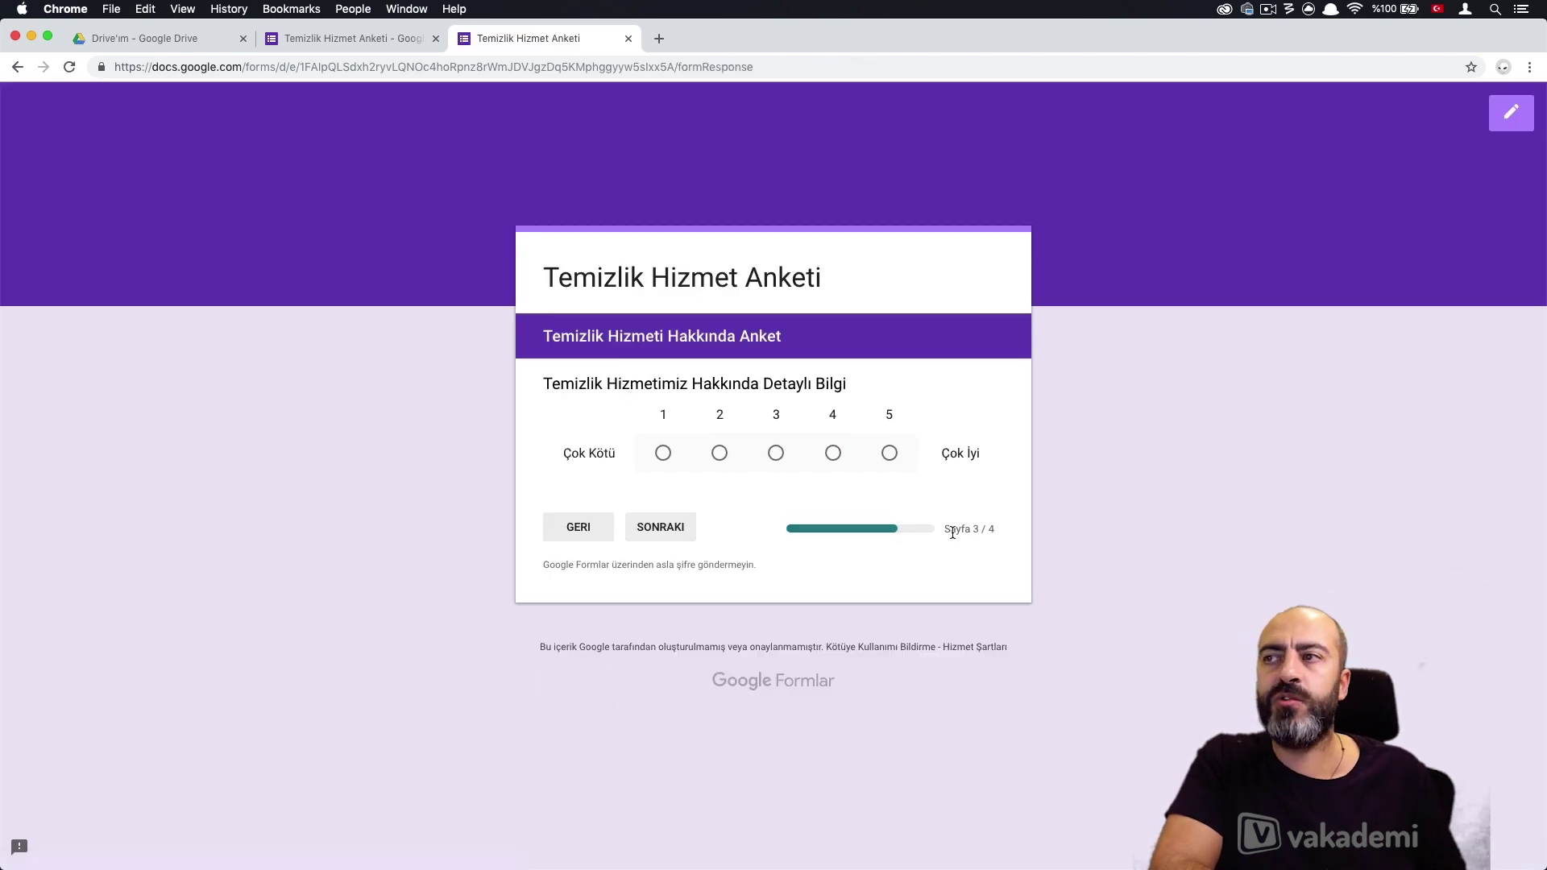
pyautogui.click(551, 530)
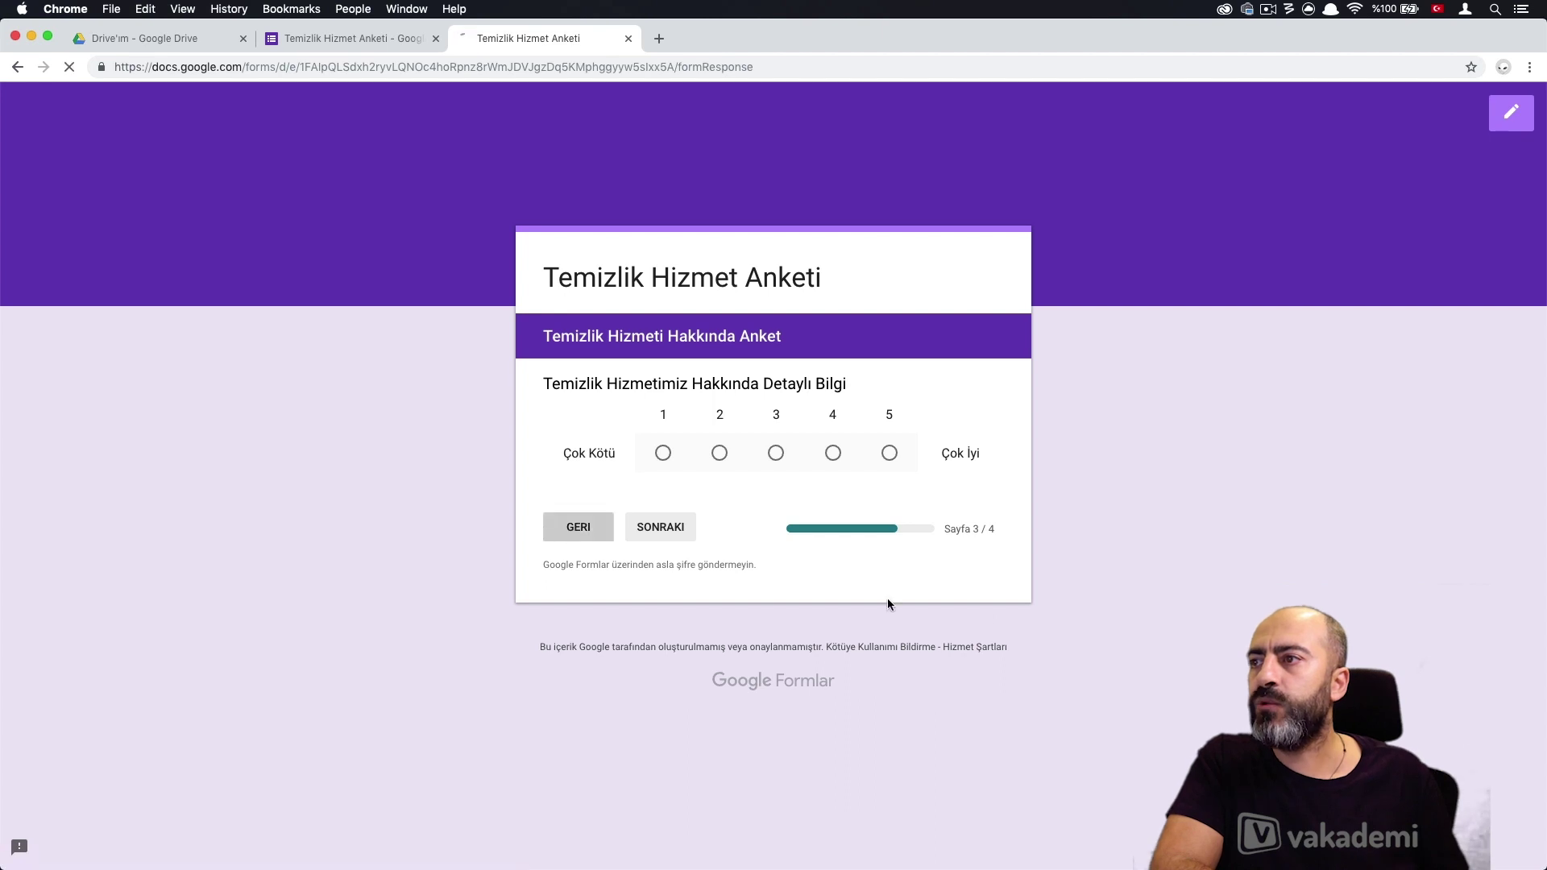
# Test the route for "Hayır, Anketi Bitirmek İstiyorum", answer Hayır to the call-back question and submit the survey
pyautogui.scroll(-4, 984, 606)
pyautogui.scroll(-2, 969, 598)
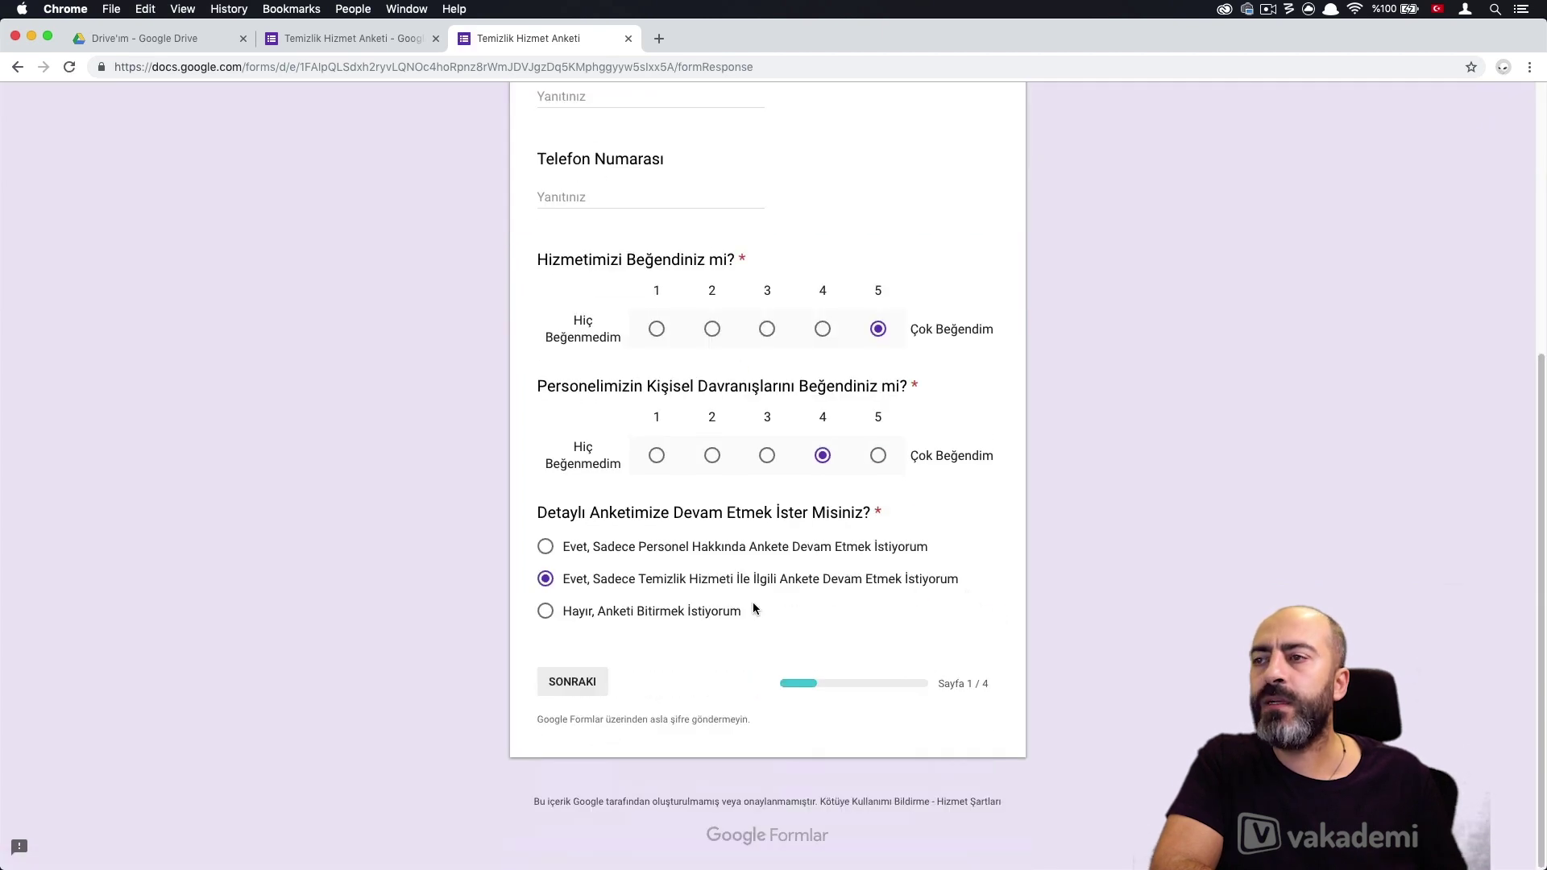
pyautogui.click(601, 612)
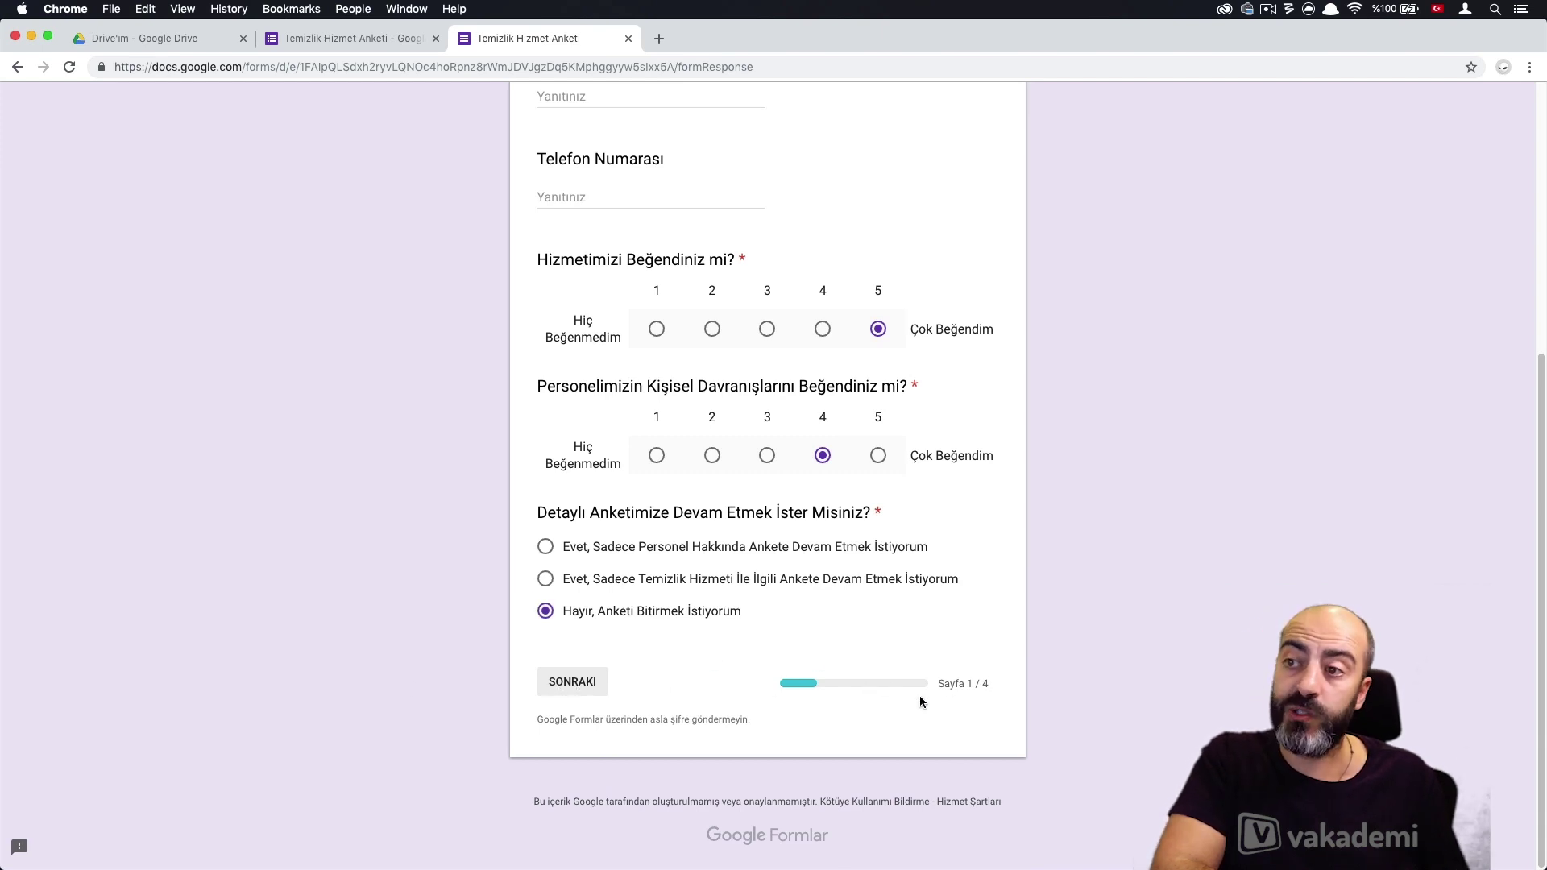
pyautogui.click(573, 682)
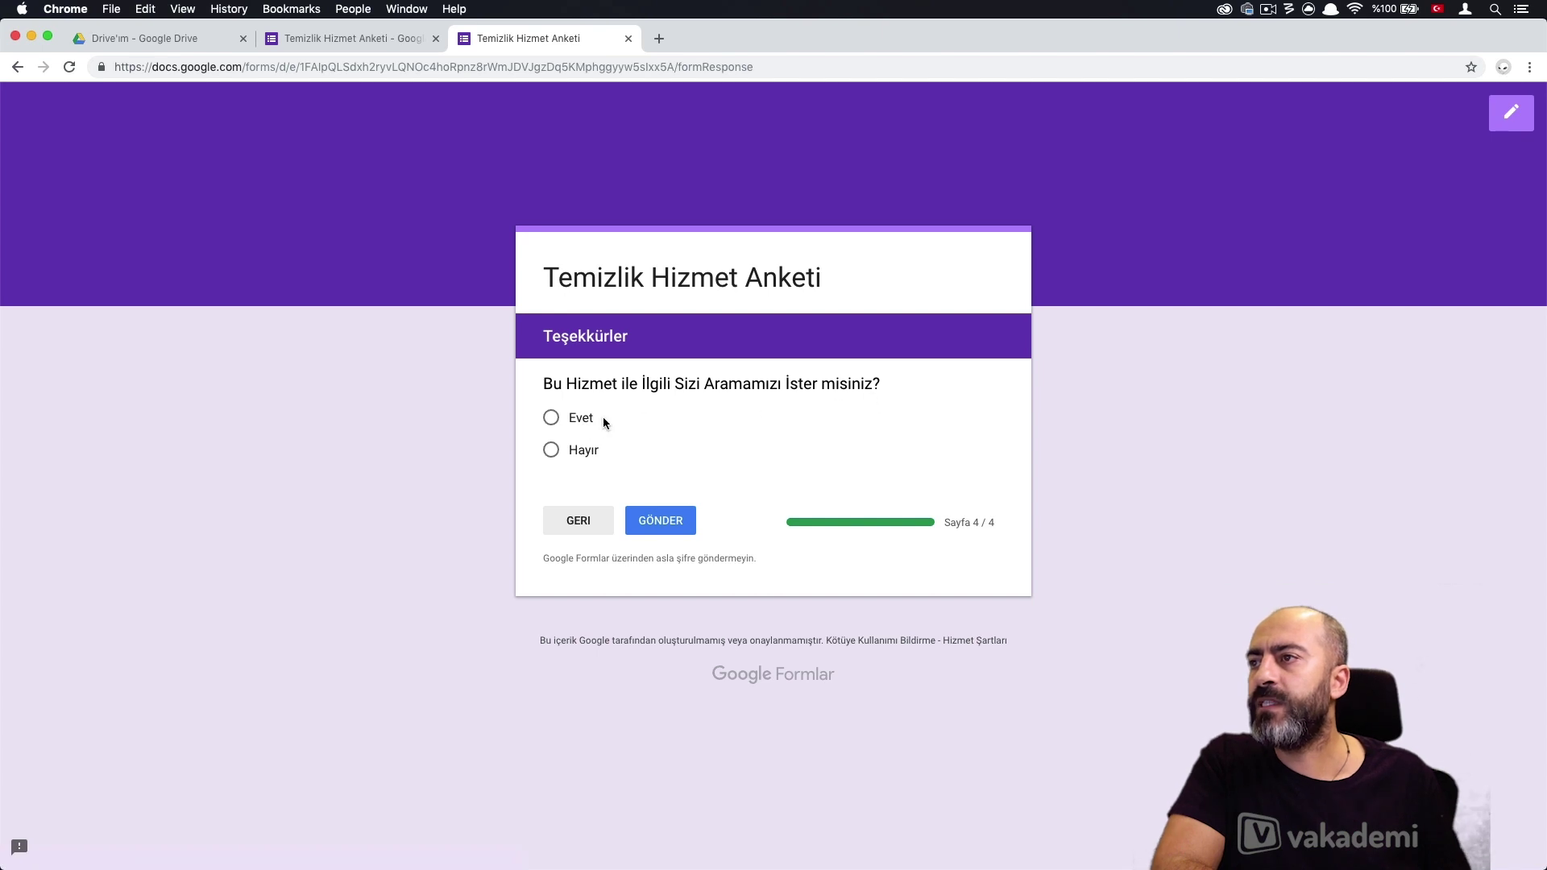
pyautogui.click(573, 449)
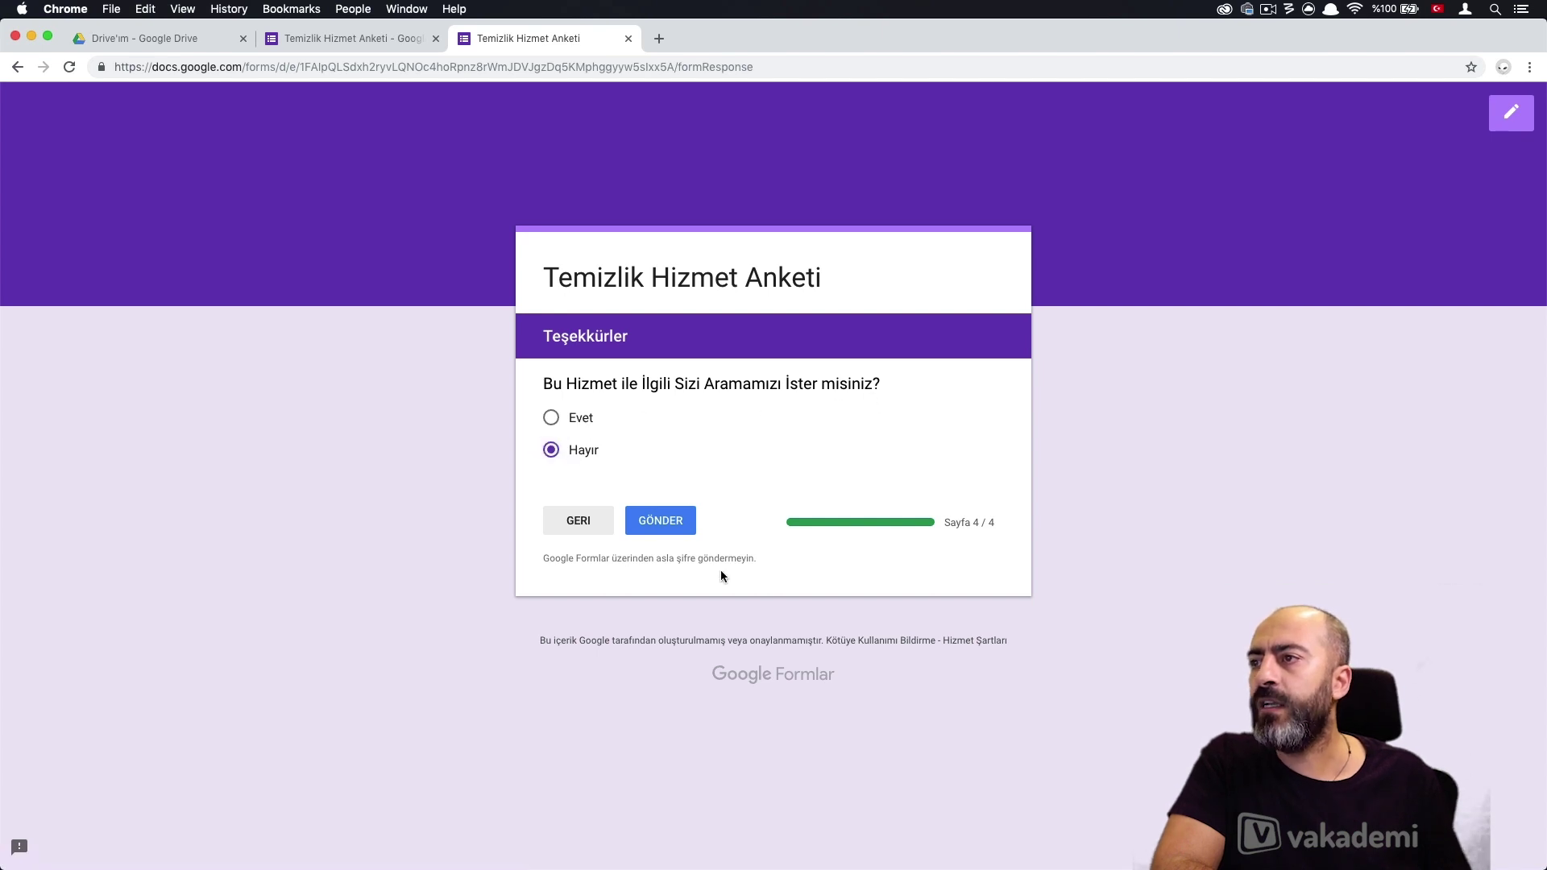
pyautogui.click(672, 524)
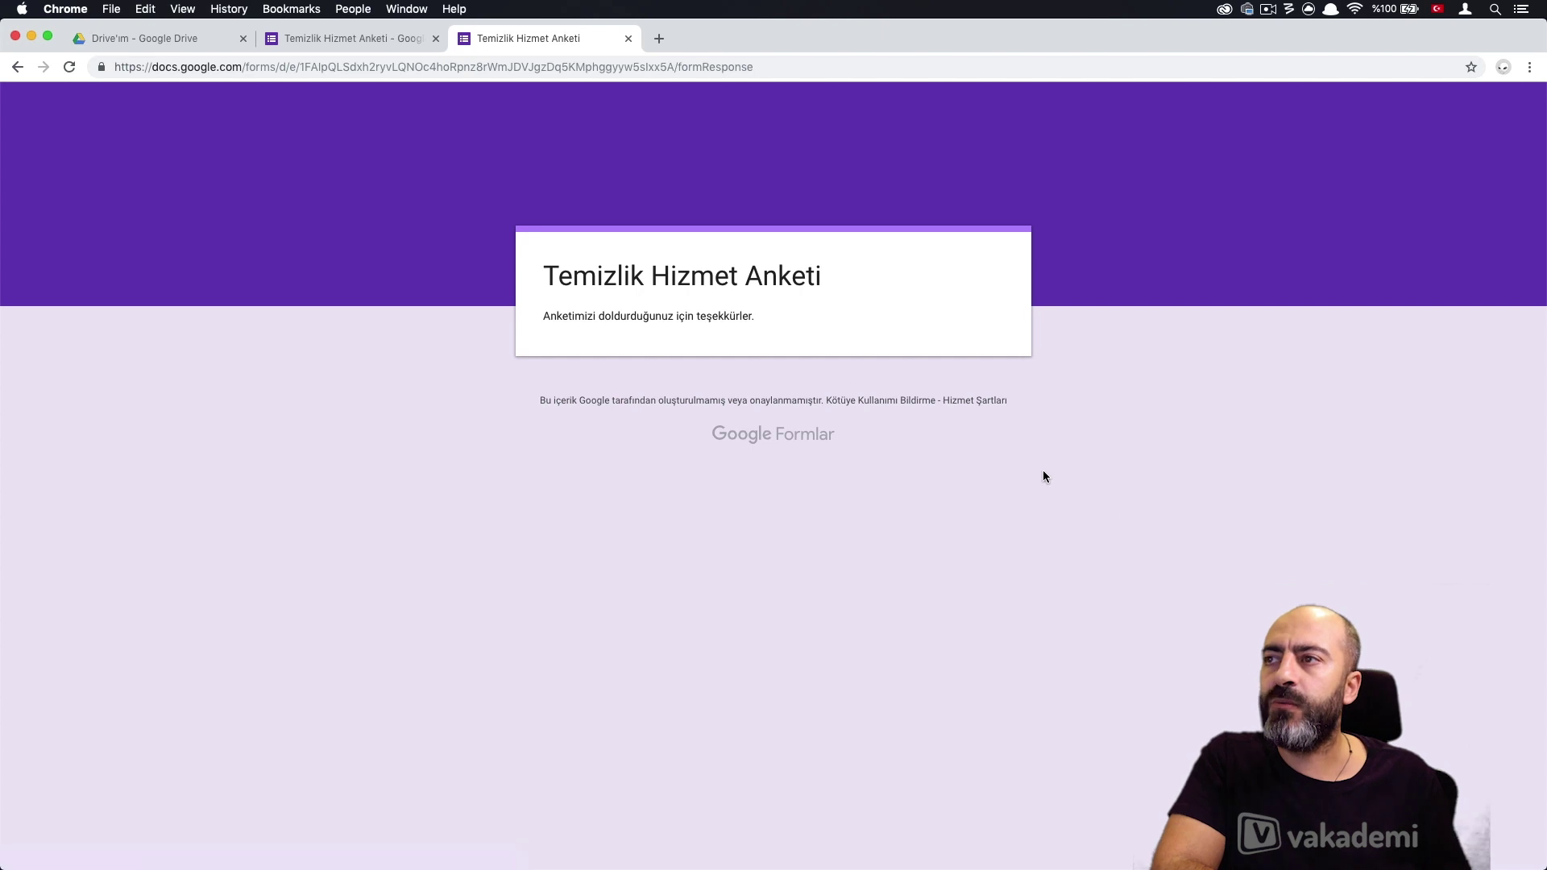
# Return to the form editor and review the sections and the answer-based routing option of the "Detaylı Anketimize Devam Etmek İster Misiniz?" question
pyautogui.click(321, 42)
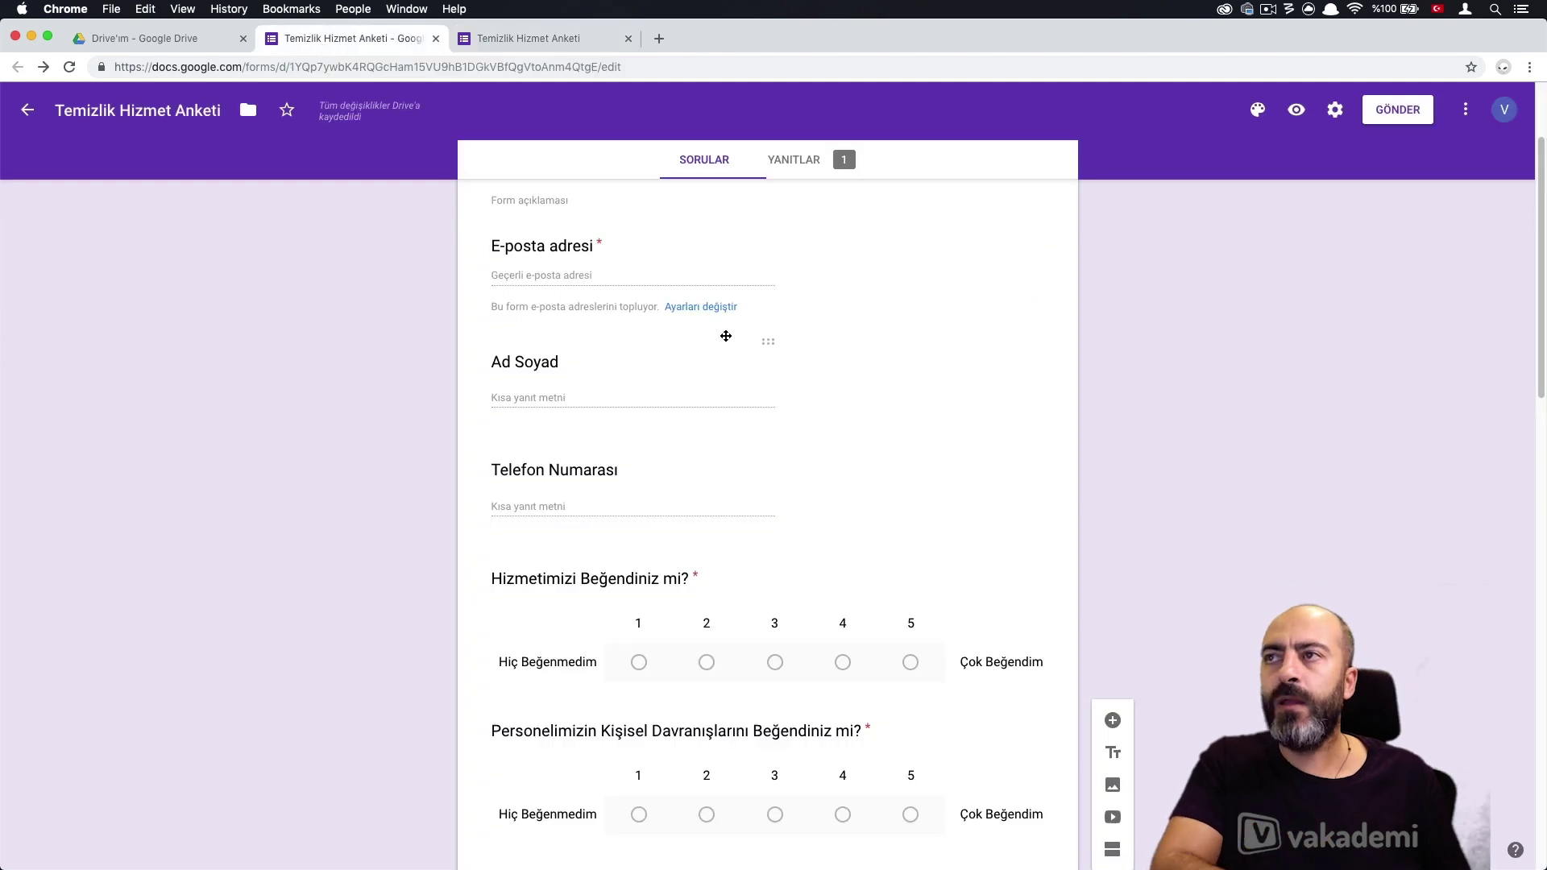
pyautogui.scroll(-2, 708, 333)
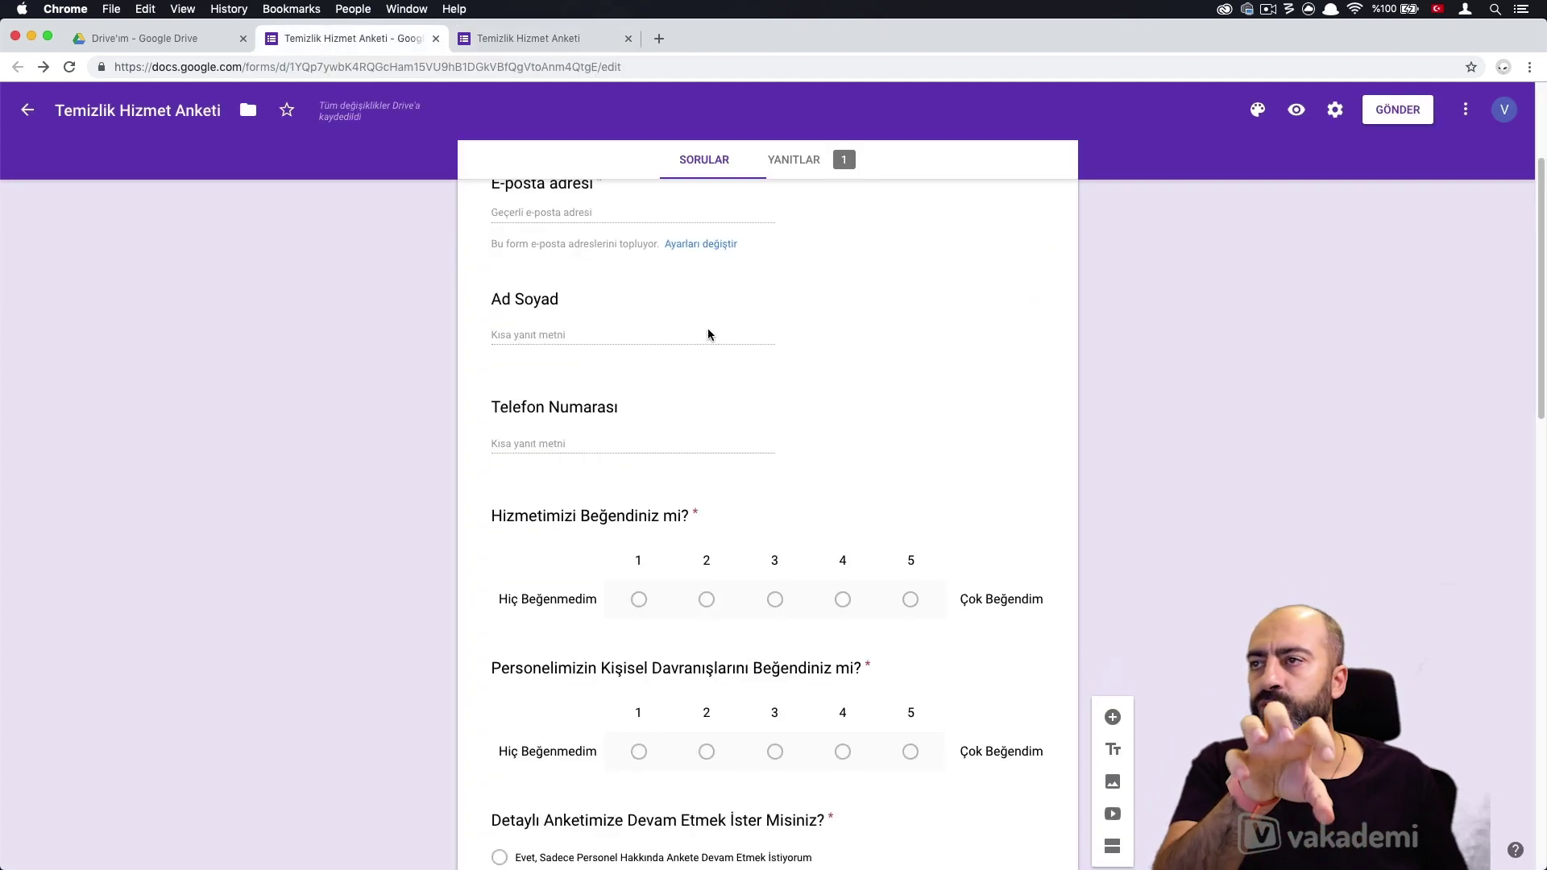
pyautogui.scroll(5, 814, 354)
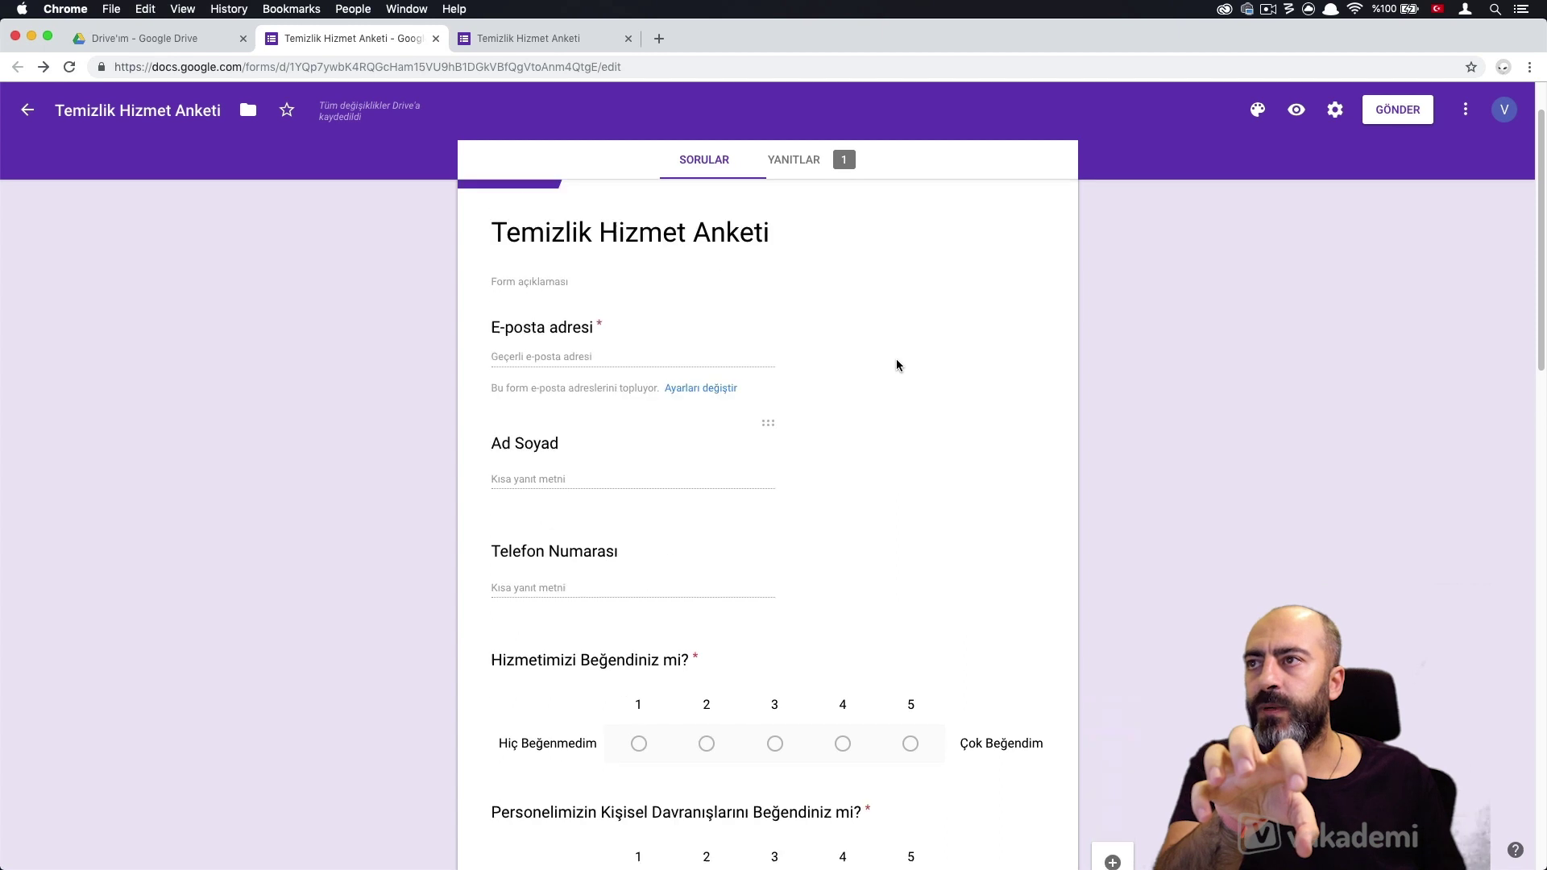
pyautogui.scroll(-12, 1158, 577)
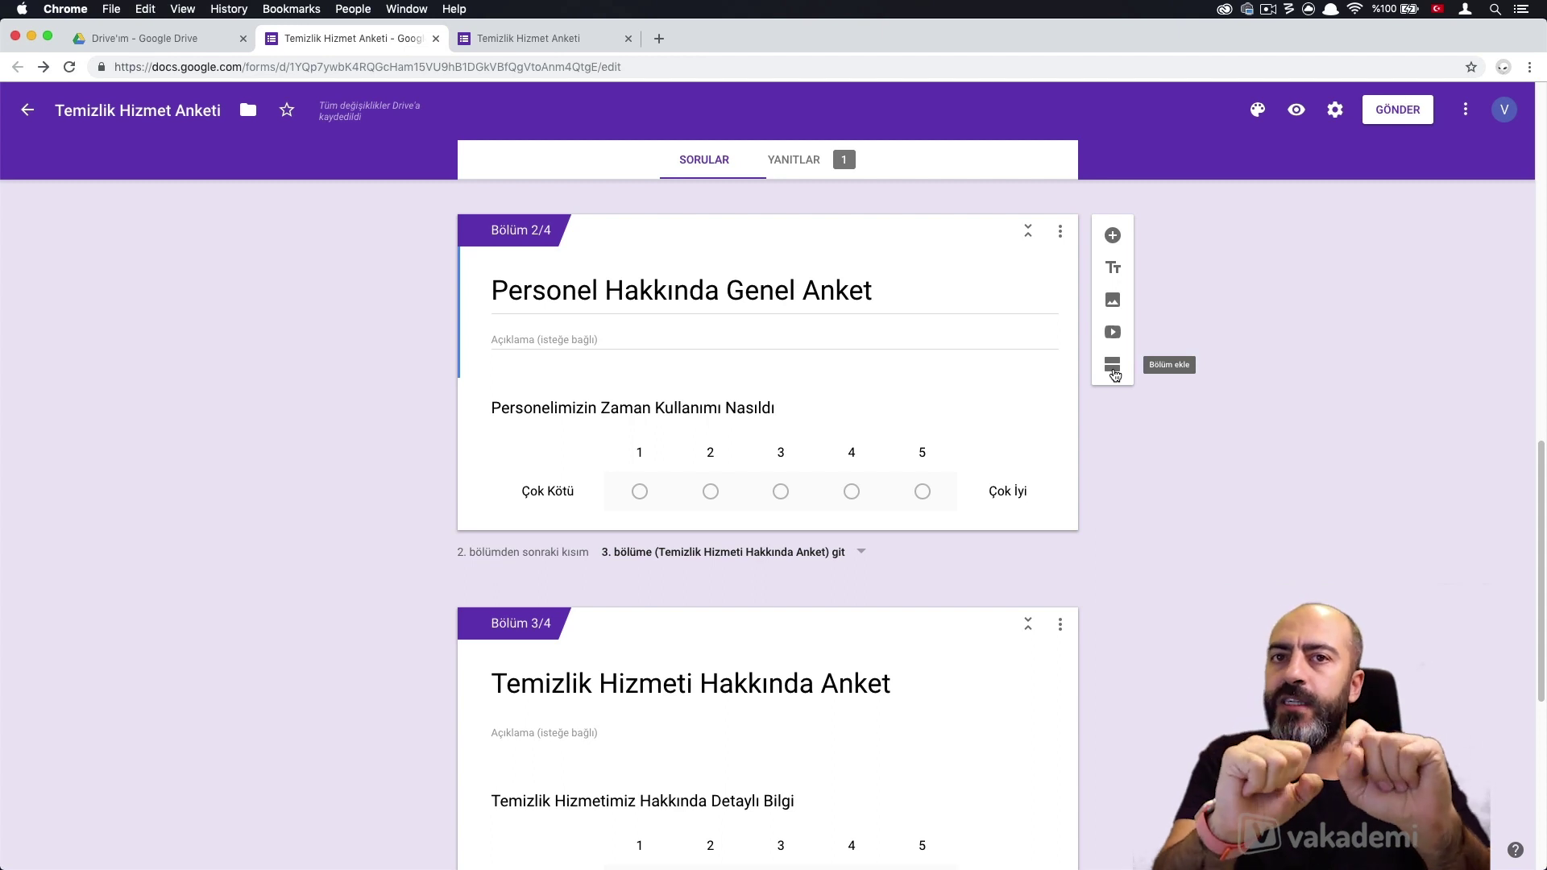
pyautogui.scroll(3, 1112, 371)
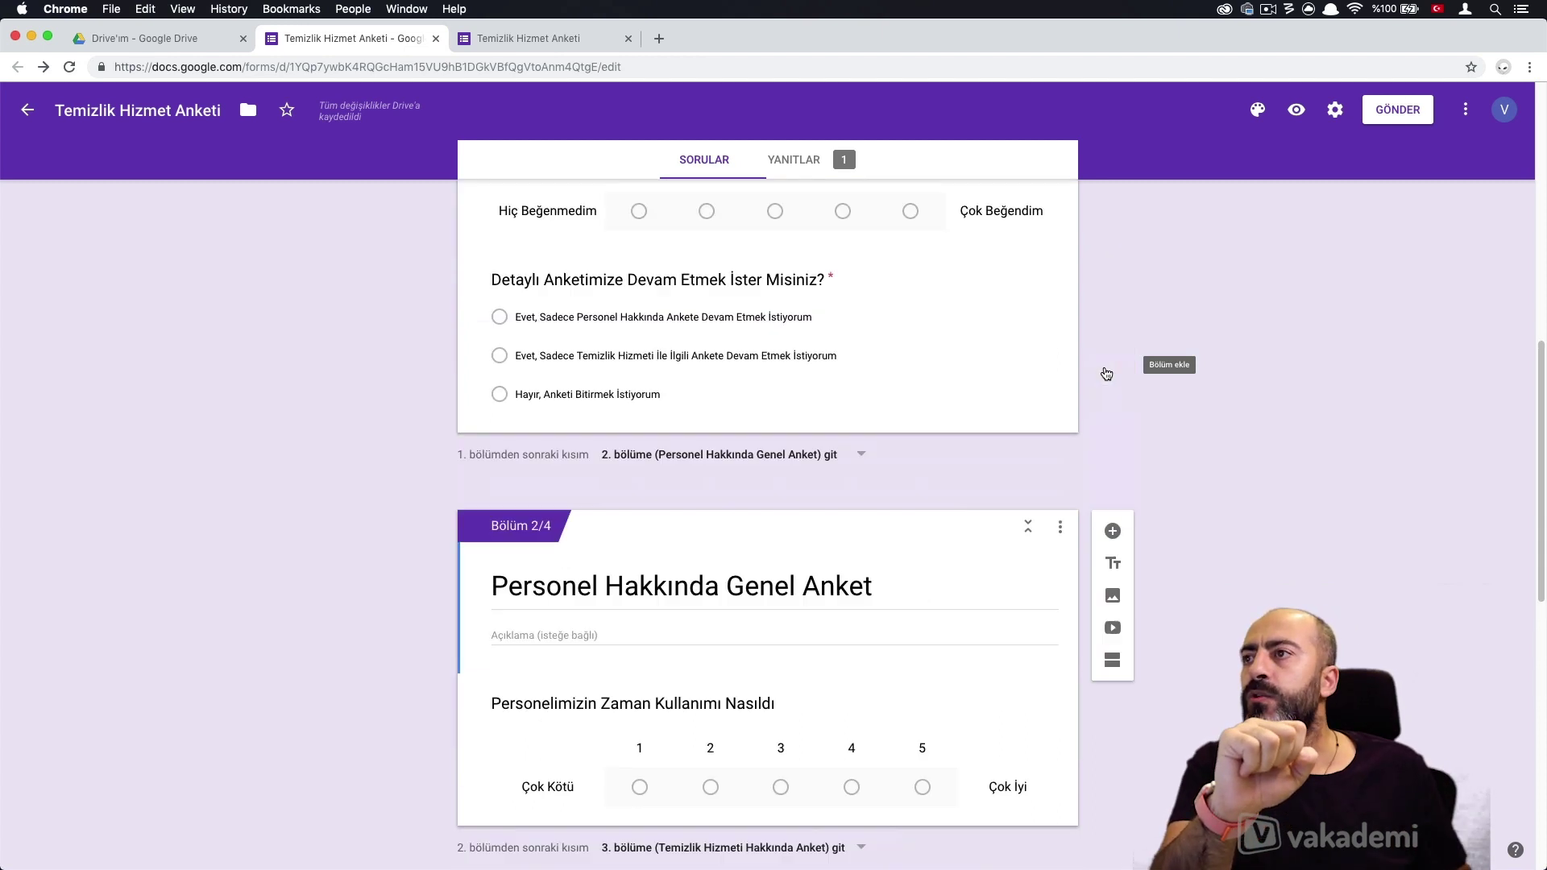
pyautogui.click(736, 352)
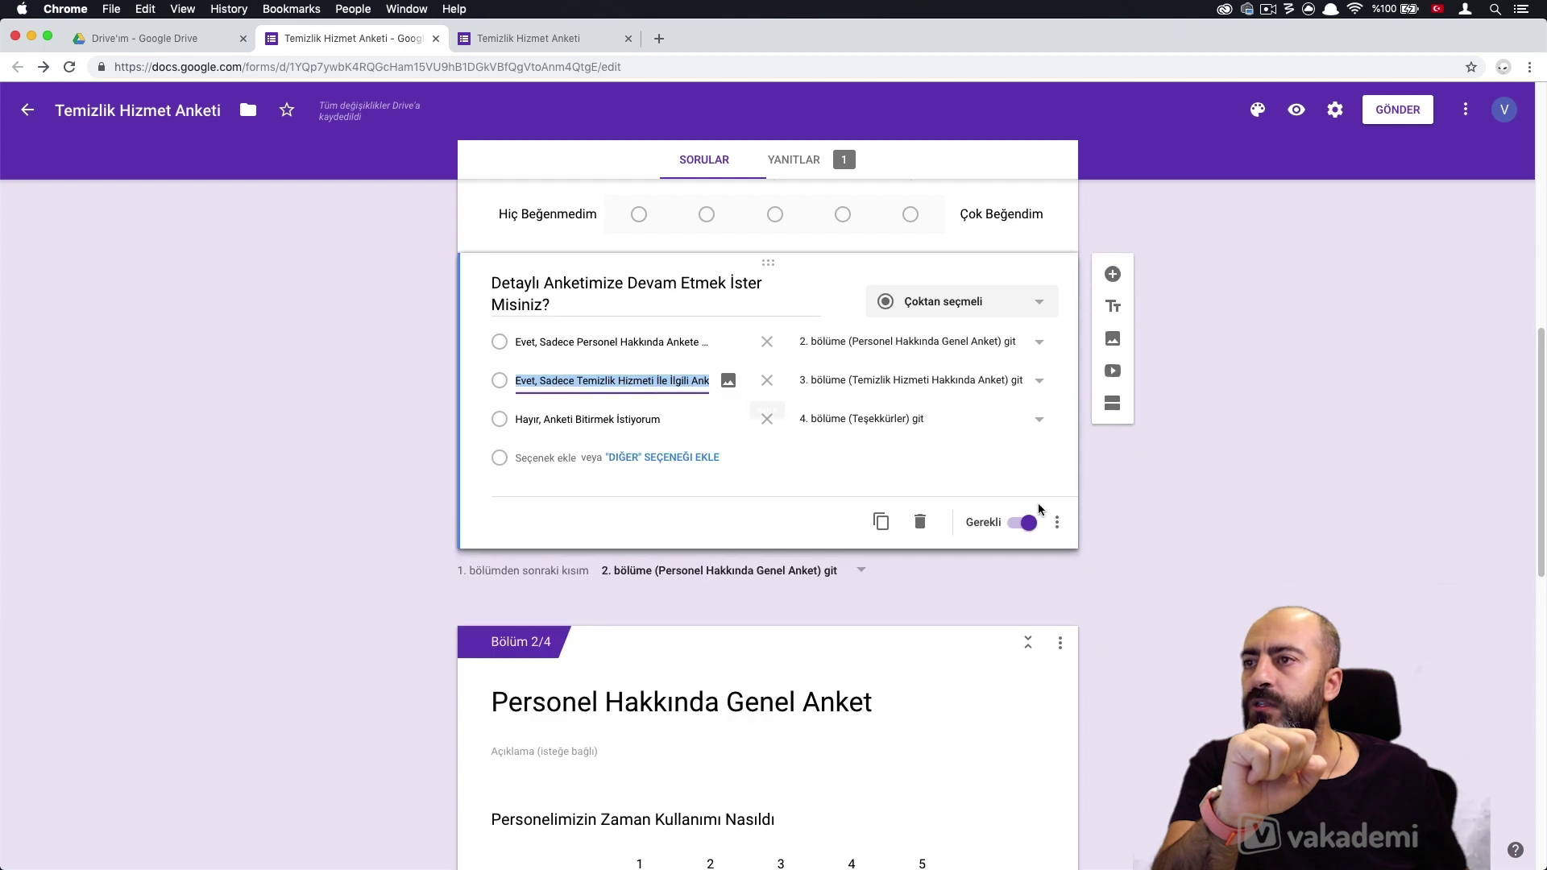
pyautogui.click(1058, 524)
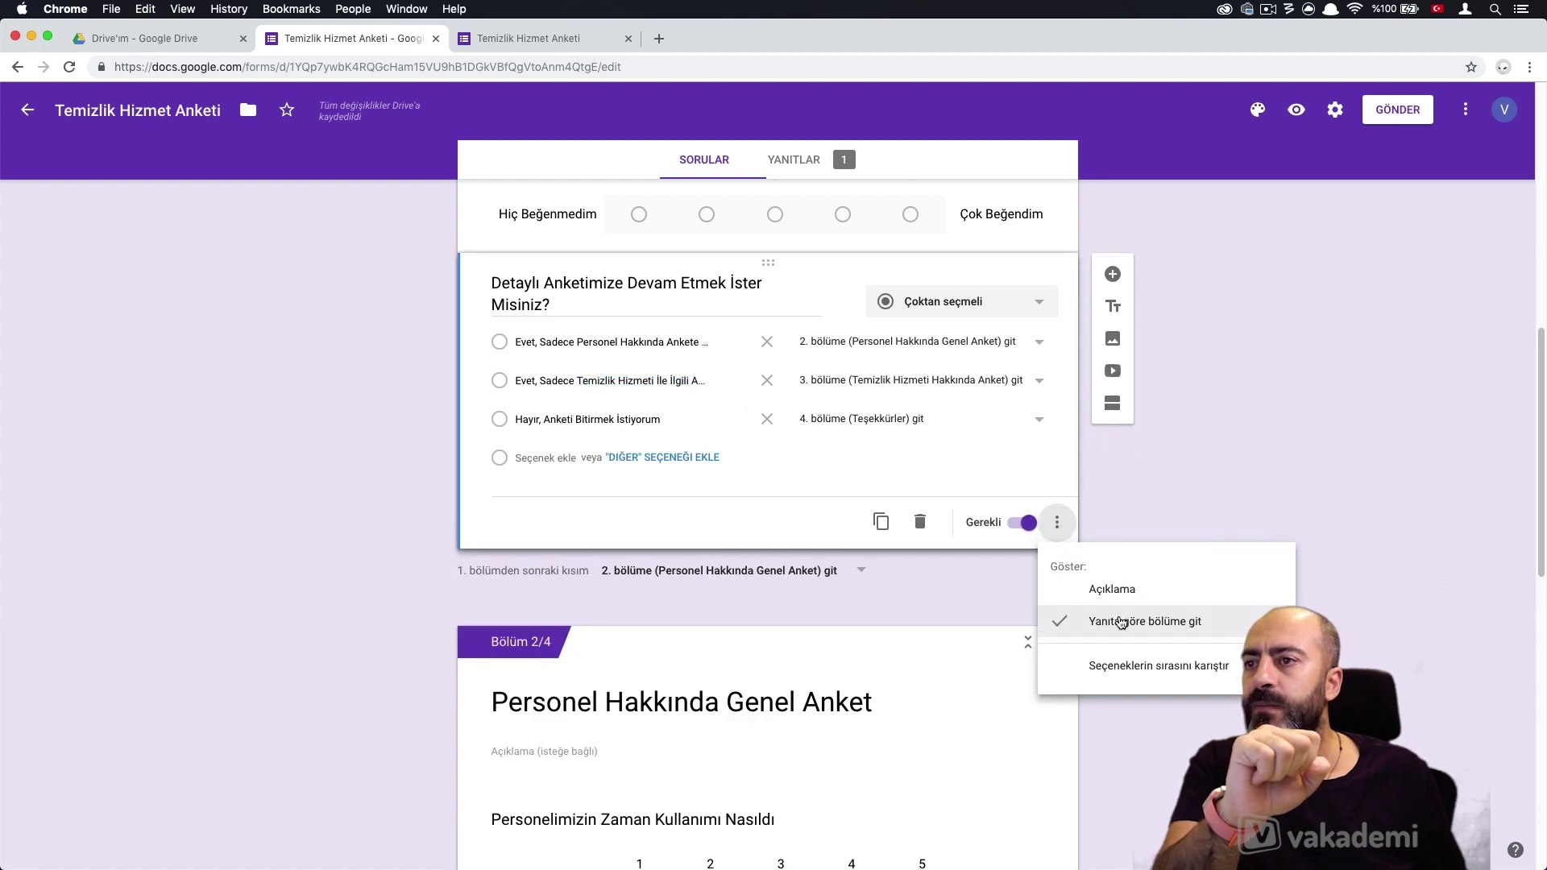